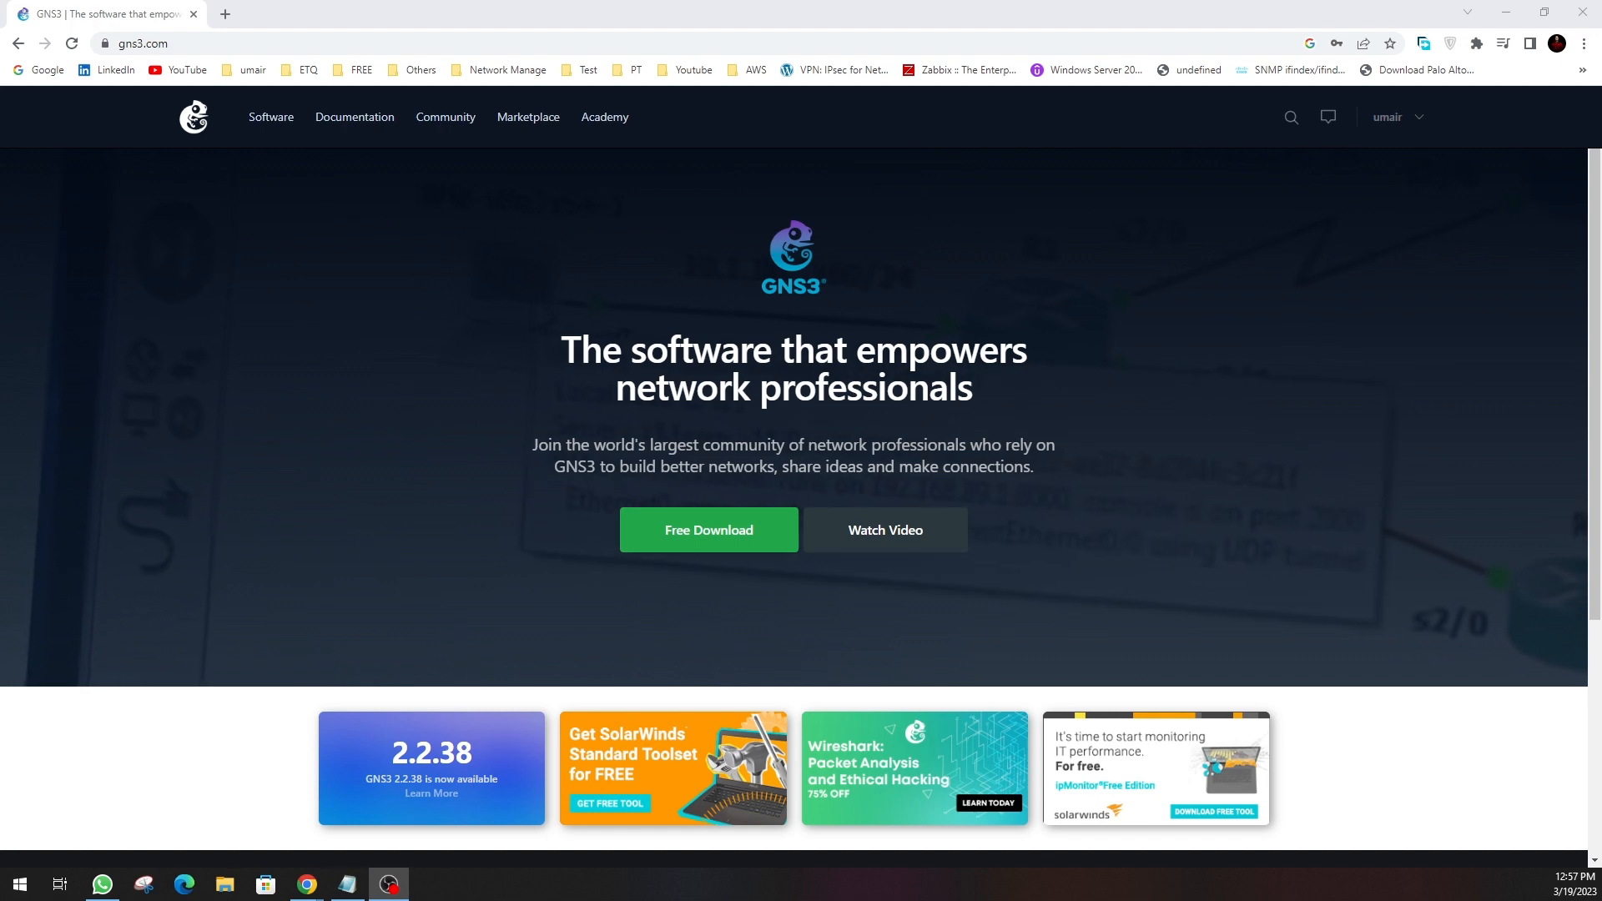
- Review the three GNS3 setup phases listed in the Notepad notes, from the downloads to loading the Cisco router images
drag(1601, 218, 695, 254)
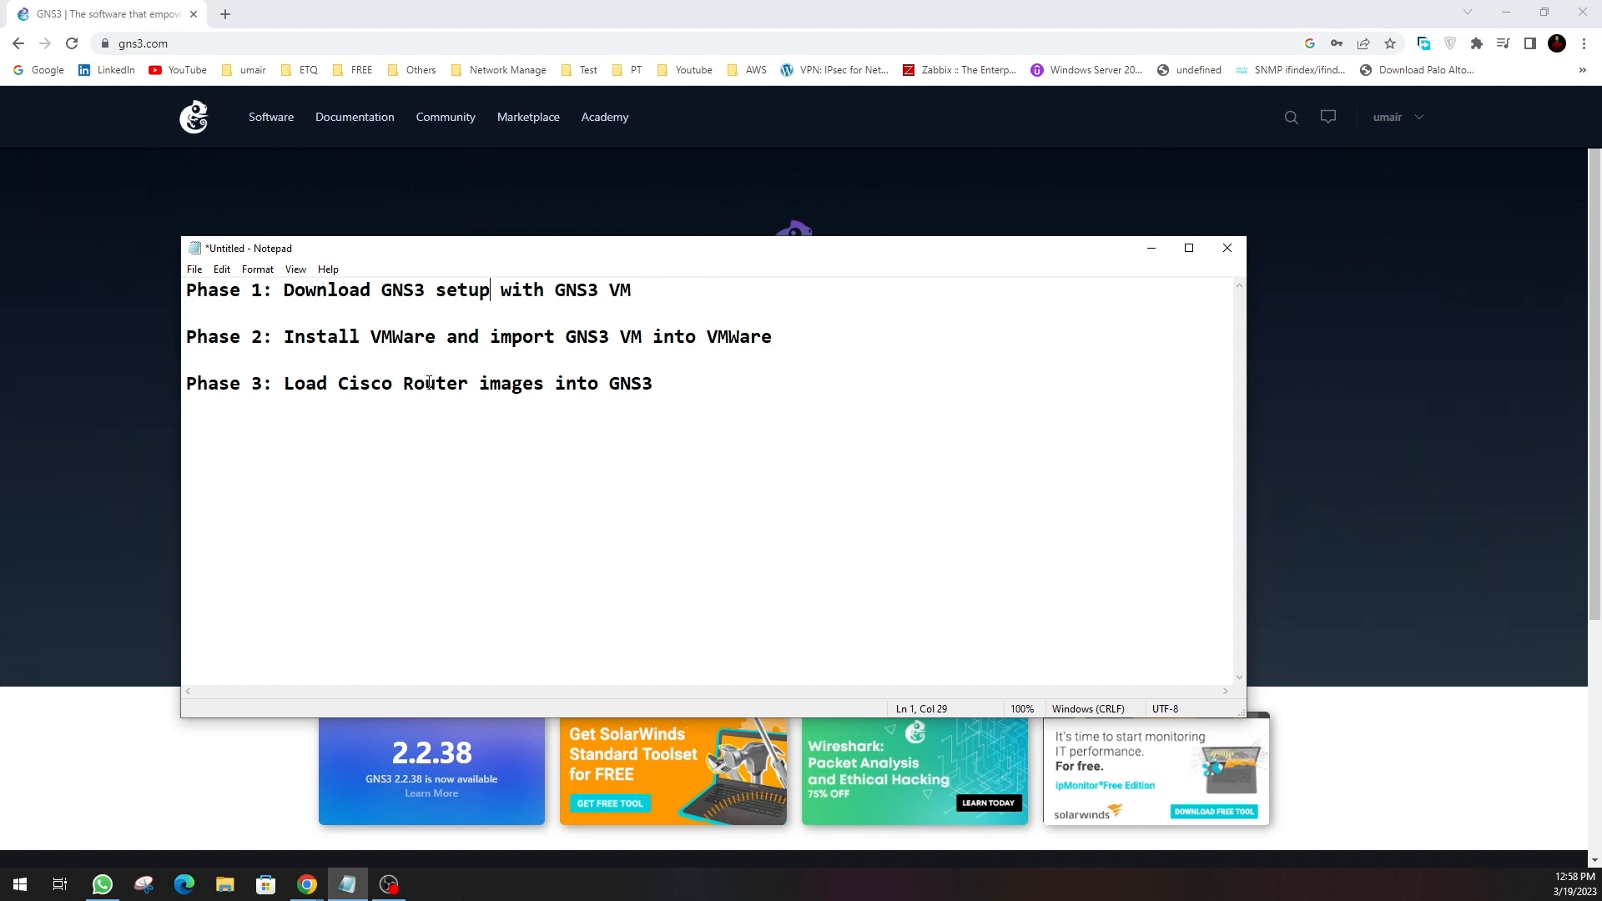
drag(436, 342, 337, 342)
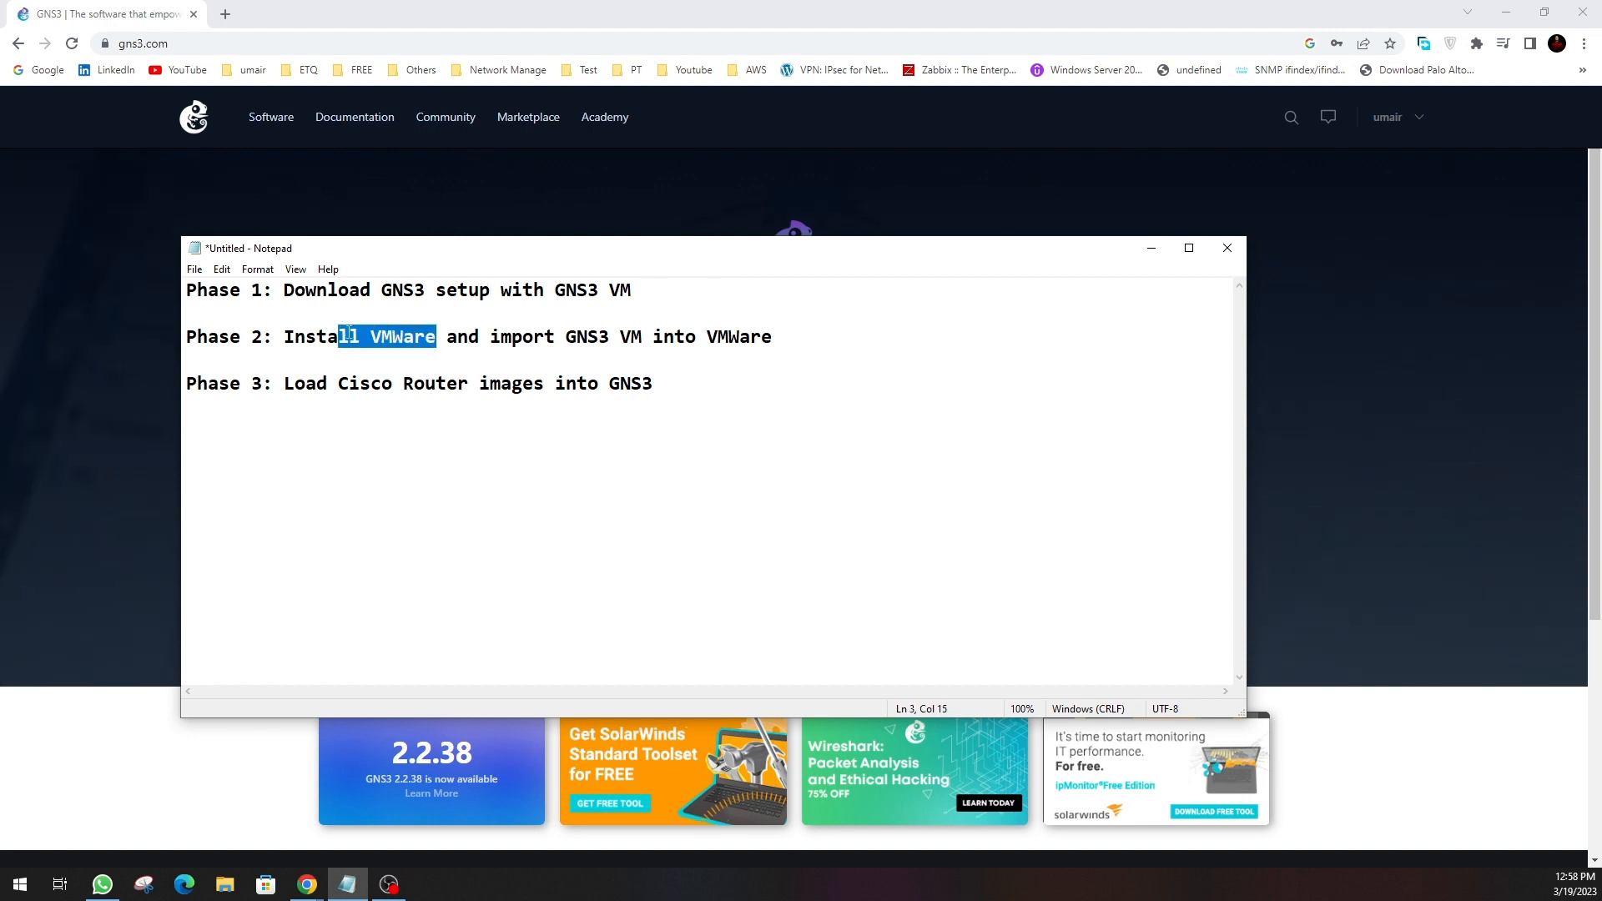
drag(641, 337, 565, 337)
click(566, 354)
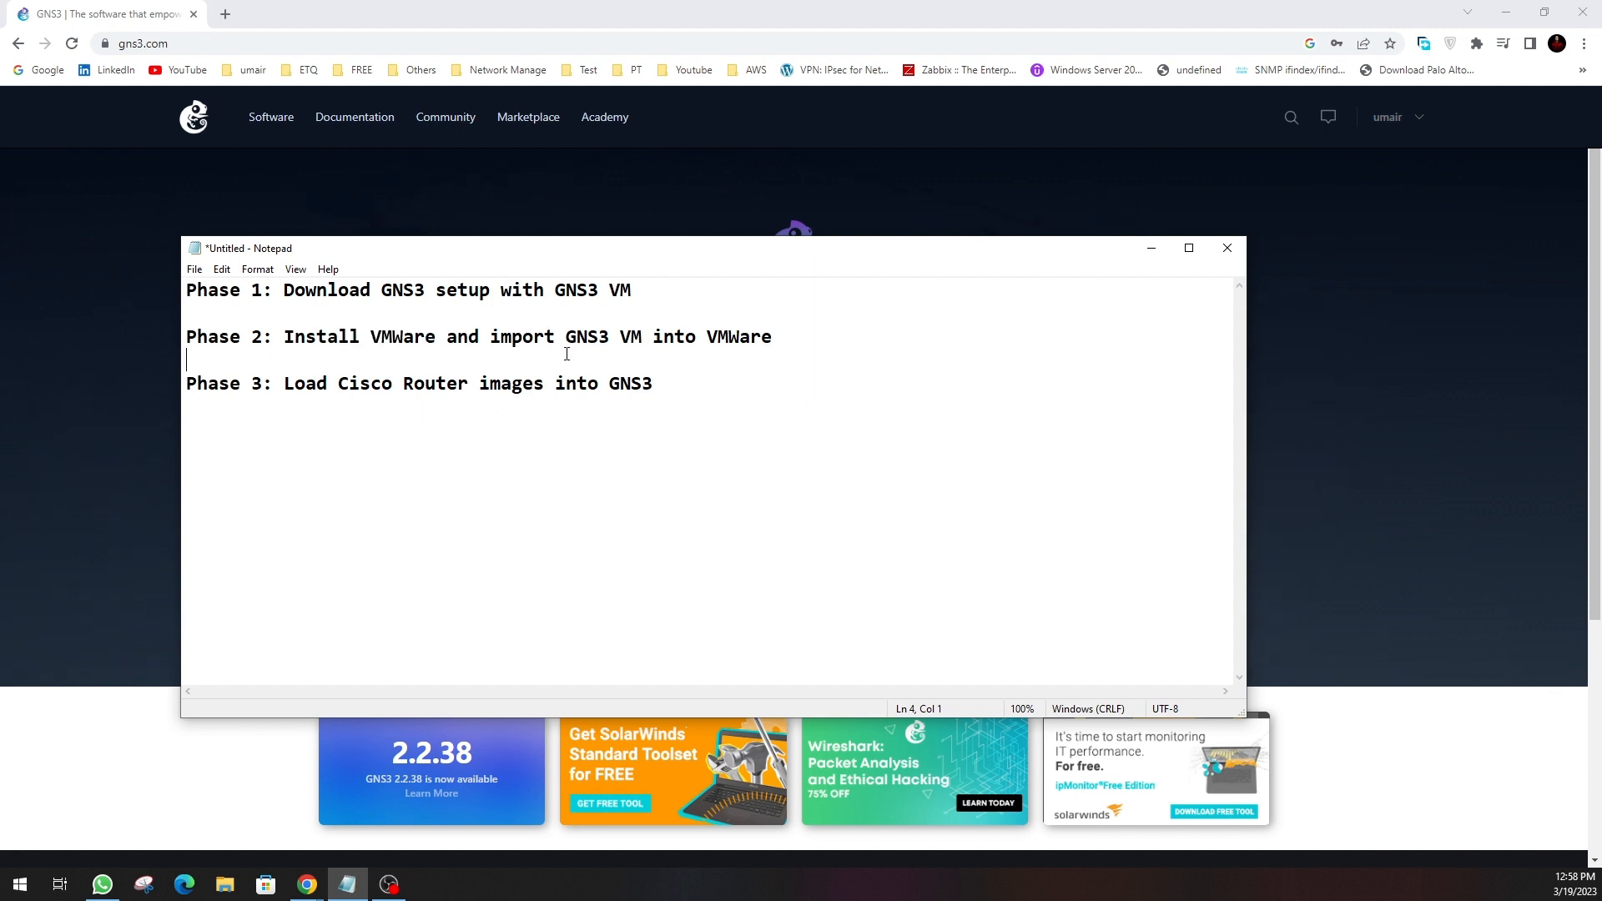
drag(414, 337, 522, 337)
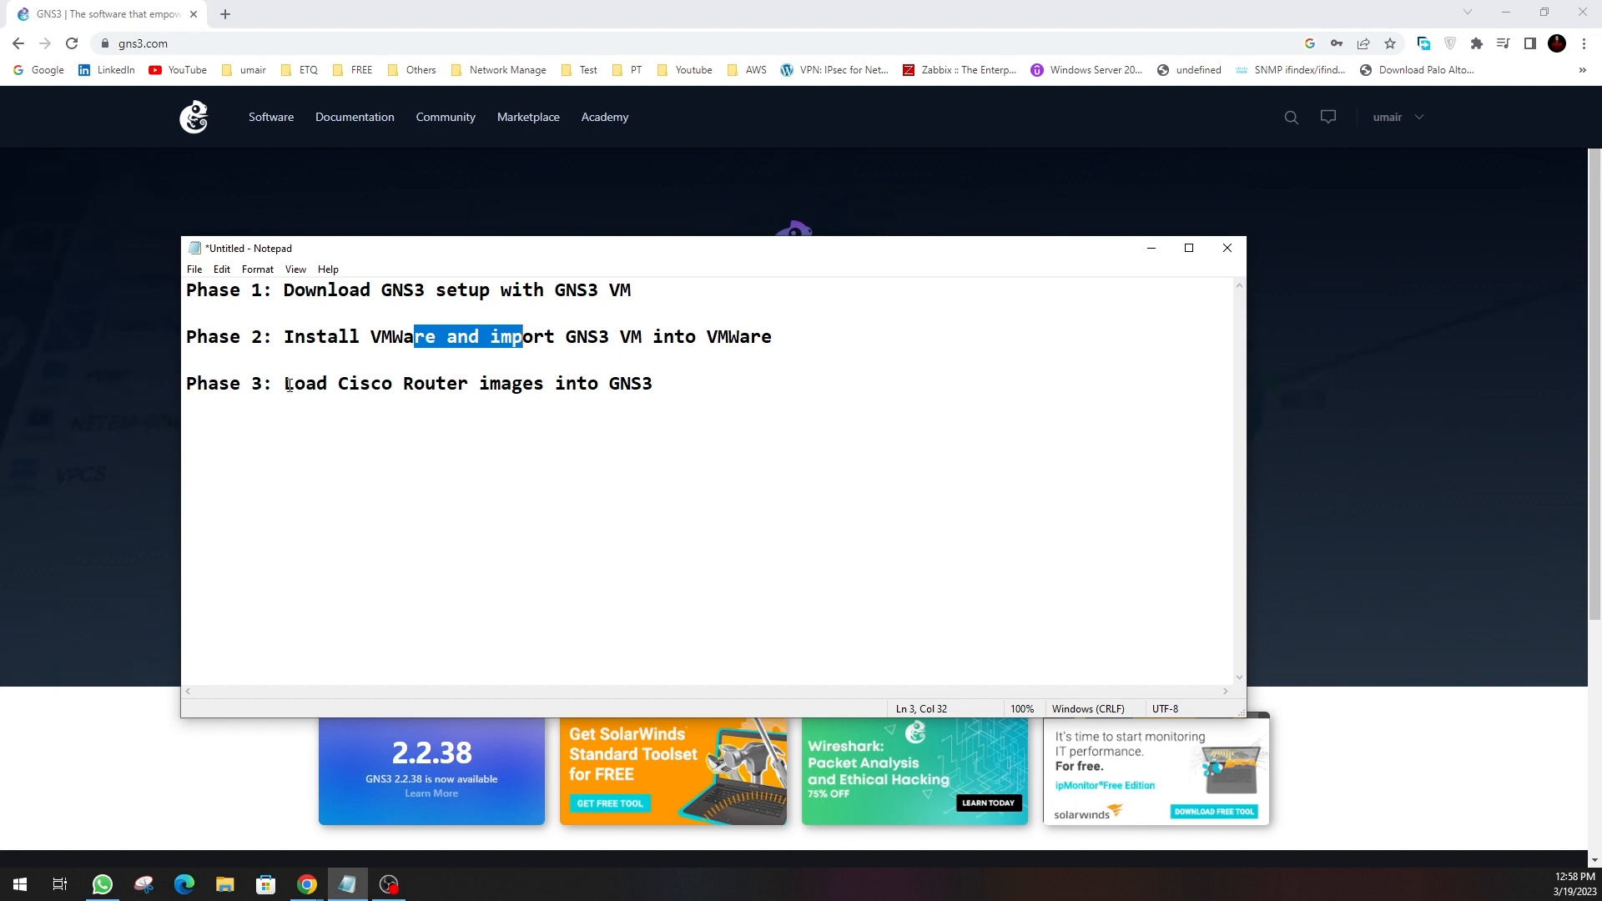
drag(283, 384, 461, 389)
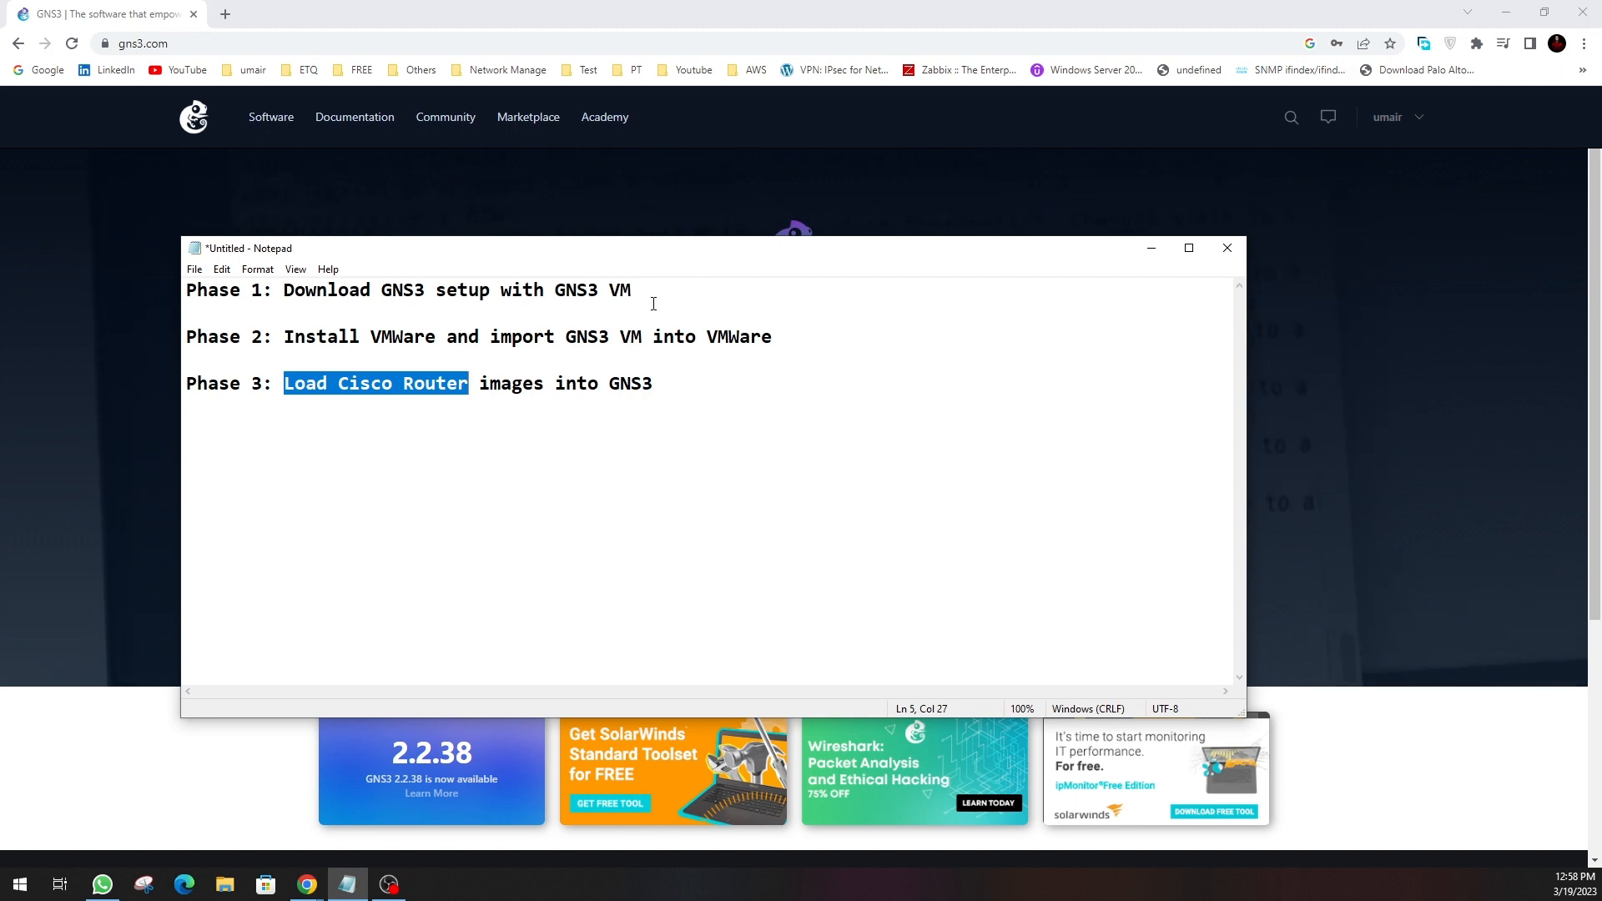
drag(633, 291, 282, 292)
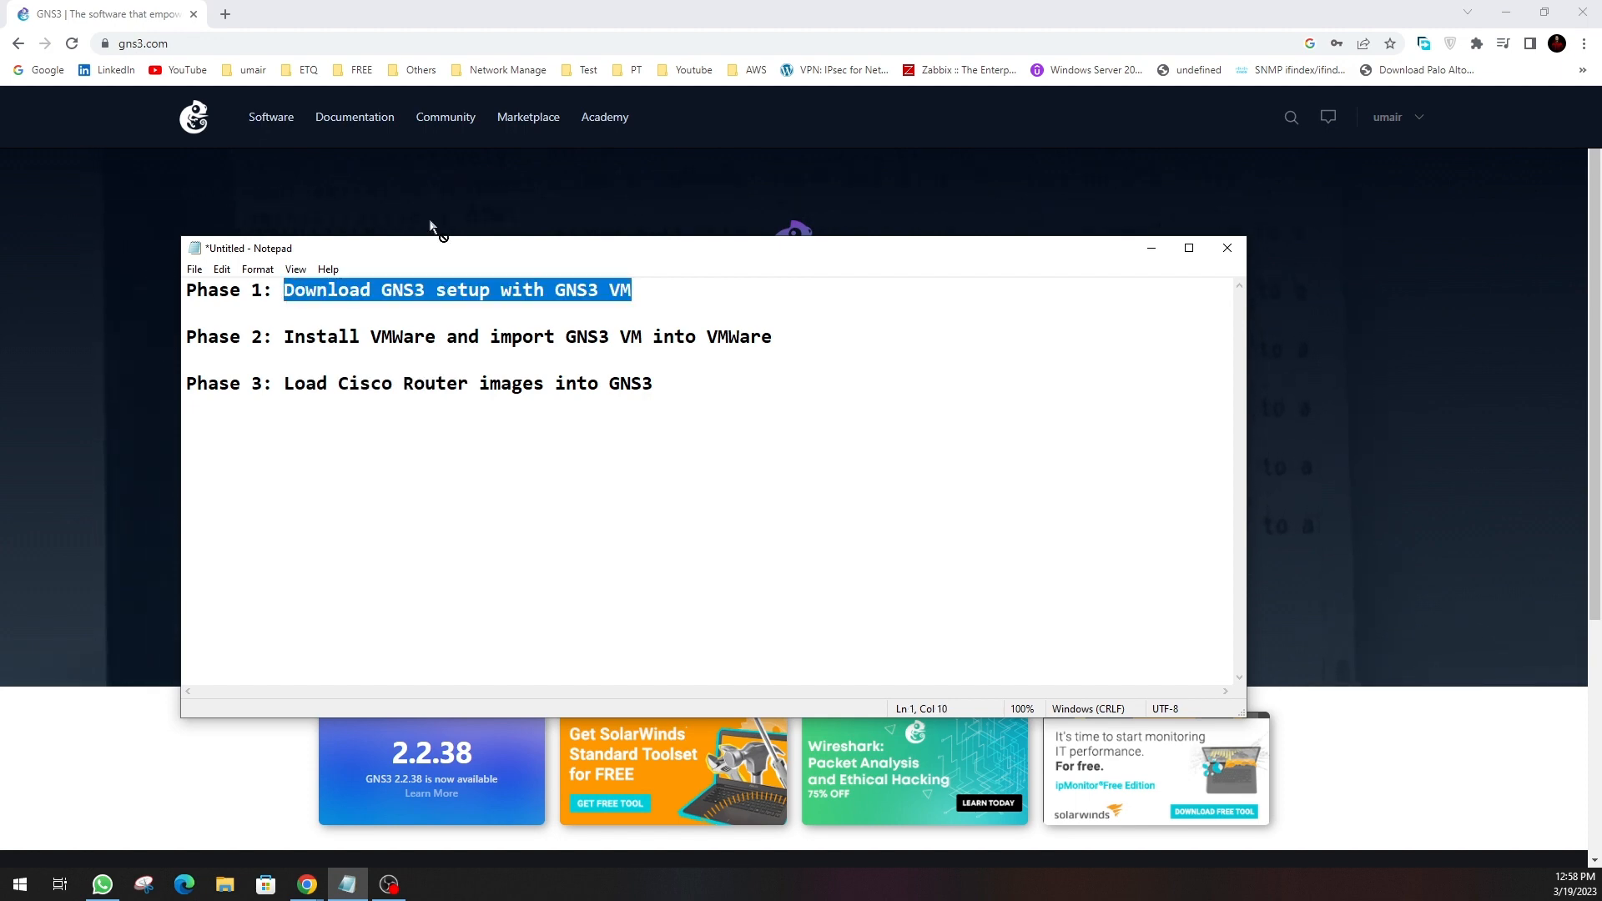
- Download the Windows version of GNS3 2.2.38 from gns3.com as GNS3-2.2.38-all-in-one-regular.exe and return to the download page
click(558, 19)
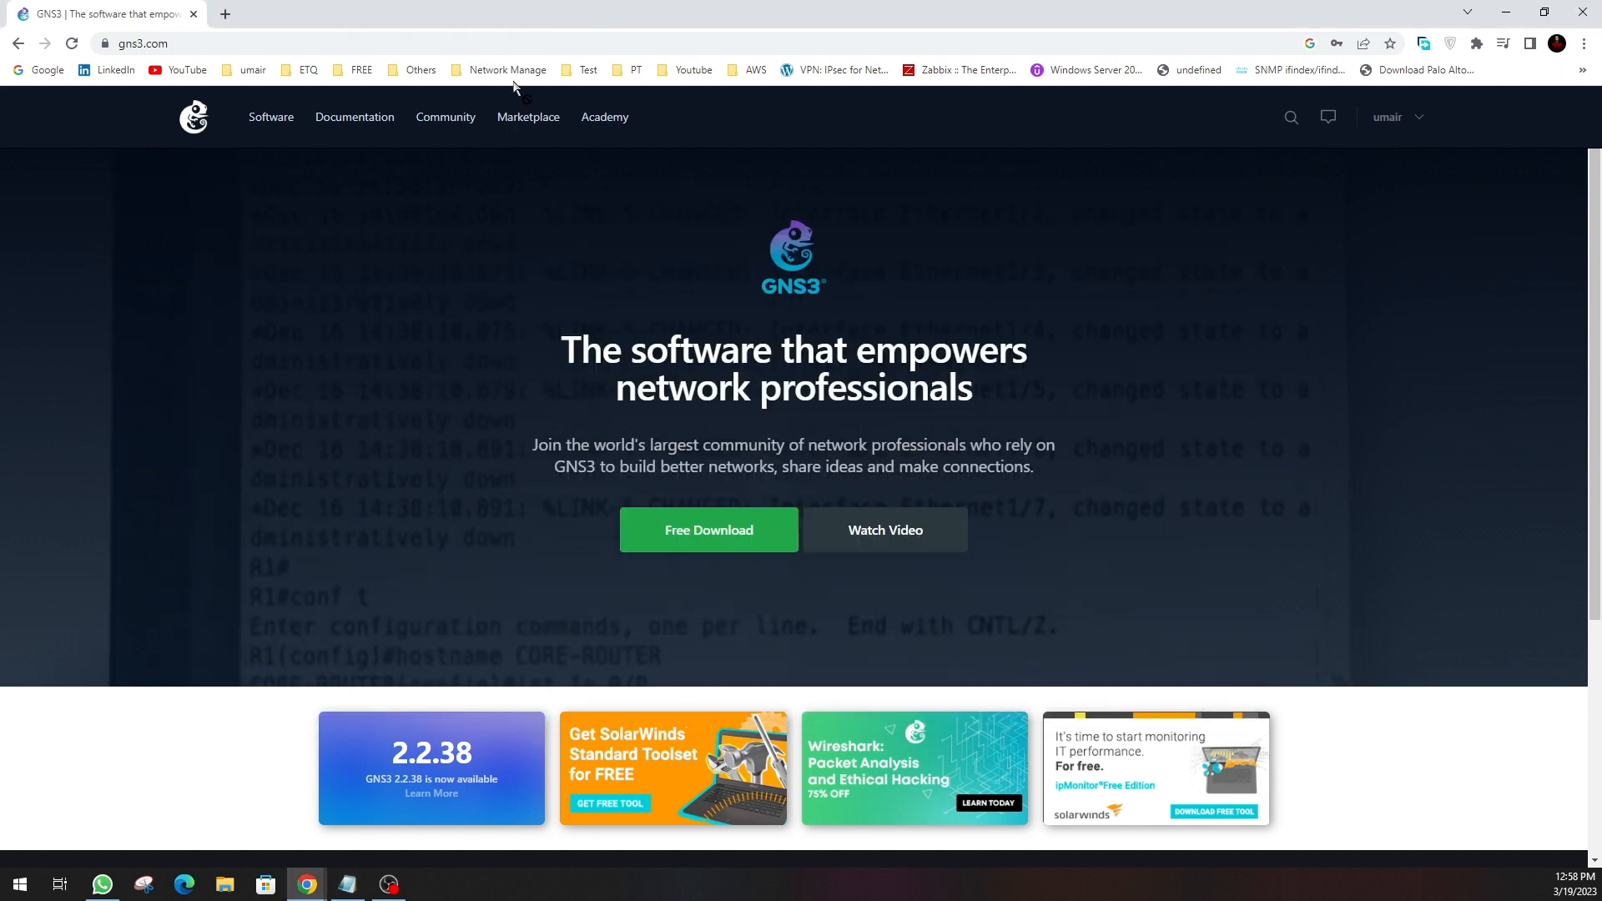
click(199, 43)
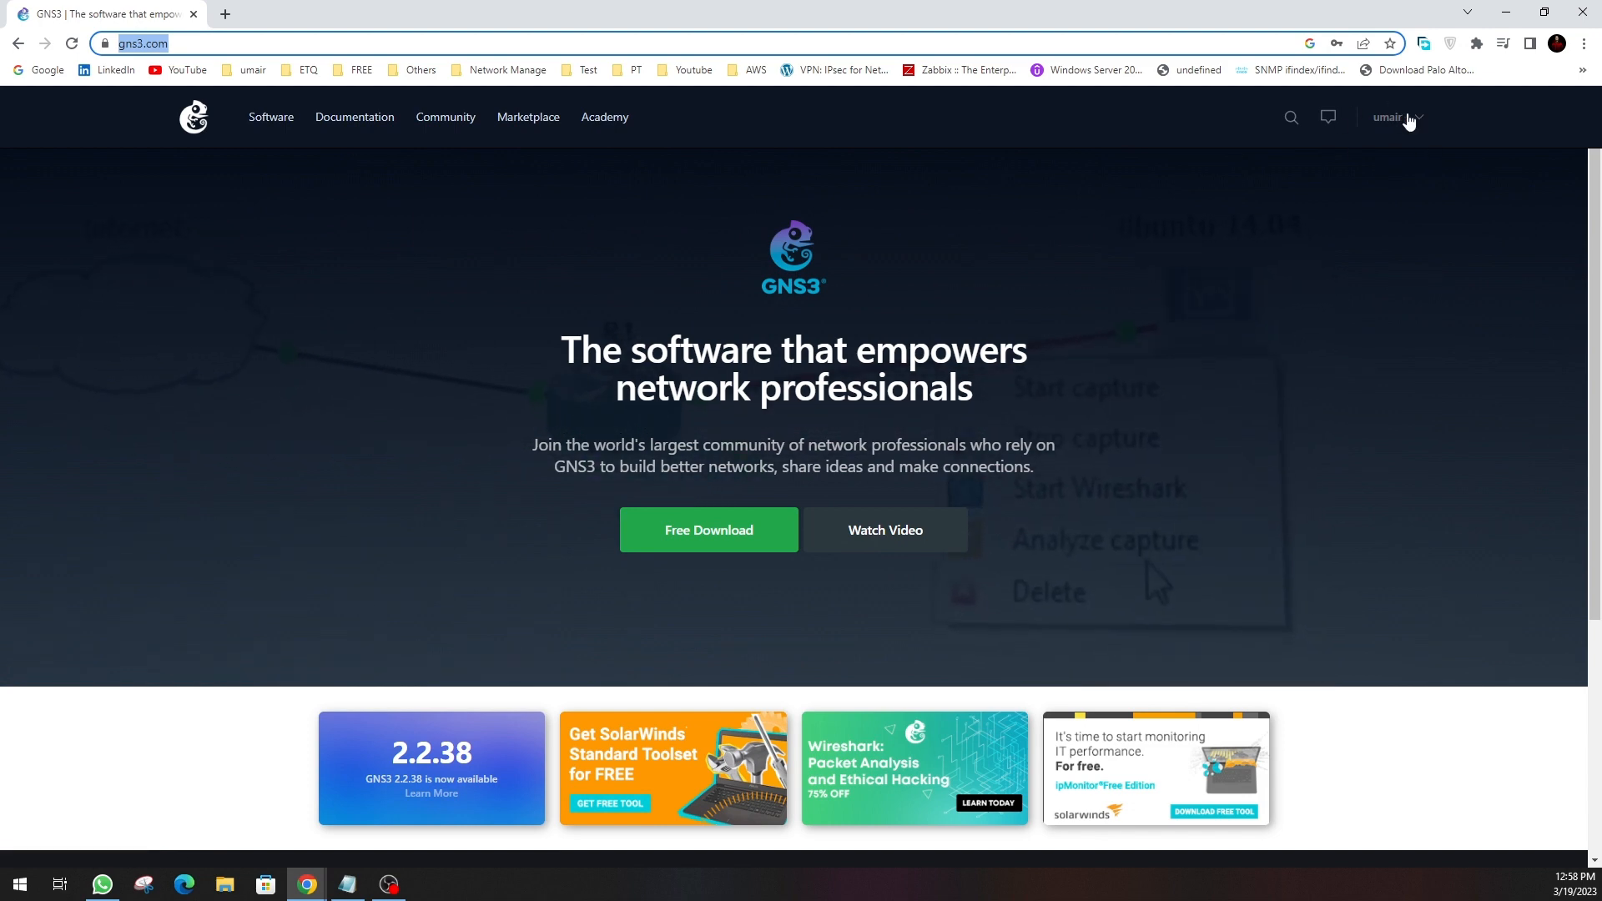
click(1404, 119)
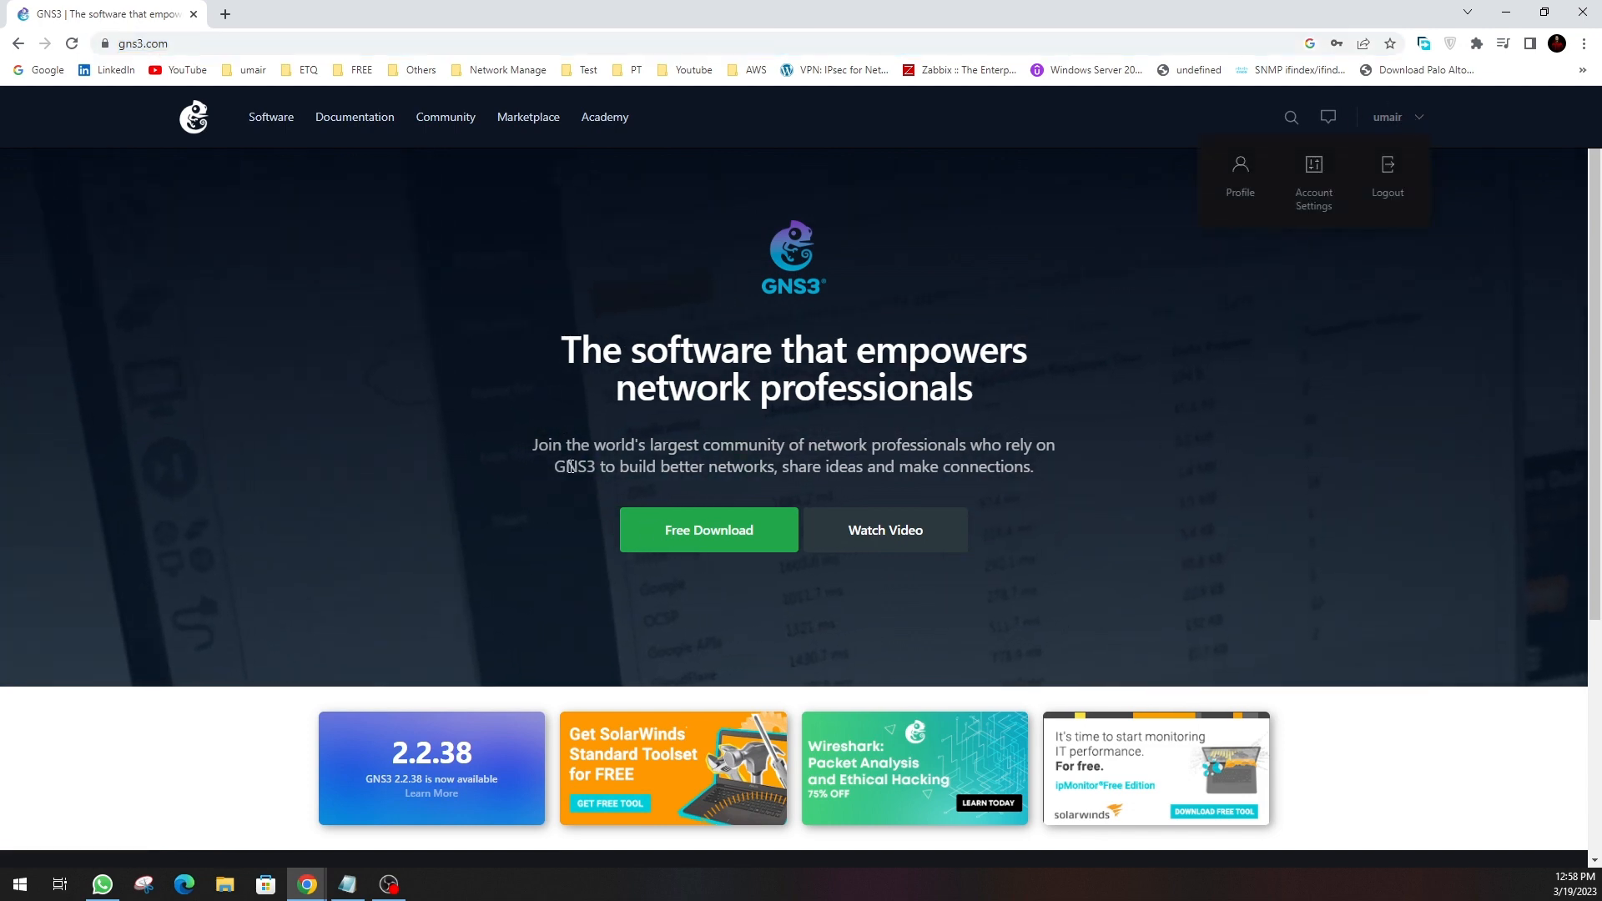
click(711, 539)
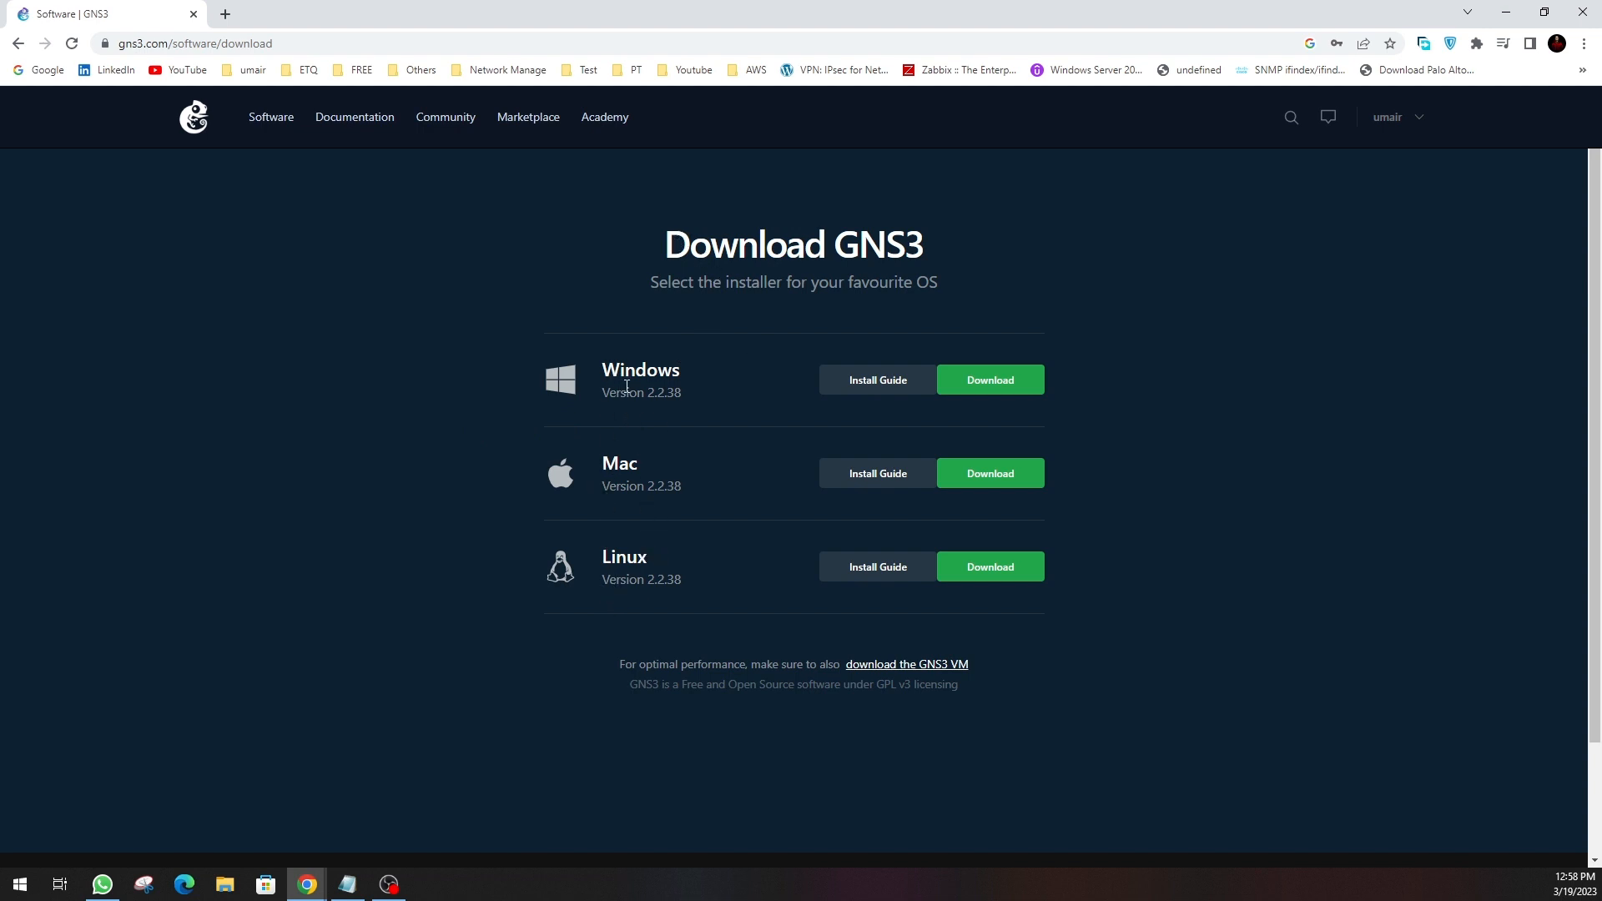
click(980, 385)
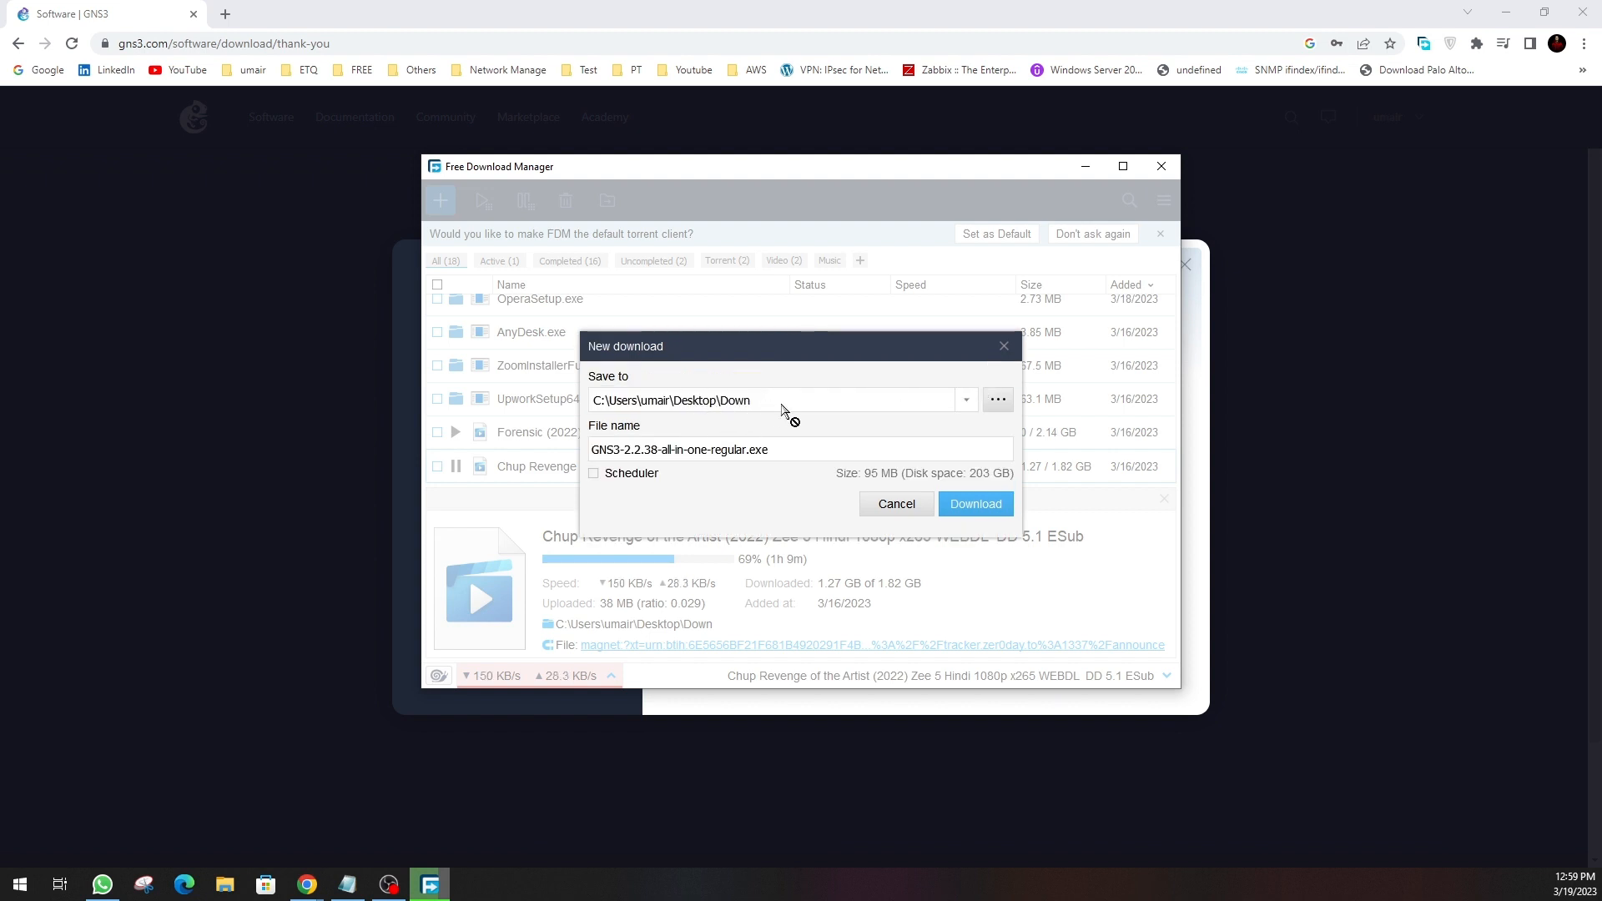
click(960, 507)
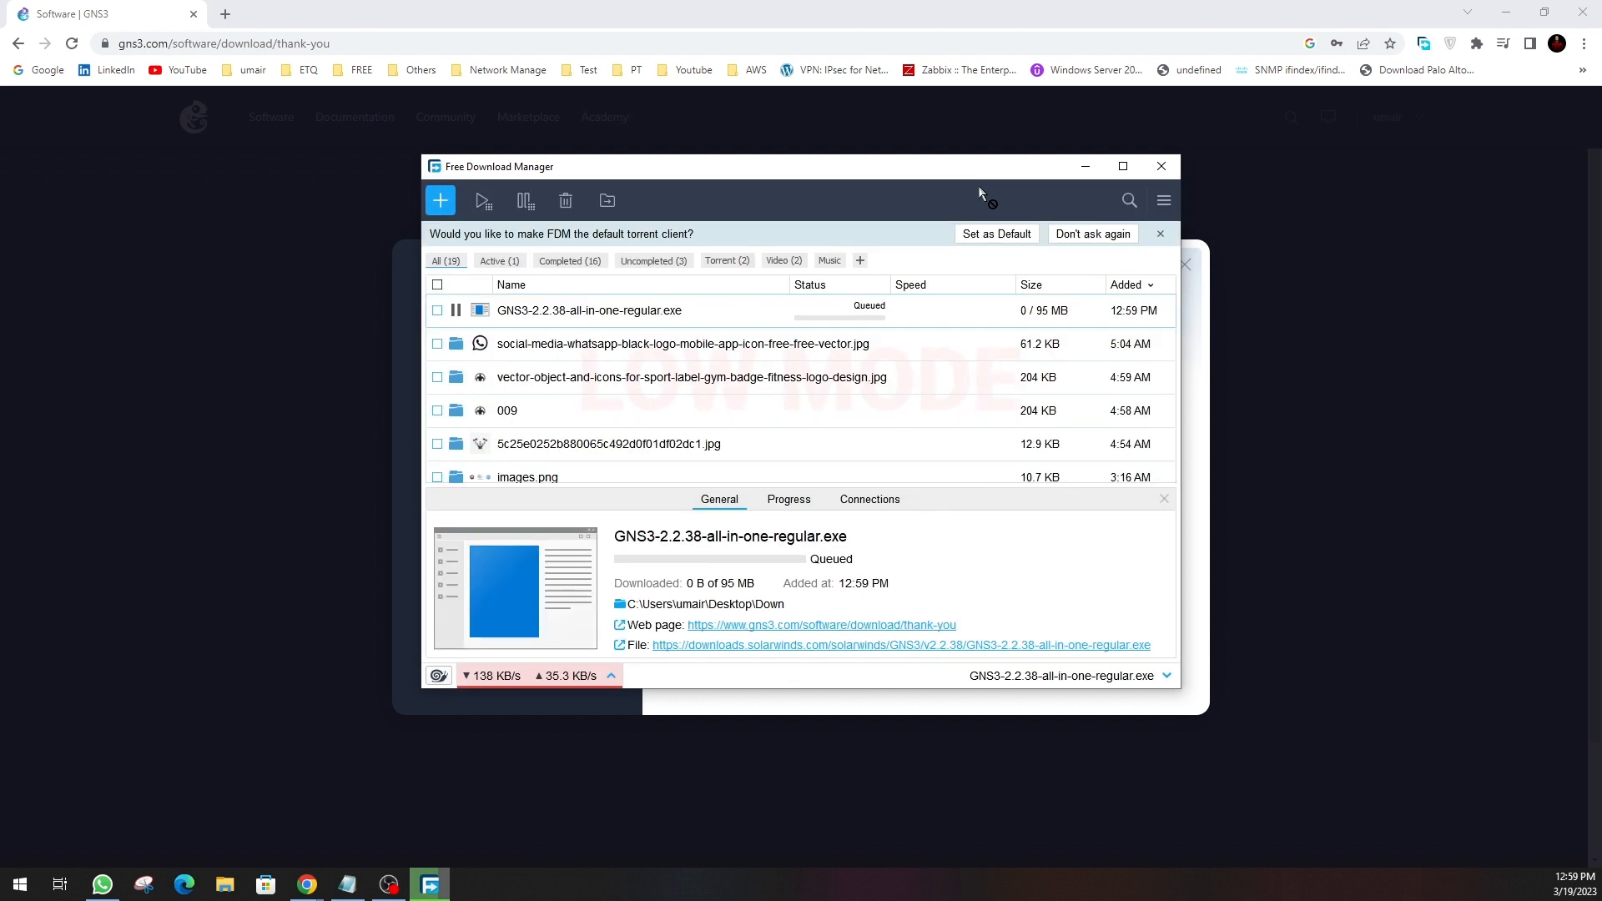
click(1084, 168)
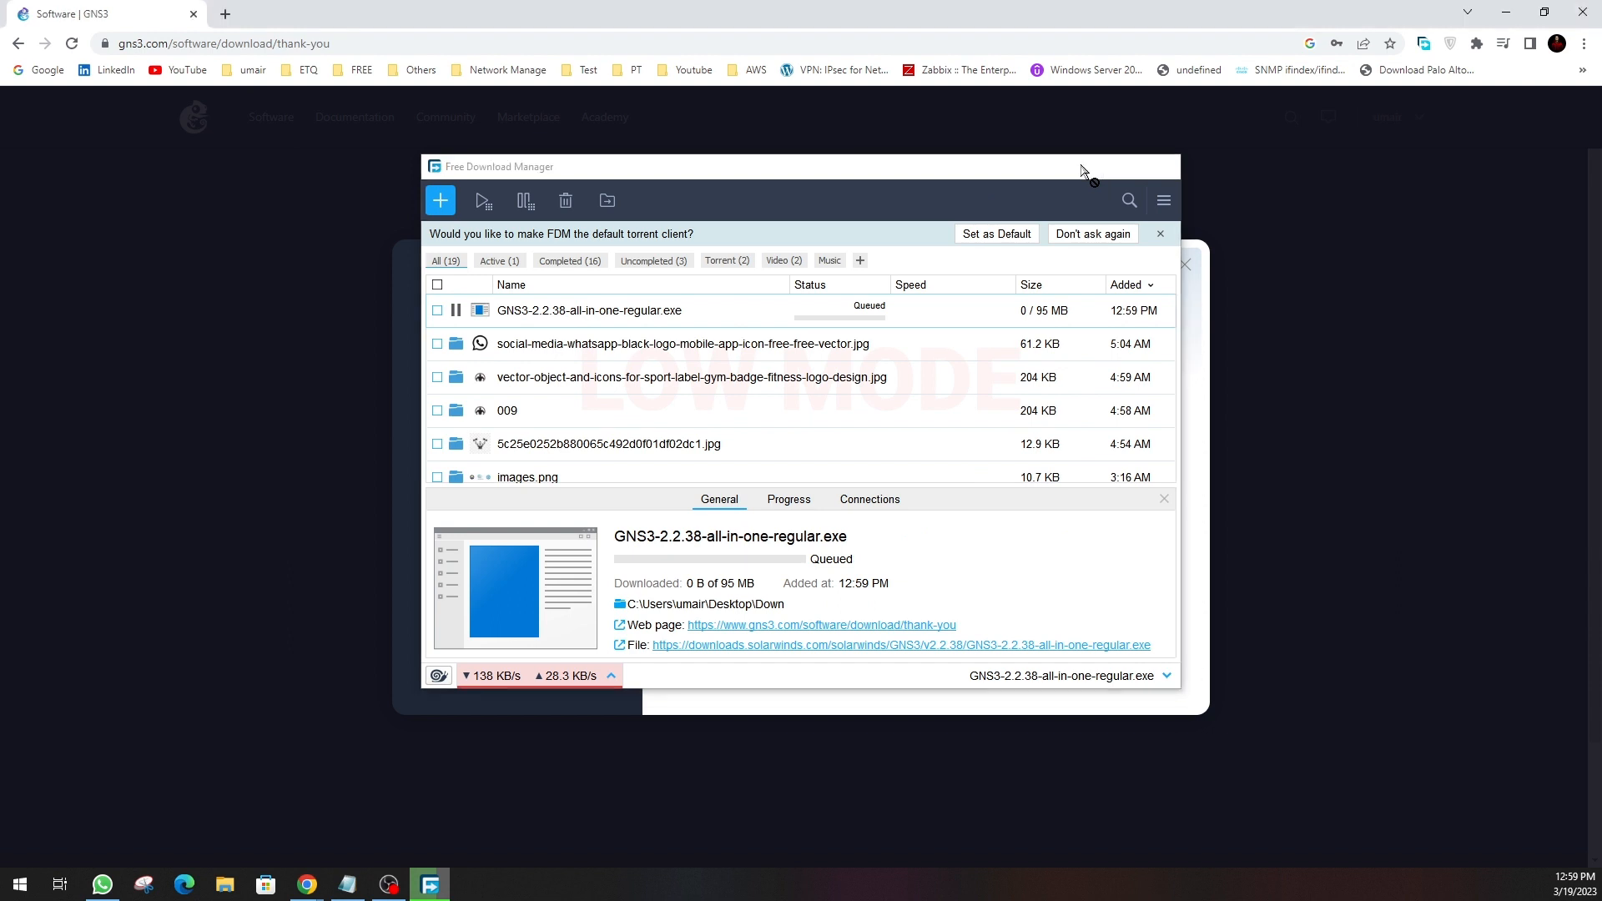
click(1185, 266)
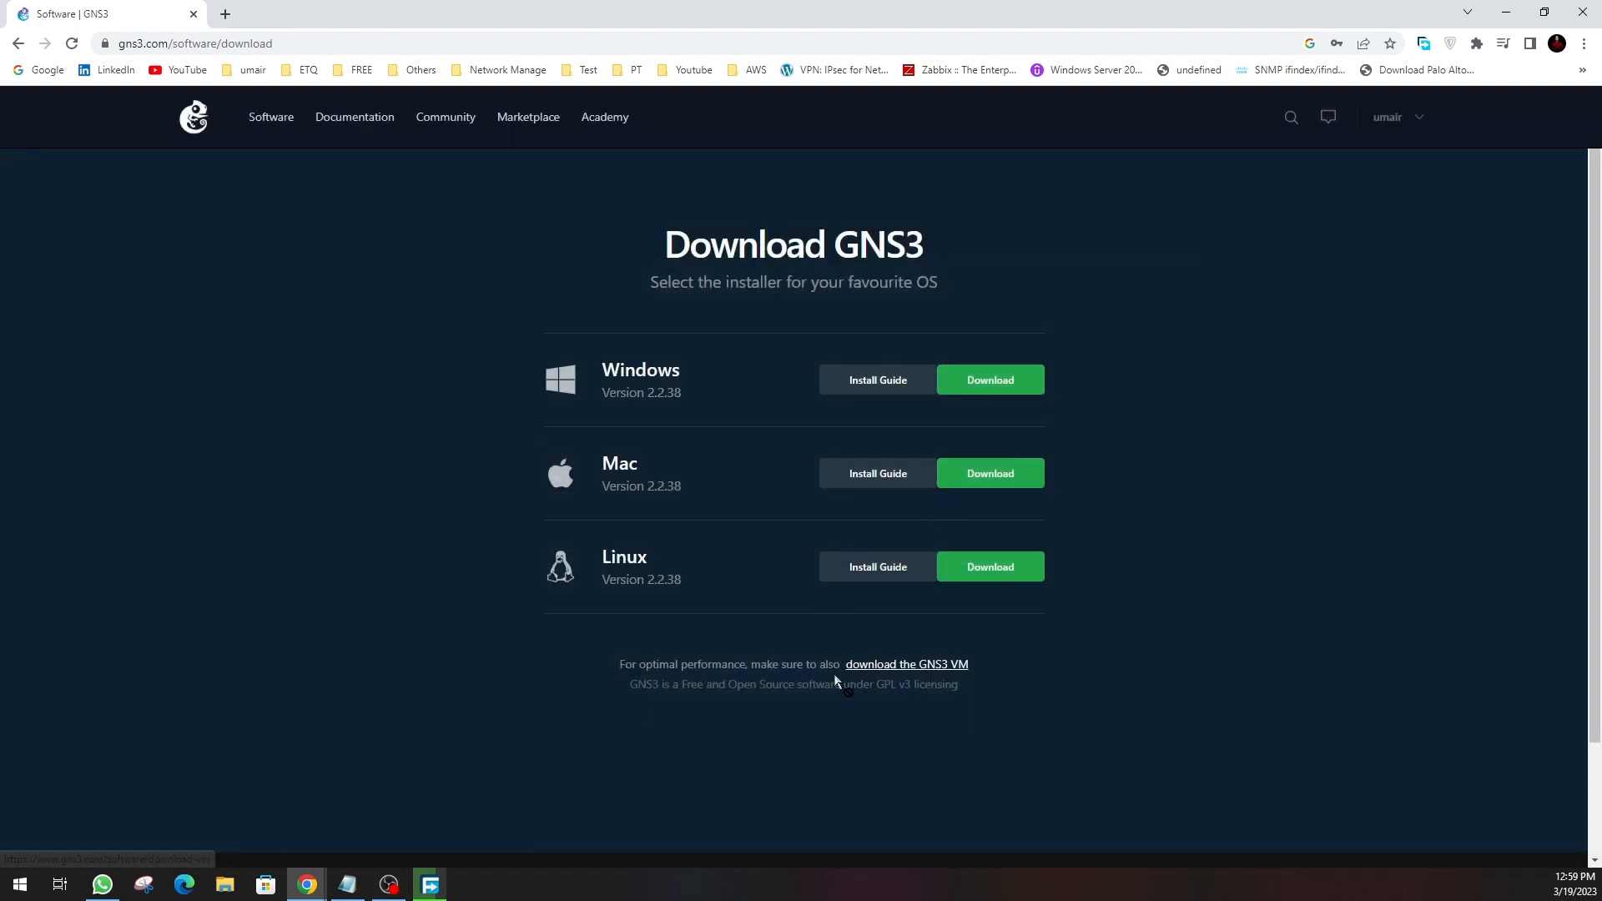
- Download the GNS3 VM for VMware Workstation and Fusion as GNS3.VM.VMware.Workstation.2.2.38.zip
drag(647, 666, 771, 665)
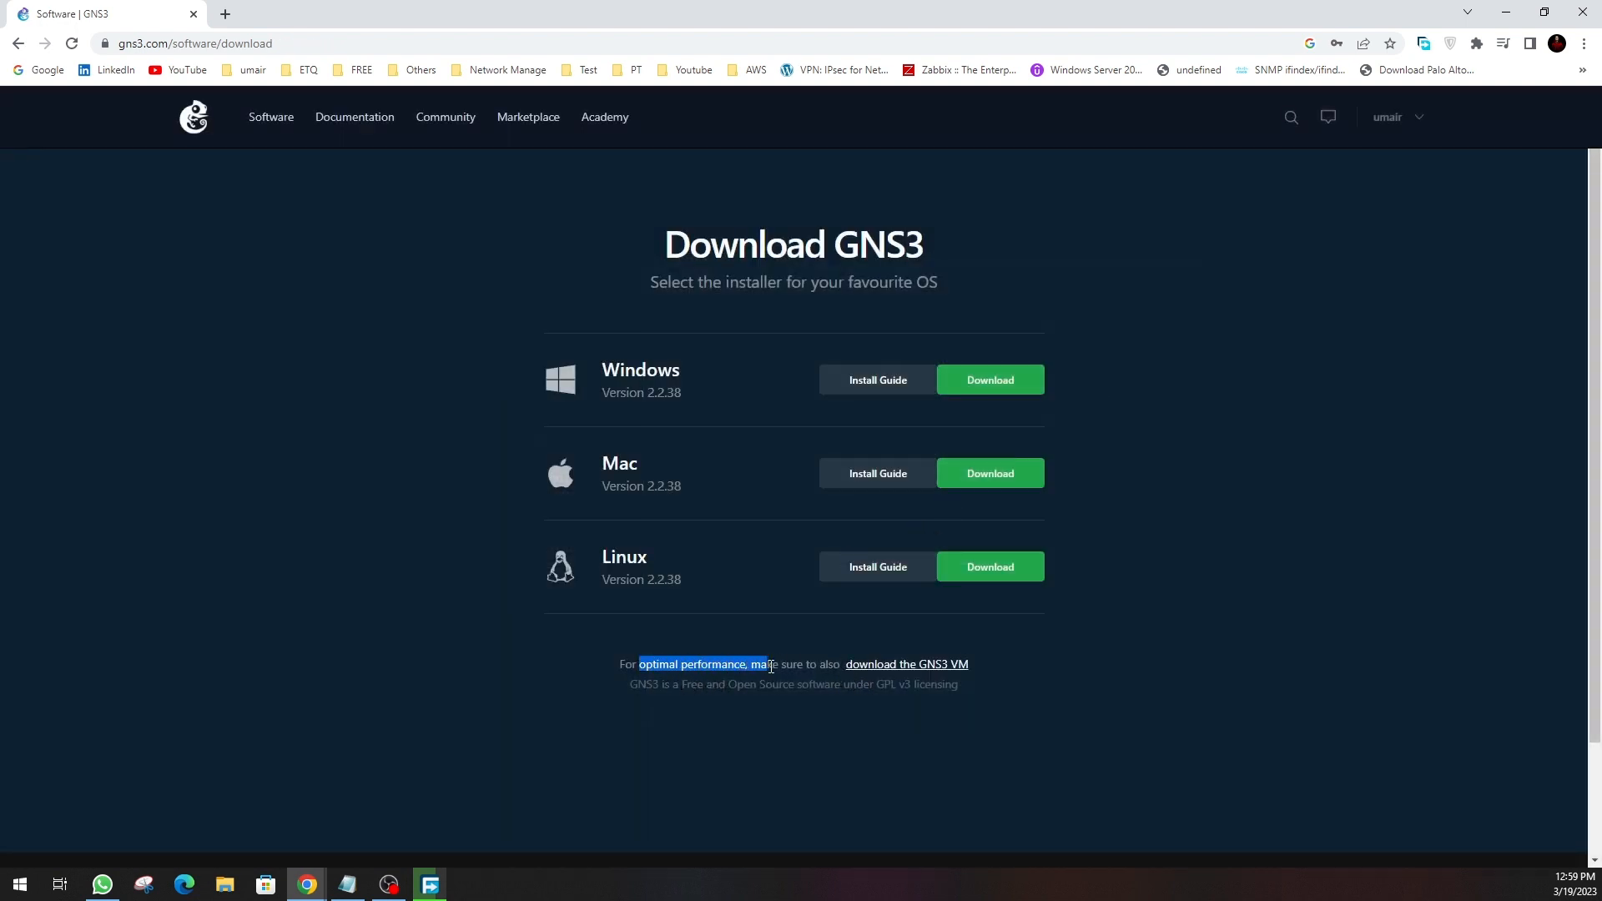
click(883, 667)
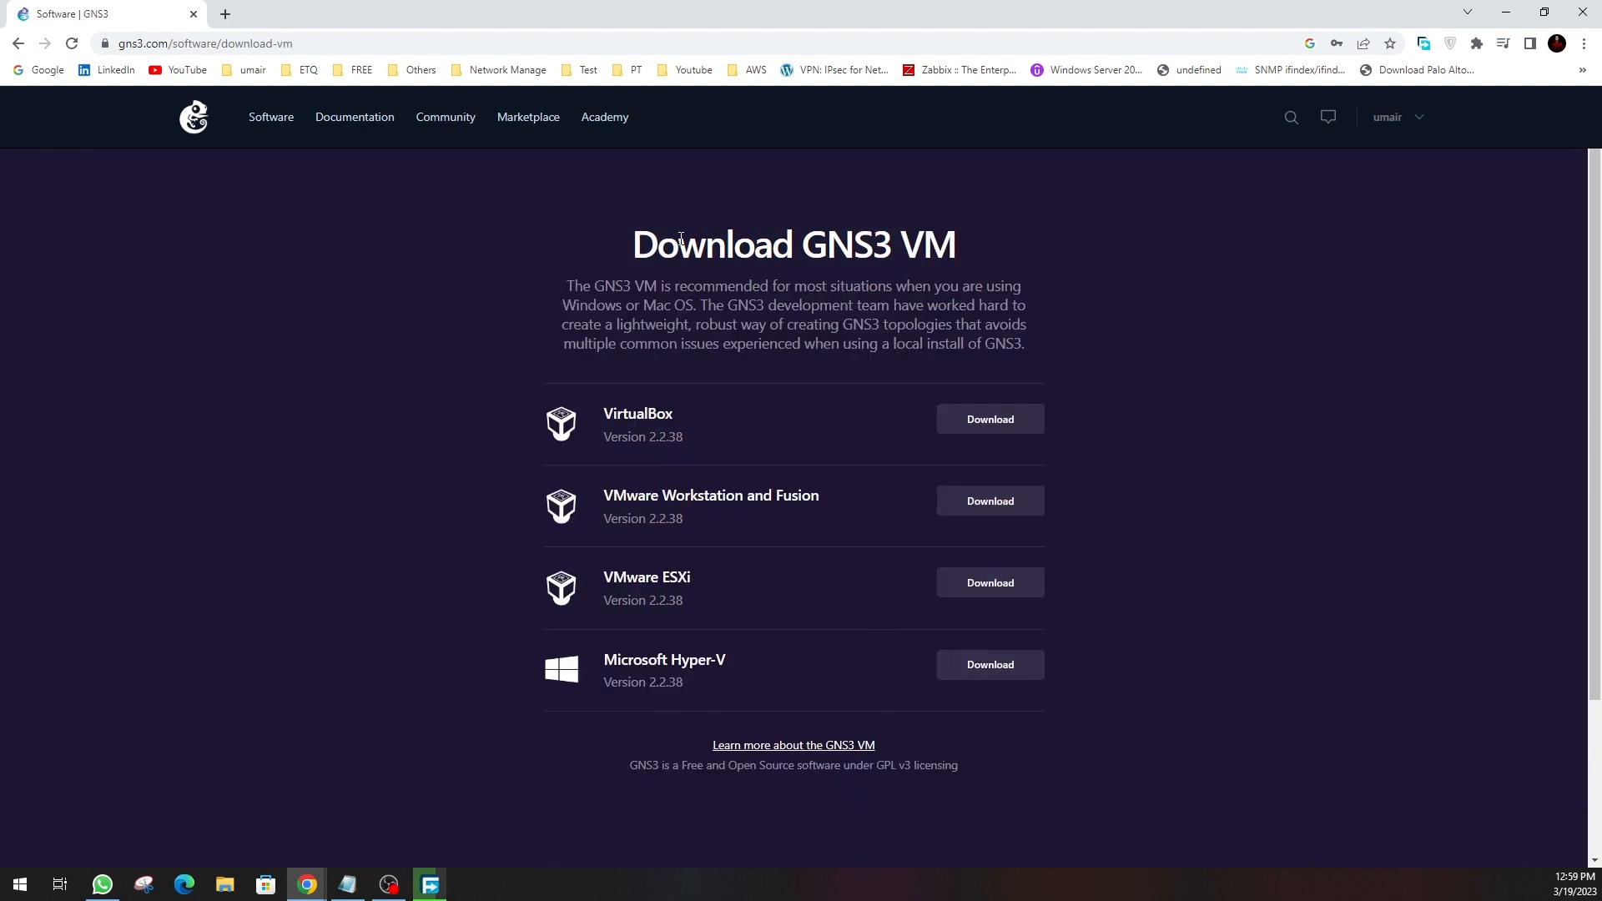
drag(945, 245, 823, 245)
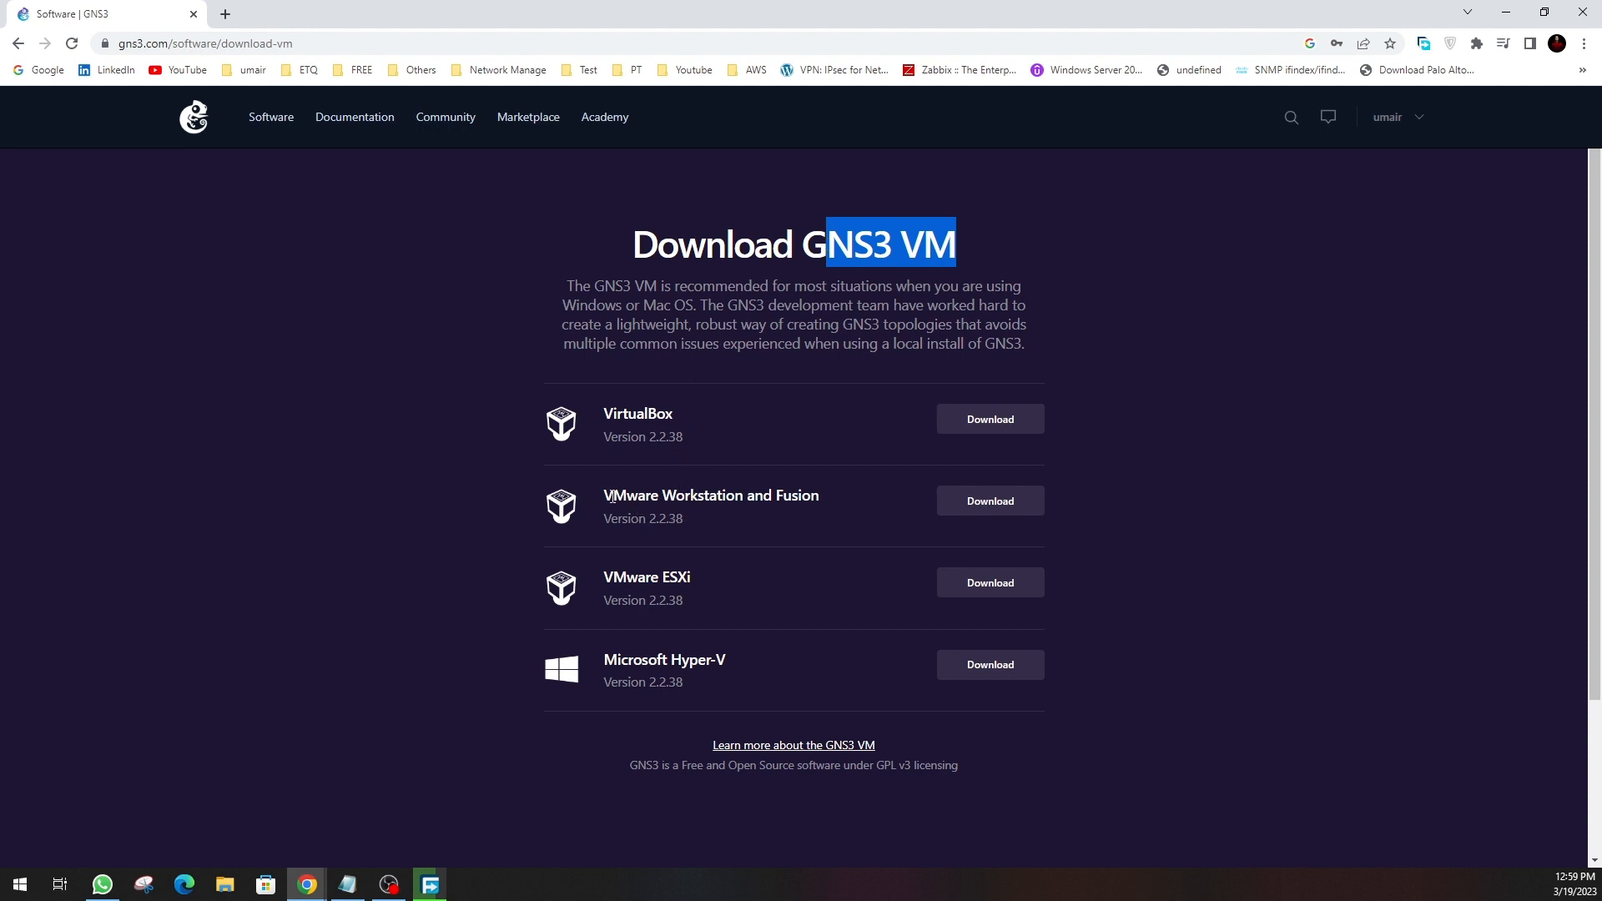
drag(604, 496, 714, 496)
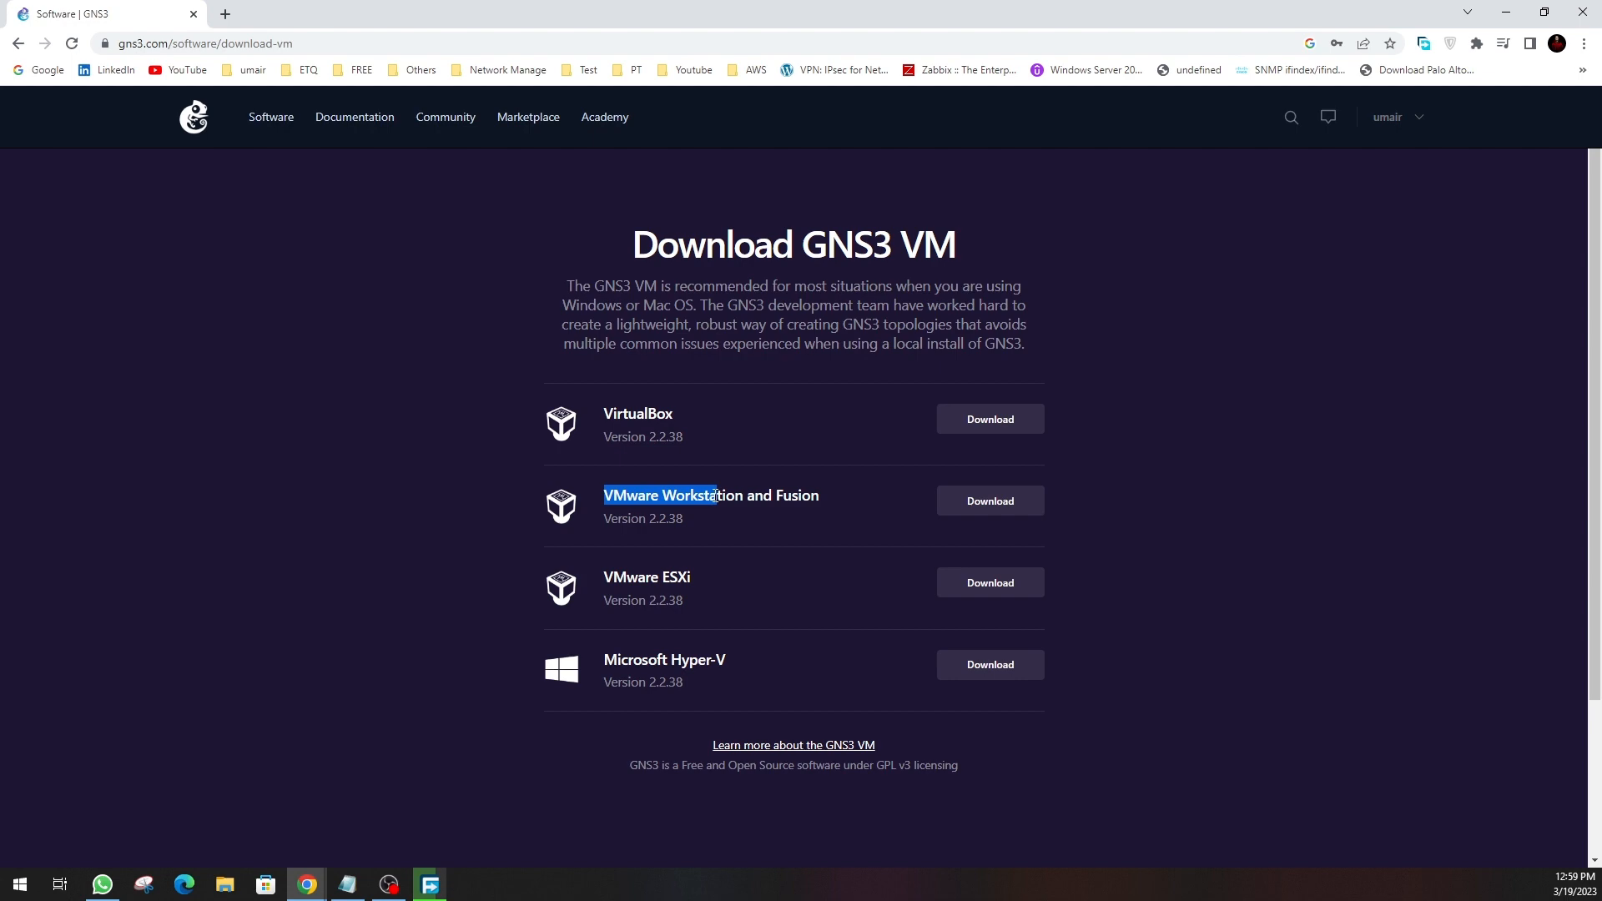
click(986, 504)
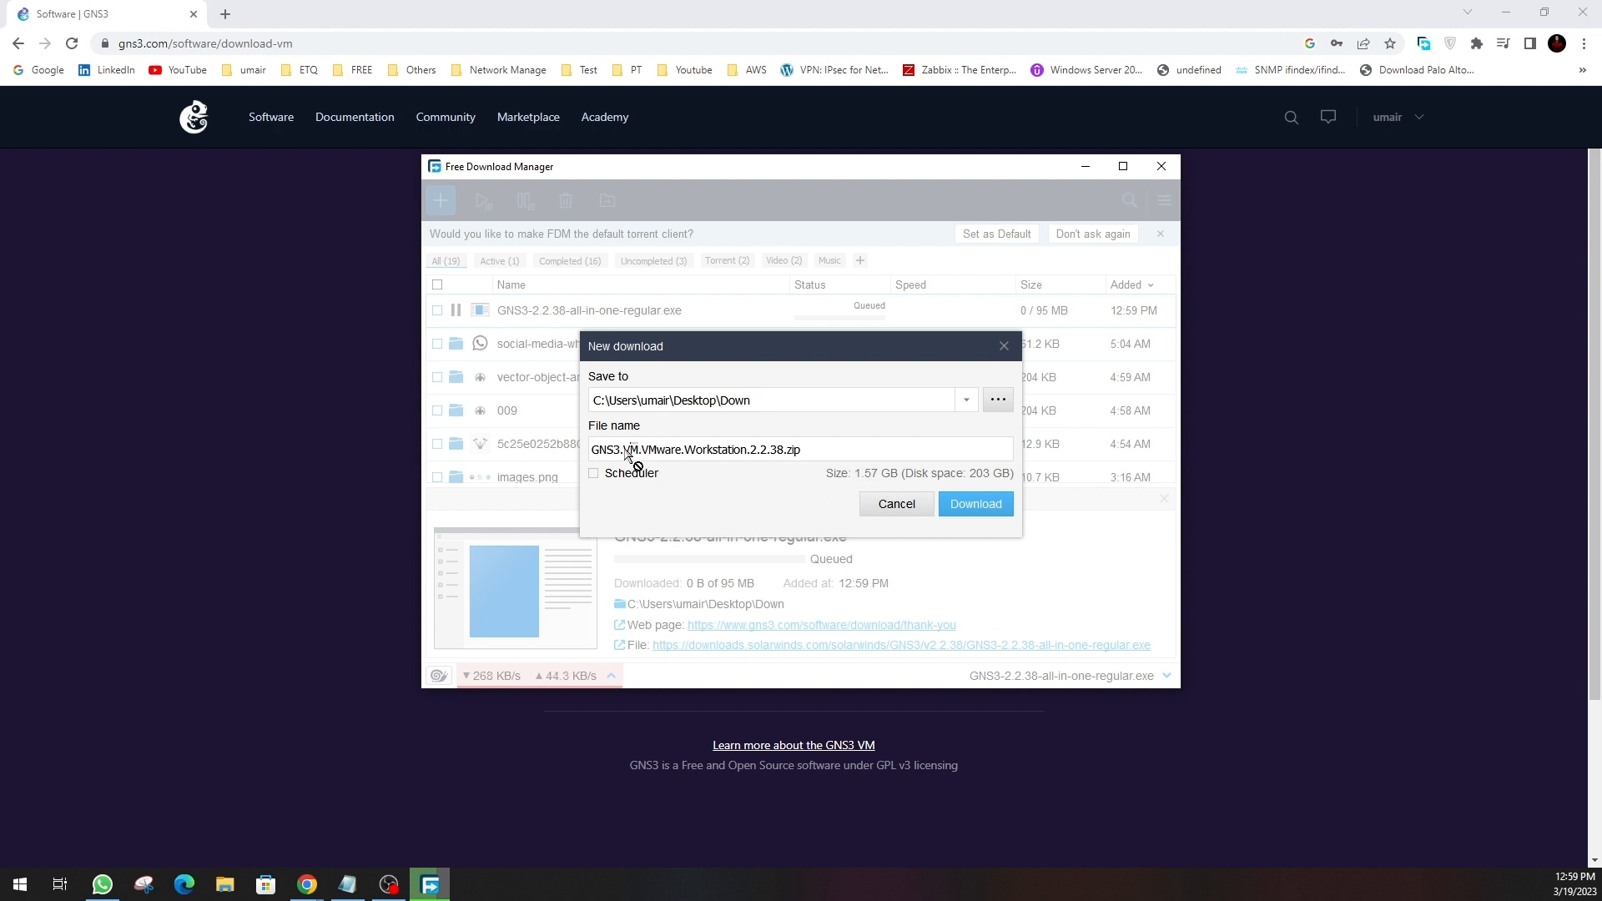
drag(638, 450, 606, 451)
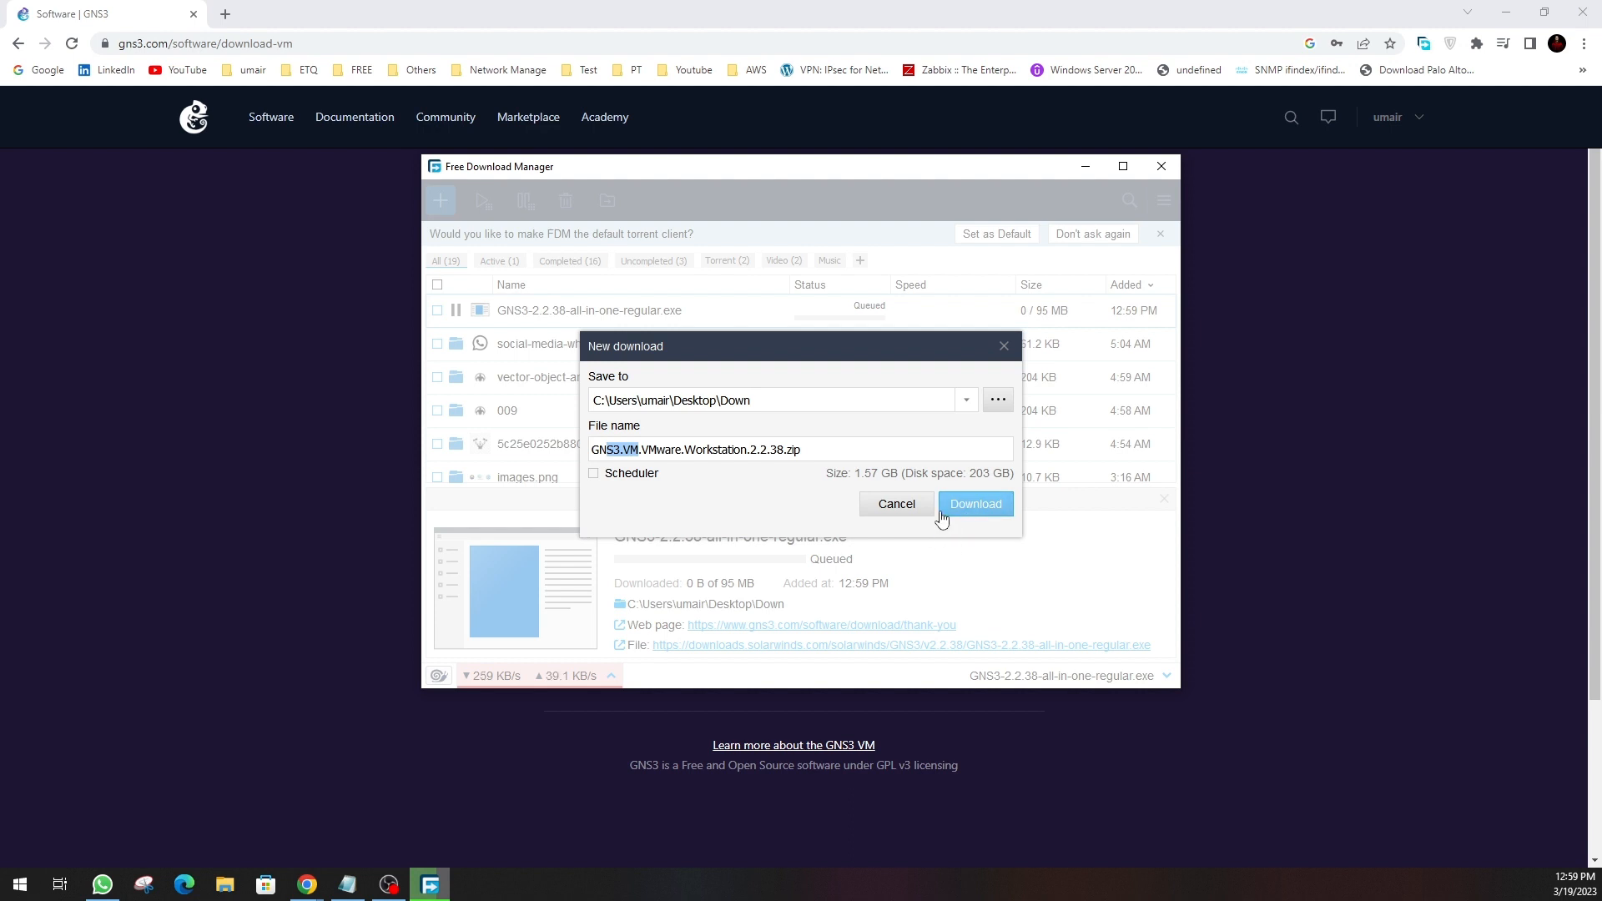
click(887, 456)
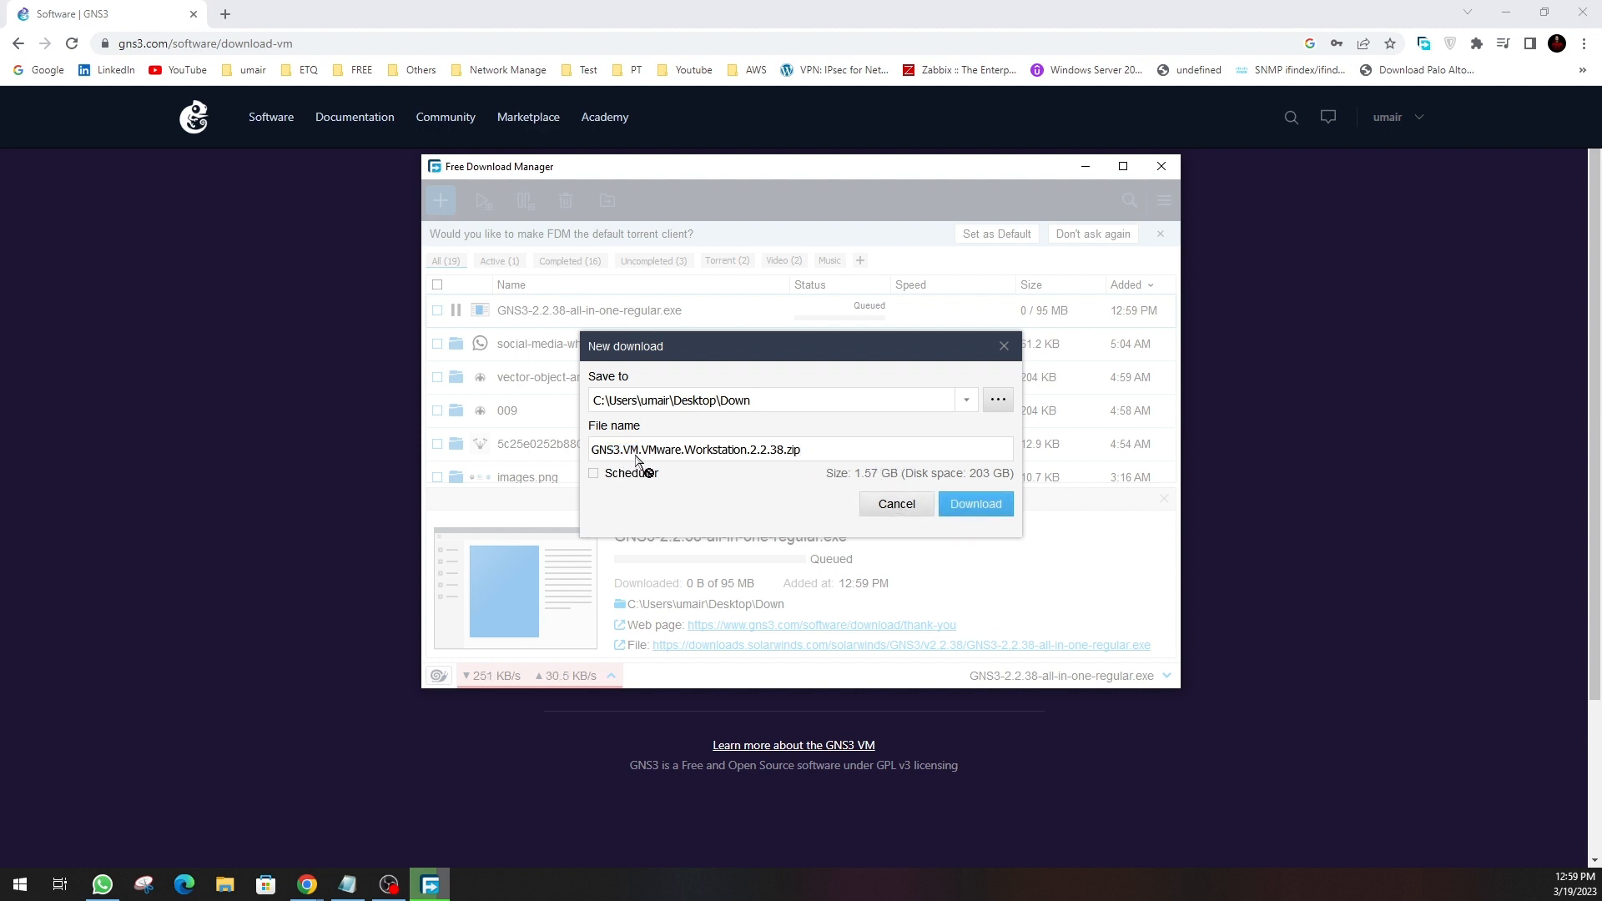
click(970, 509)
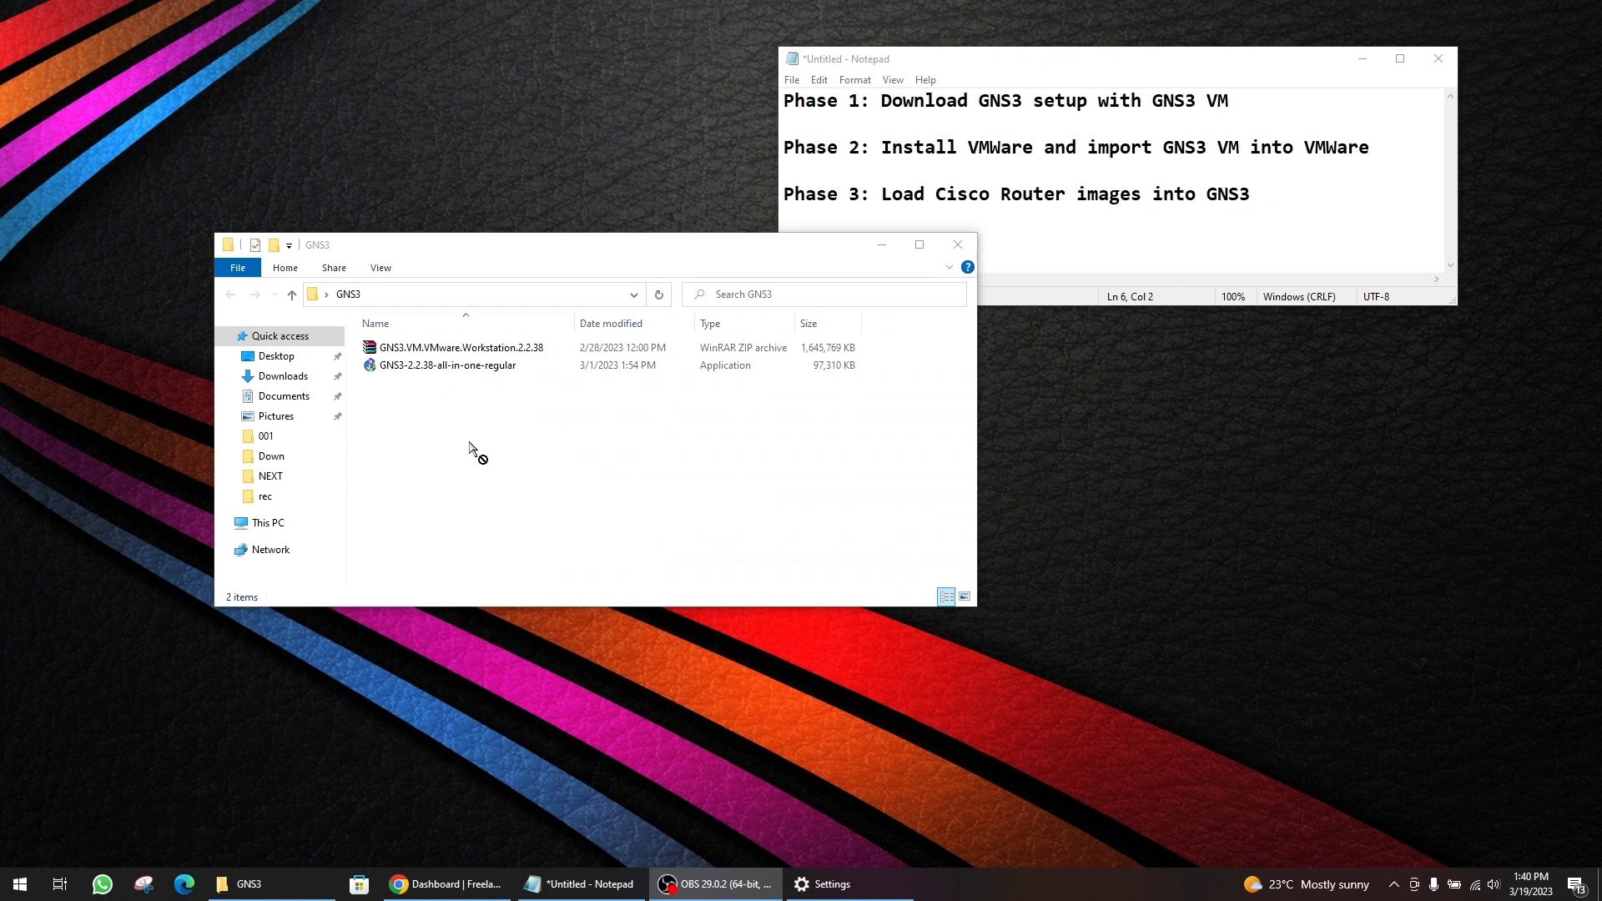
click(419, 368)
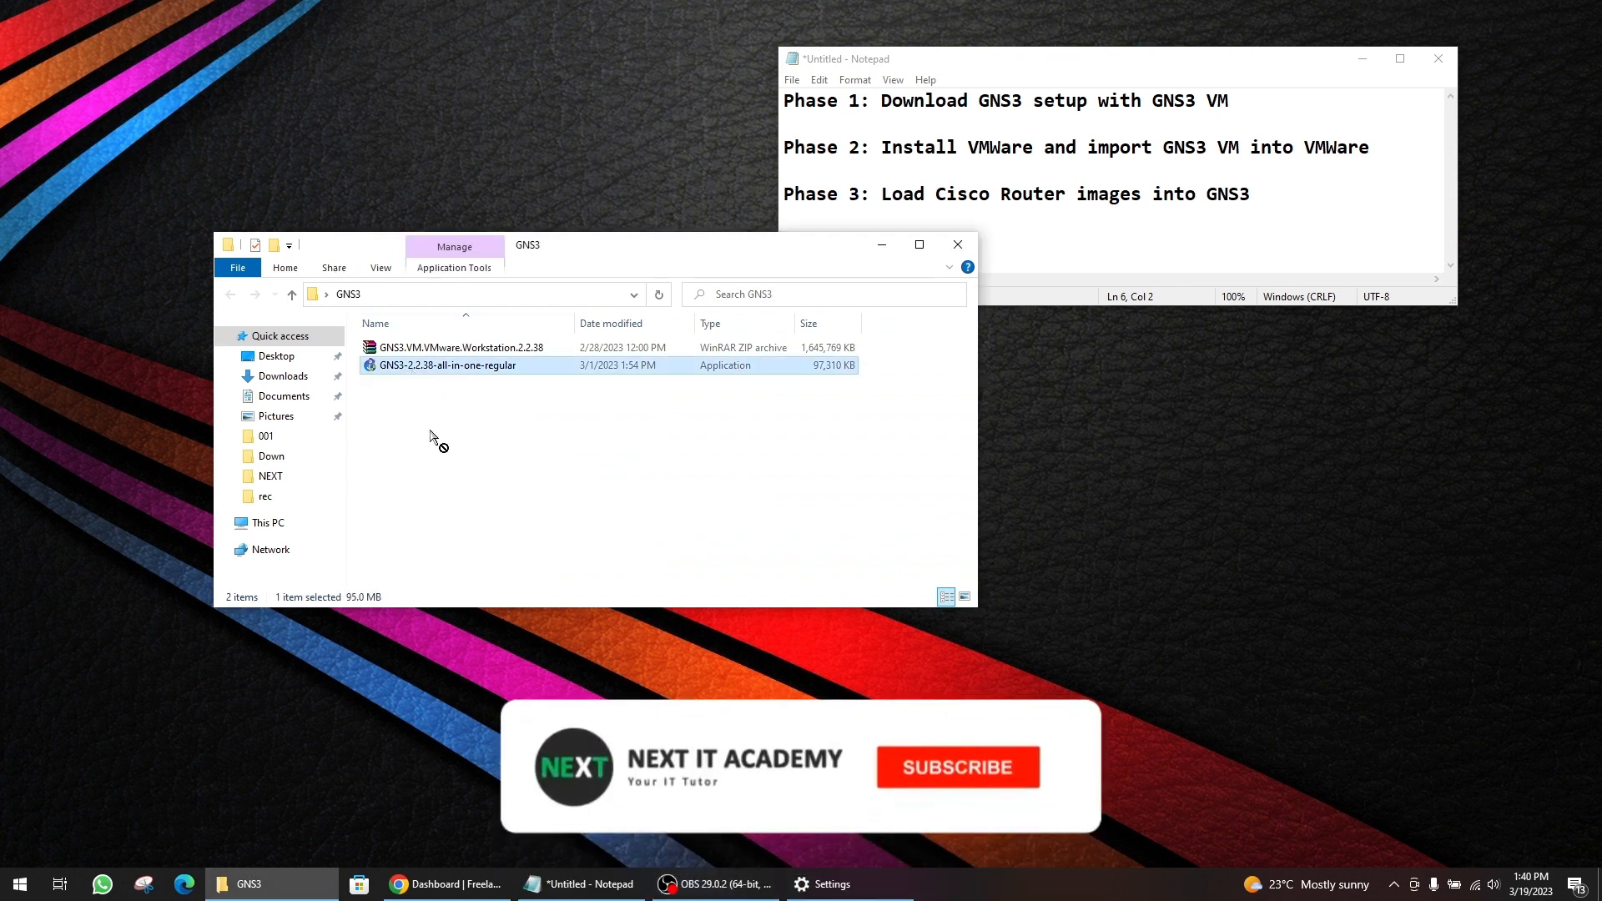
click(407, 349)
click(449, 414)
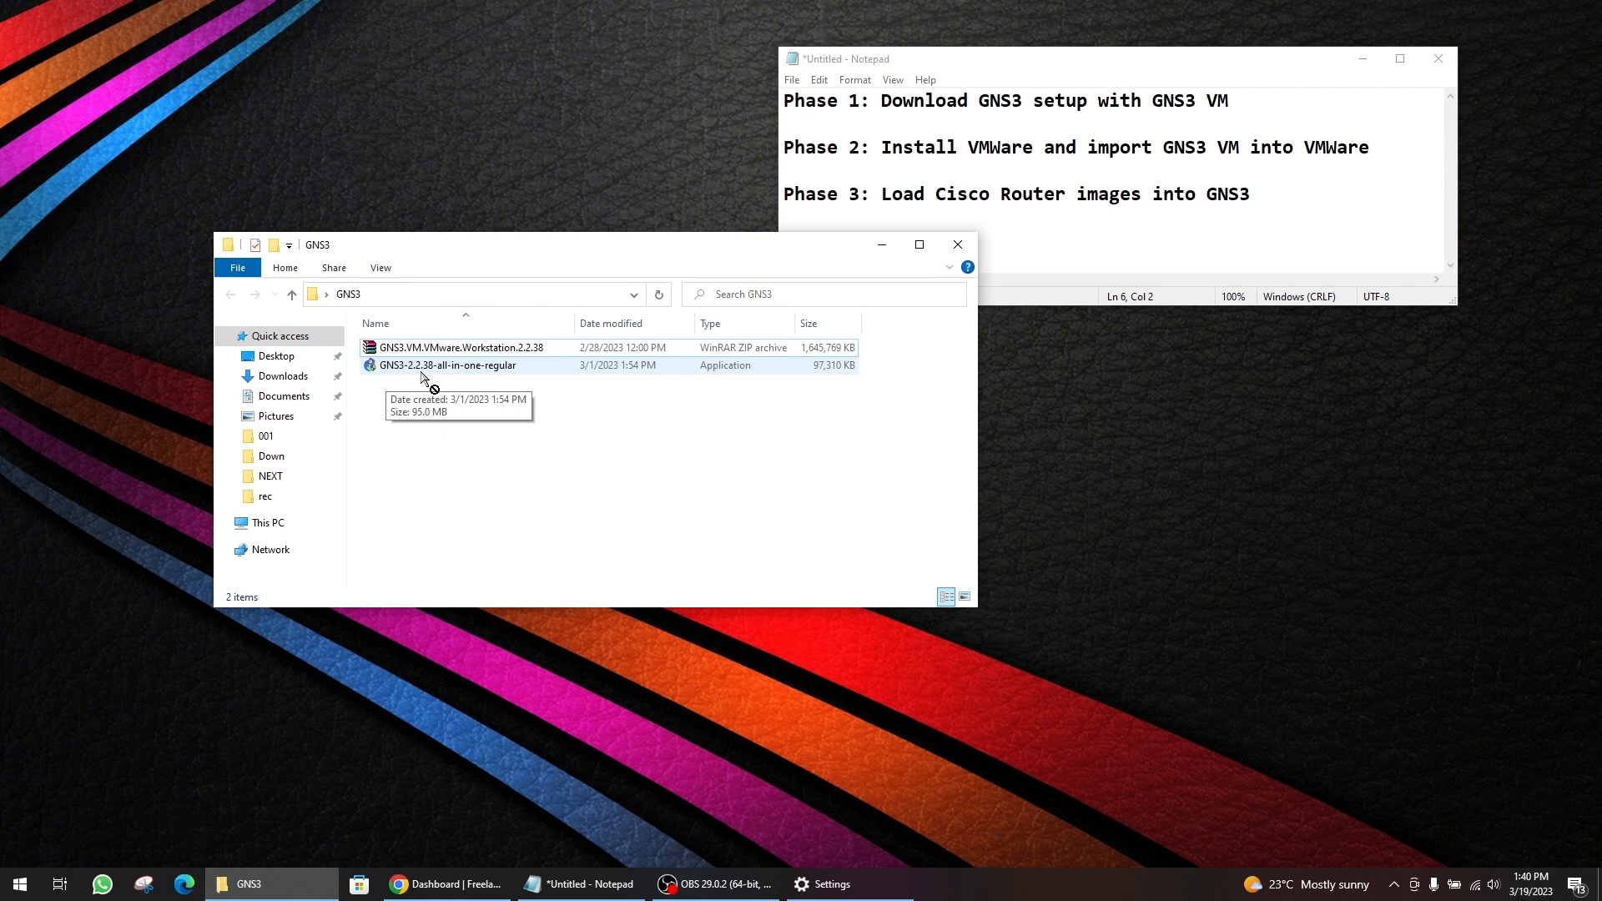
drag(873, 146, 783, 146)
click(492, 401)
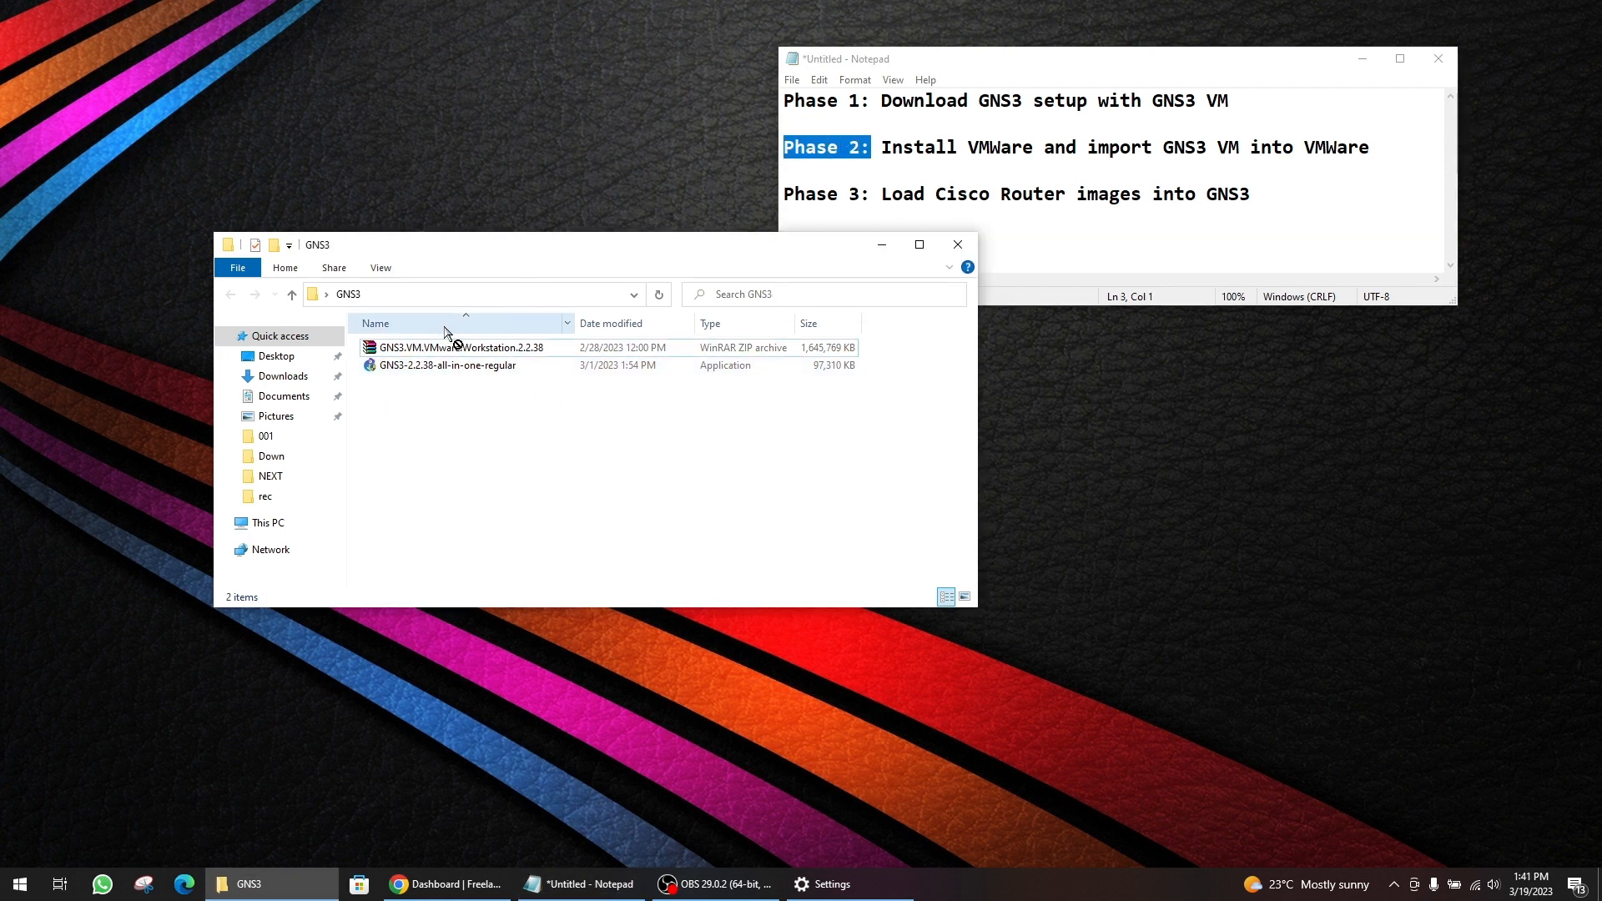
- Launch the GNS3-2.2.38-all-in-one-regular installer from the GNS3 folder
drag(443, 367, 455, 374)
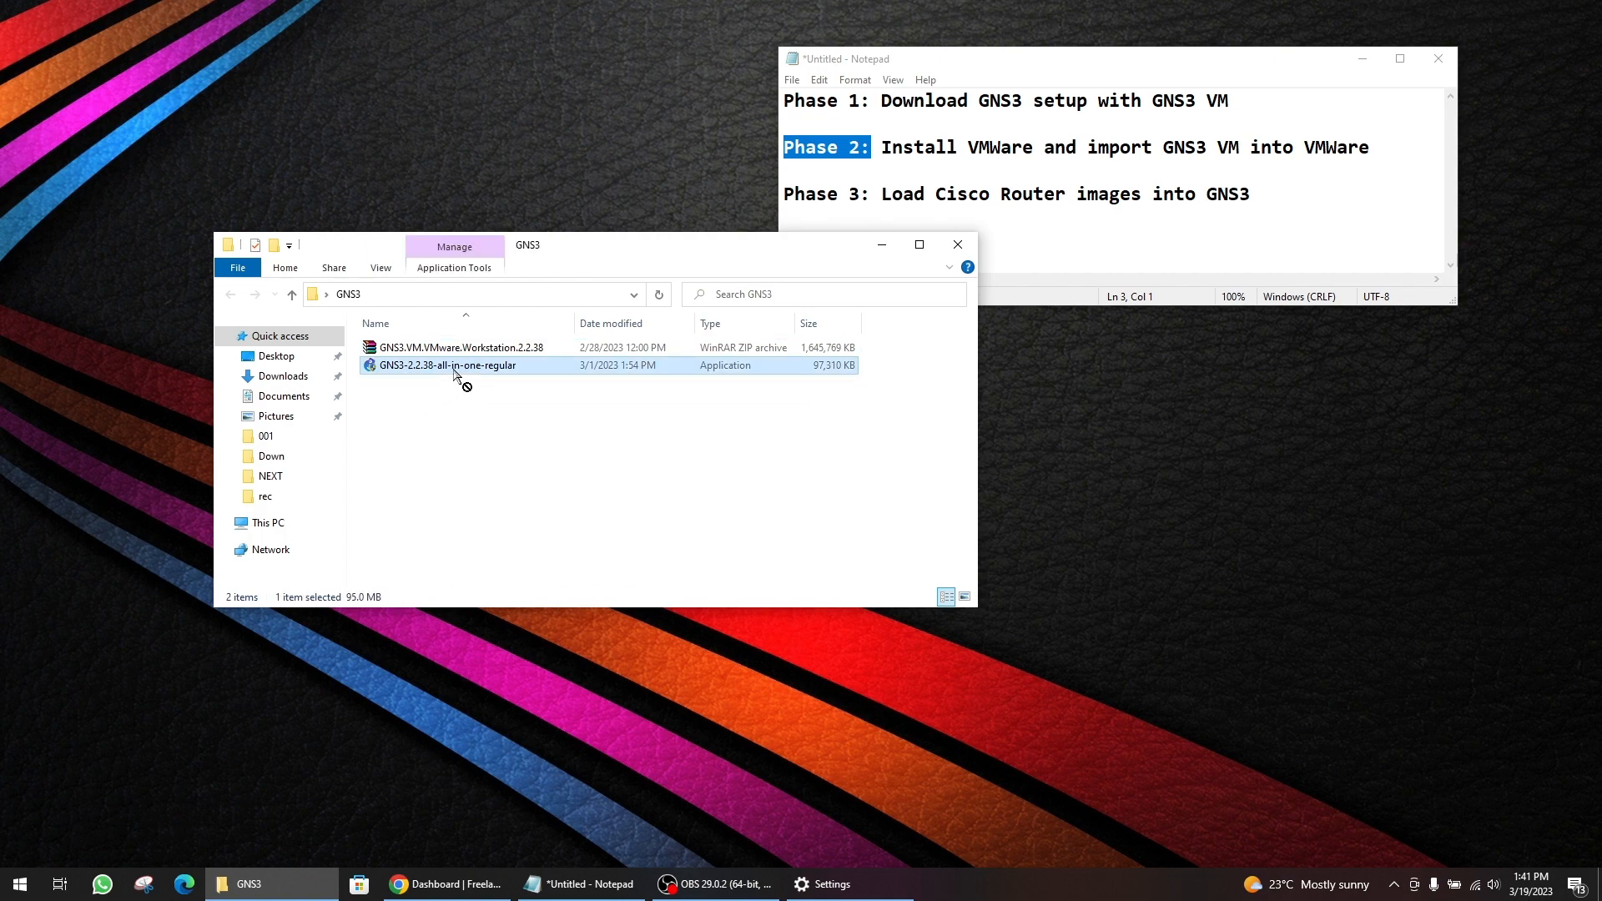
right_click(454, 375)
click(467, 400)
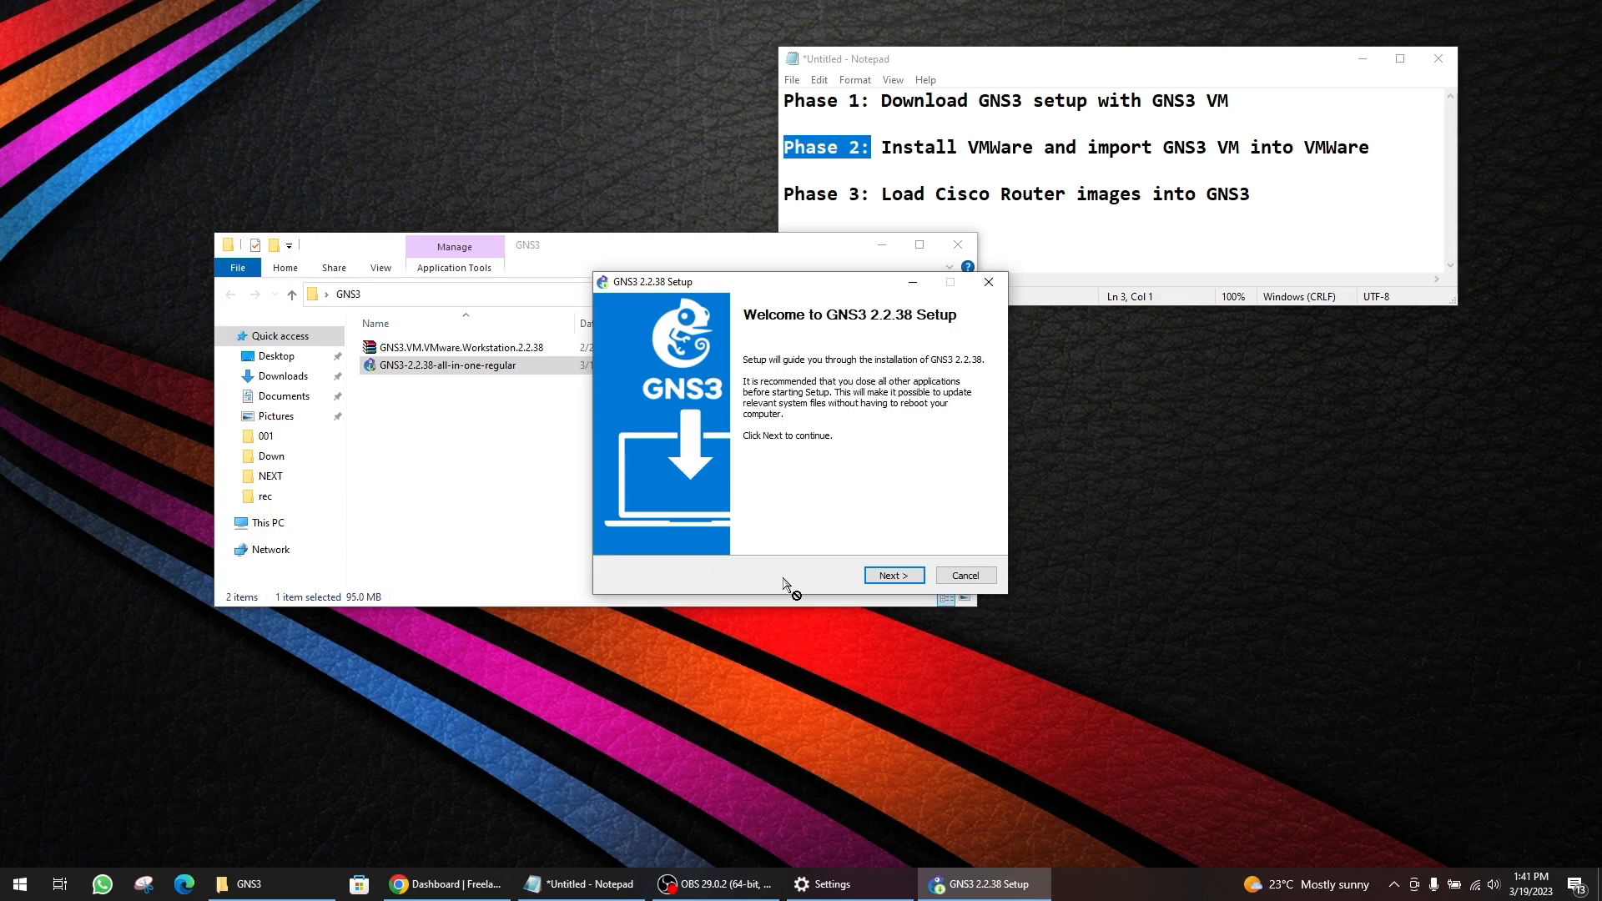
- Accept the GNS3 license, keep the GNS3 Start Menu folder and default components, and start installing to C:\Program Files\GNS3
click(891, 576)
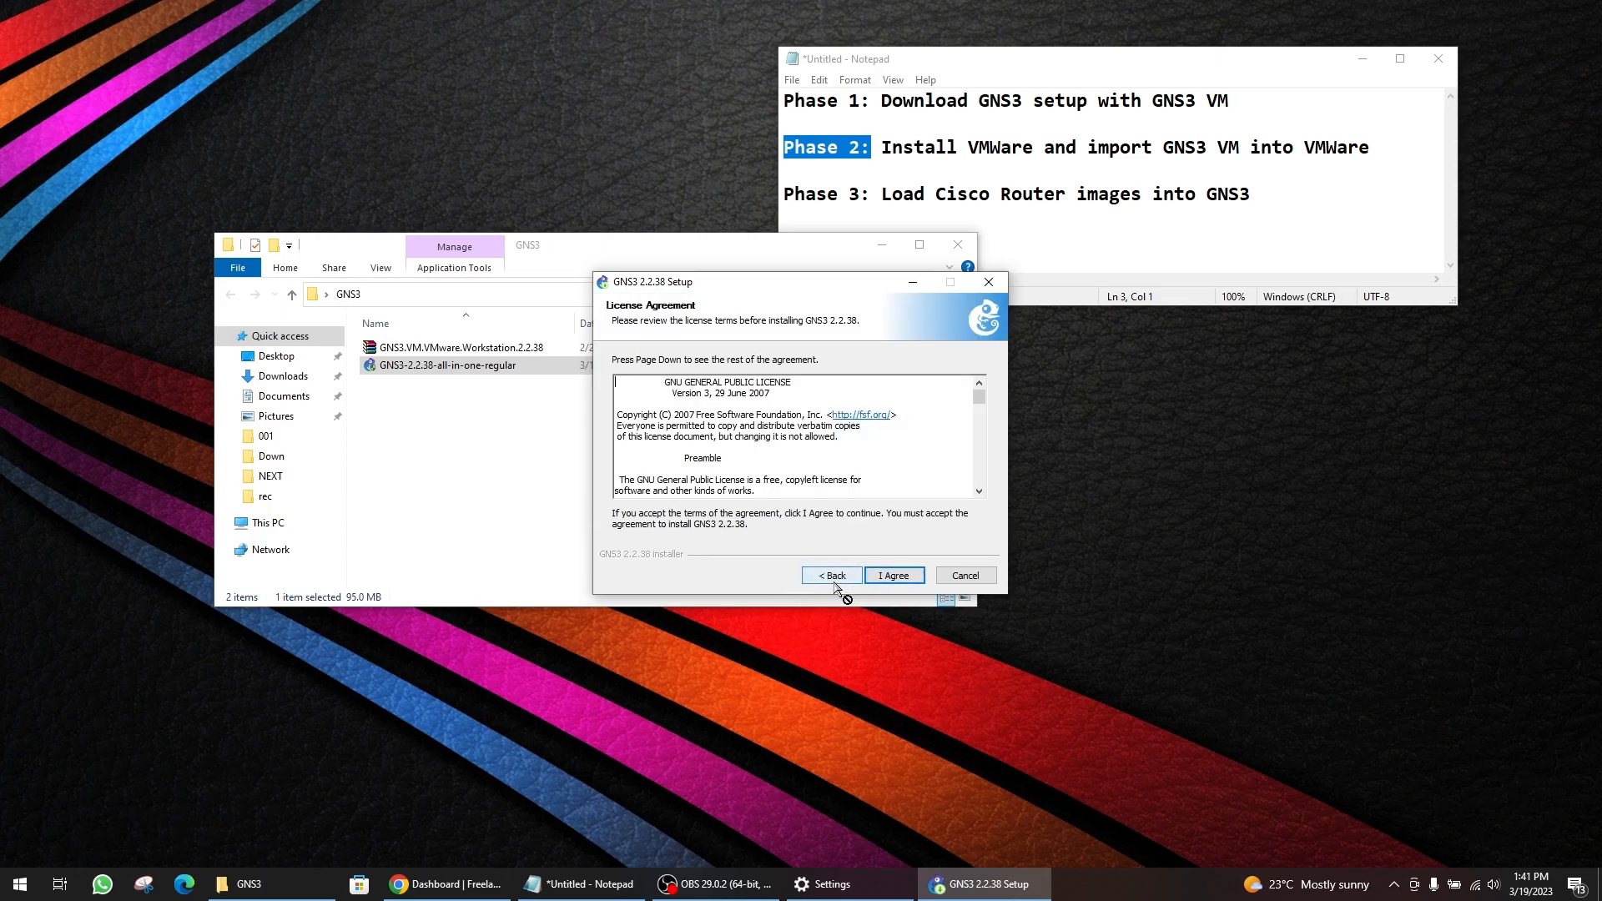
click(893, 575)
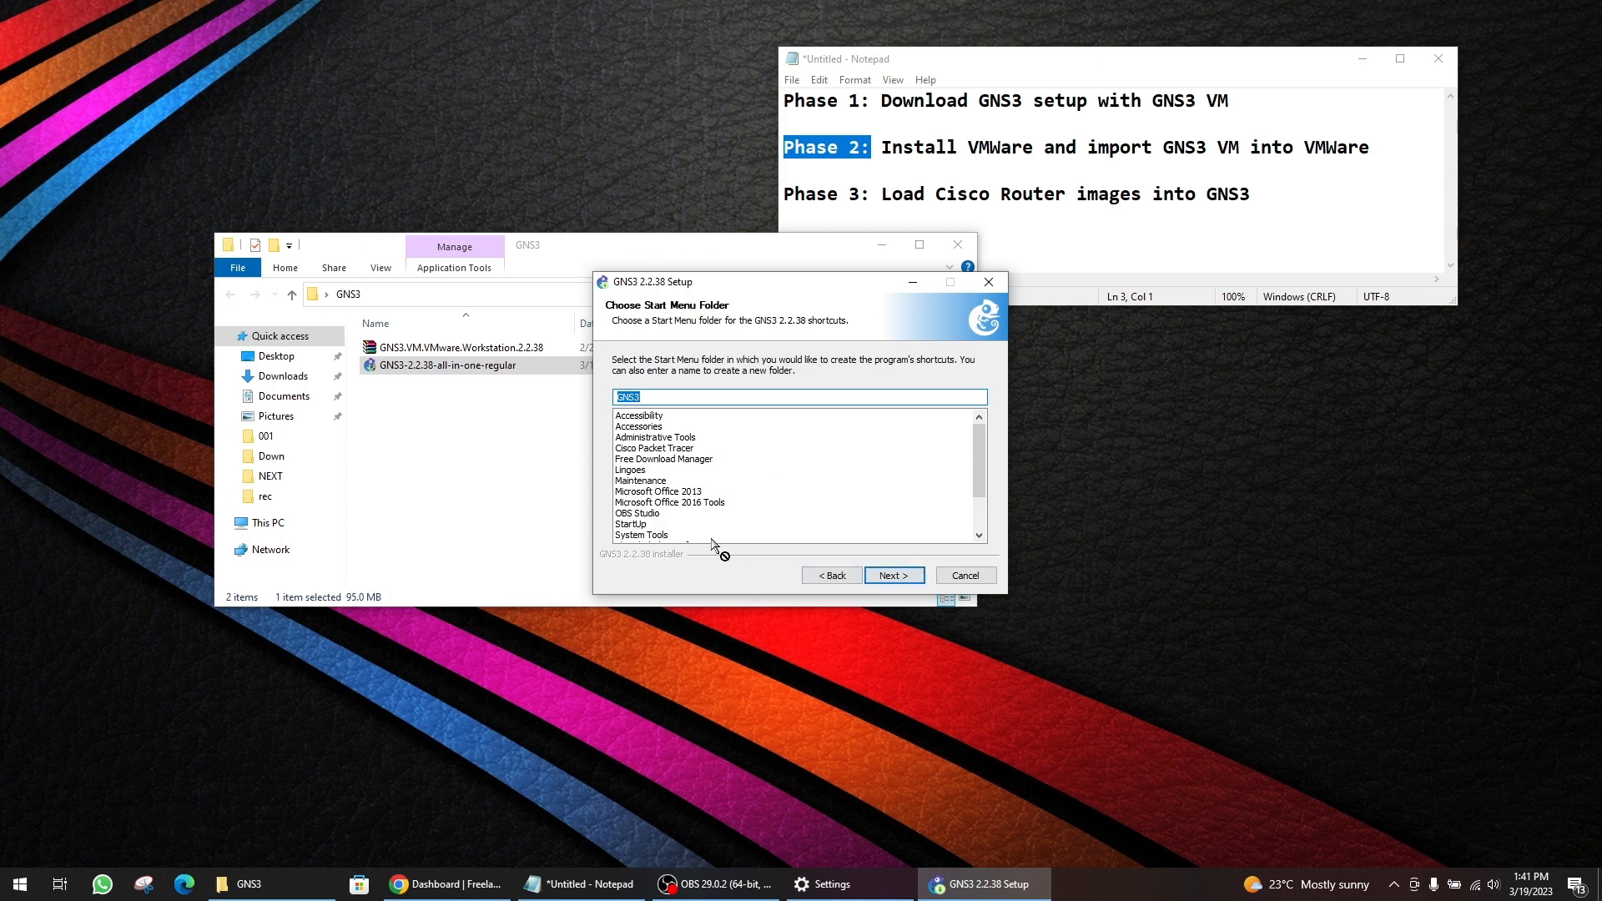
click(892, 577)
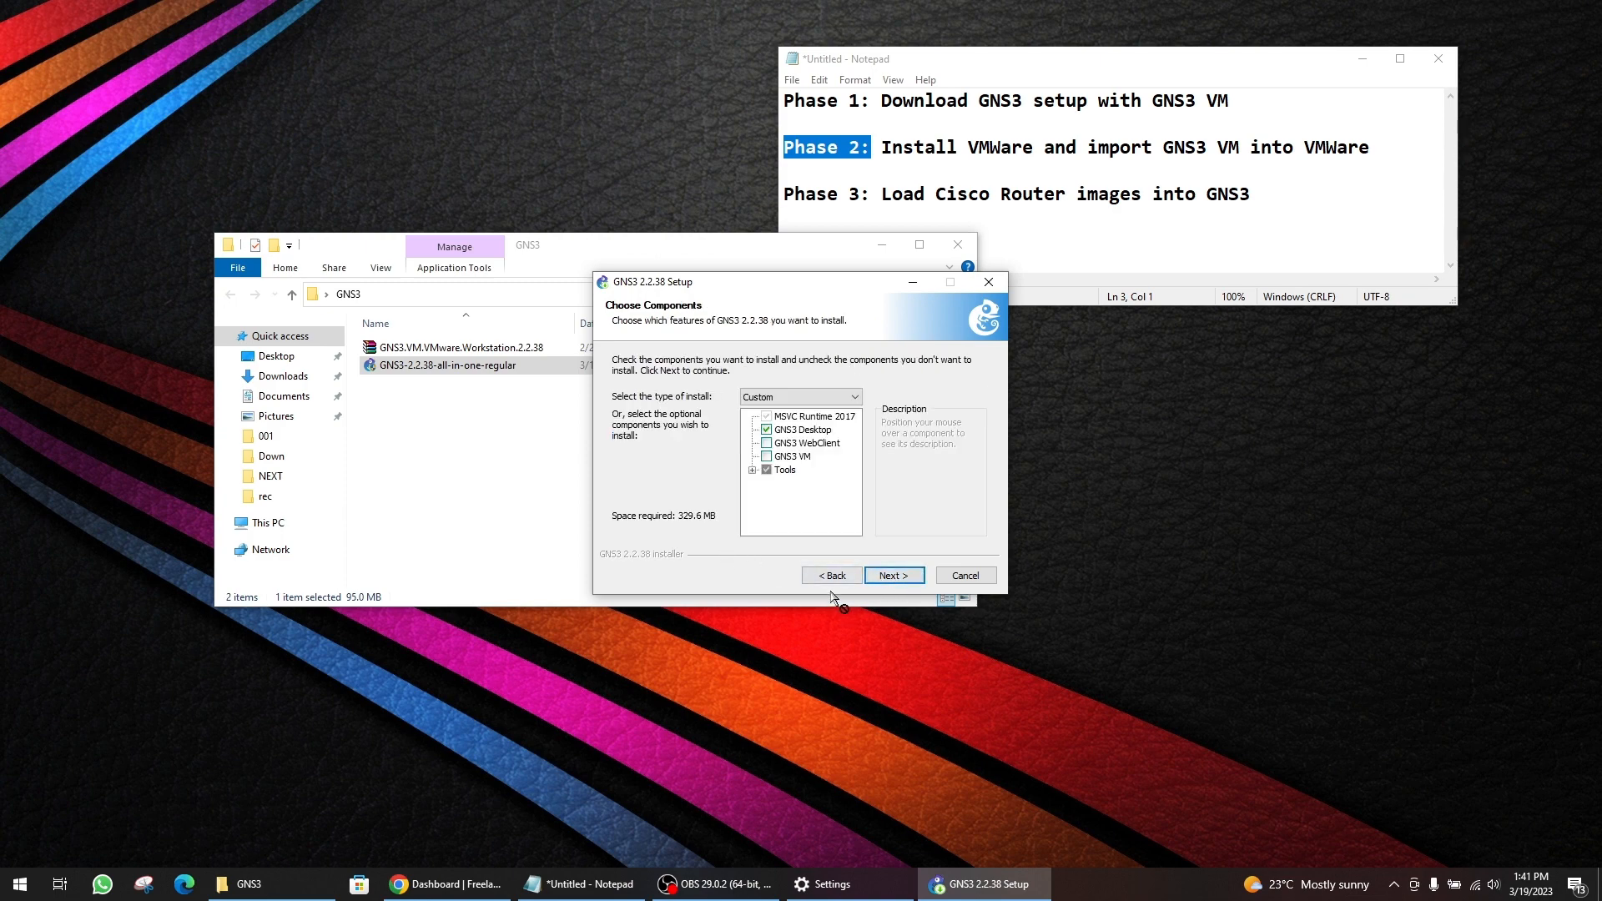
click(886, 584)
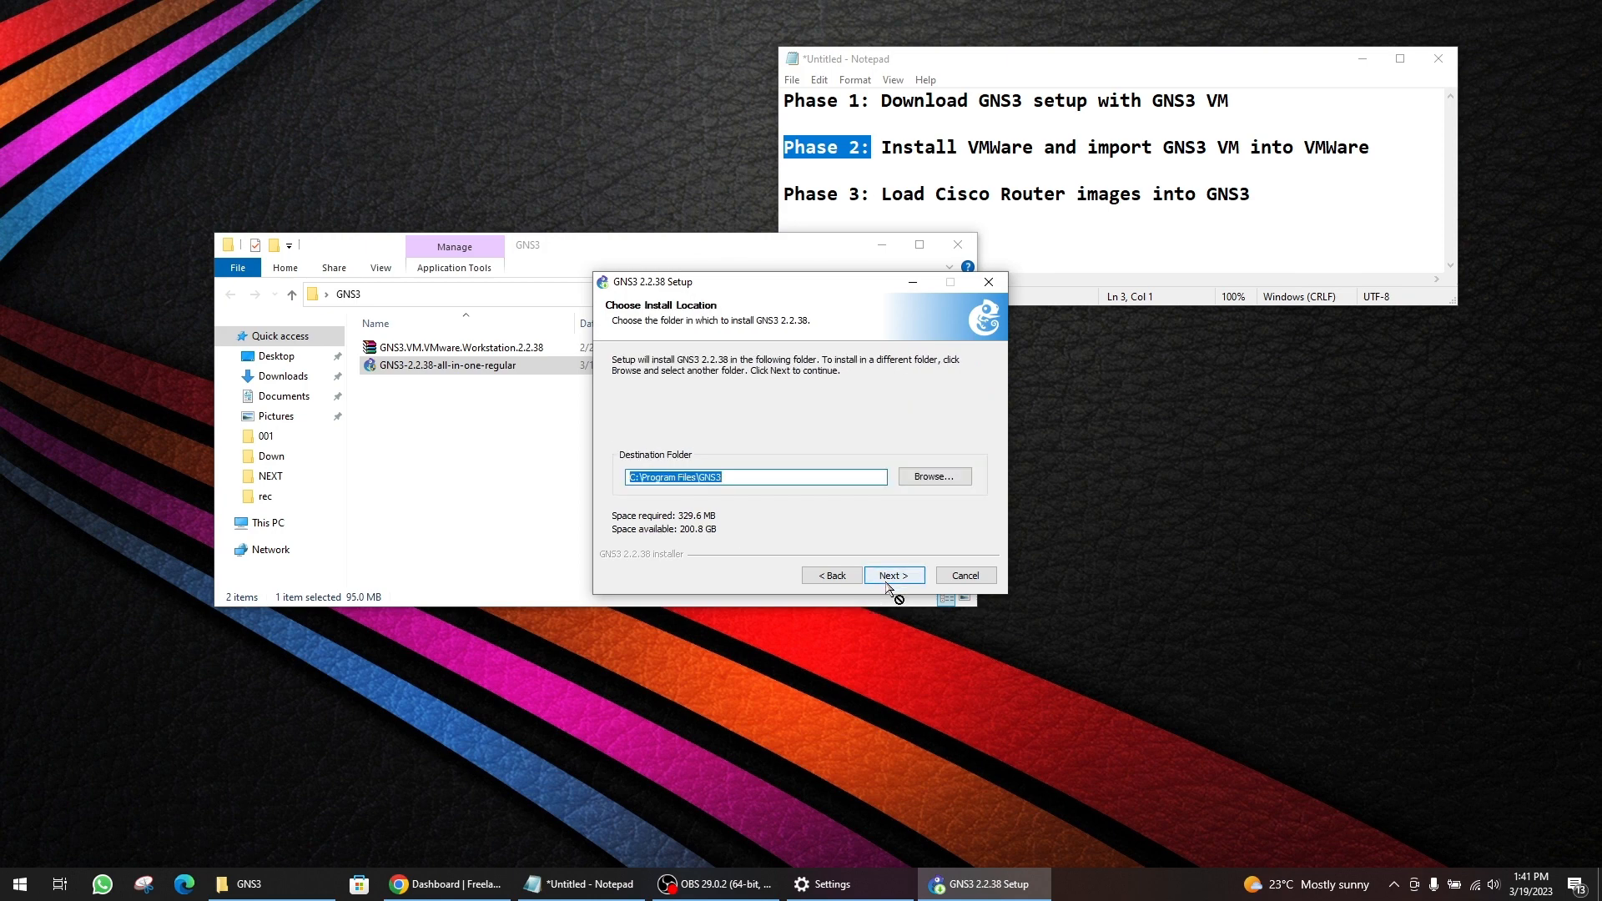
click(889, 576)
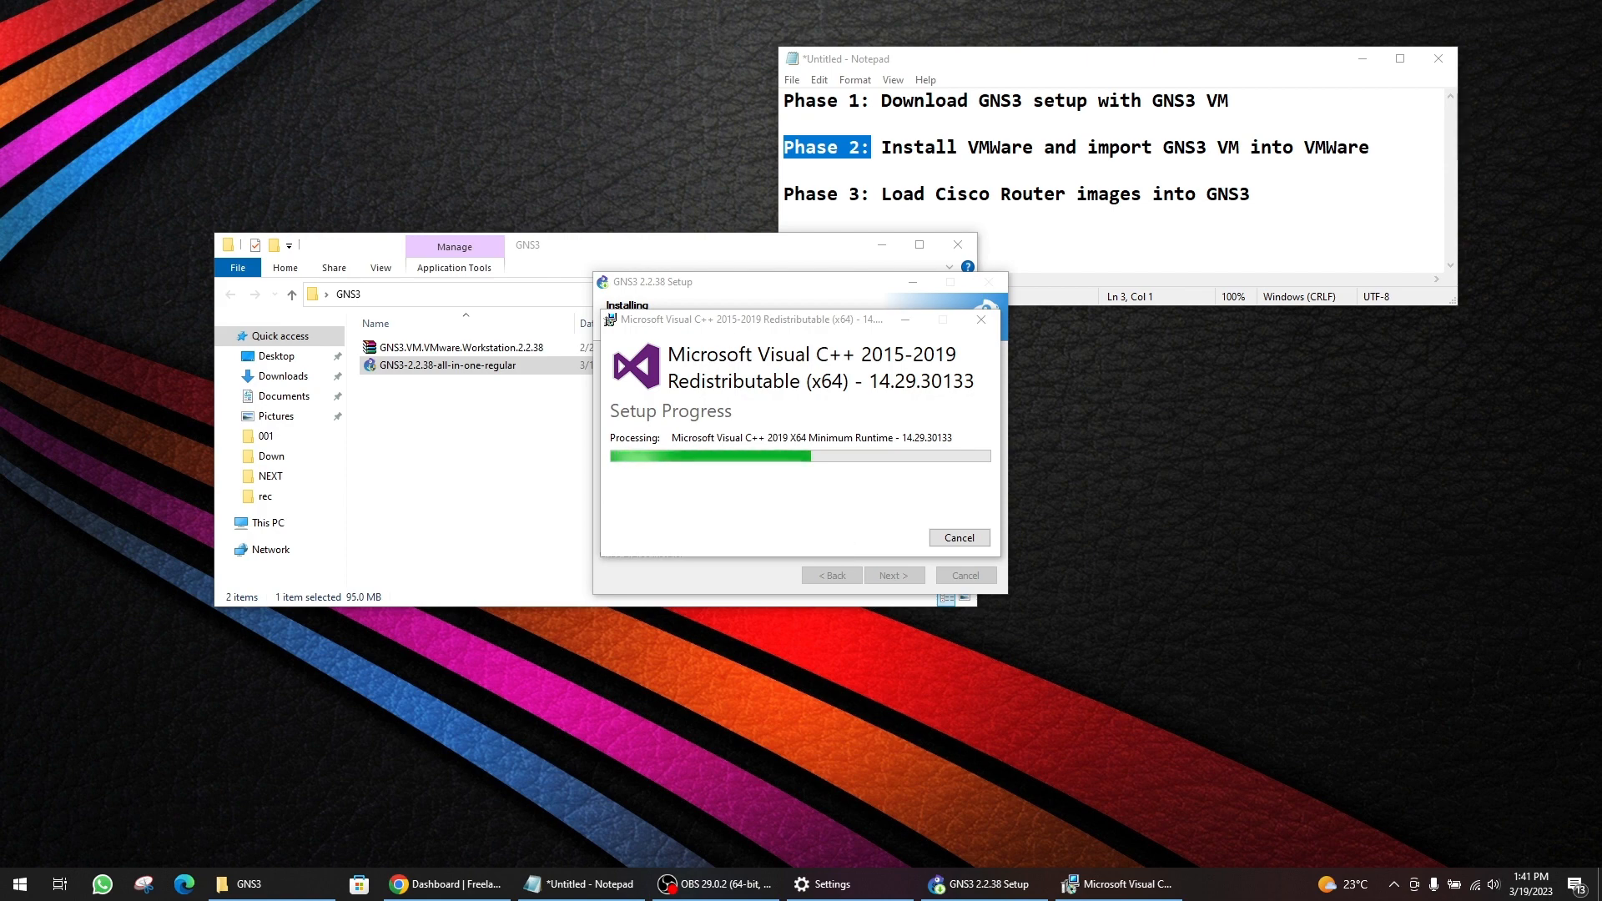
key(super+e)
drag(421, 283, 0, 468)
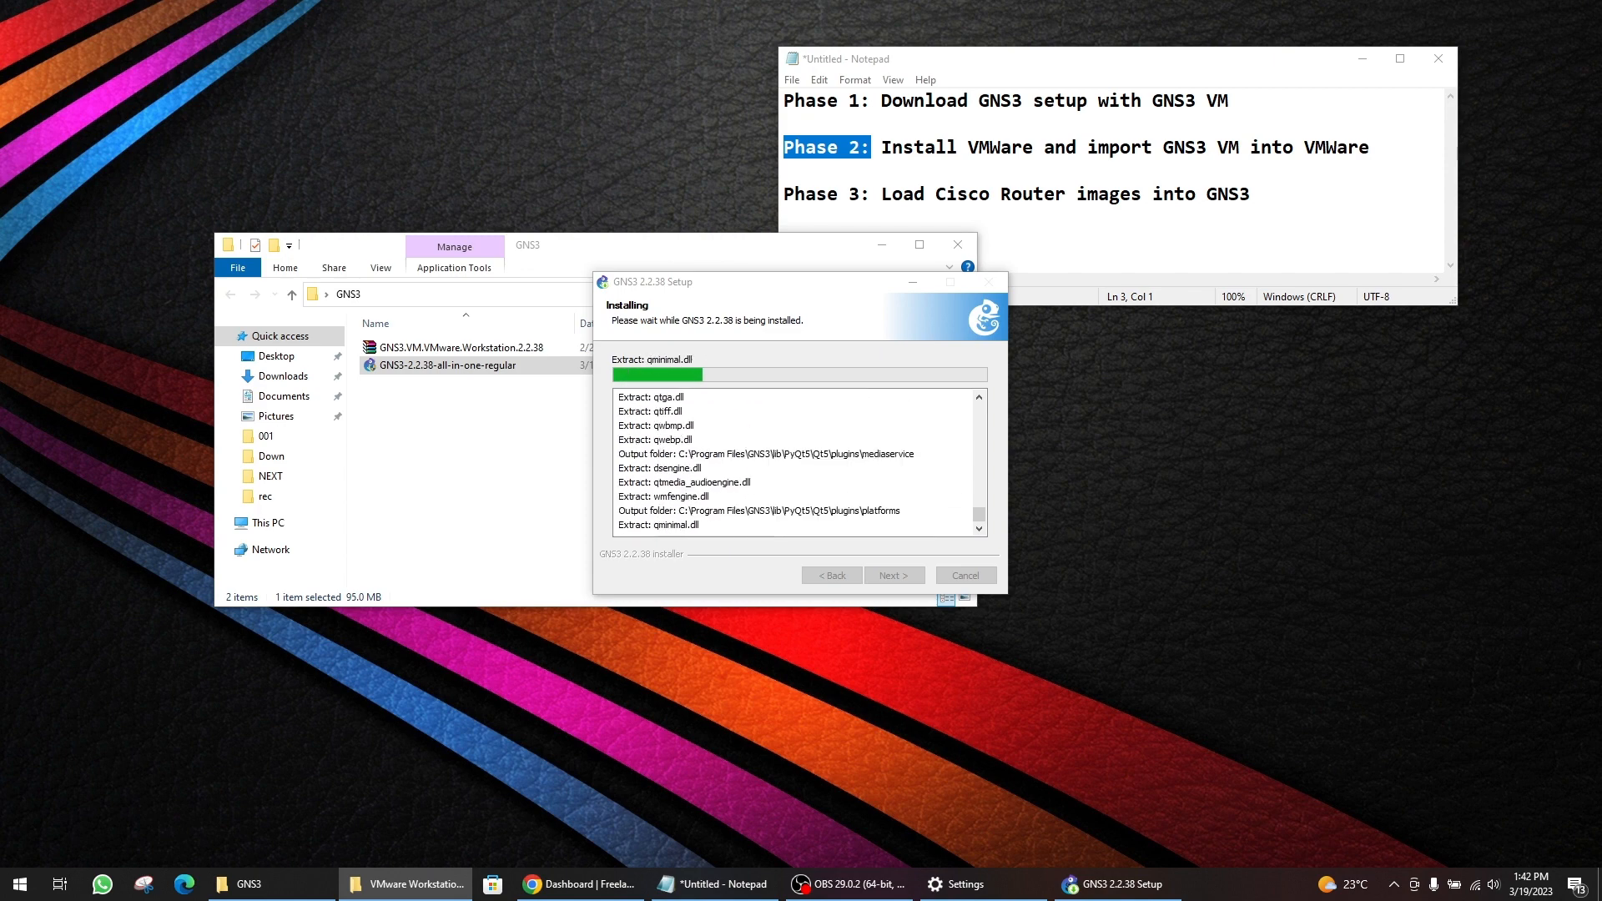
- Accept the Npcap 1.72 license and install it with raw 802.11 support and WinPcap API-compatible mode kept enabled
click(797, 310)
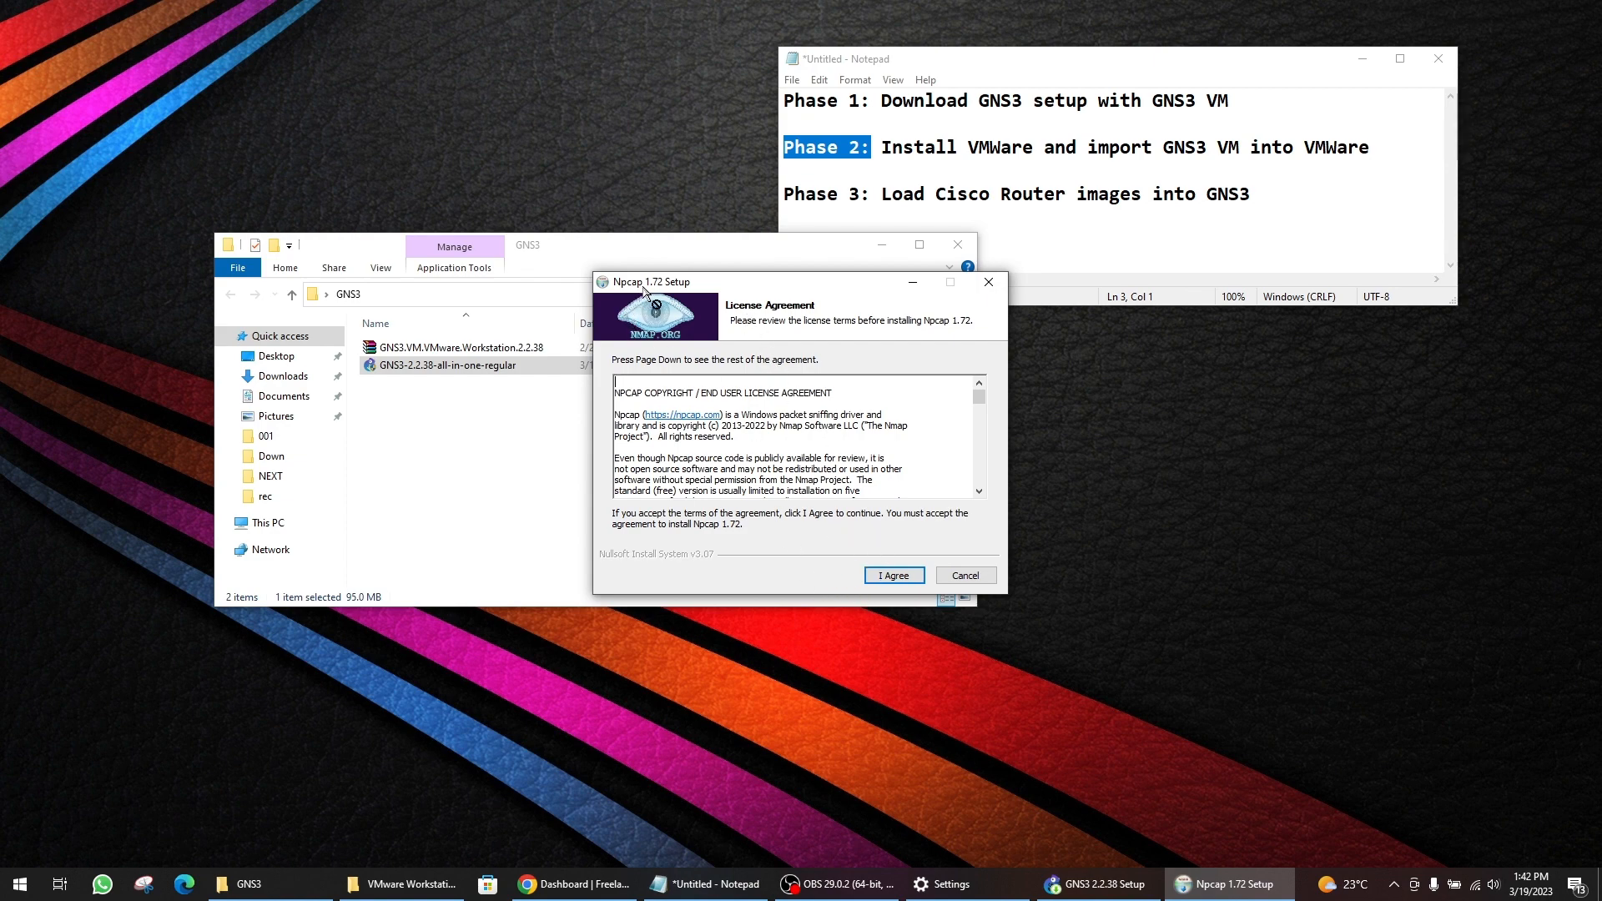
click(893, 575)
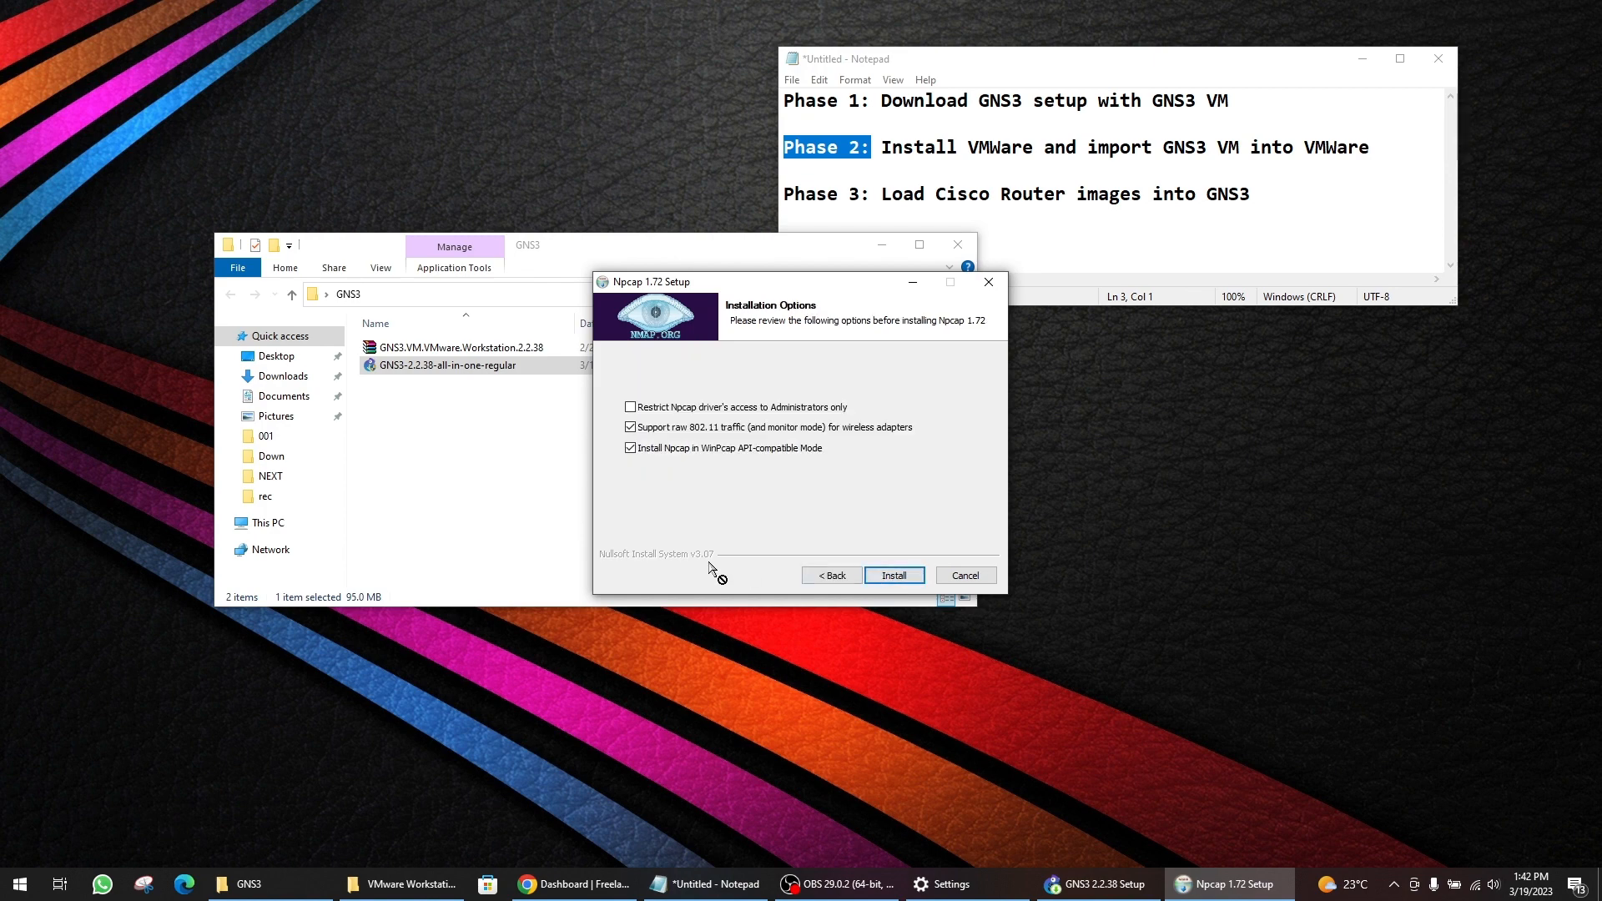
click(894, 576)
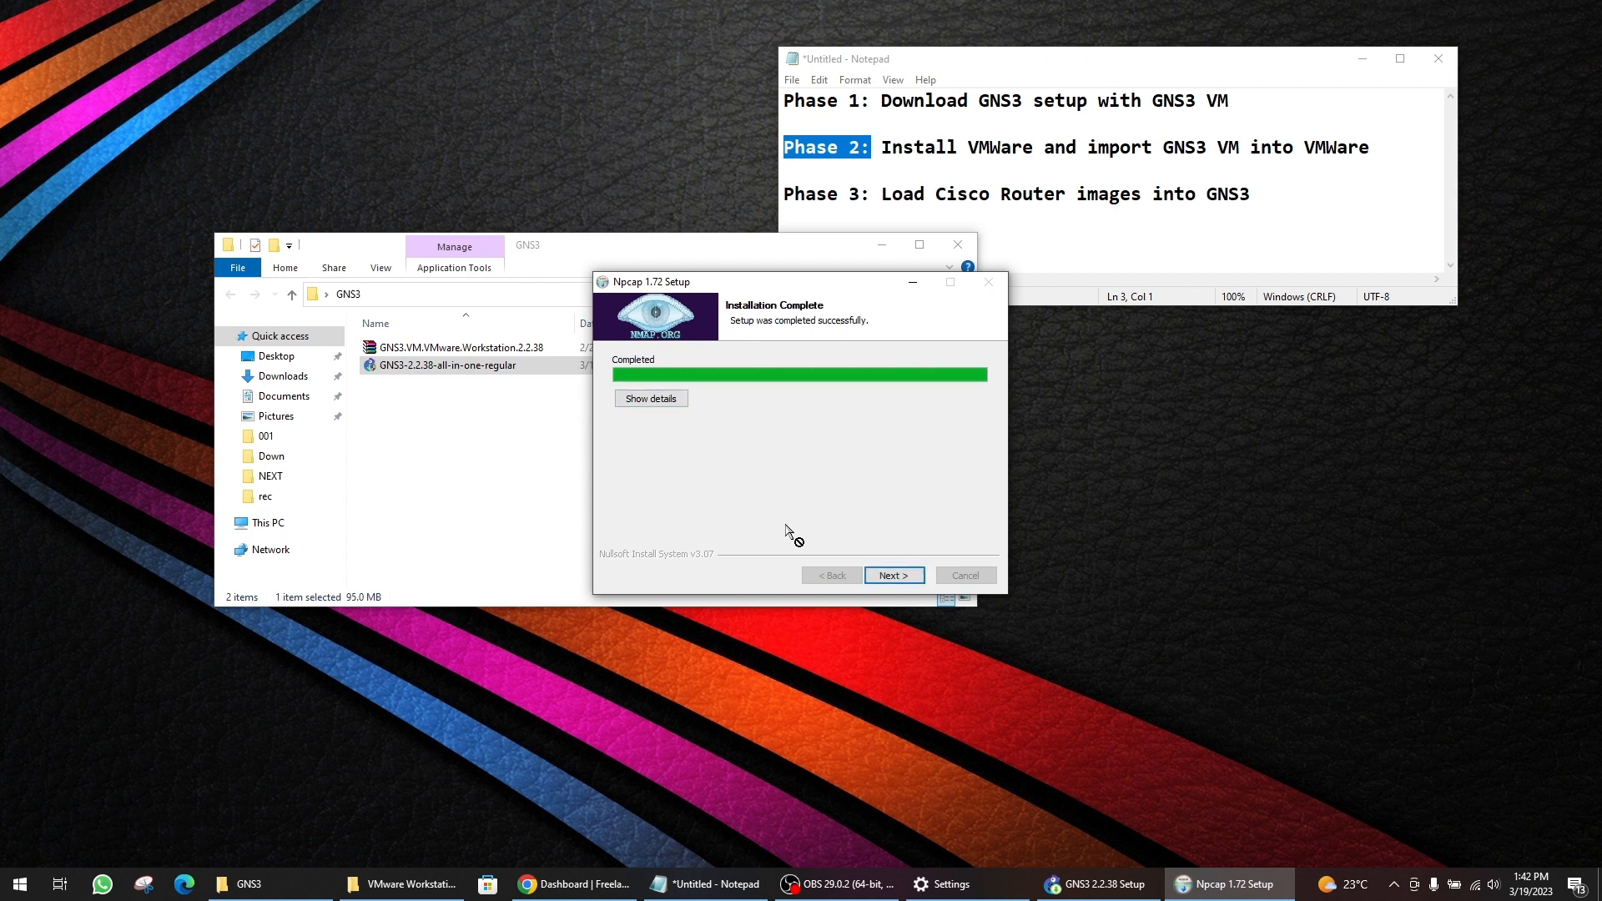
click(891, 576)
click(890, 579)
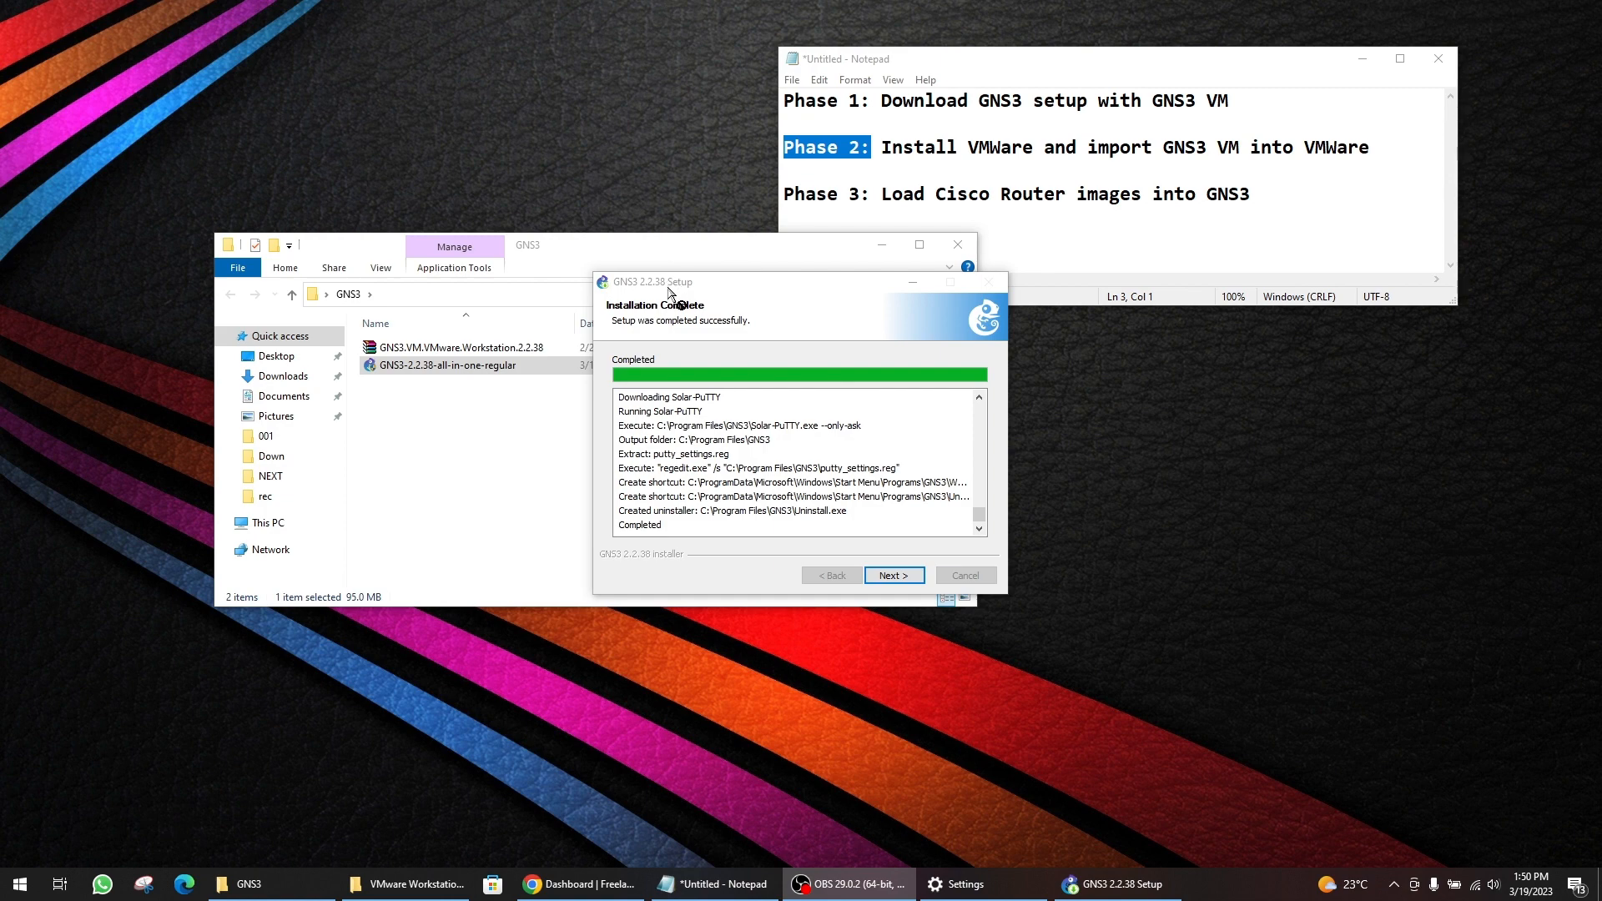
- Decline the free Solarwinds Standard Toolset license and finish the GNS3 2.2.38 setup without starting GNS3
click(692, 319)
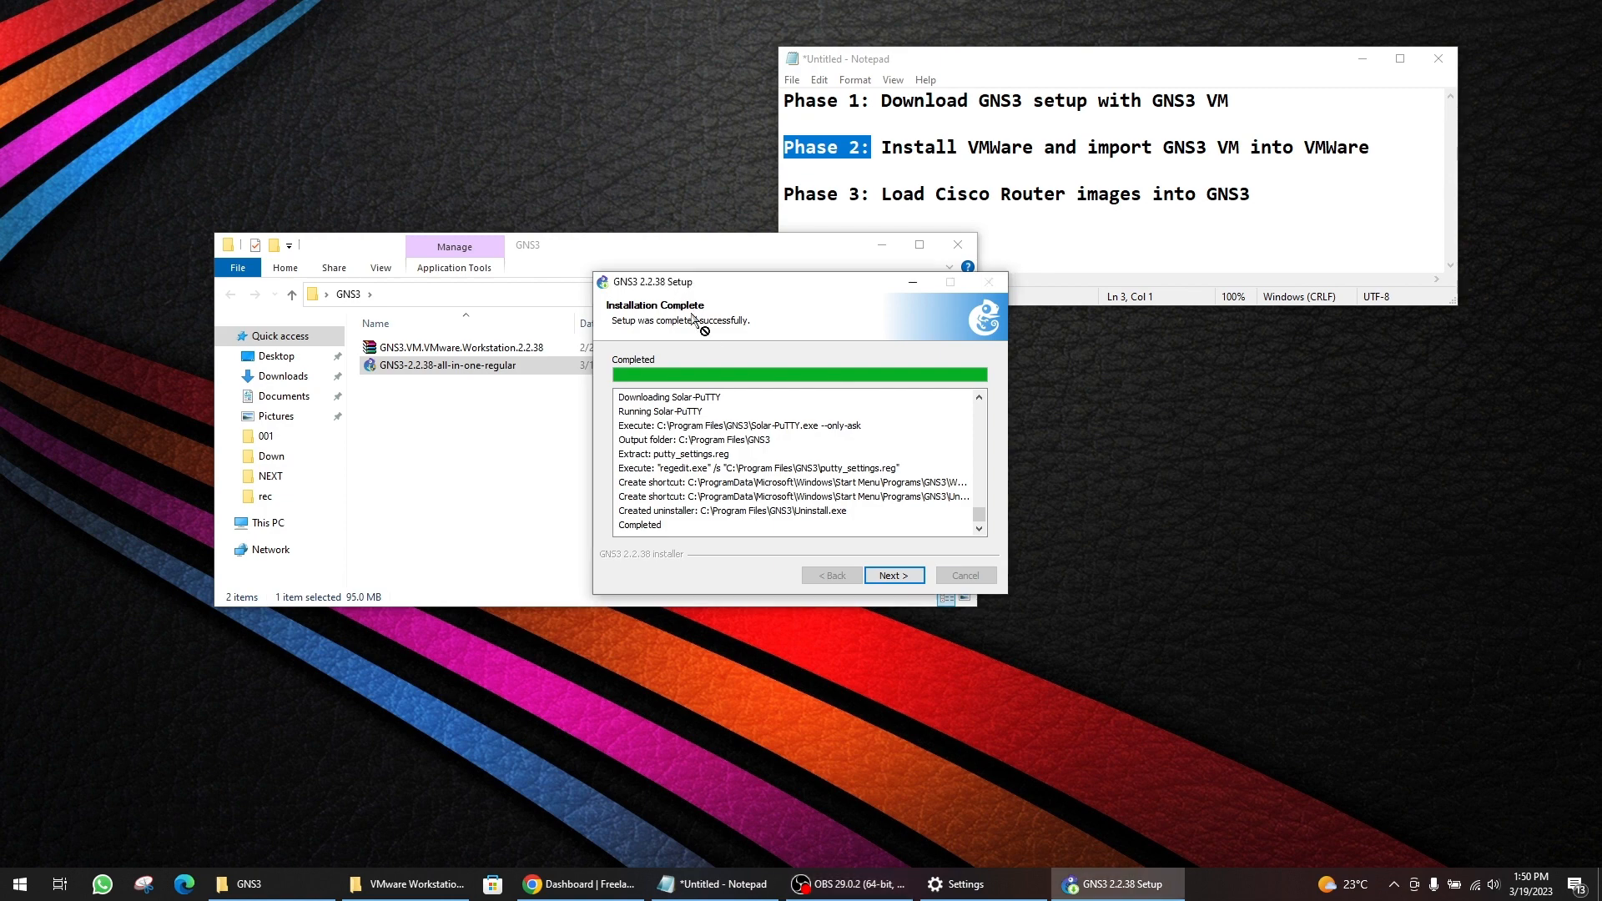
click(891, 575)
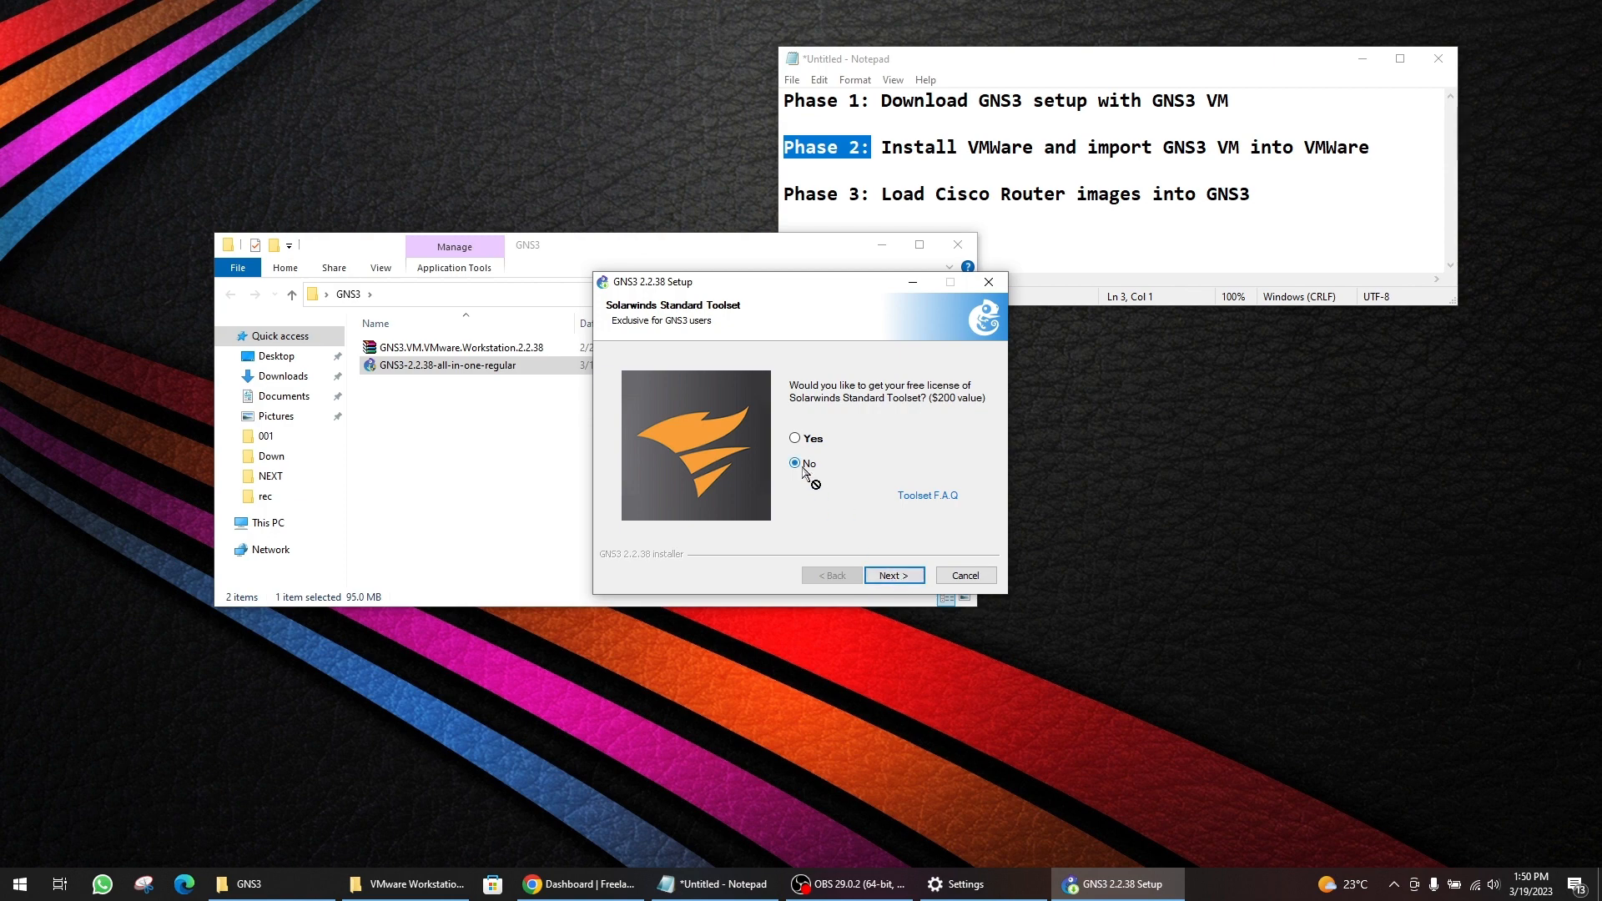
click(871, 575)
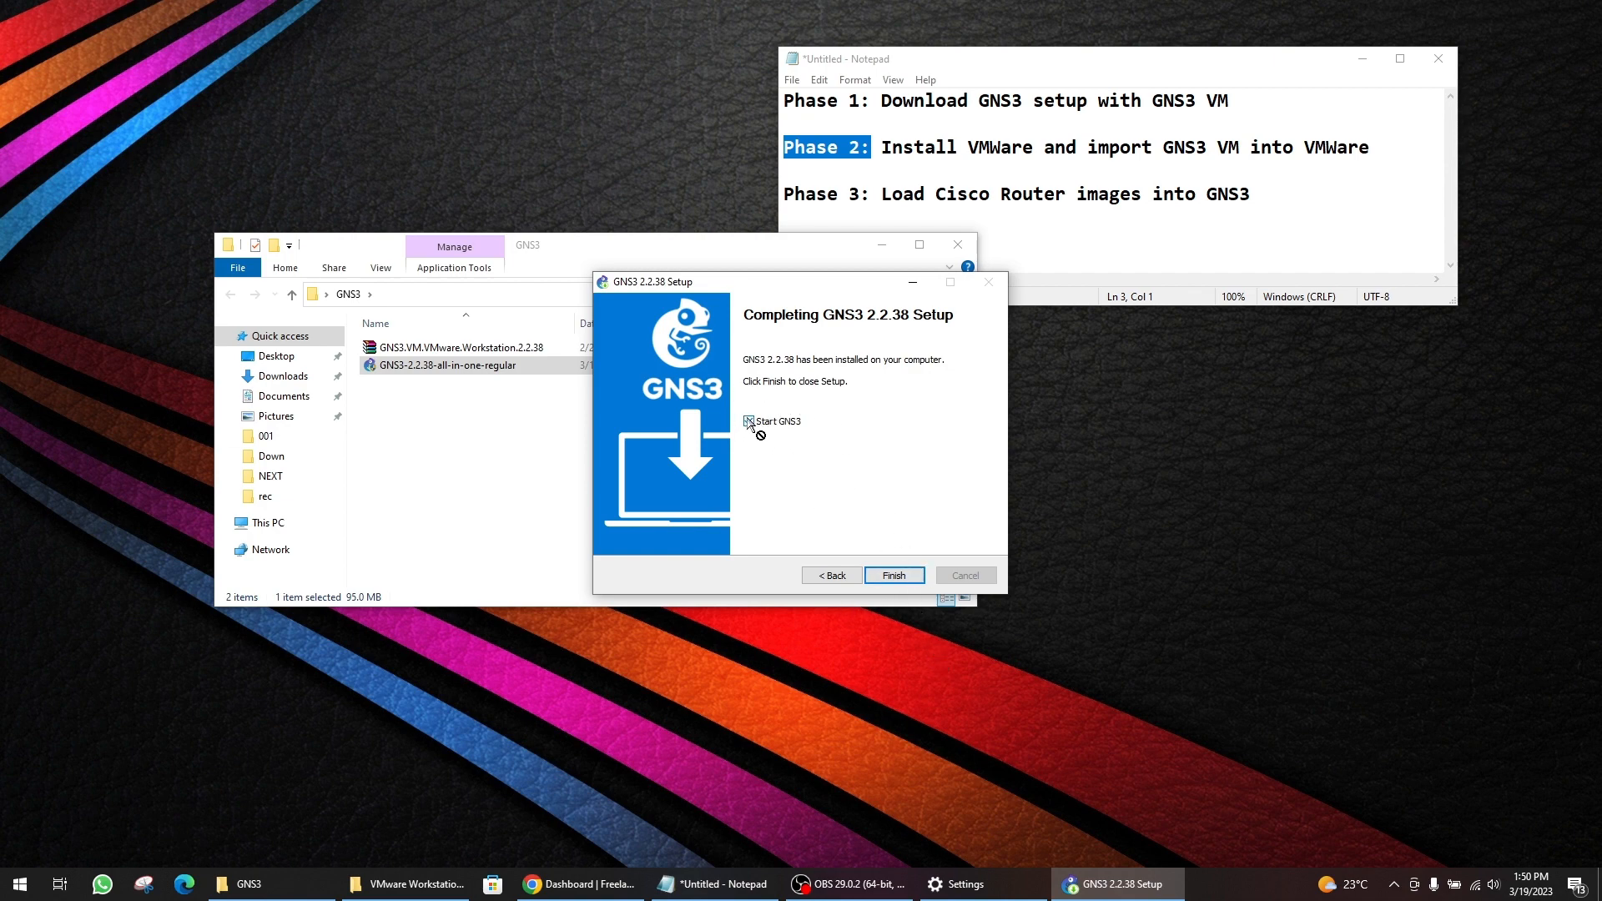
click(888, 577)
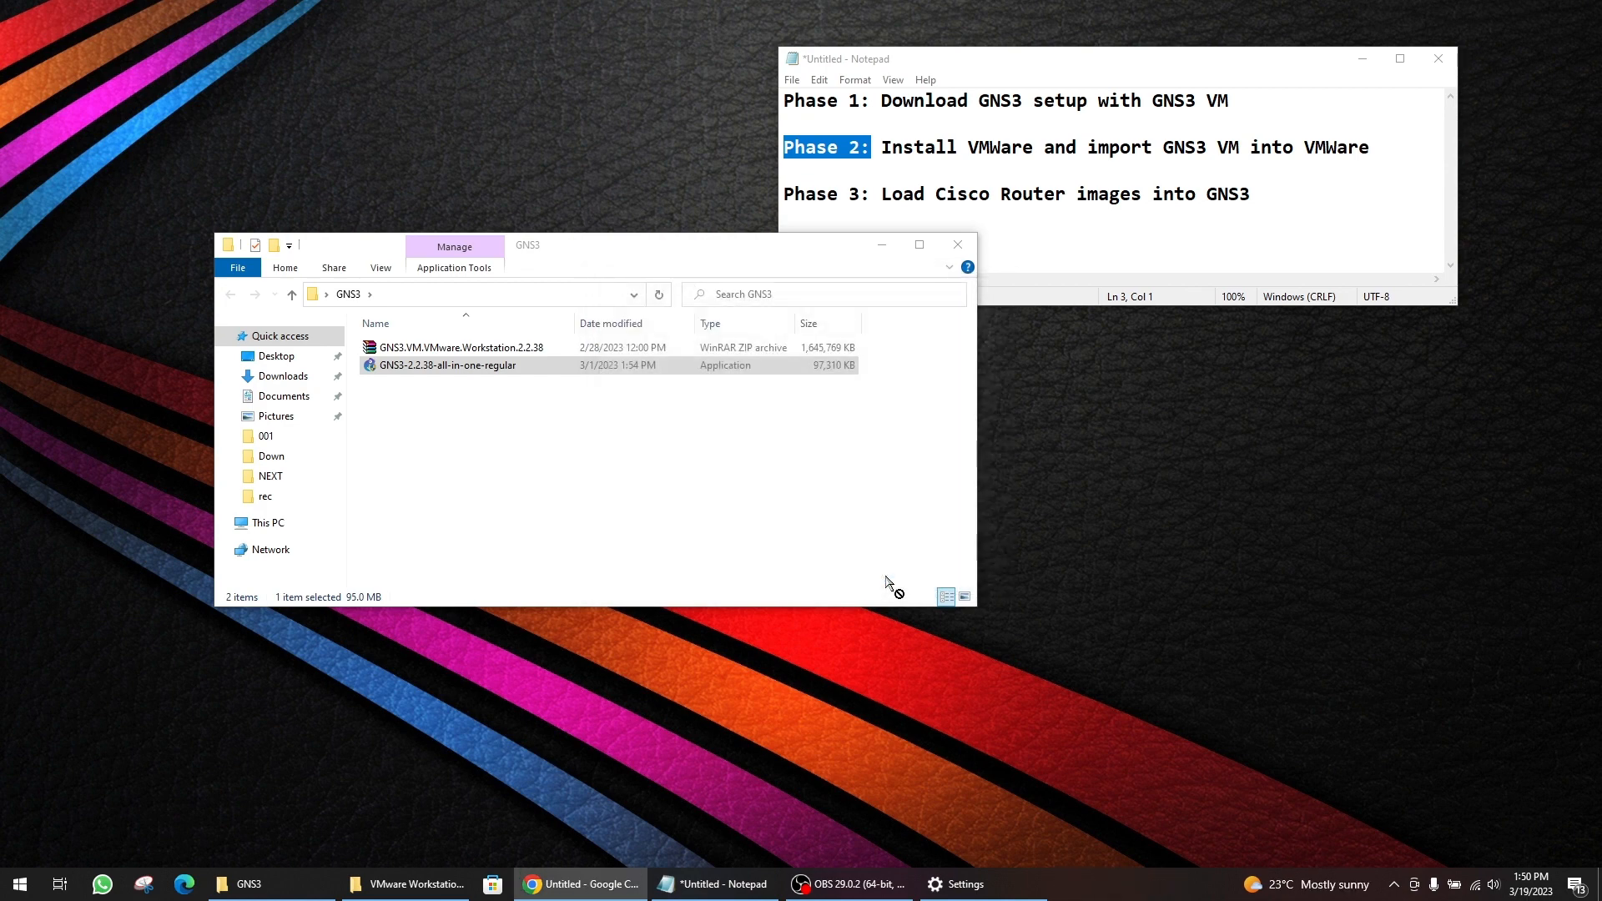
- Add "(Completed)" to the Phase 1 line of the Notepad notes and highlight the VMWare installation part of Phase 2
click(1015, 221)
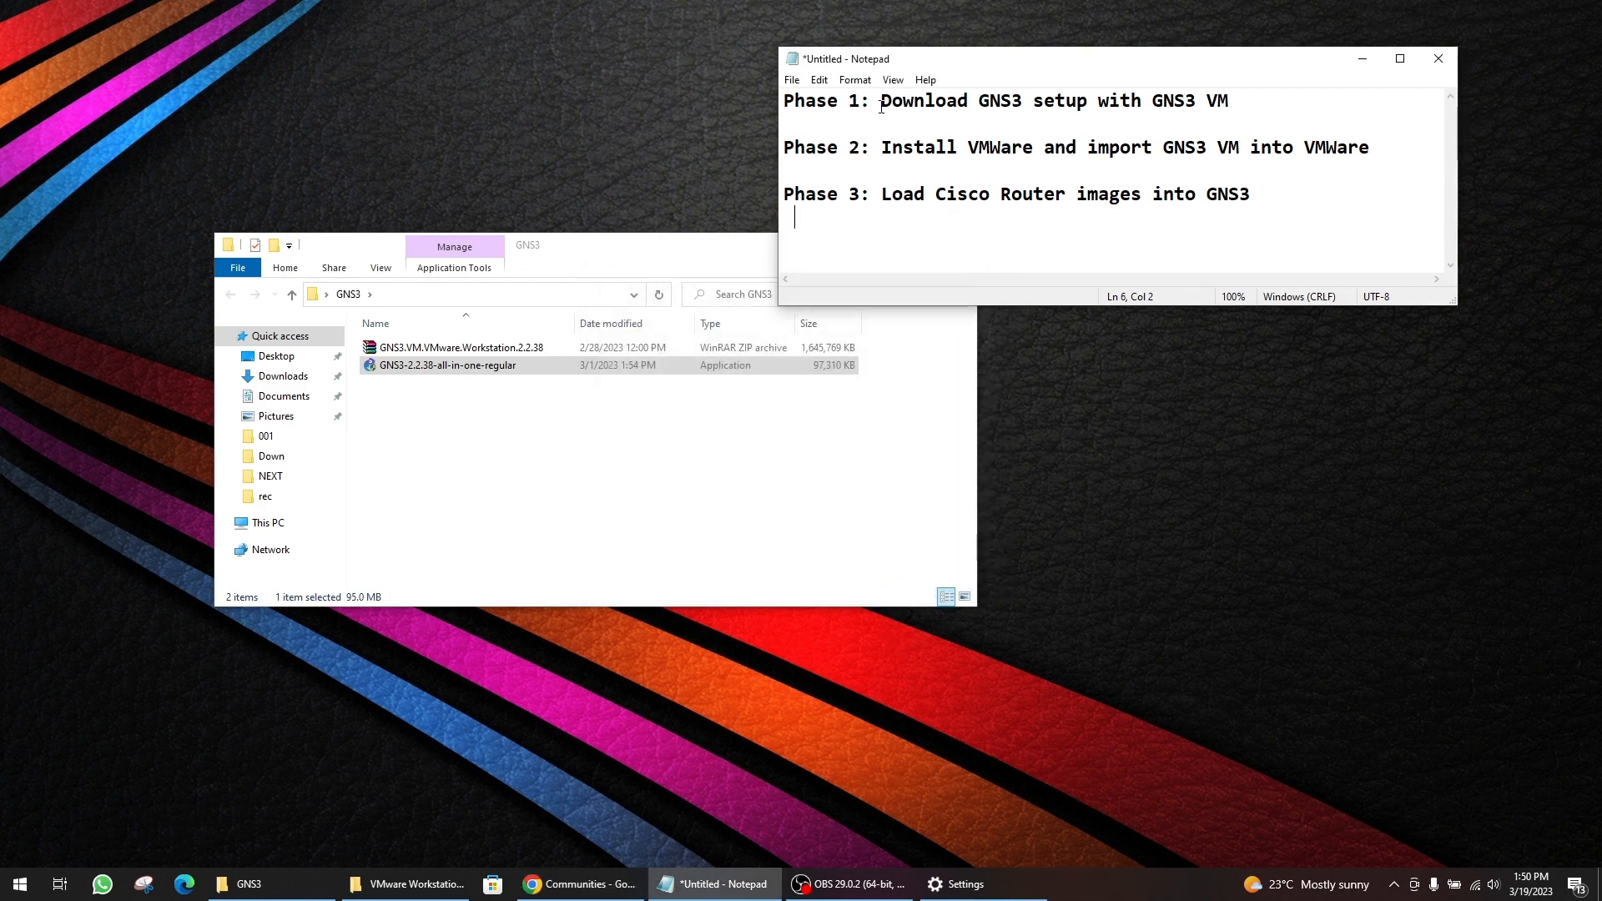
drag(901, 68, 647, 256)
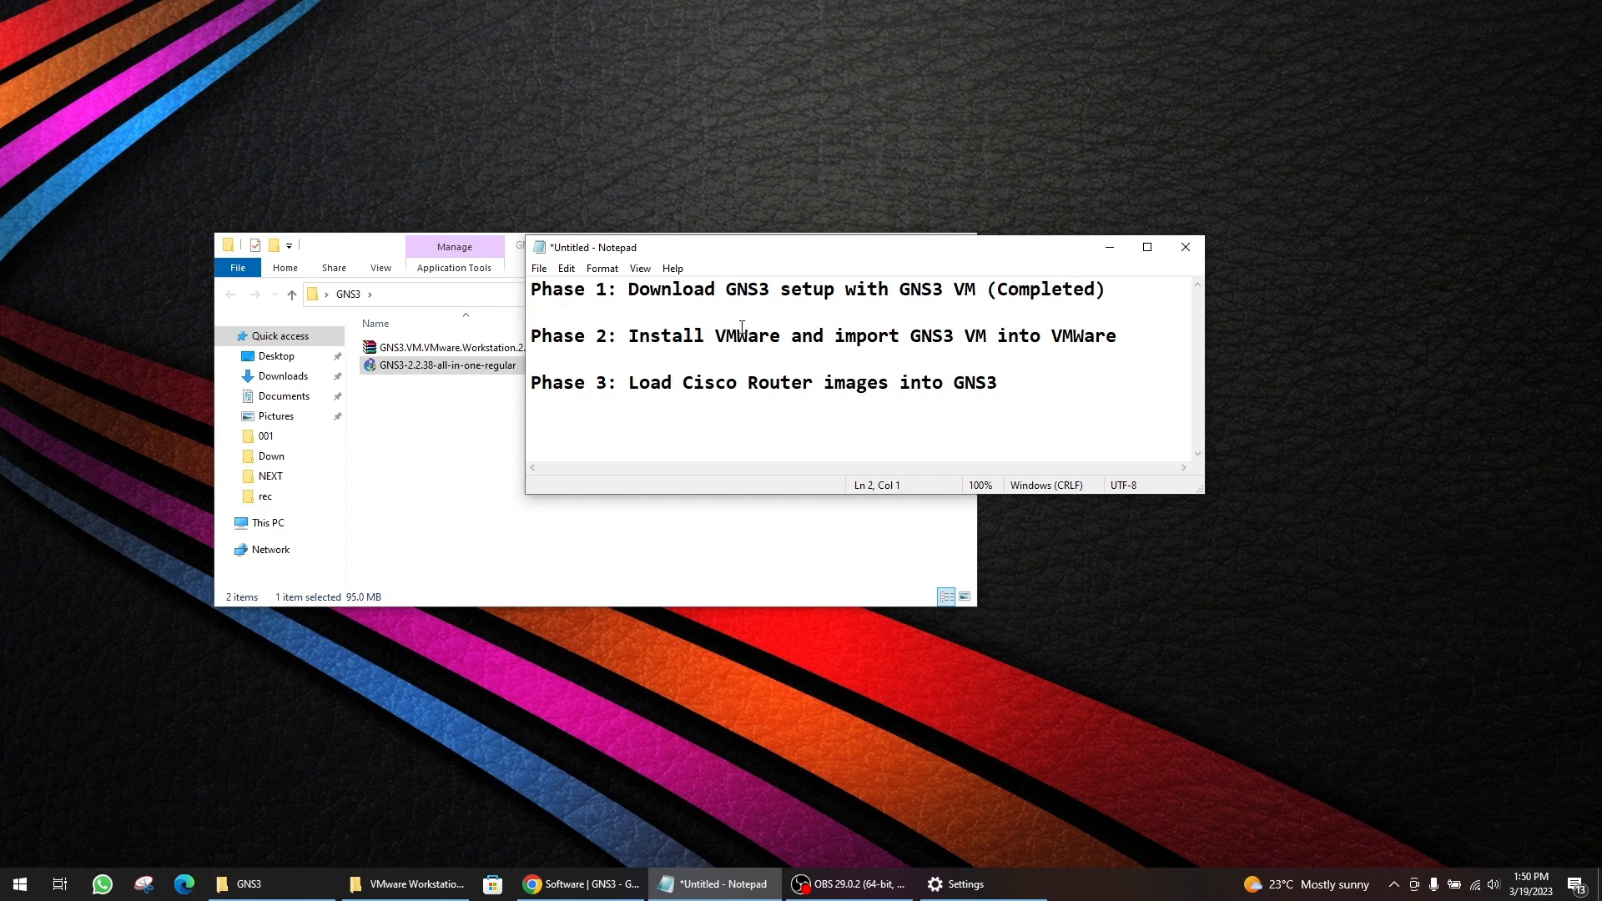
drag(776, 340, 664, 338)
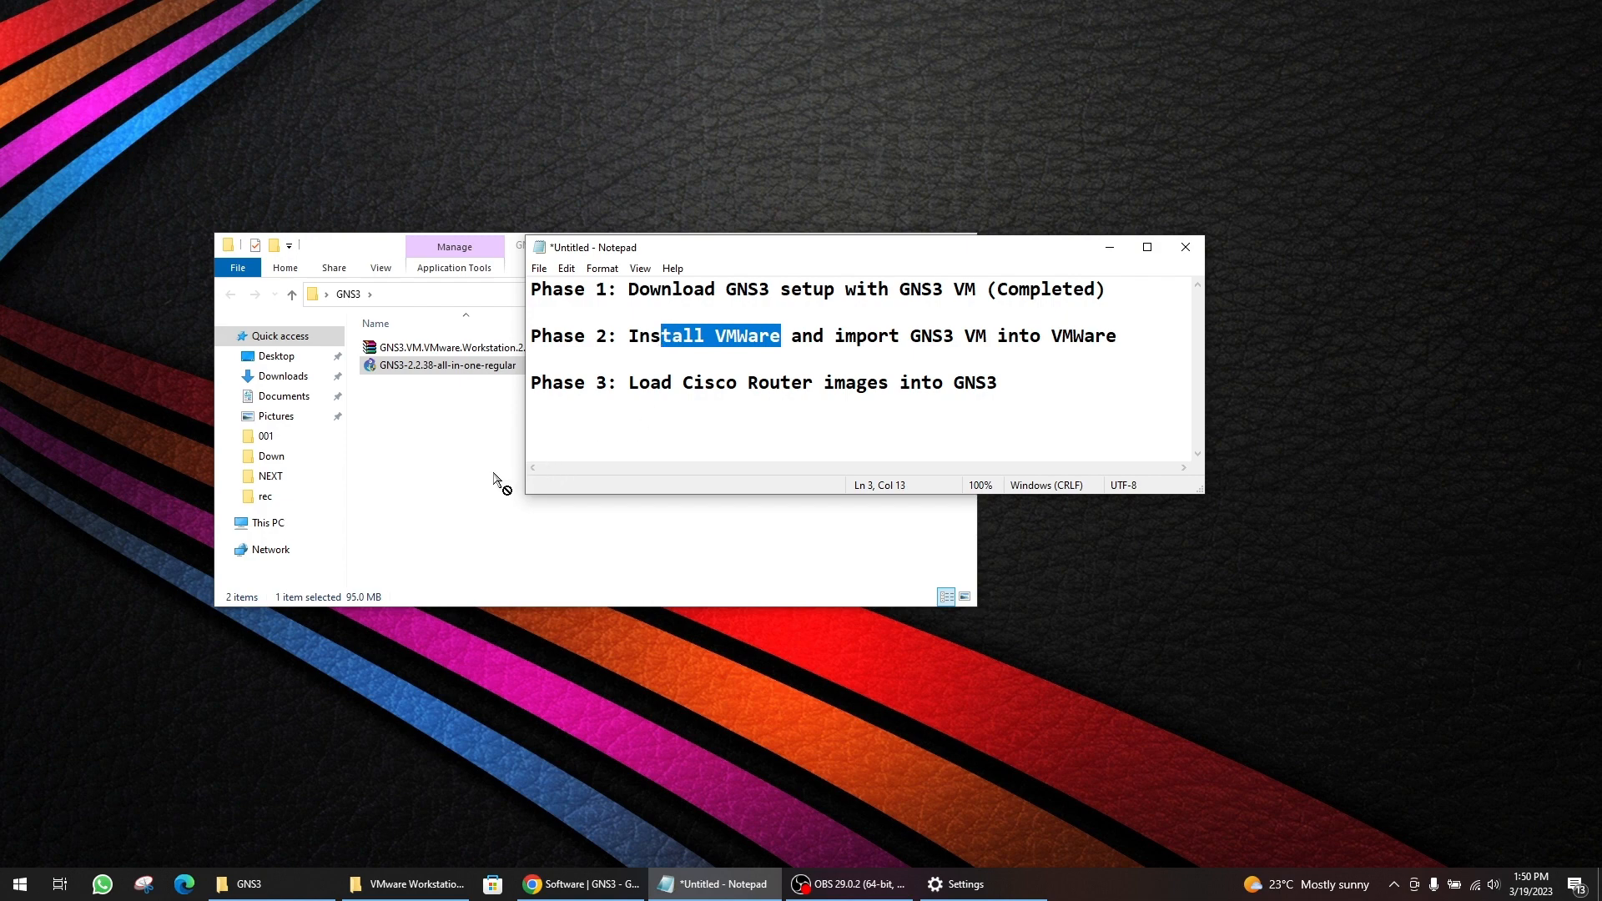
click(472, 519)
click(1086, 370)
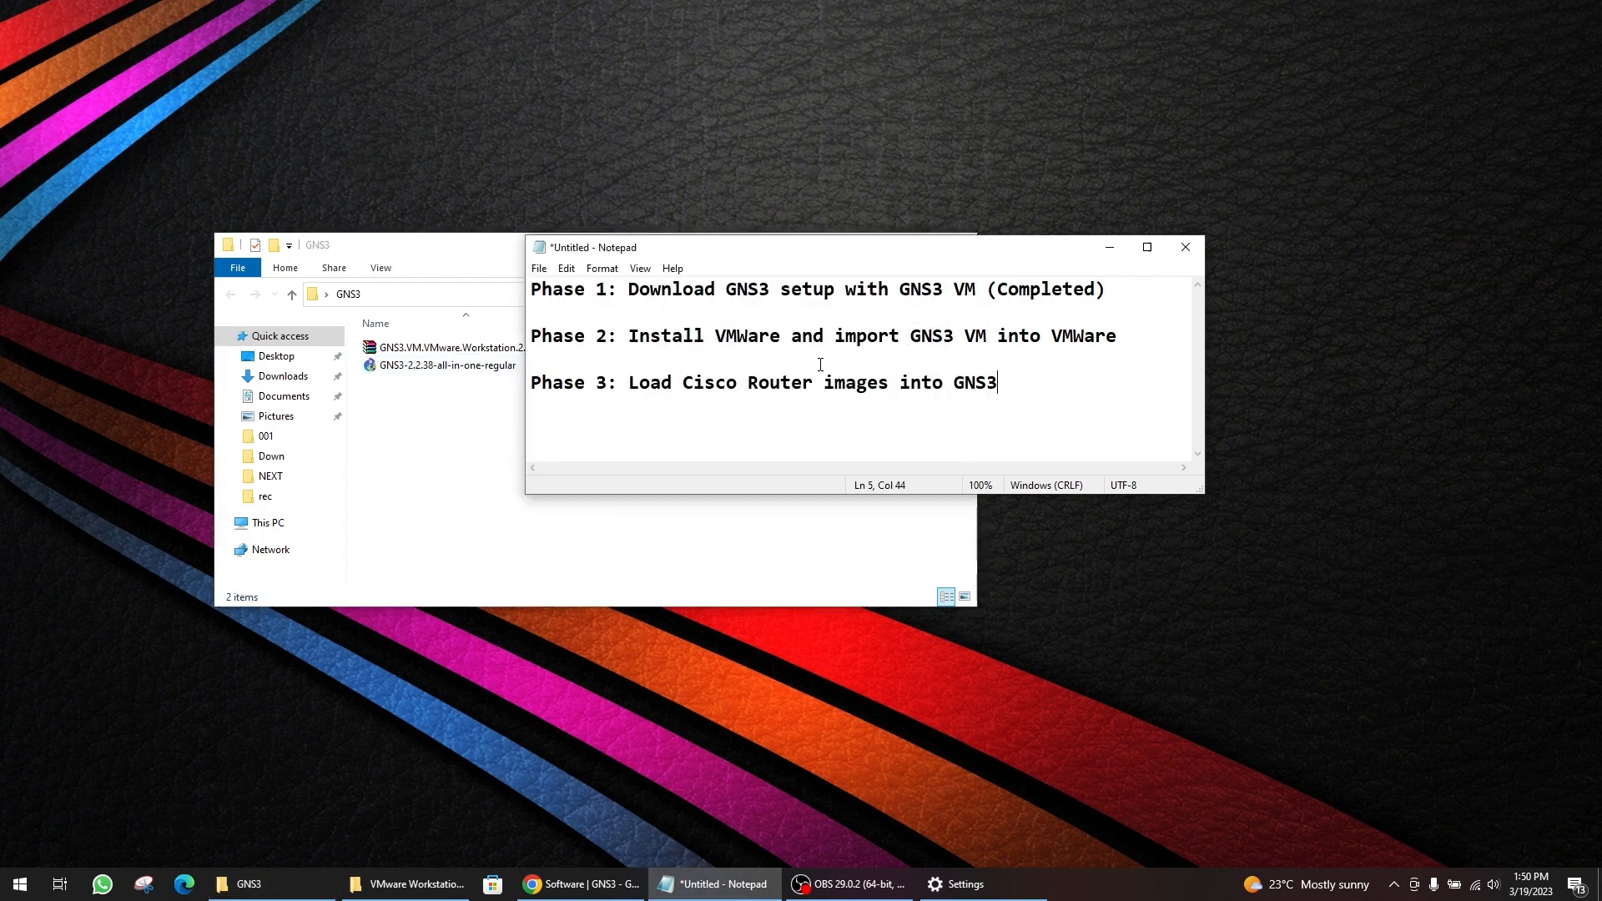
drag(780, 338, 656, 336)
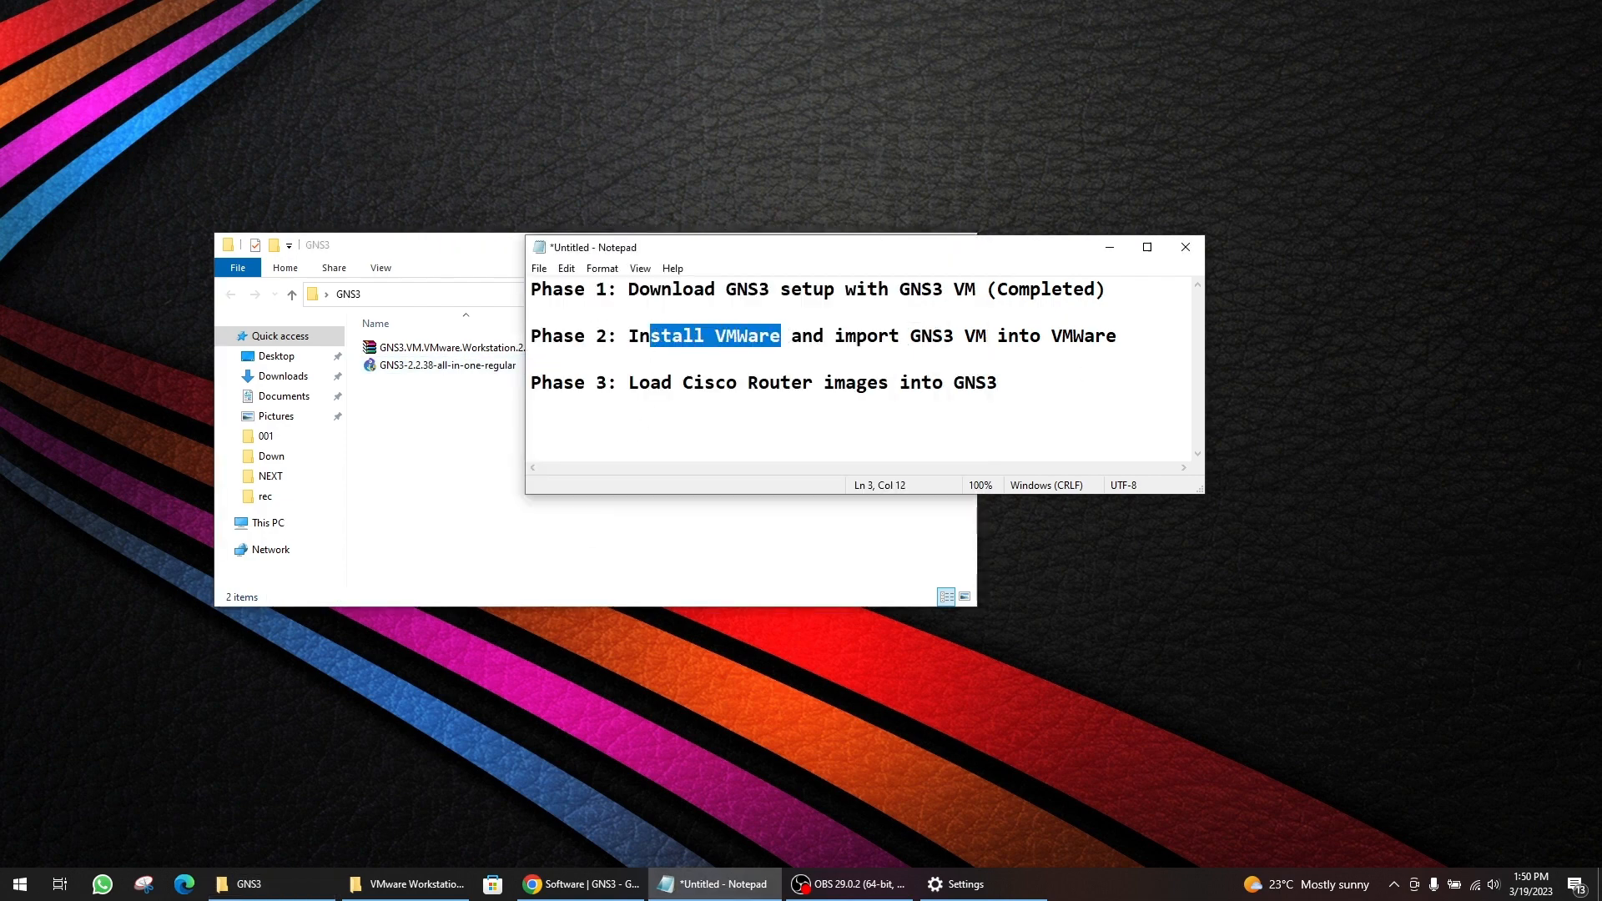
- Switch to the VMware Workstation PRO 15.0 + Serials folder and launch the VMware-workstation-full-15.0.0-10134415 installer
key(alt+Tab)
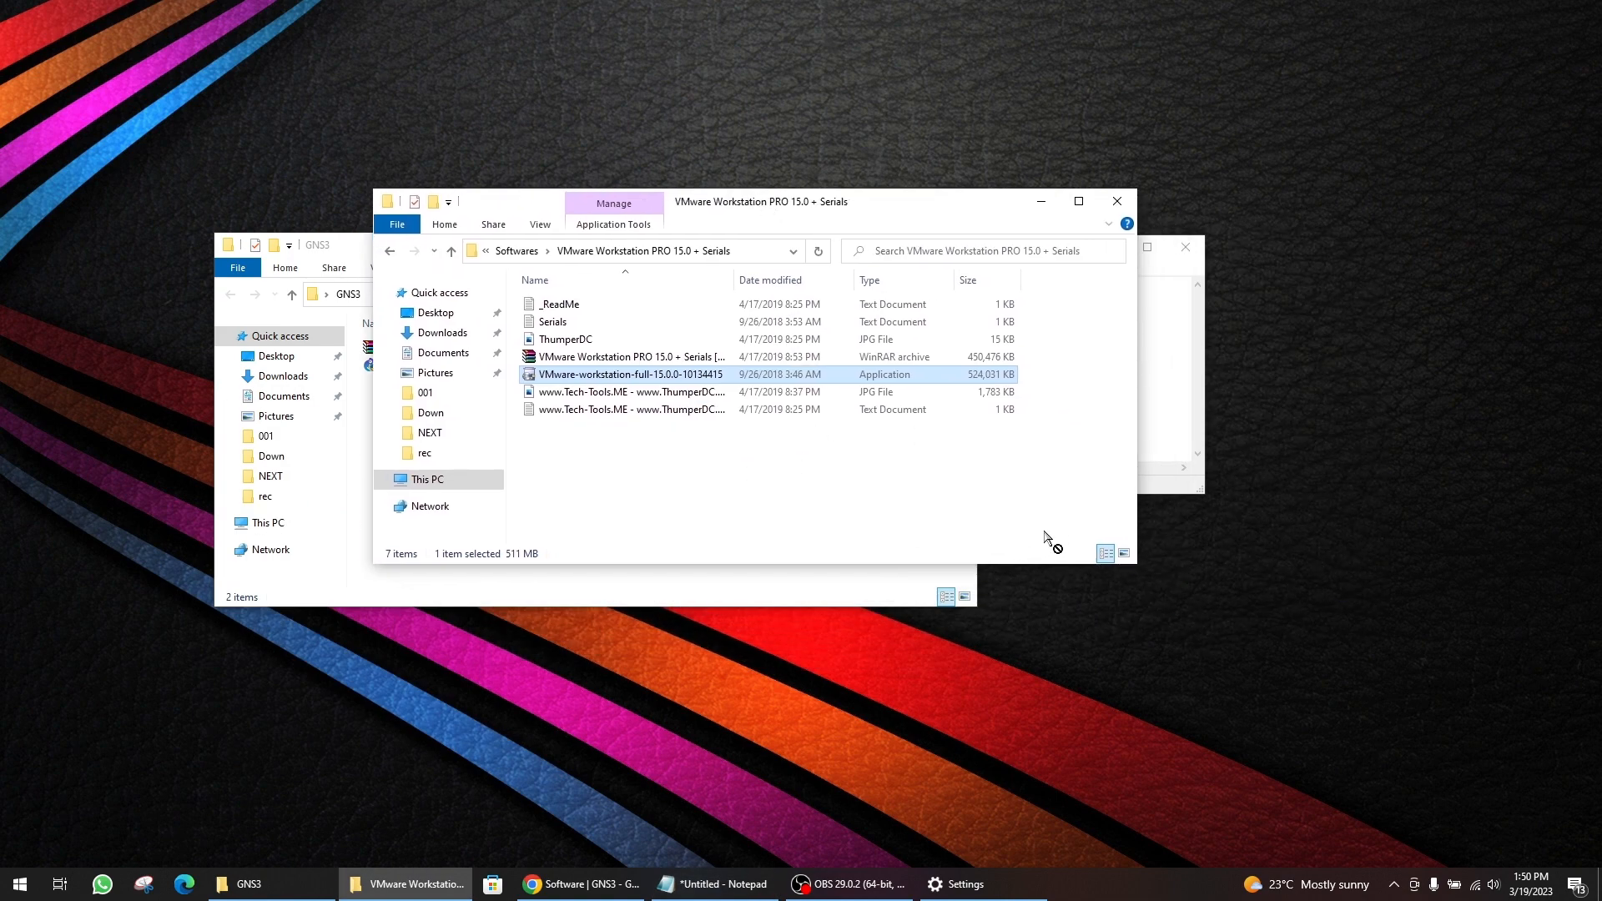
drag(1135, 568, 1369, 739)
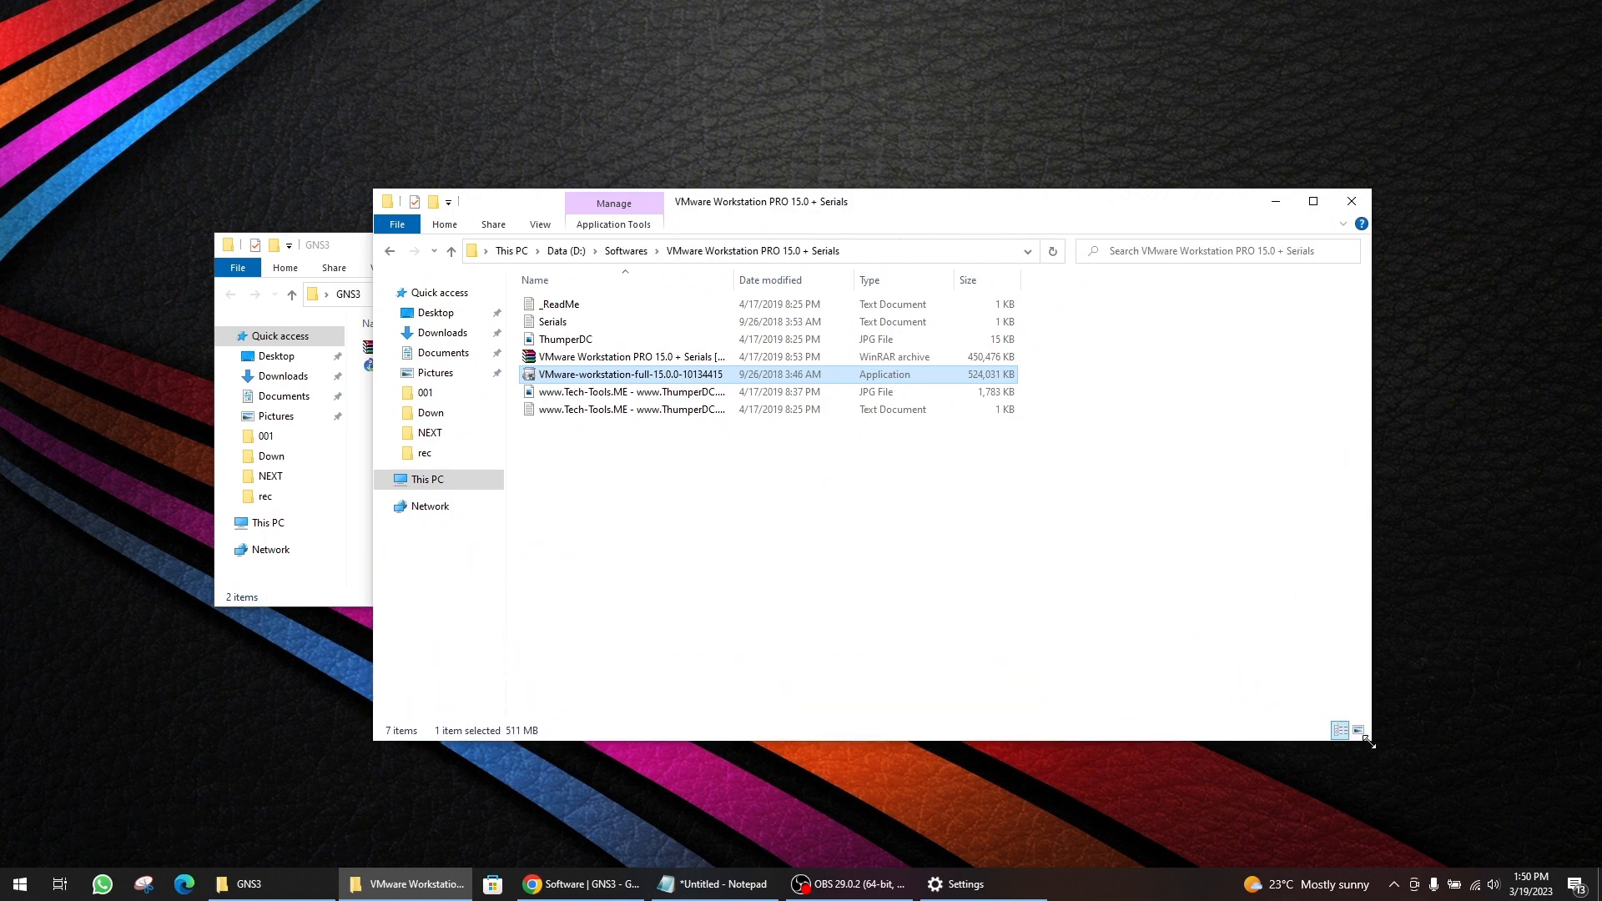
click(658, 538)
drag(689, 213, 725, 252)
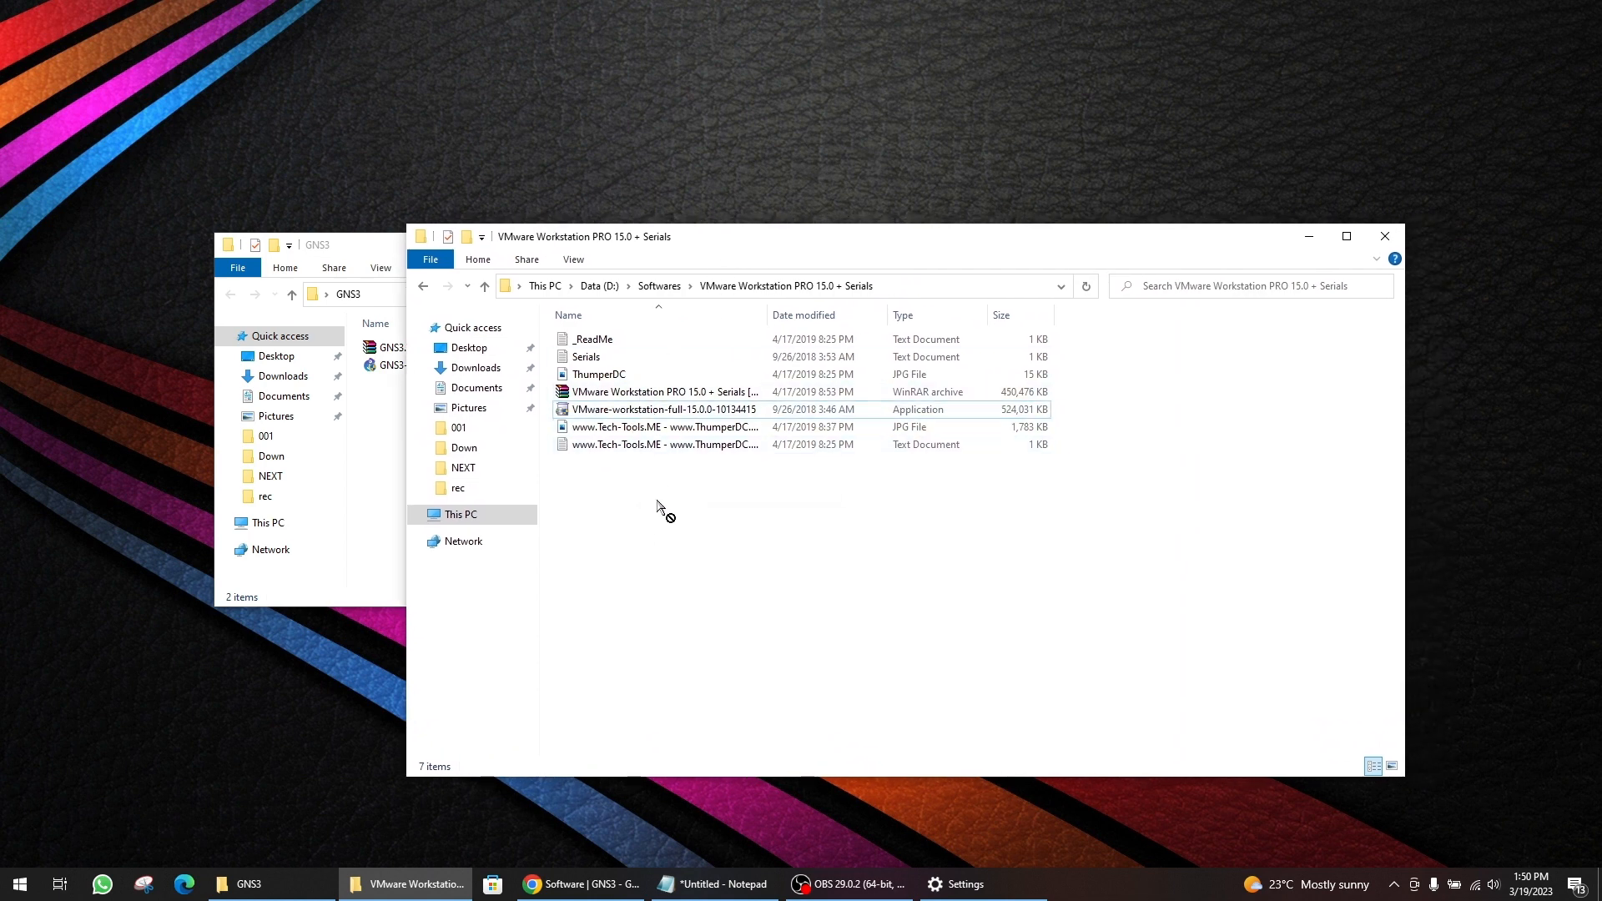
click(606, 414)
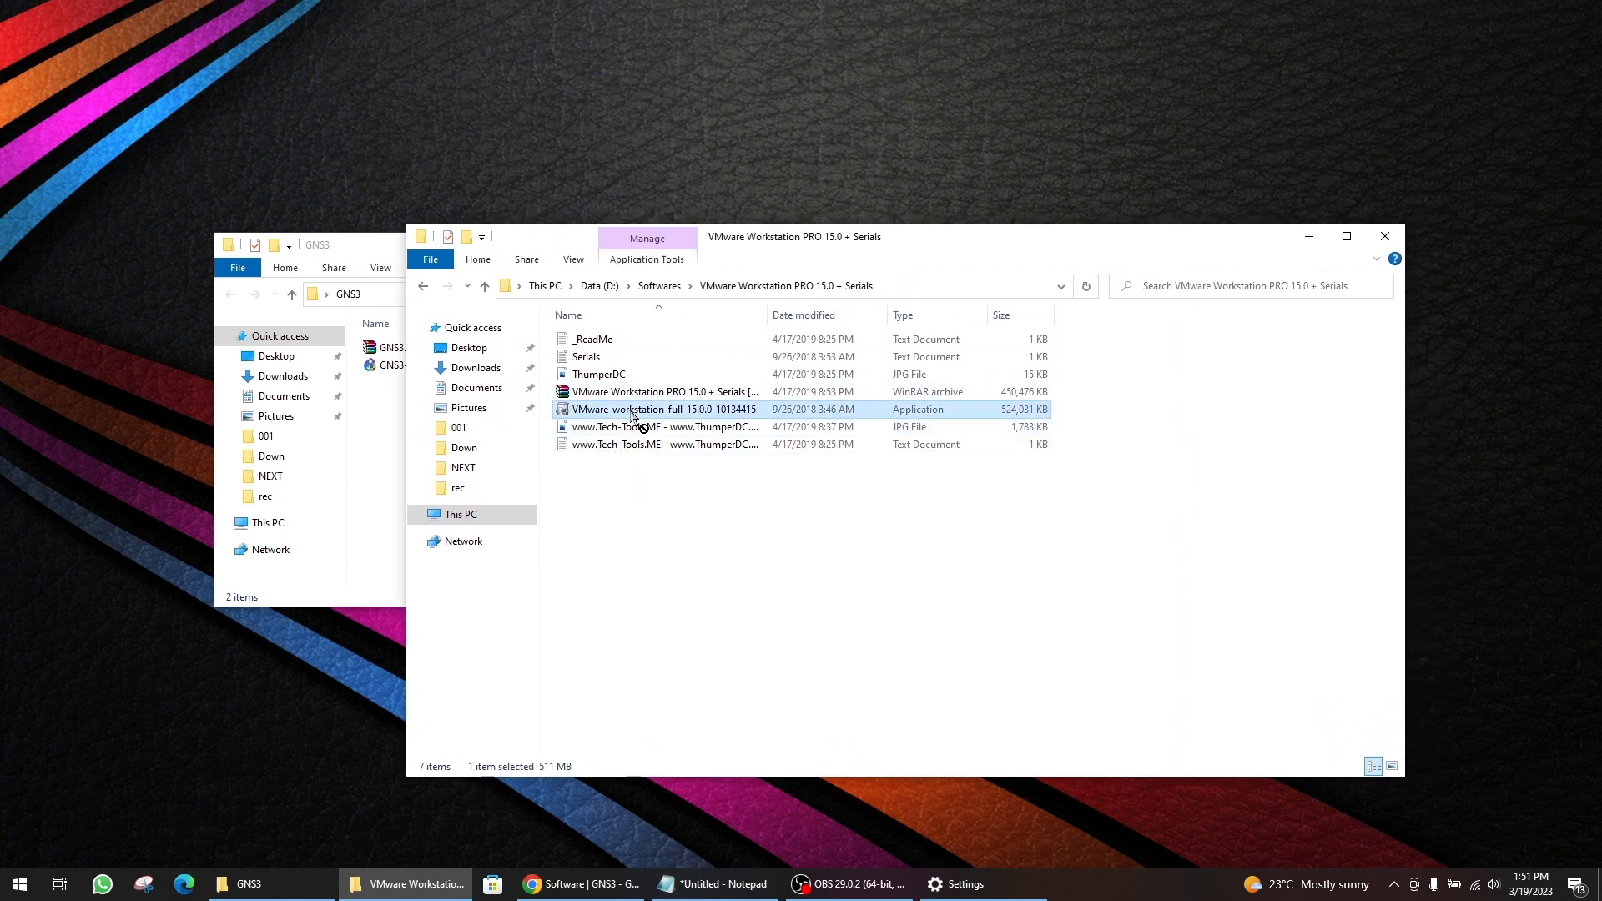
drag(631, 415, 708, 451)
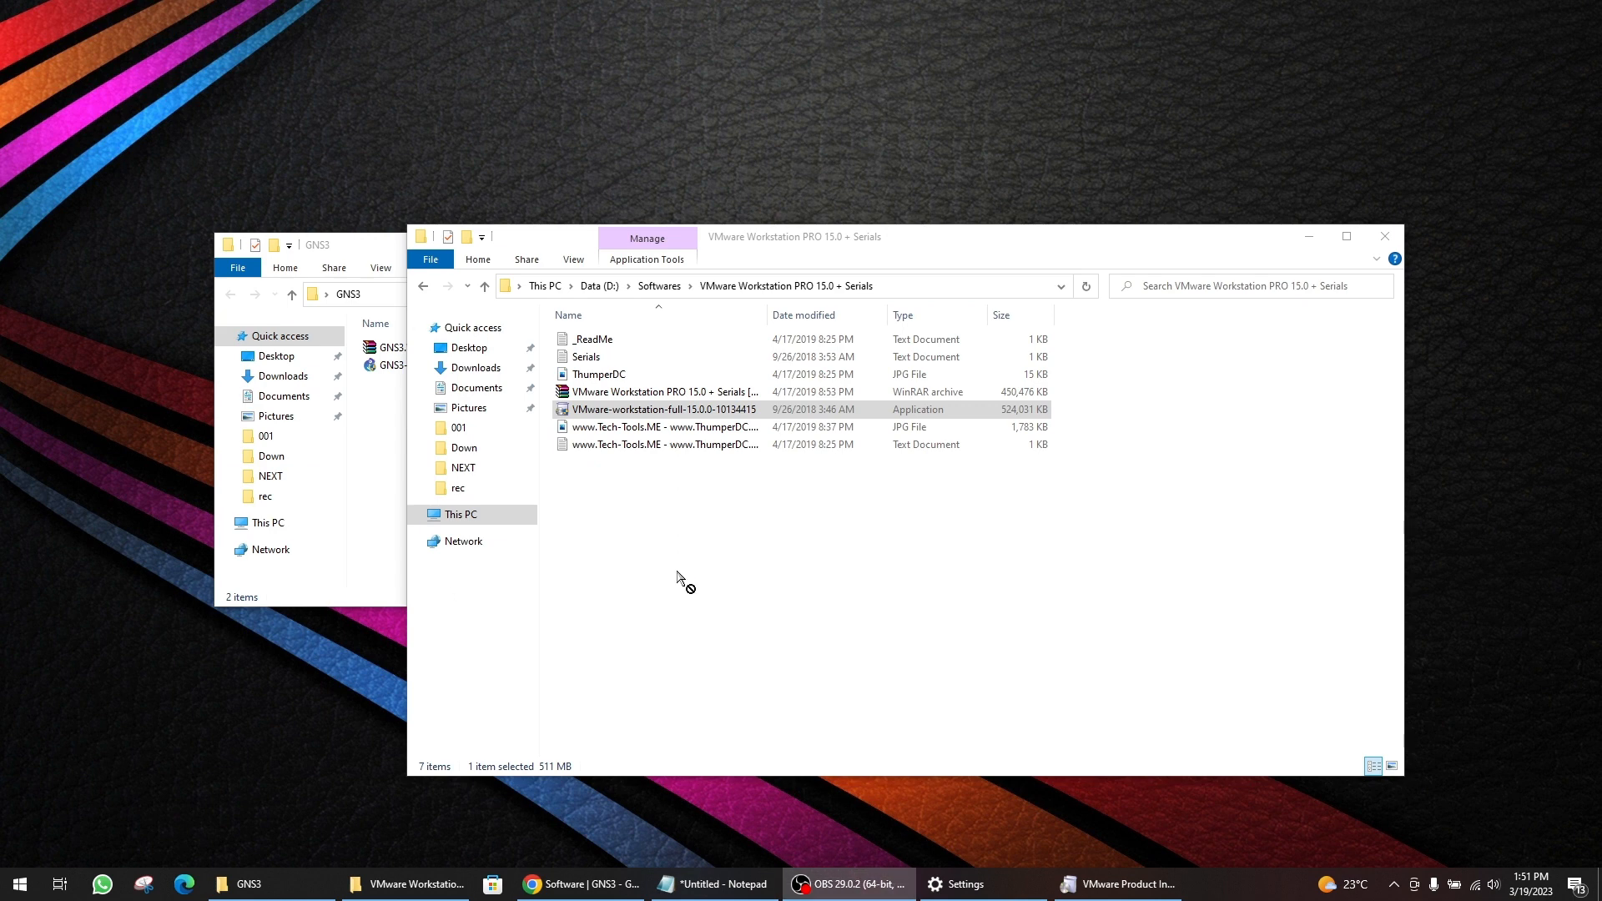
click(1112, 894)
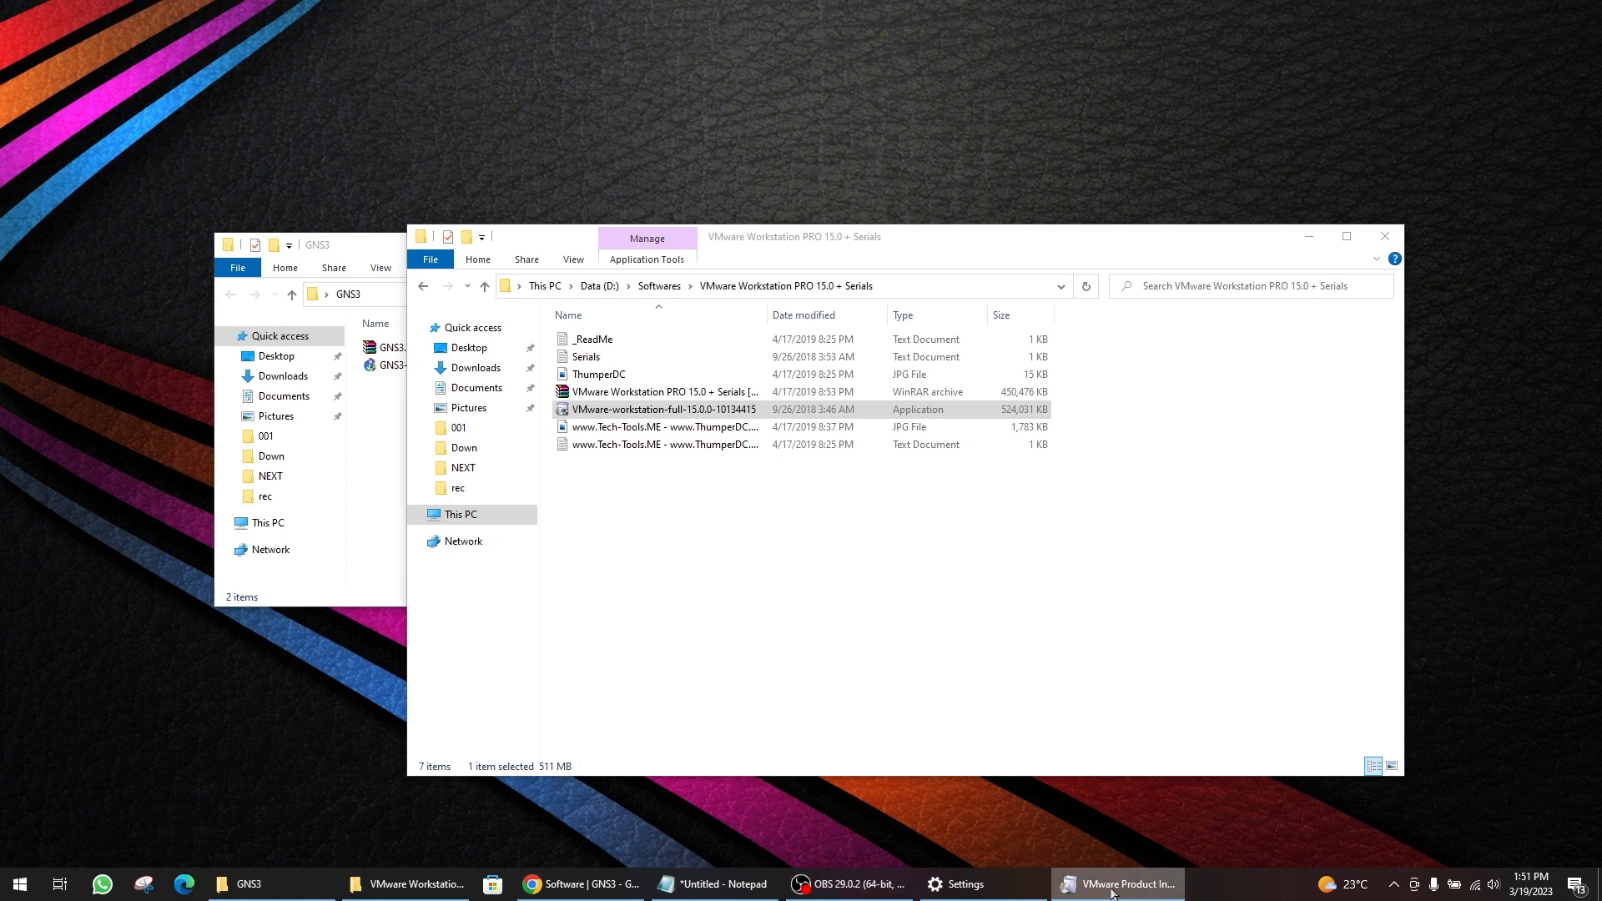
drag(881, 250, 829, 214)
click(1088, 894)
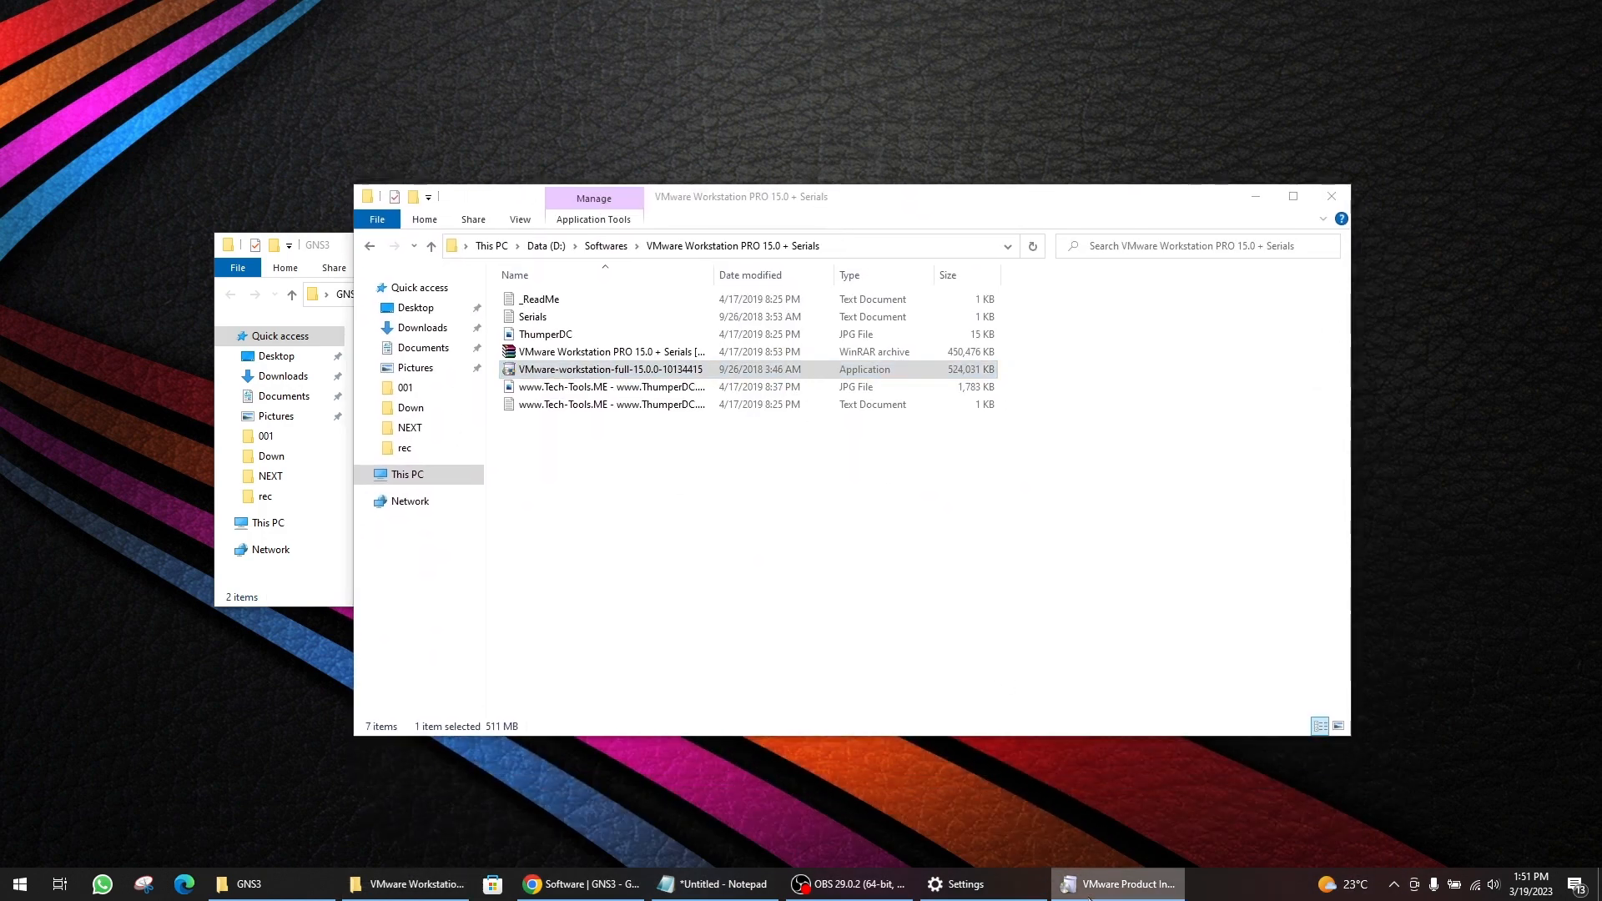
mouse_move(1102, 897)
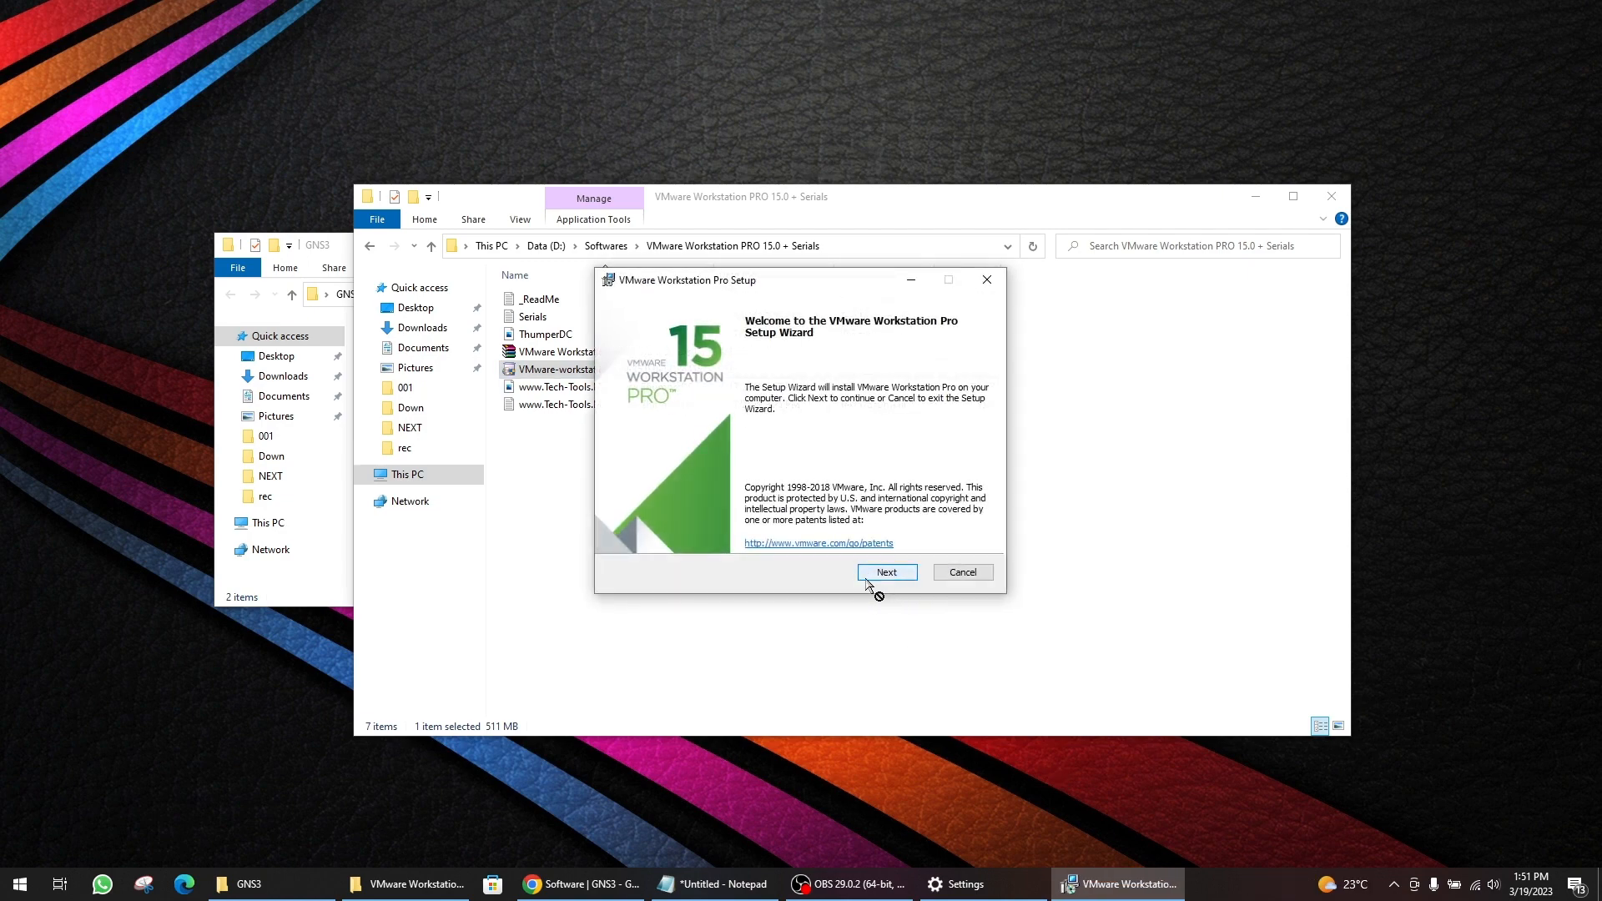
- Accept the VMware Workstation Pro license, keep the default user experience and shortcut options, and complete the installation
click(887, 572)
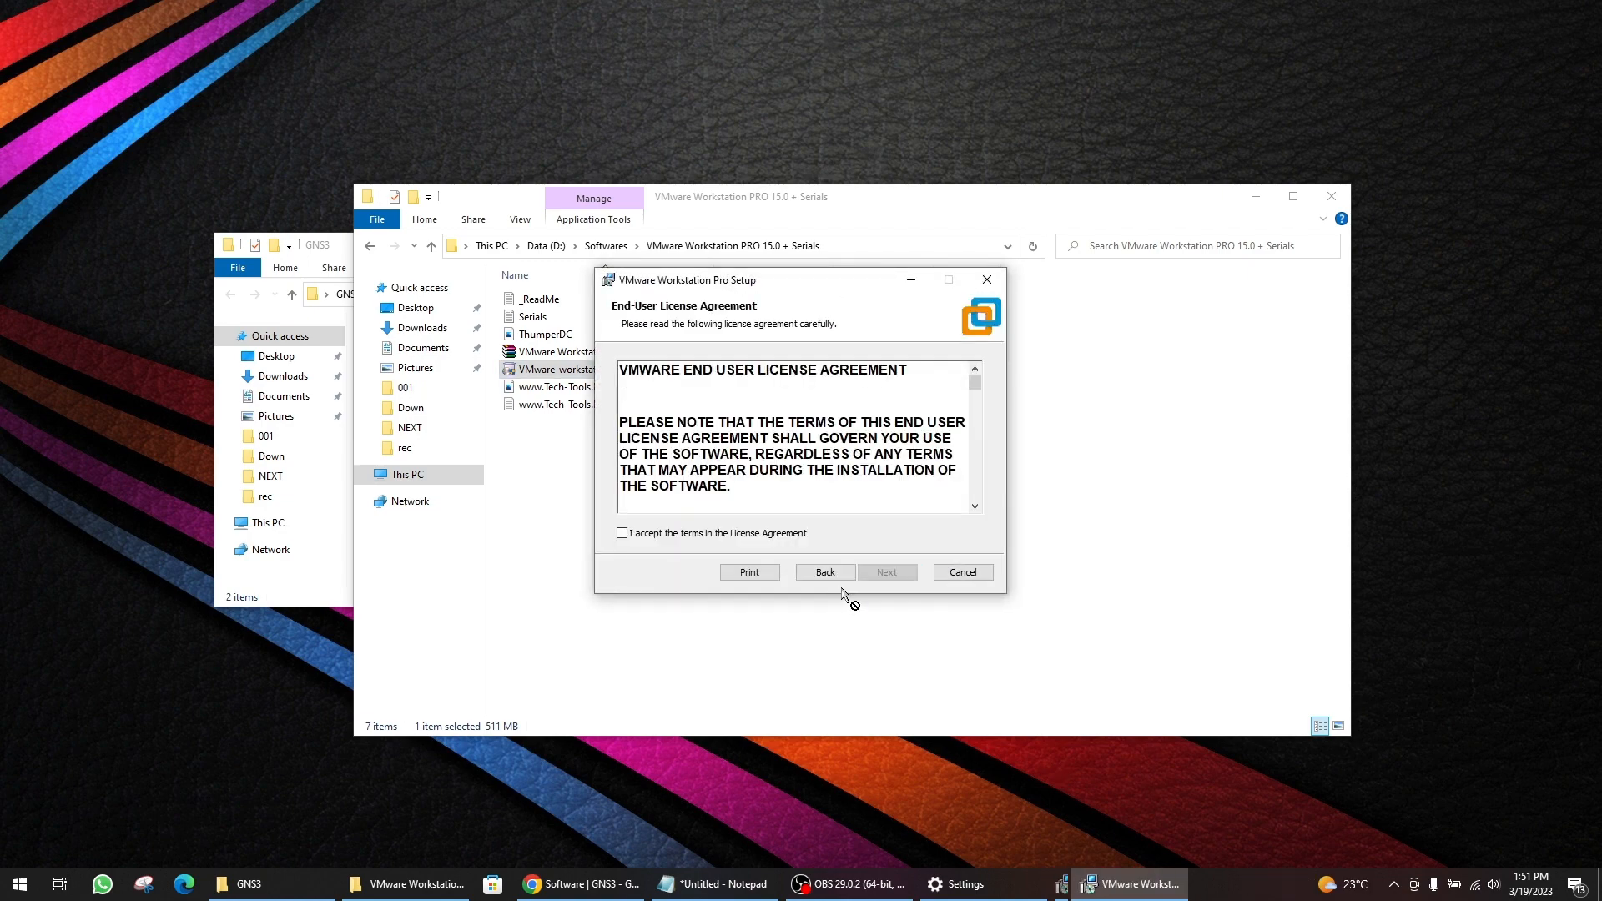
click(622, 533)
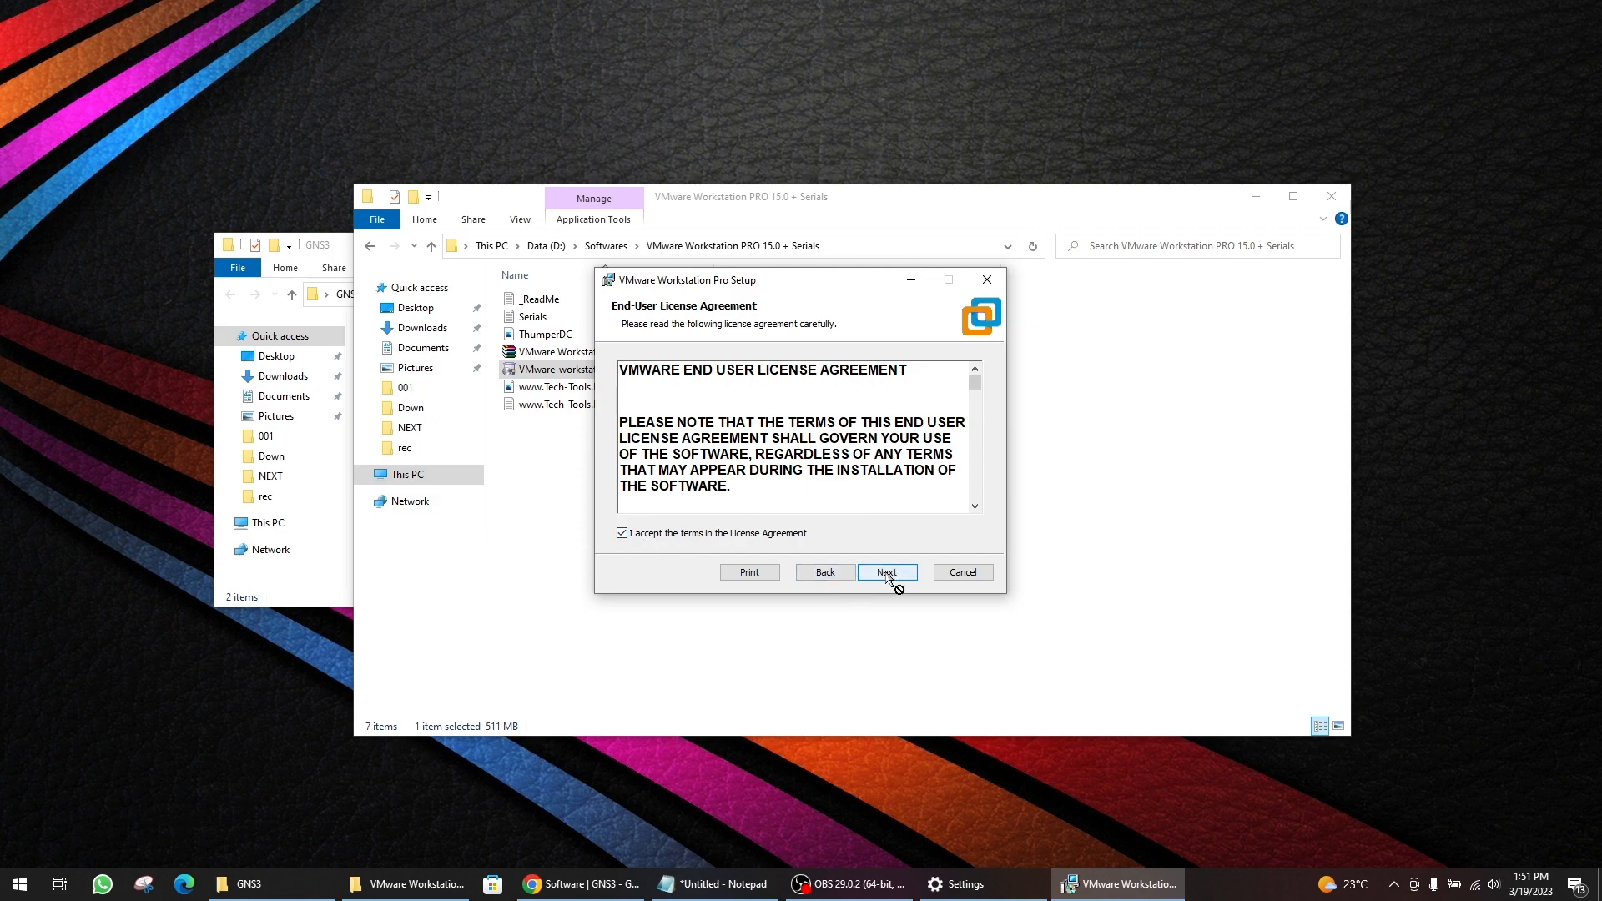
click(886, 577)
click(883, 575)
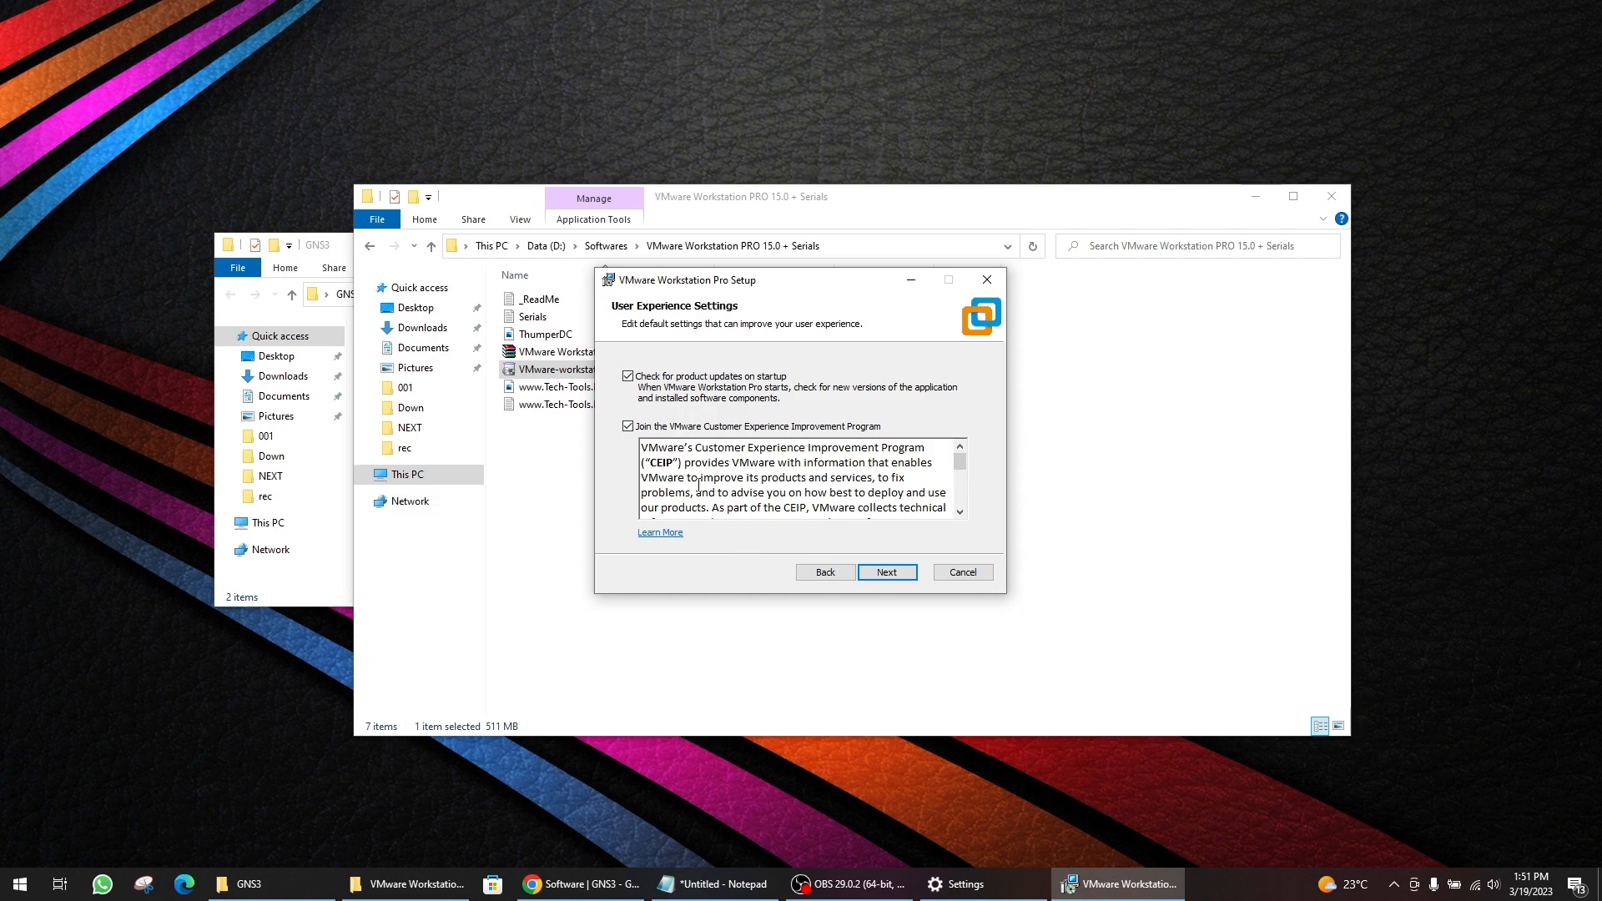
click(885, 574)
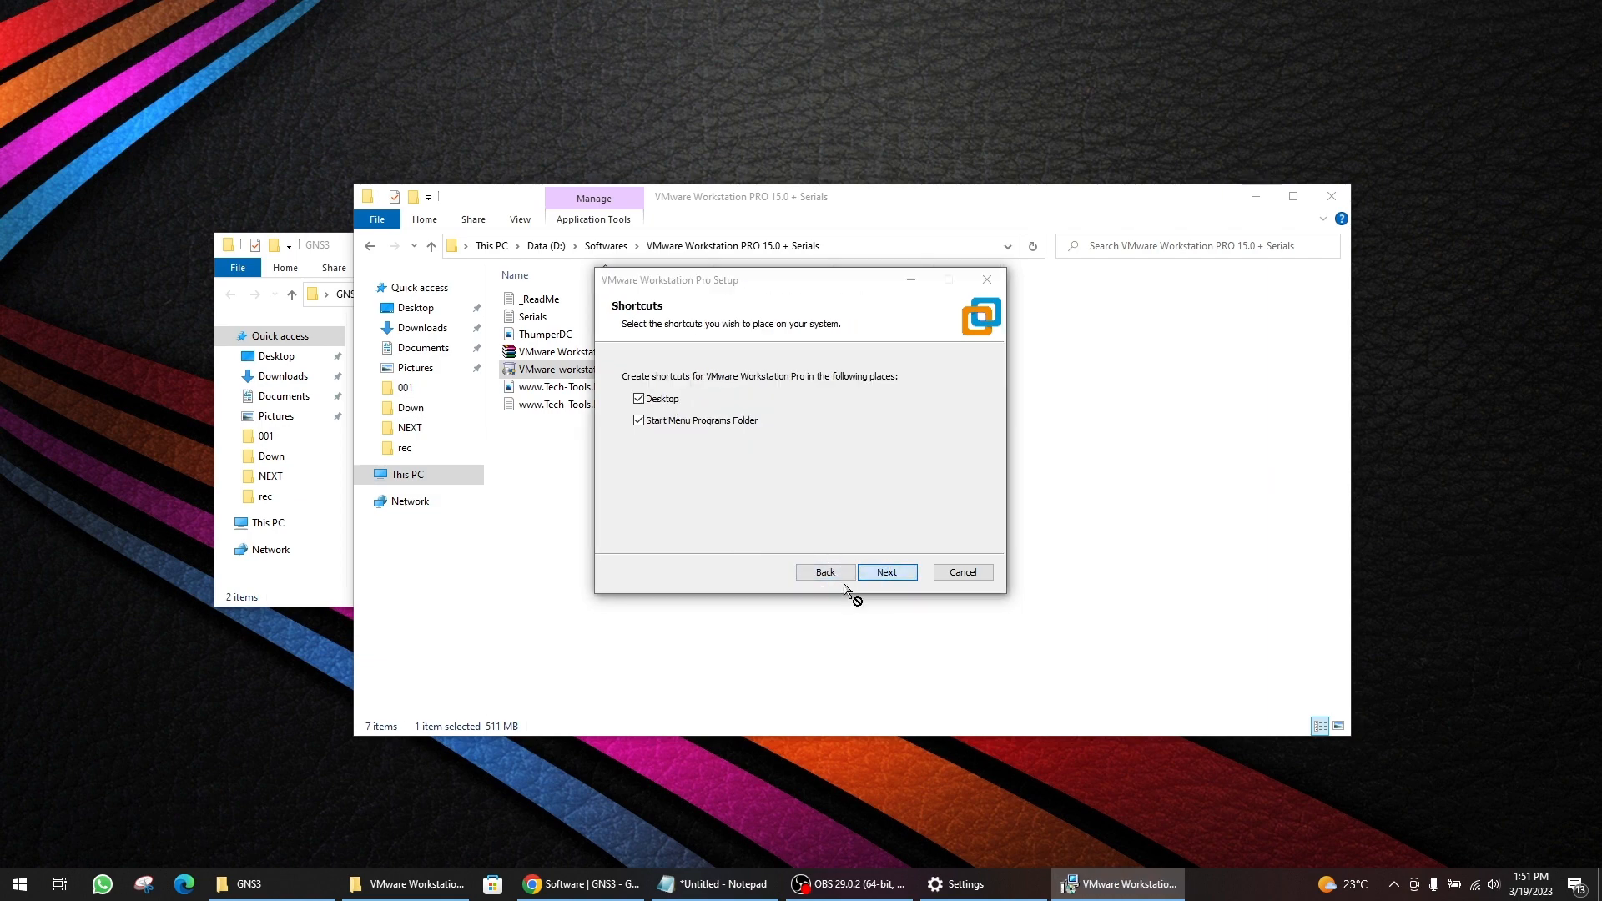
click(882, 574)
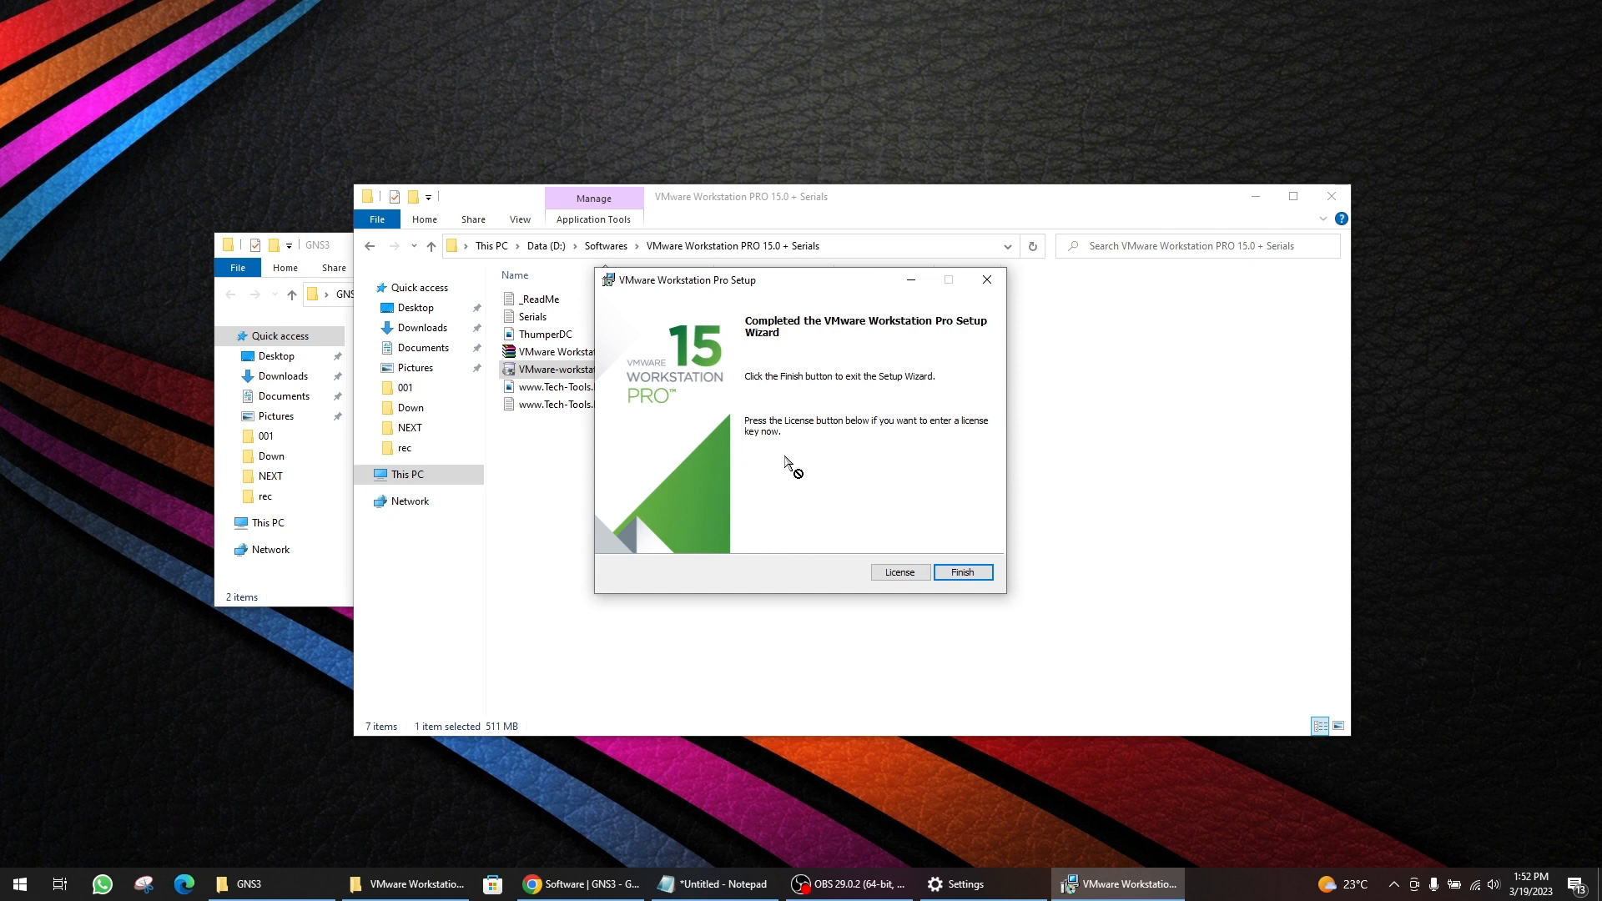
click(963, 572)
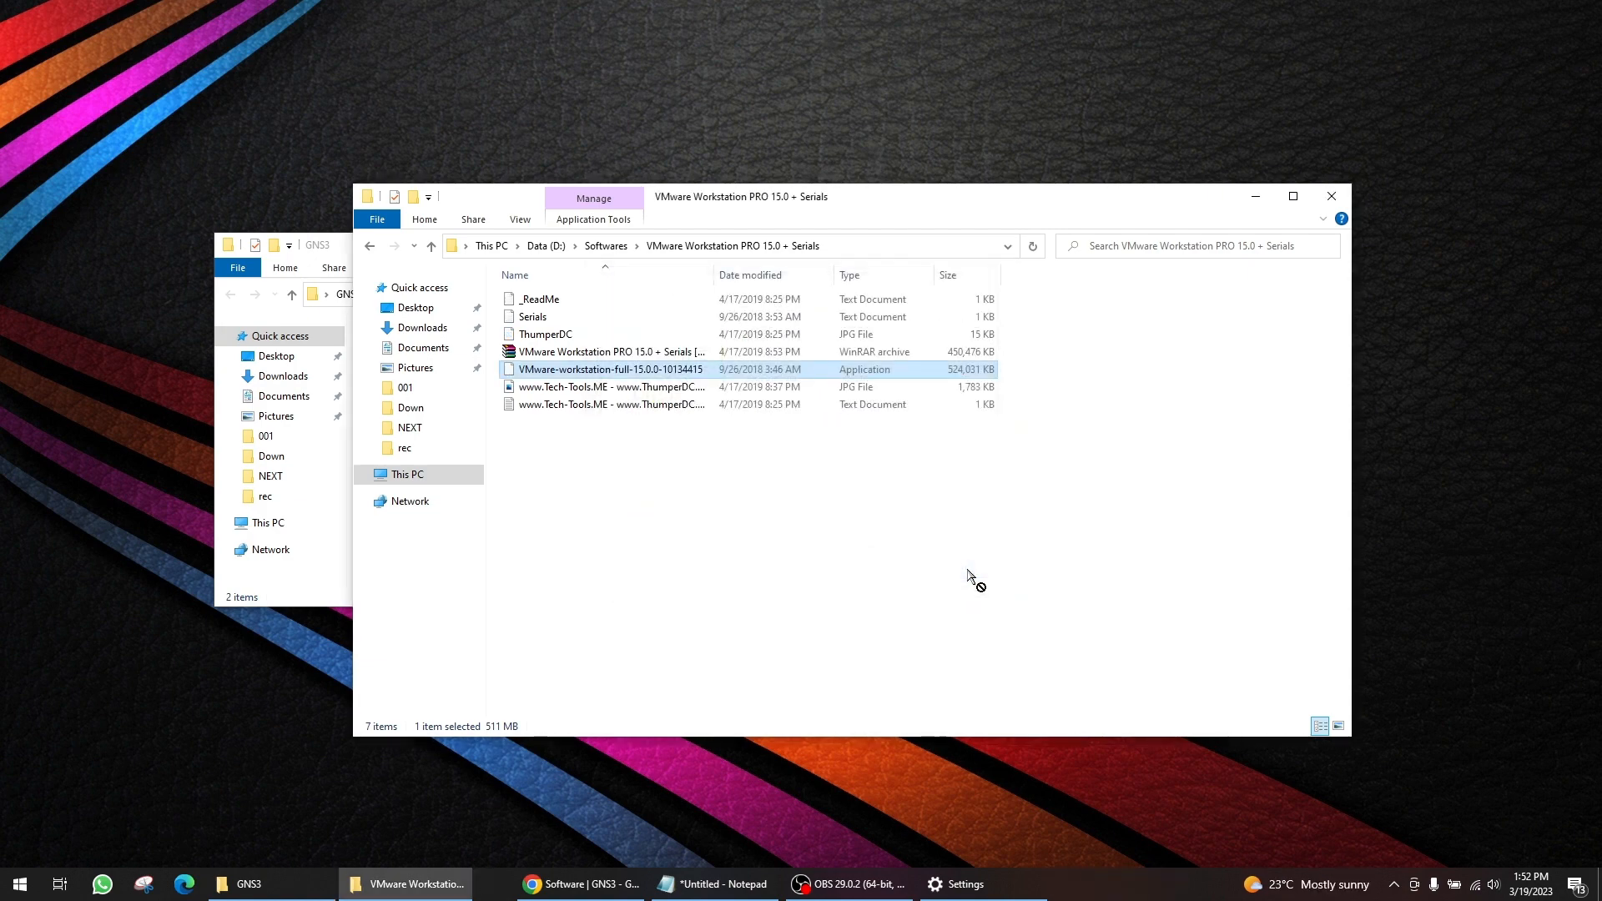
- Launch VMware Workstation Pro and choose to run it without getting help in the Program Compatibility Assistant
click(773, 557)
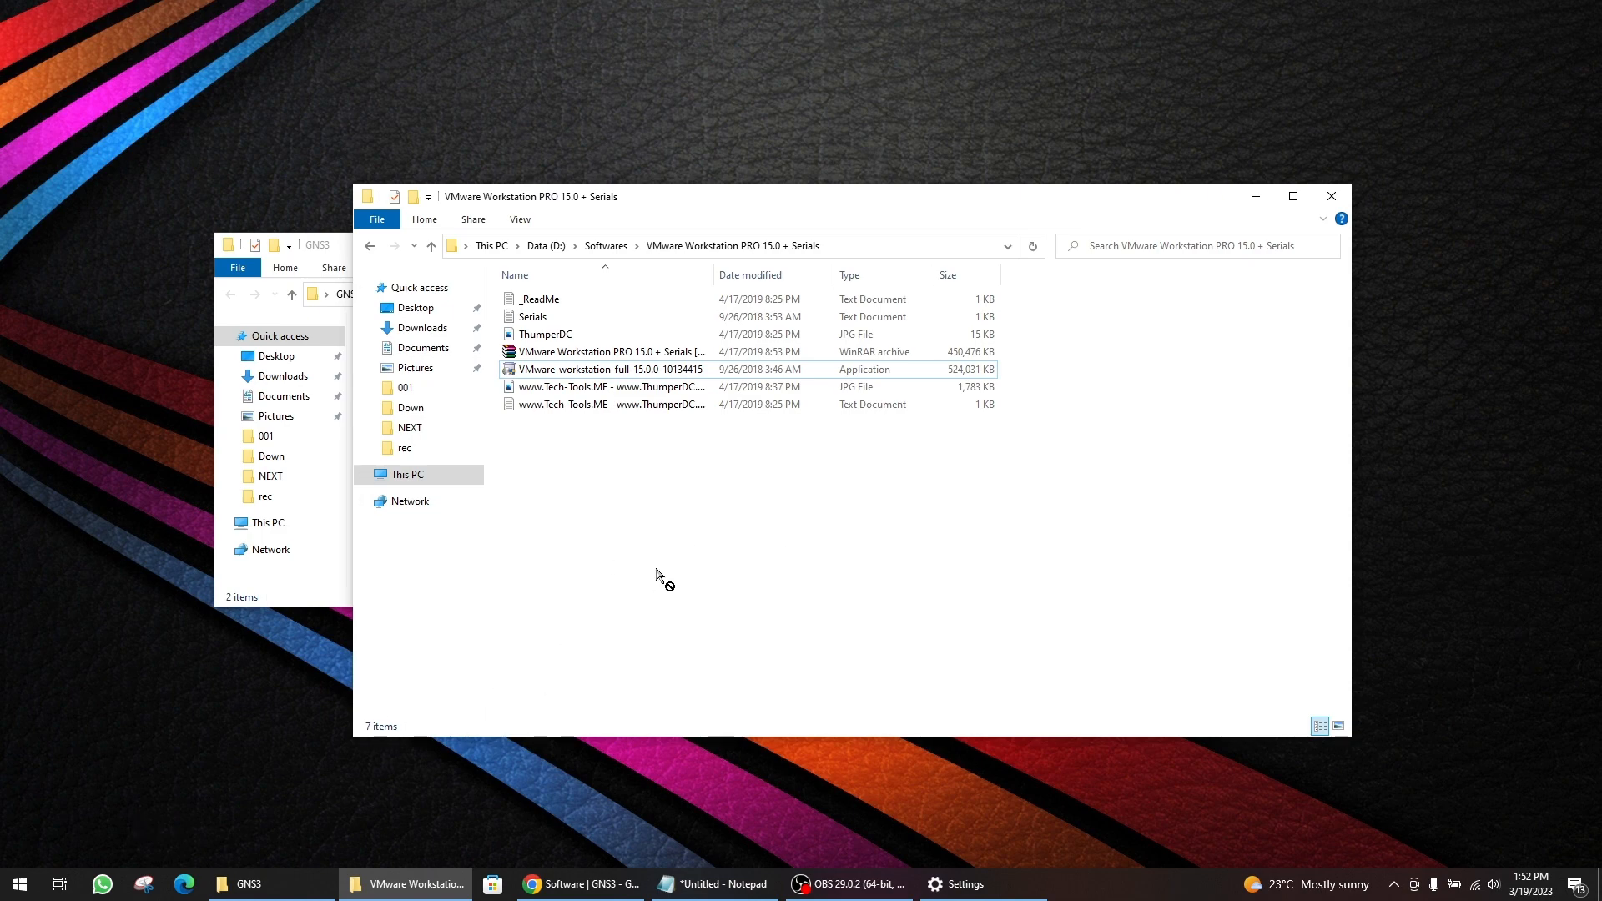
click(20, 886)
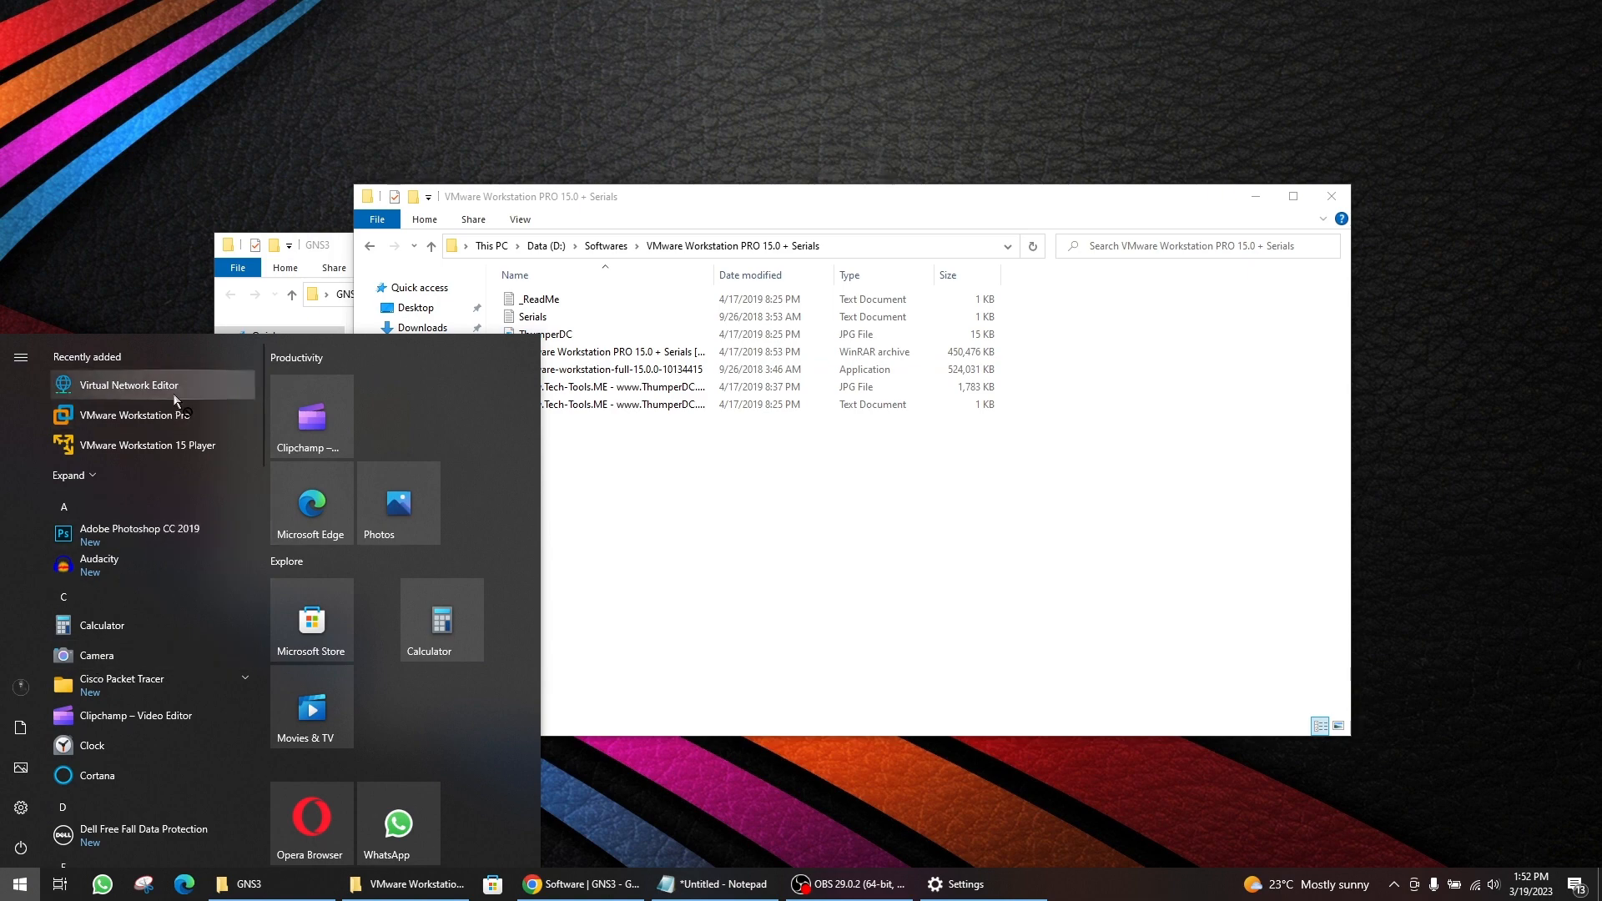
click(117, 417)
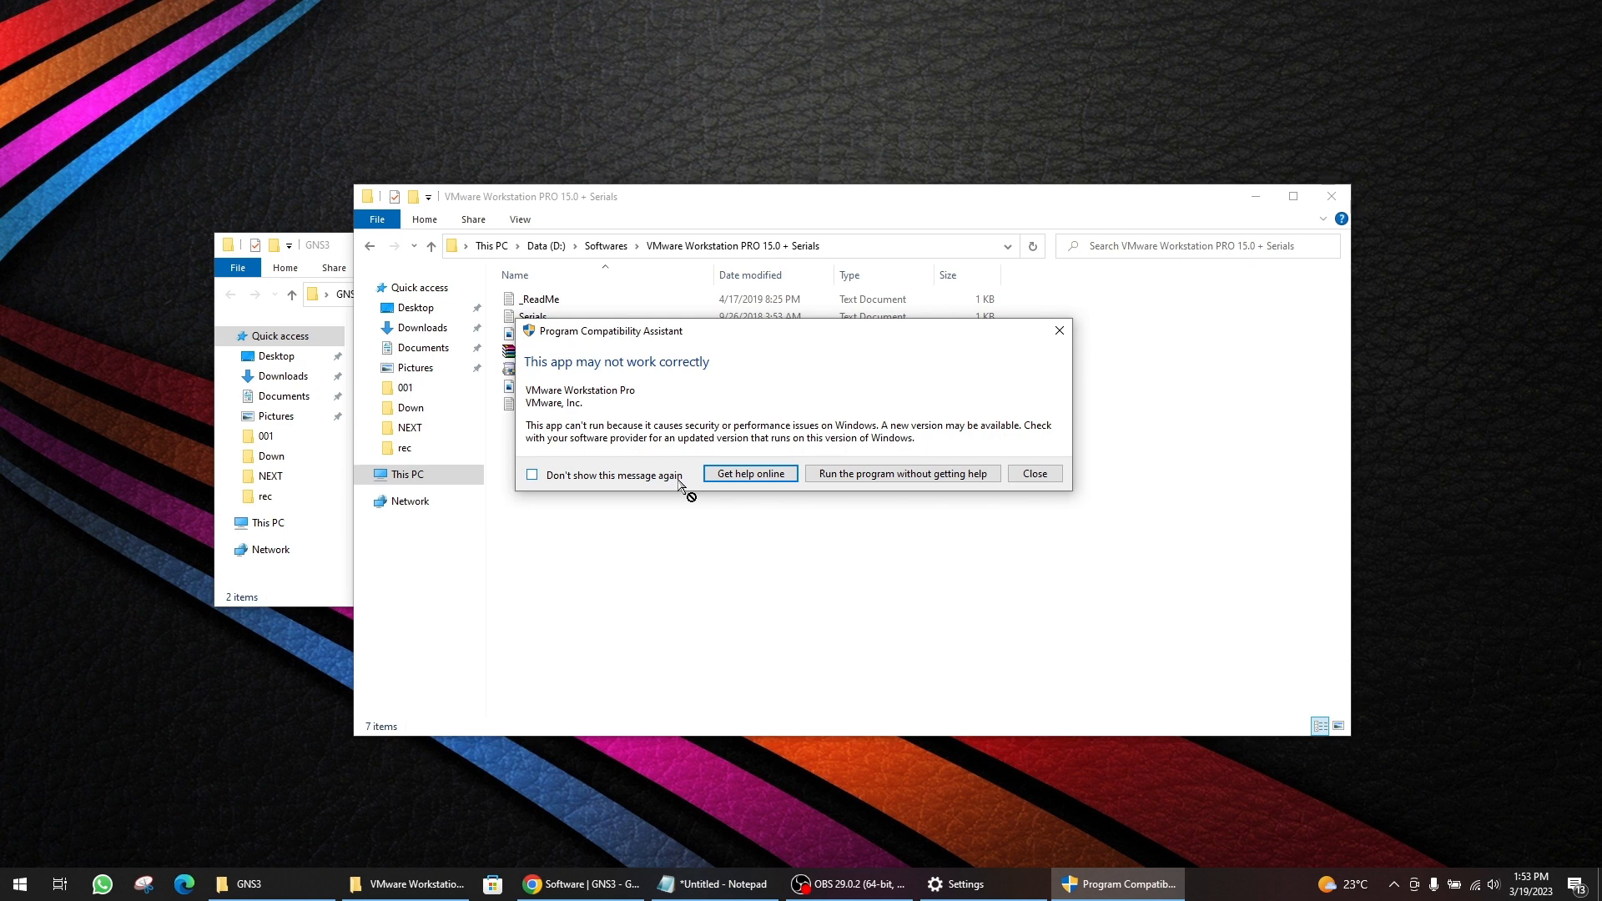
click(902, 474)
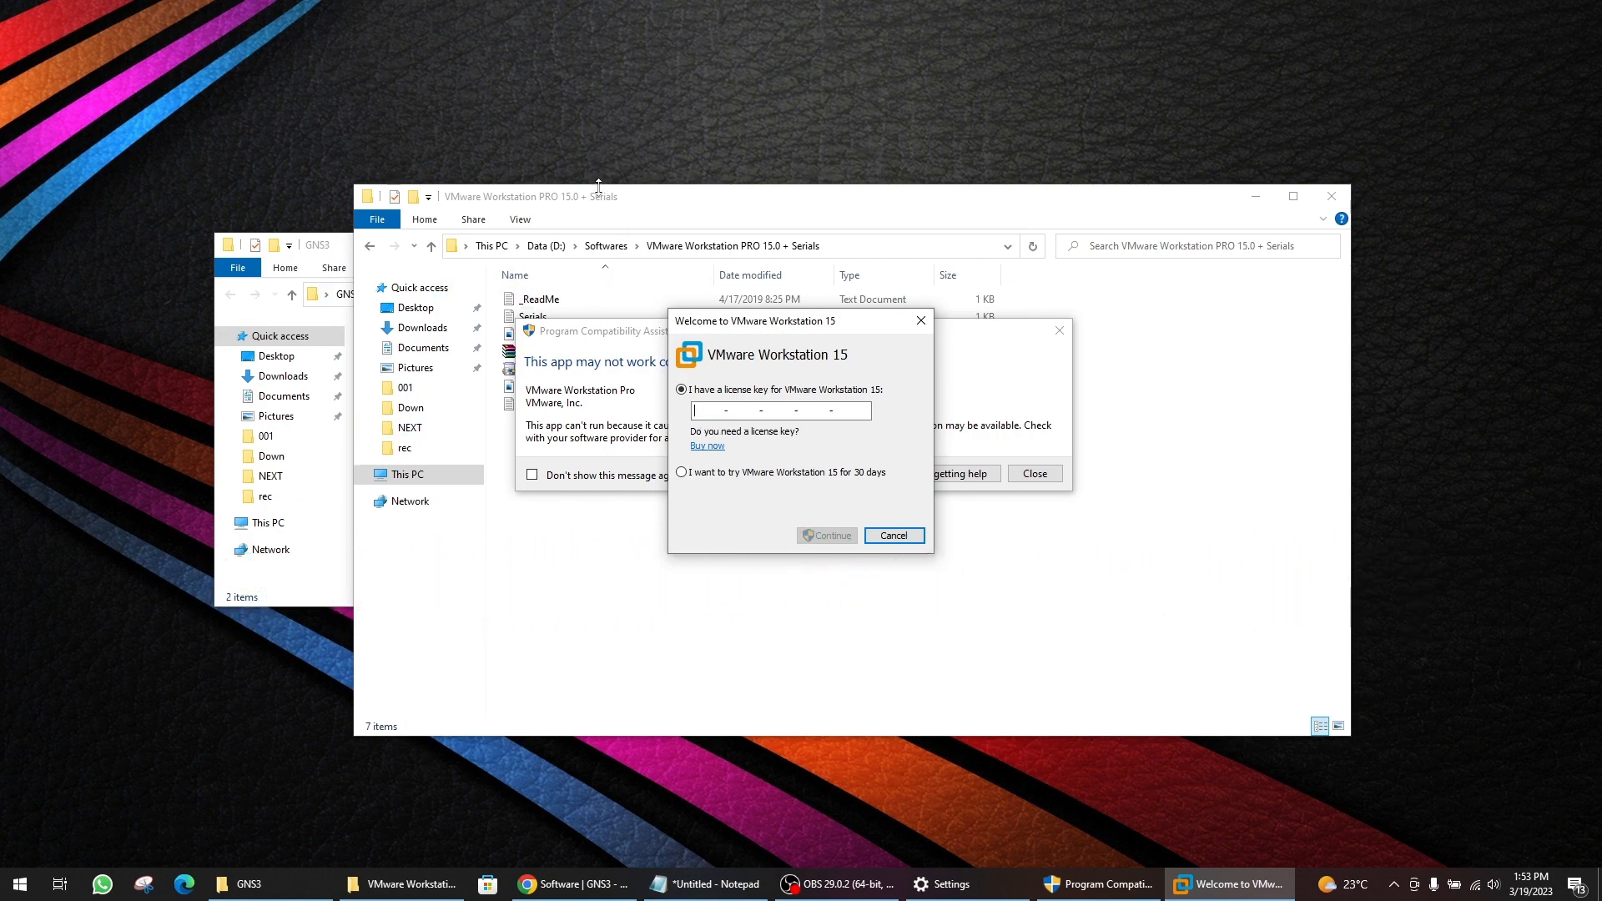
- Open the Serials text file, remove the provider credit line, and copy the last license key in the list
drag(631, 200, 525, 134)
click(442, 254)
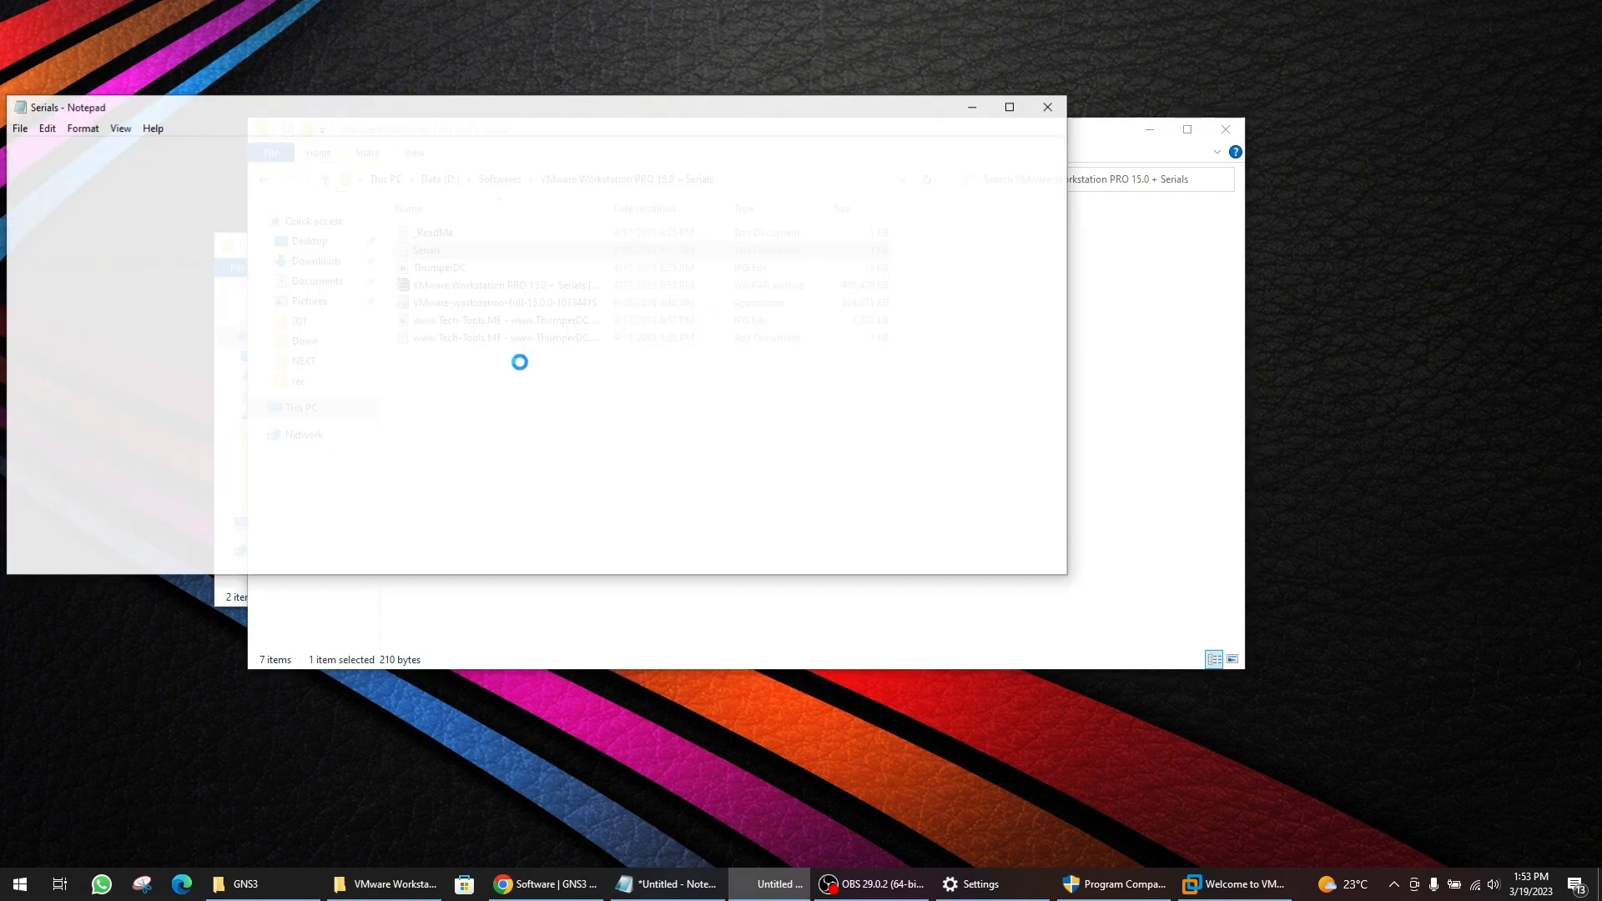
drag(194, 116, 501, 244)
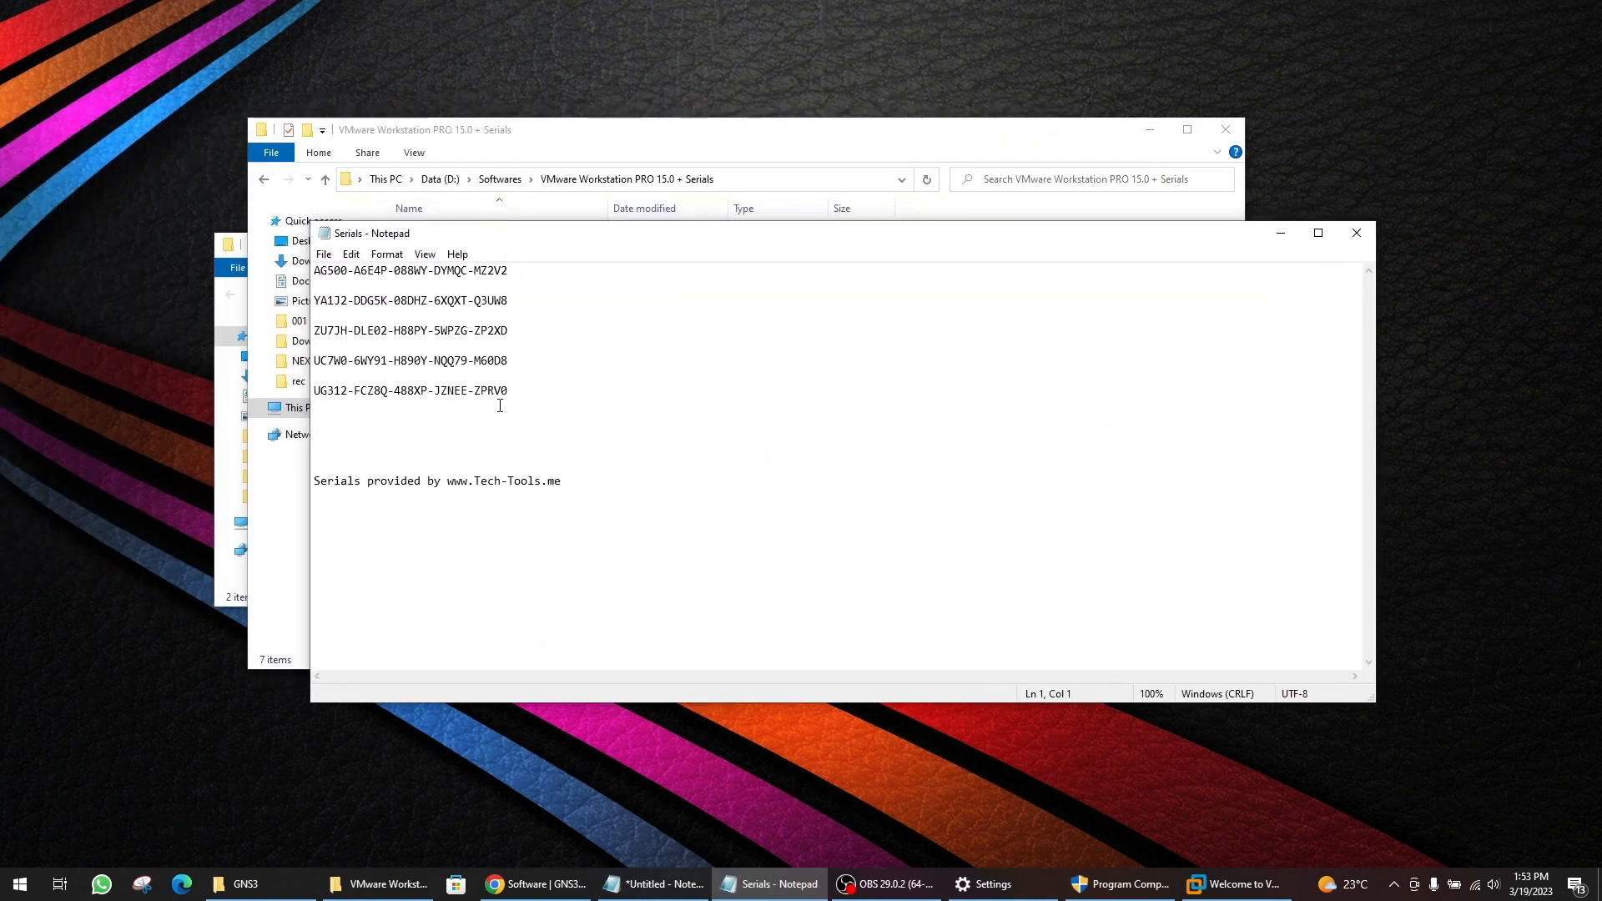
click(360, 402)
drag(586, 501, 303, 501)
key(Delete)
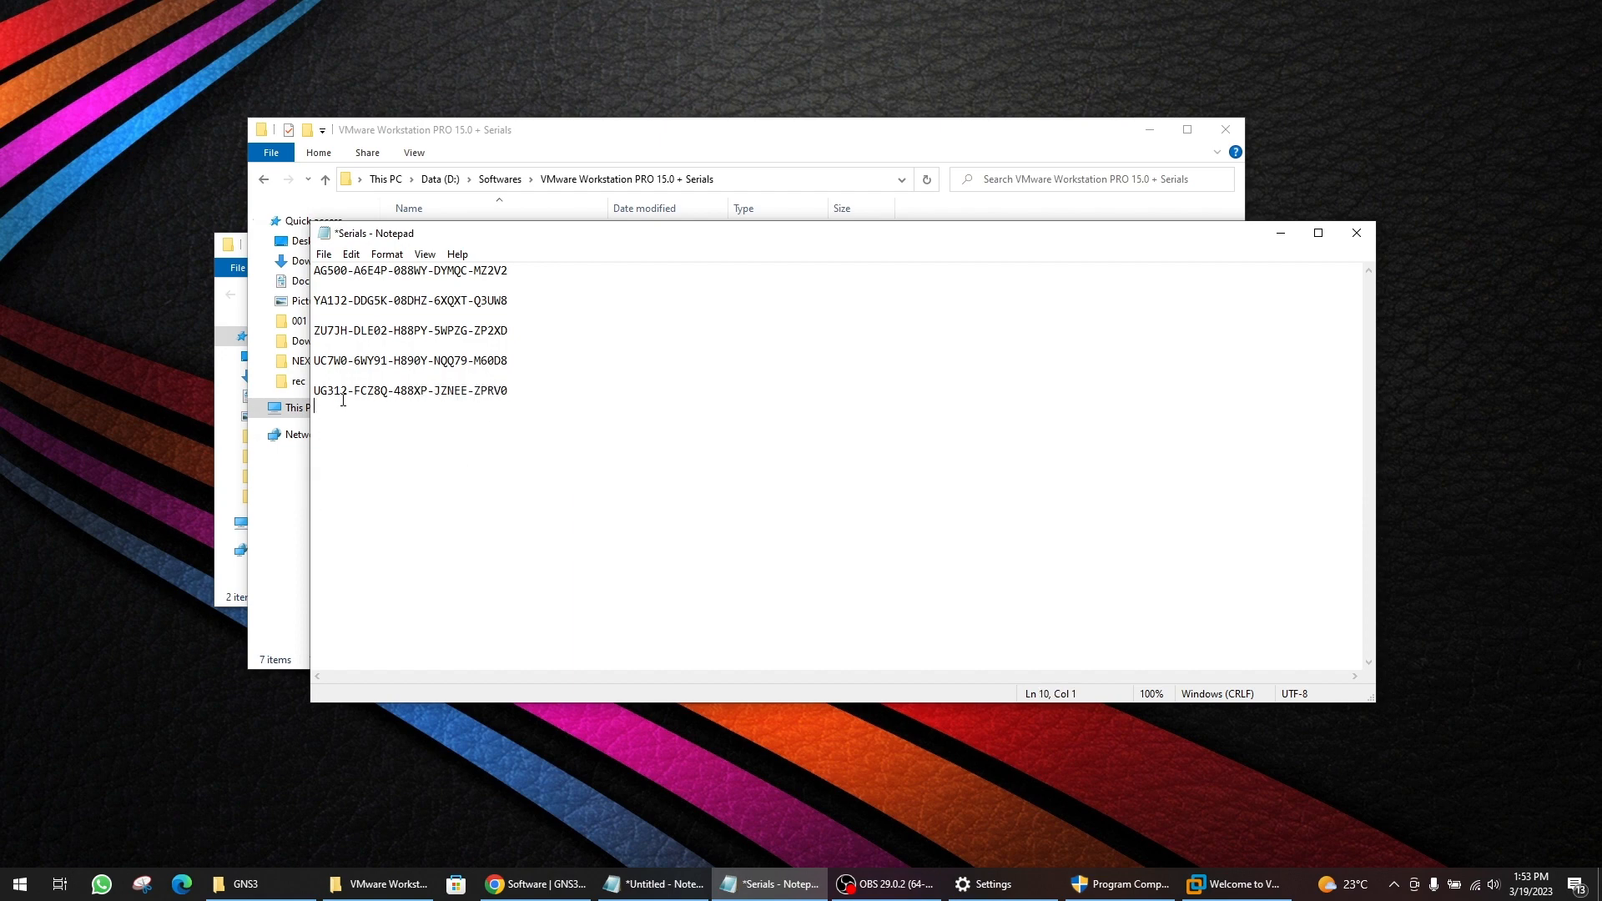
drag(342, 400, 302, 389)
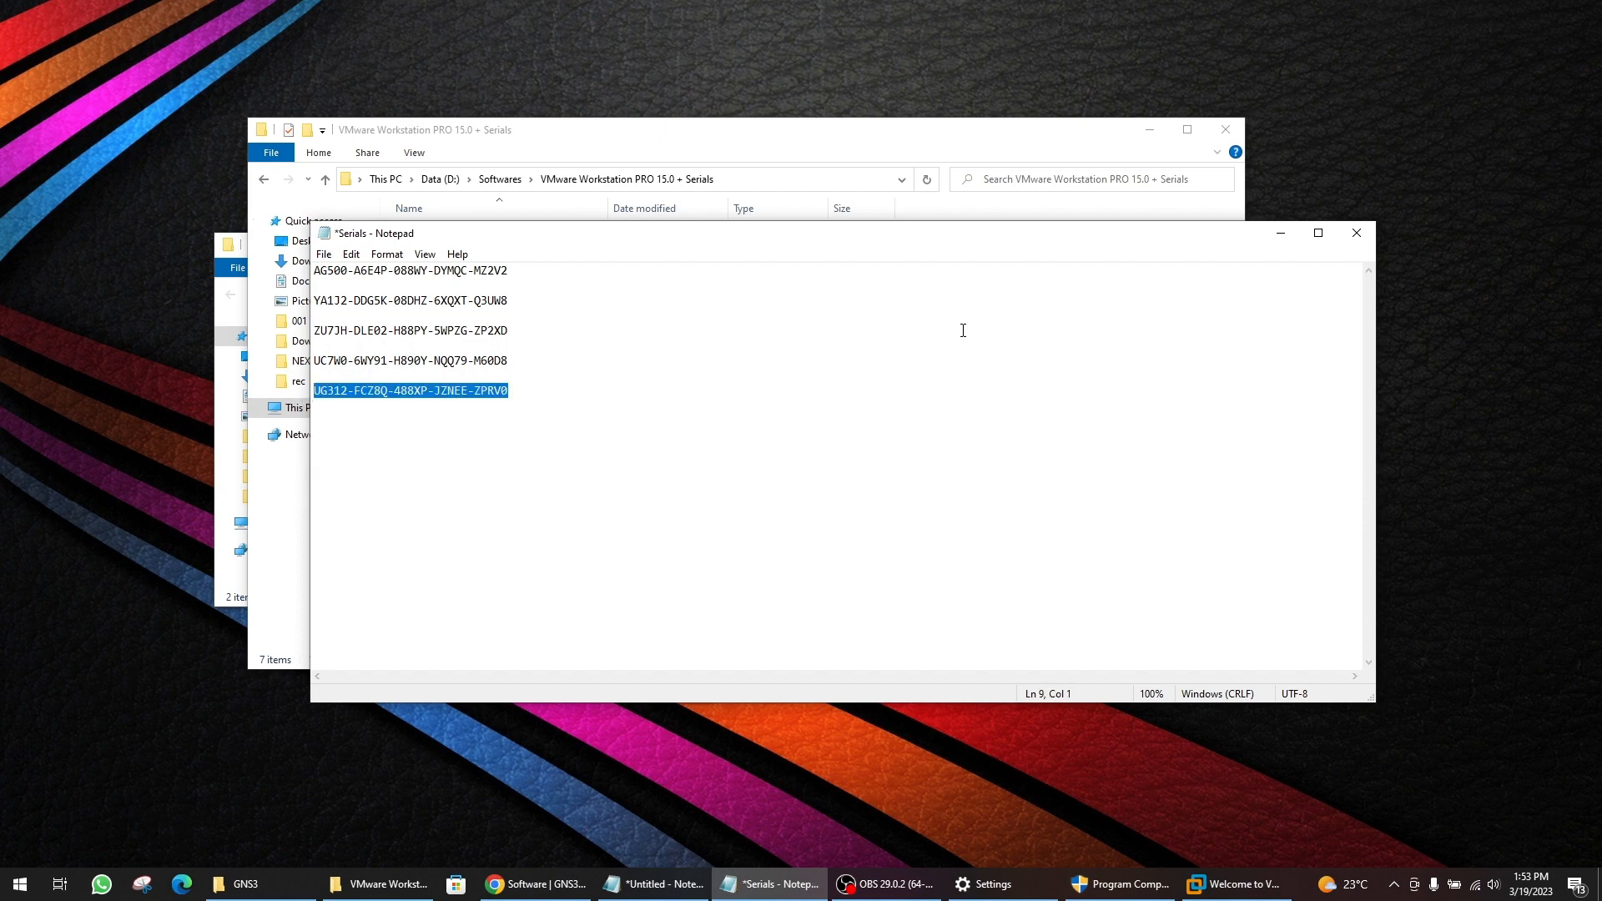
- Enter the copied license key in the VMware Workstation 15 welcome dialog, finish activation, and dismiss the Program Compatibility Assistant warning
click(1281, 233)
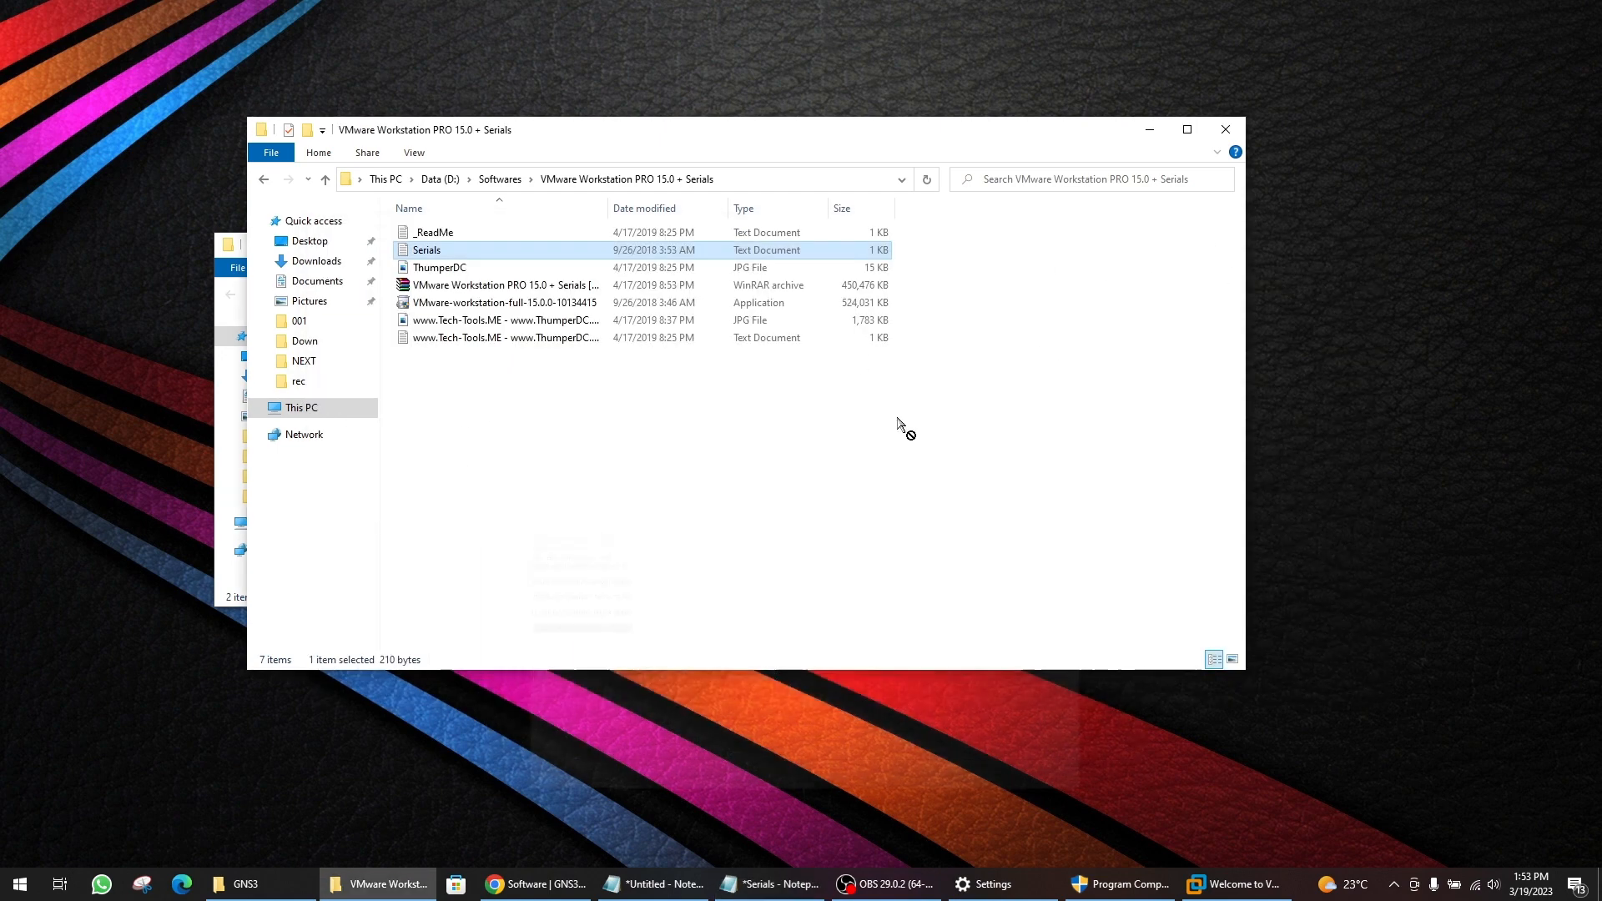
click(1148, 132)
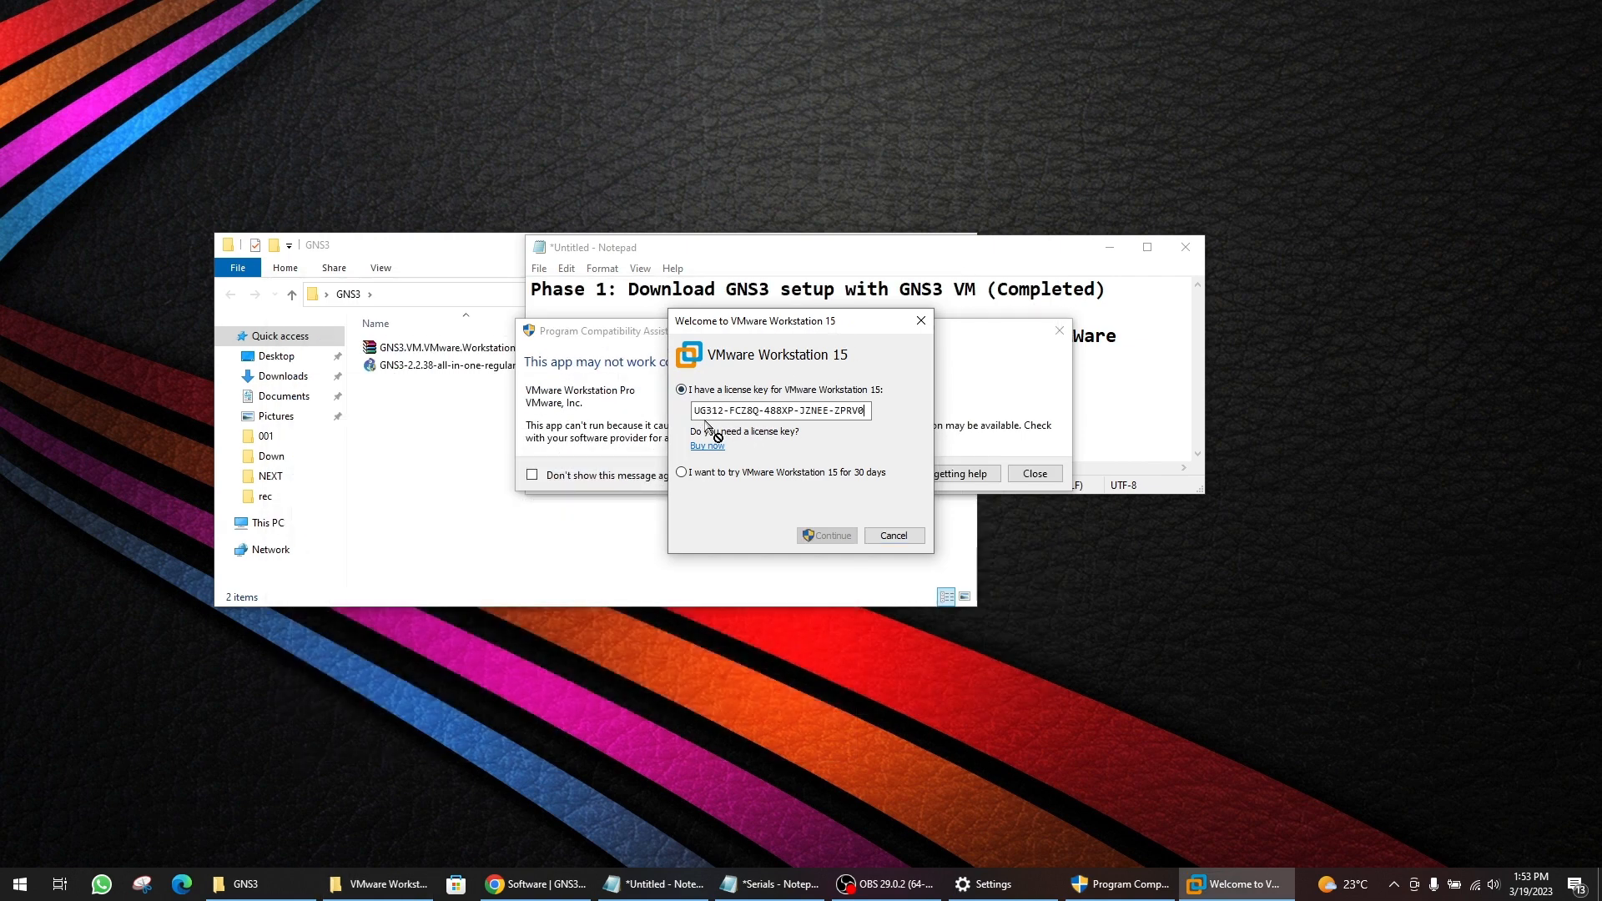
click(822, 538)
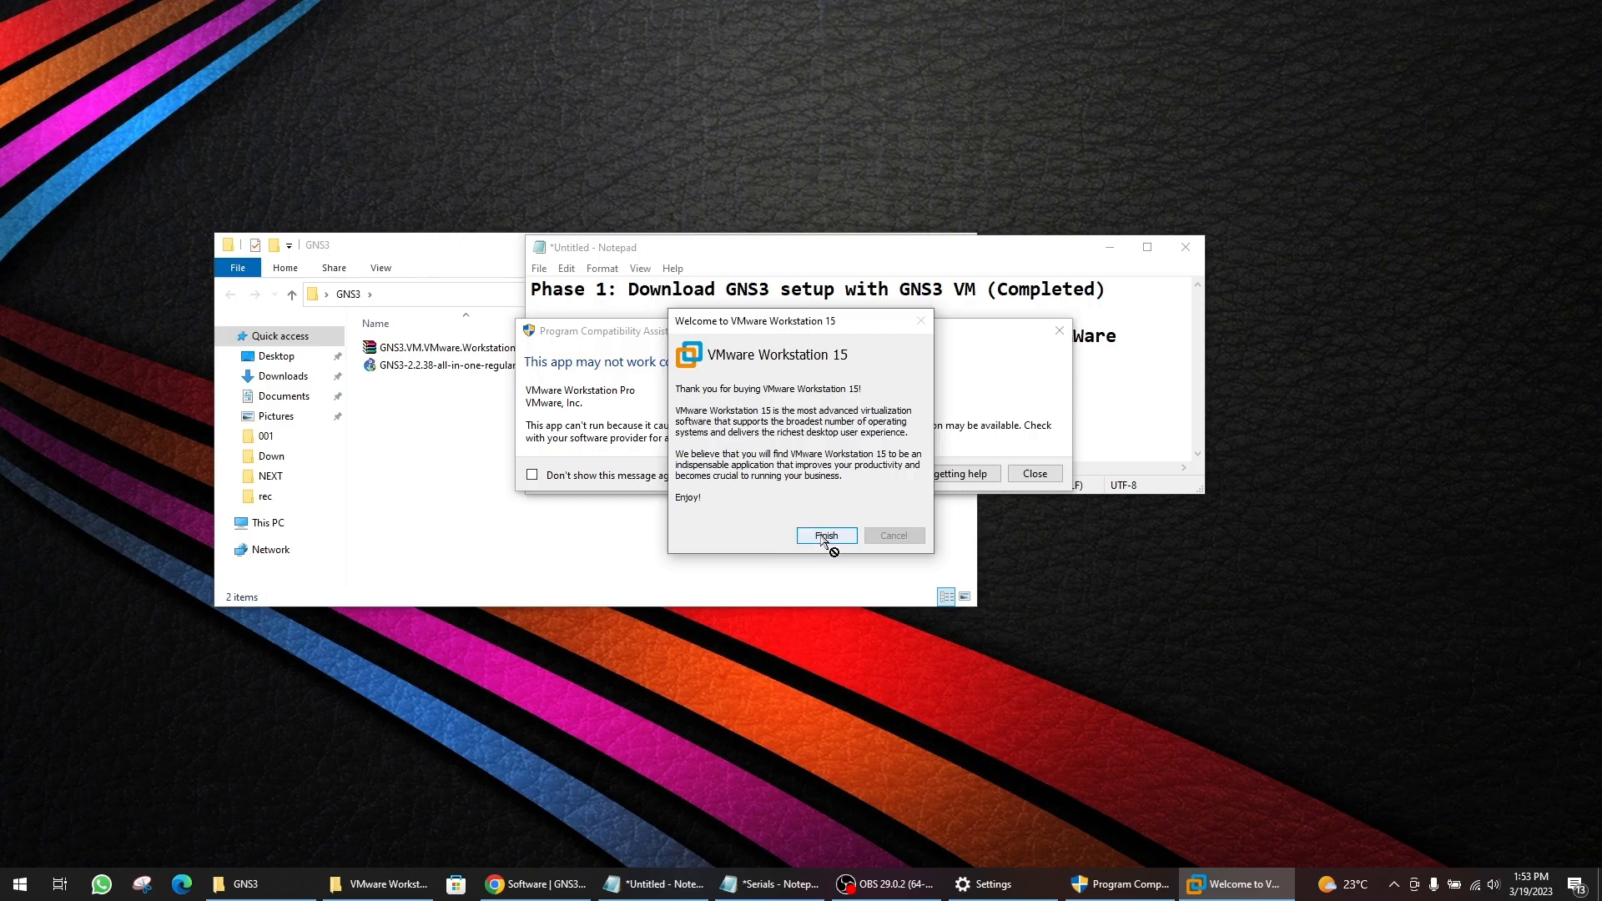
click(821, 536)
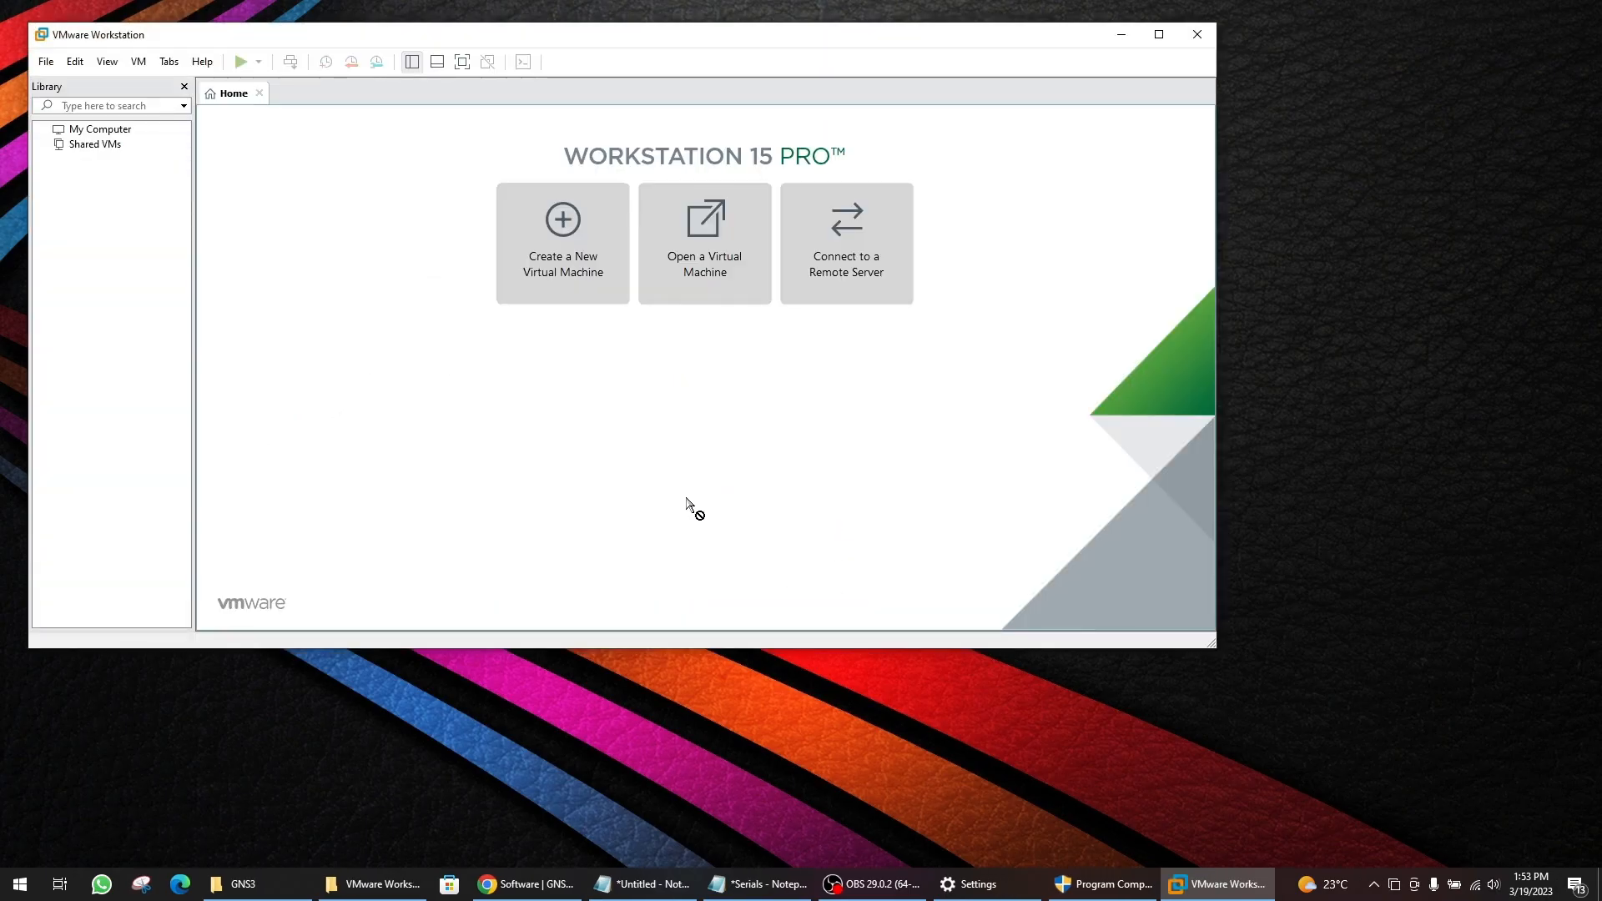
drag(254, 37, 285, 74)
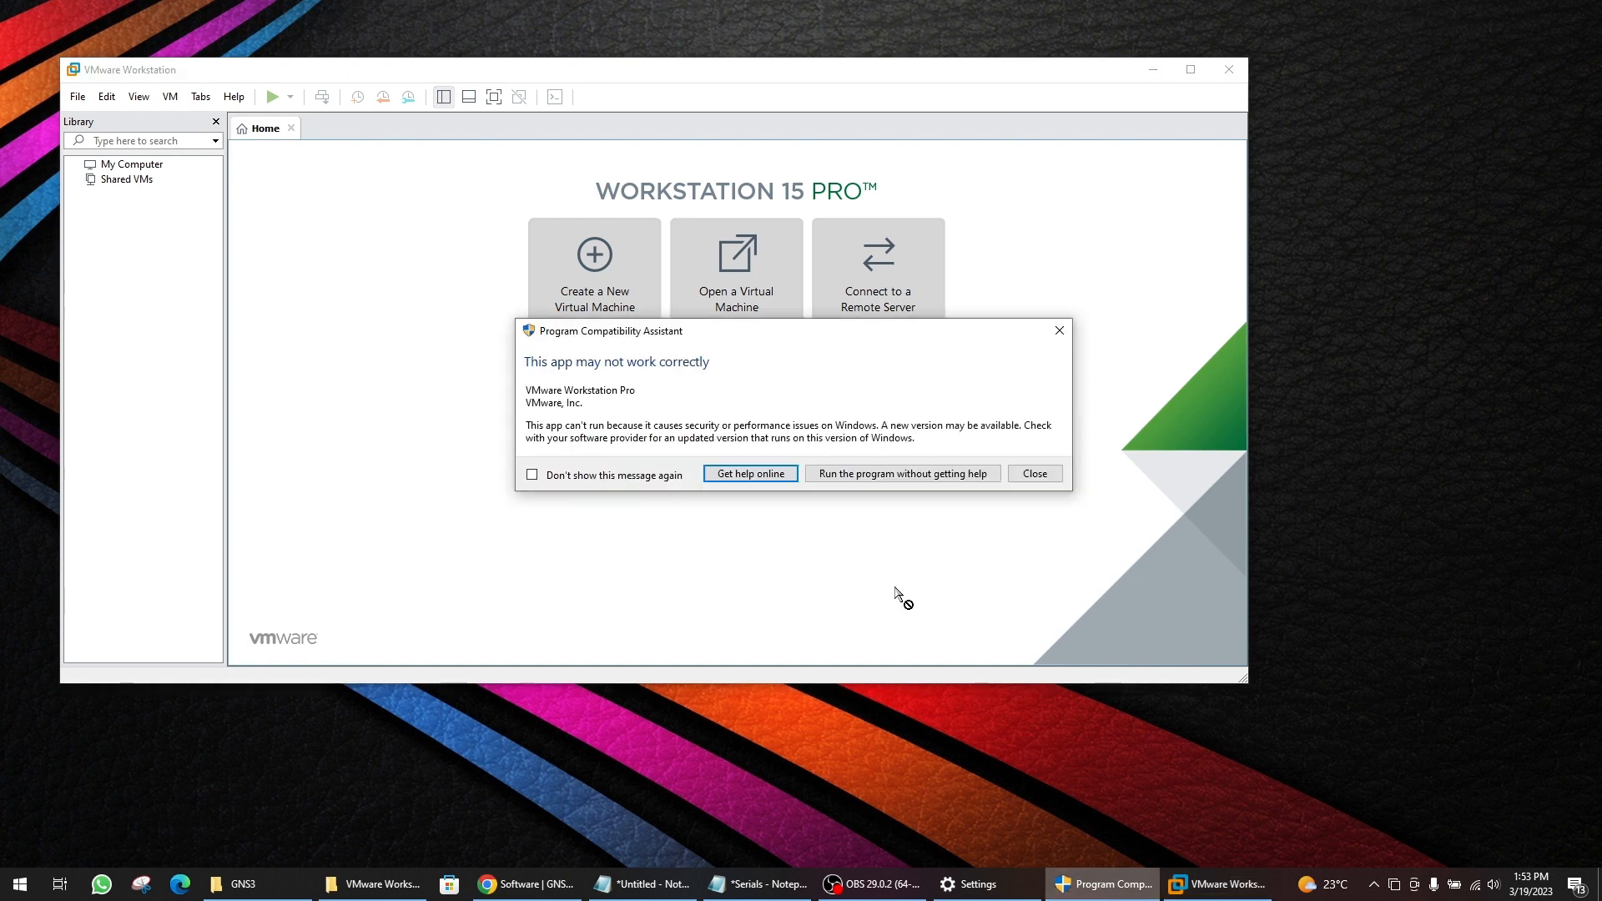
click(1060, 330)
- Switch to the GNS3 folder and extract the GNS3.VM.VMware.Workstation.2.2.38 archive into that same folder
click(260, 884)
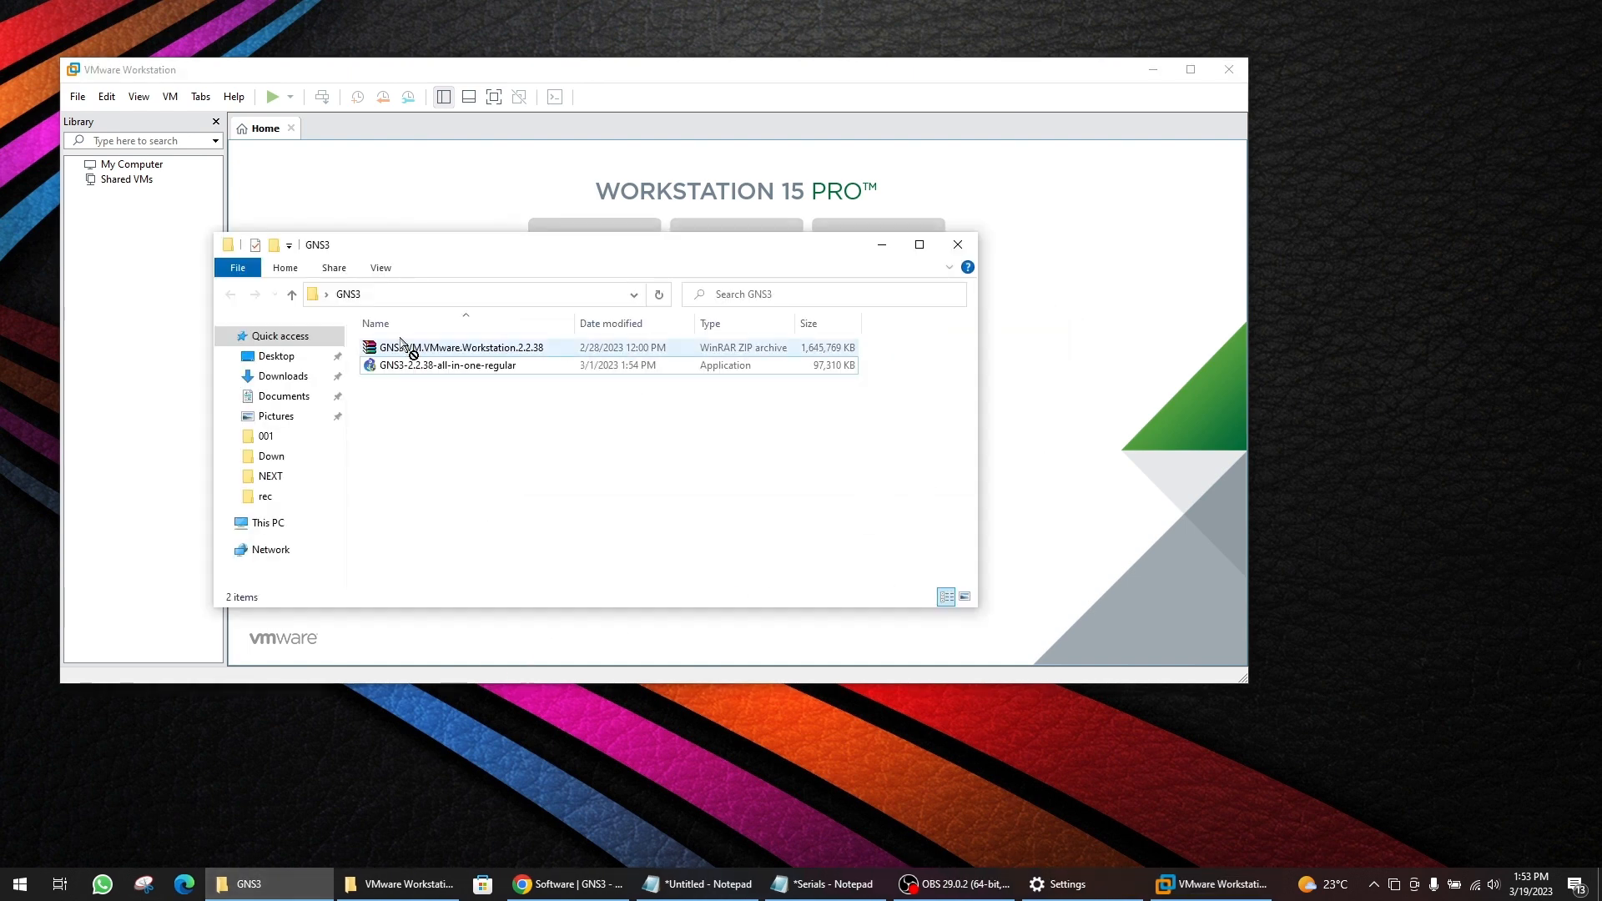
drag(436, 253, 542, 228)
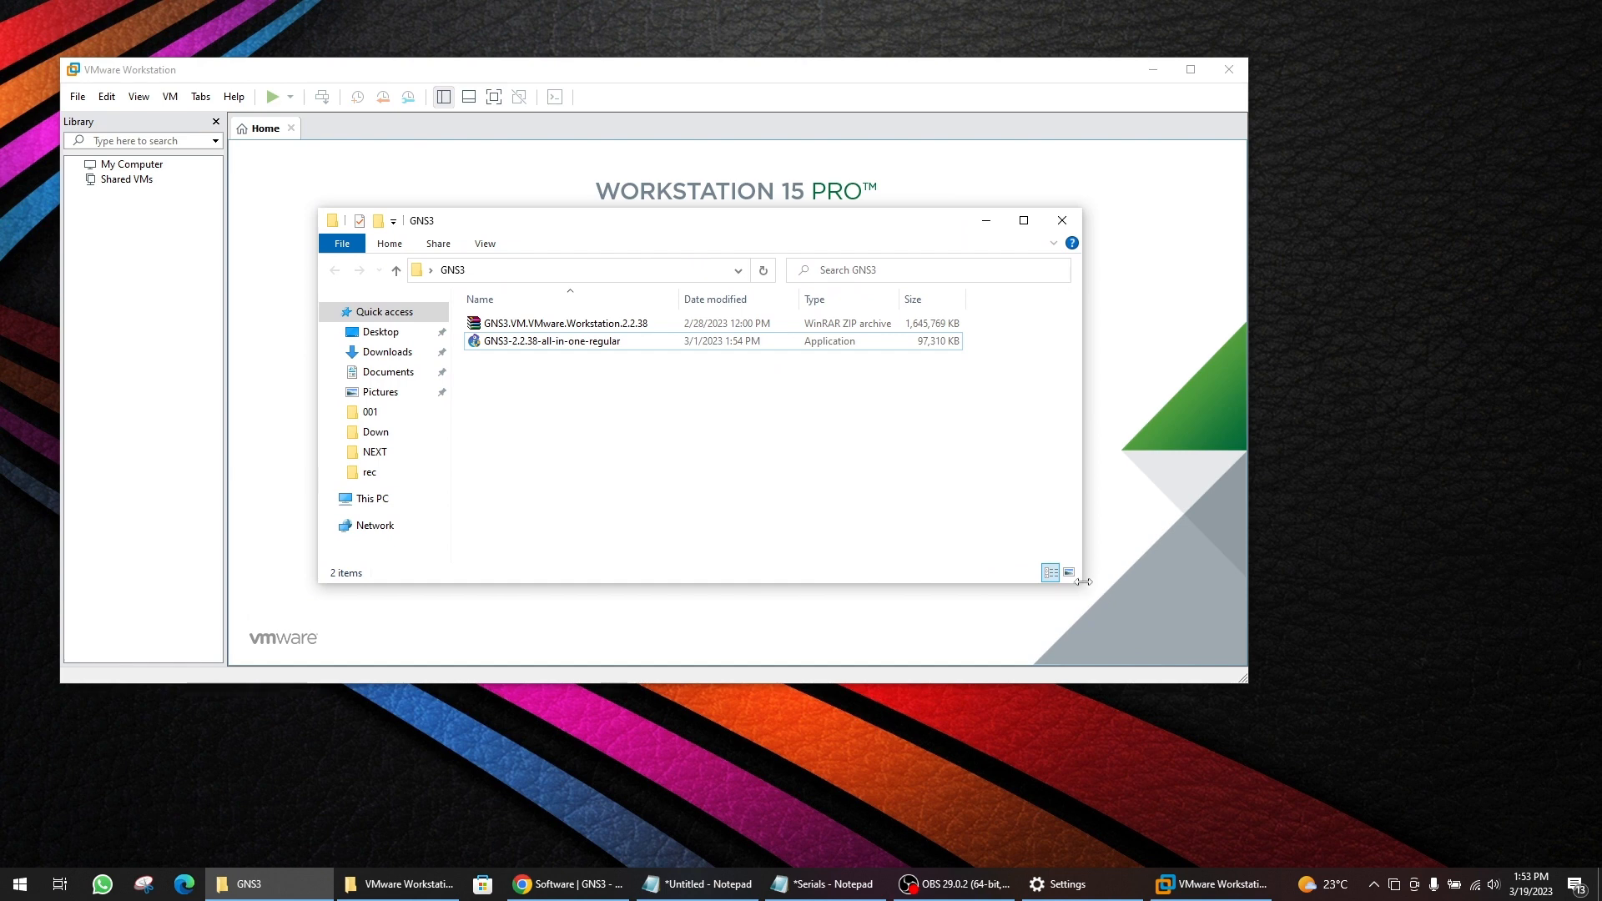
drag(1083, 586, 1251, 739)
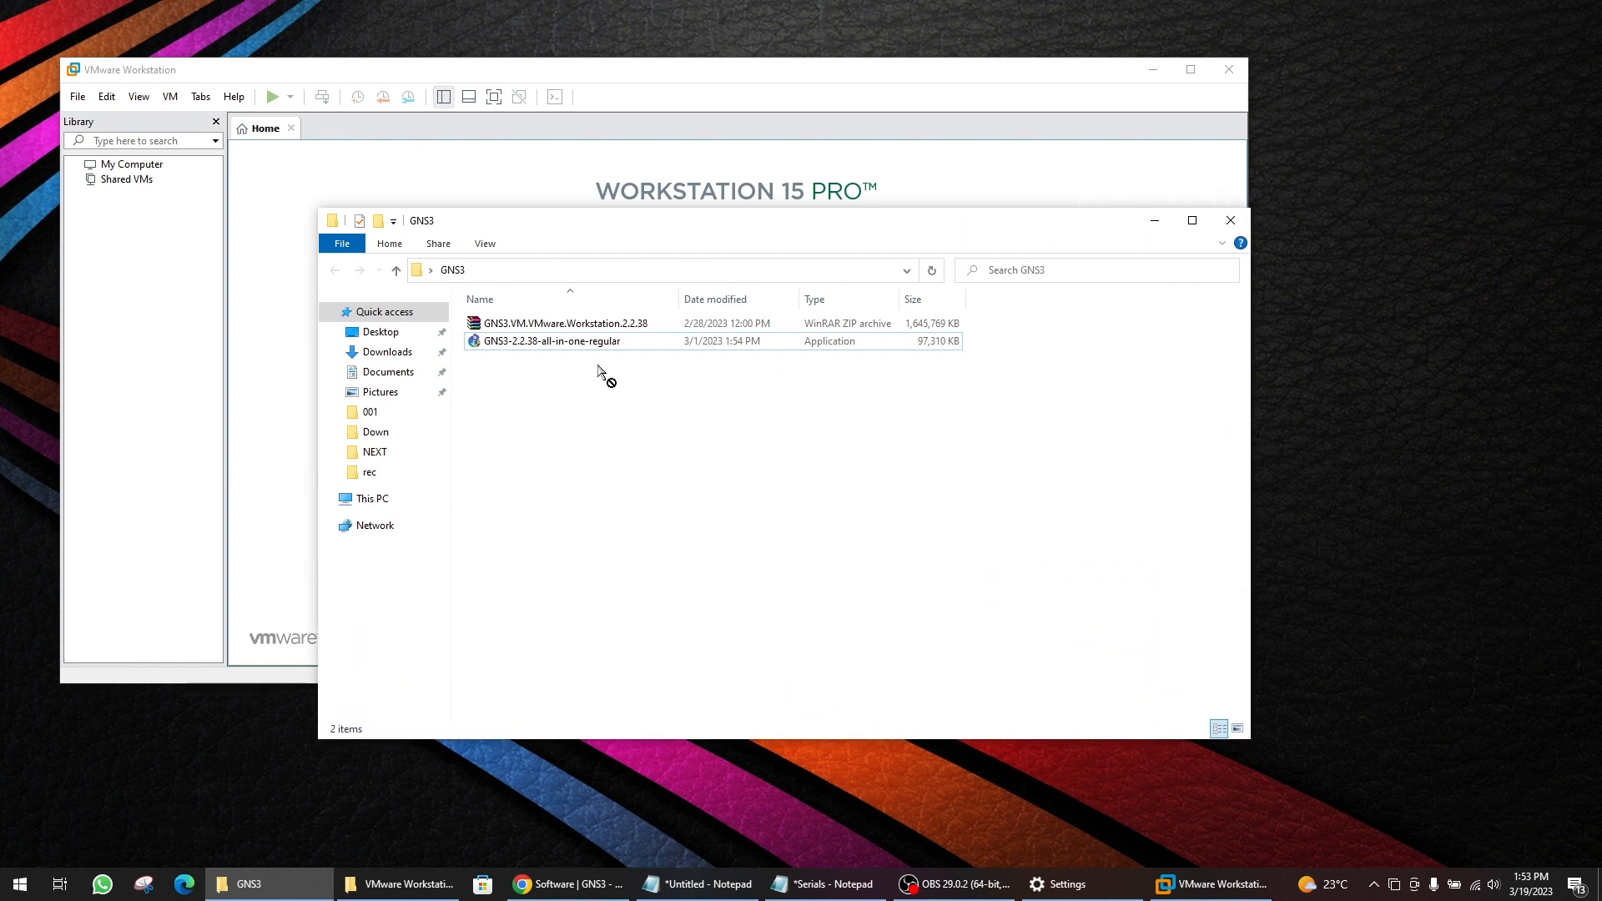
click(513, 327)
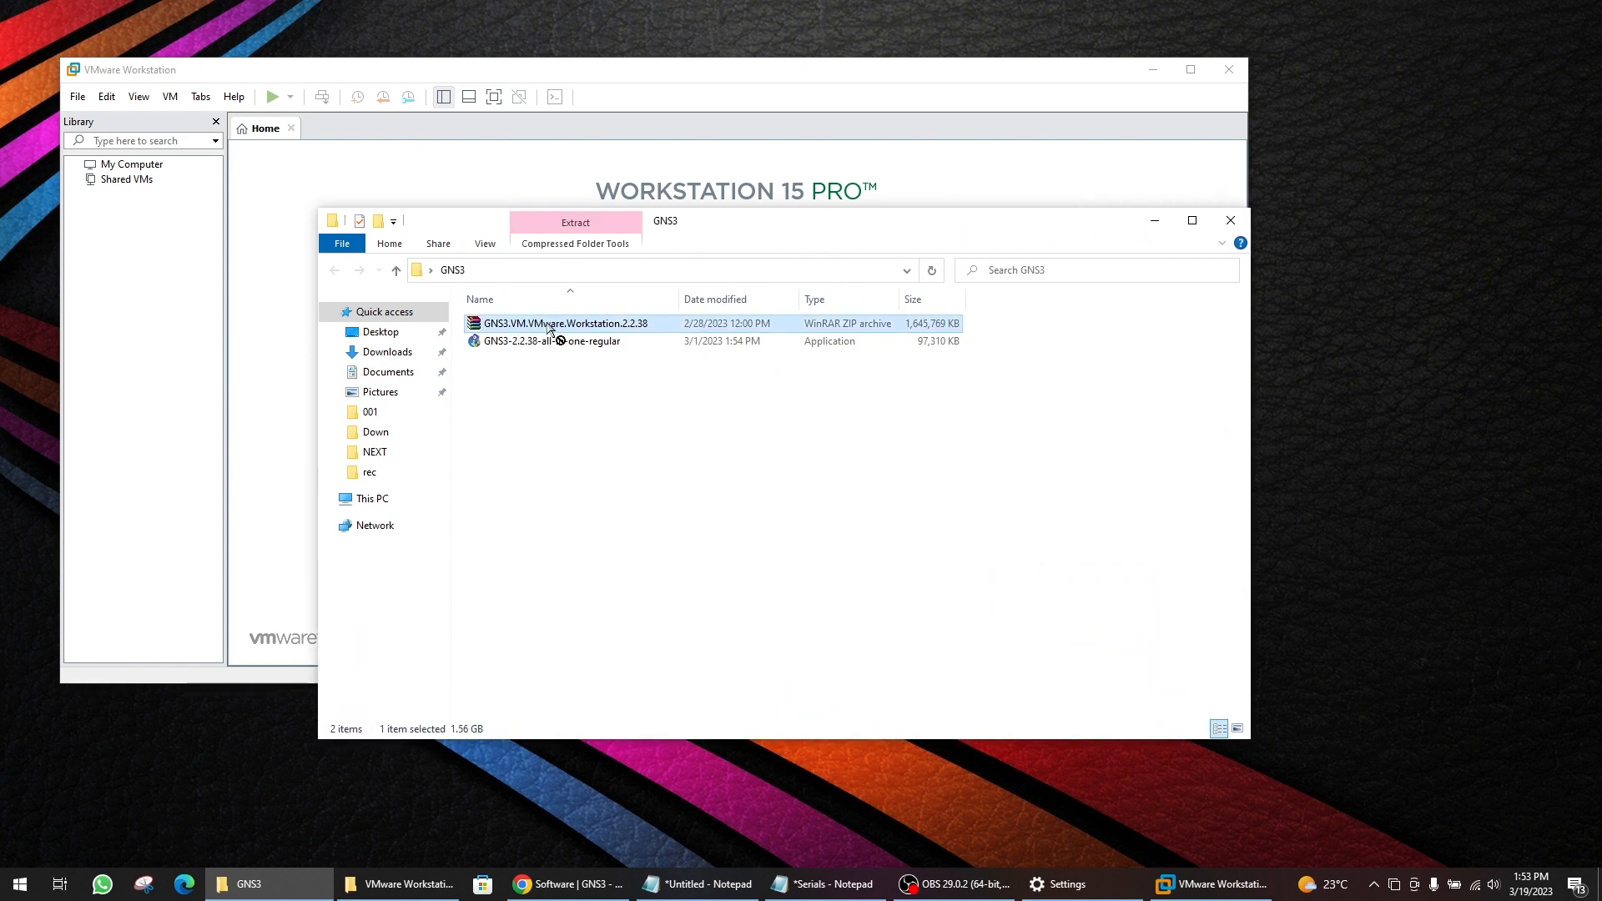
right_click(540, 327)
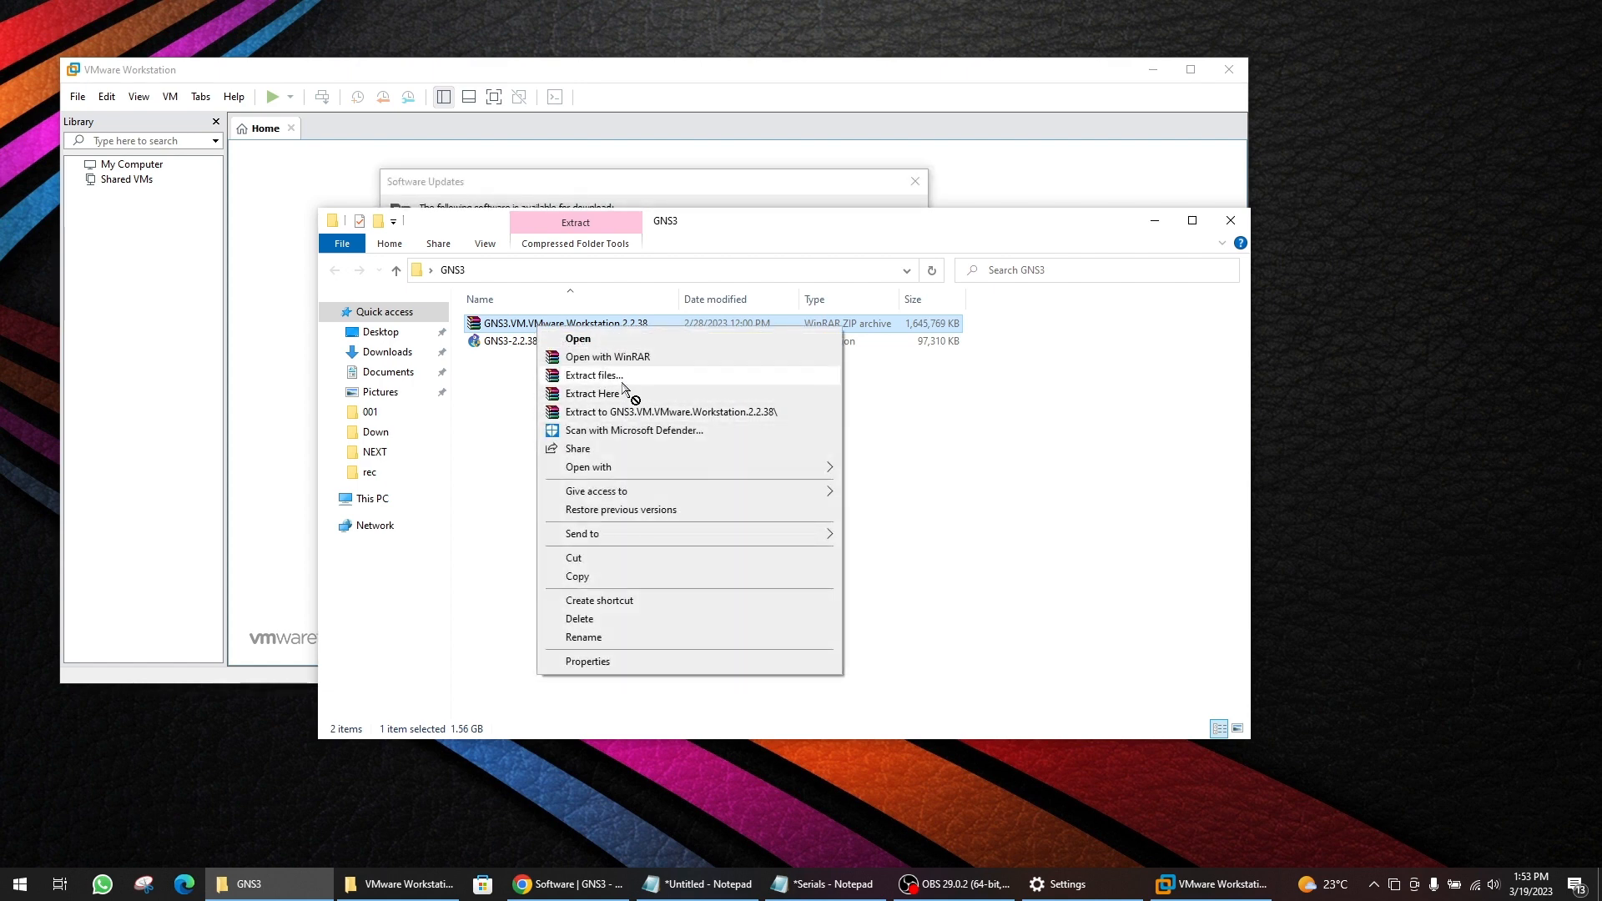
click(596, 394)
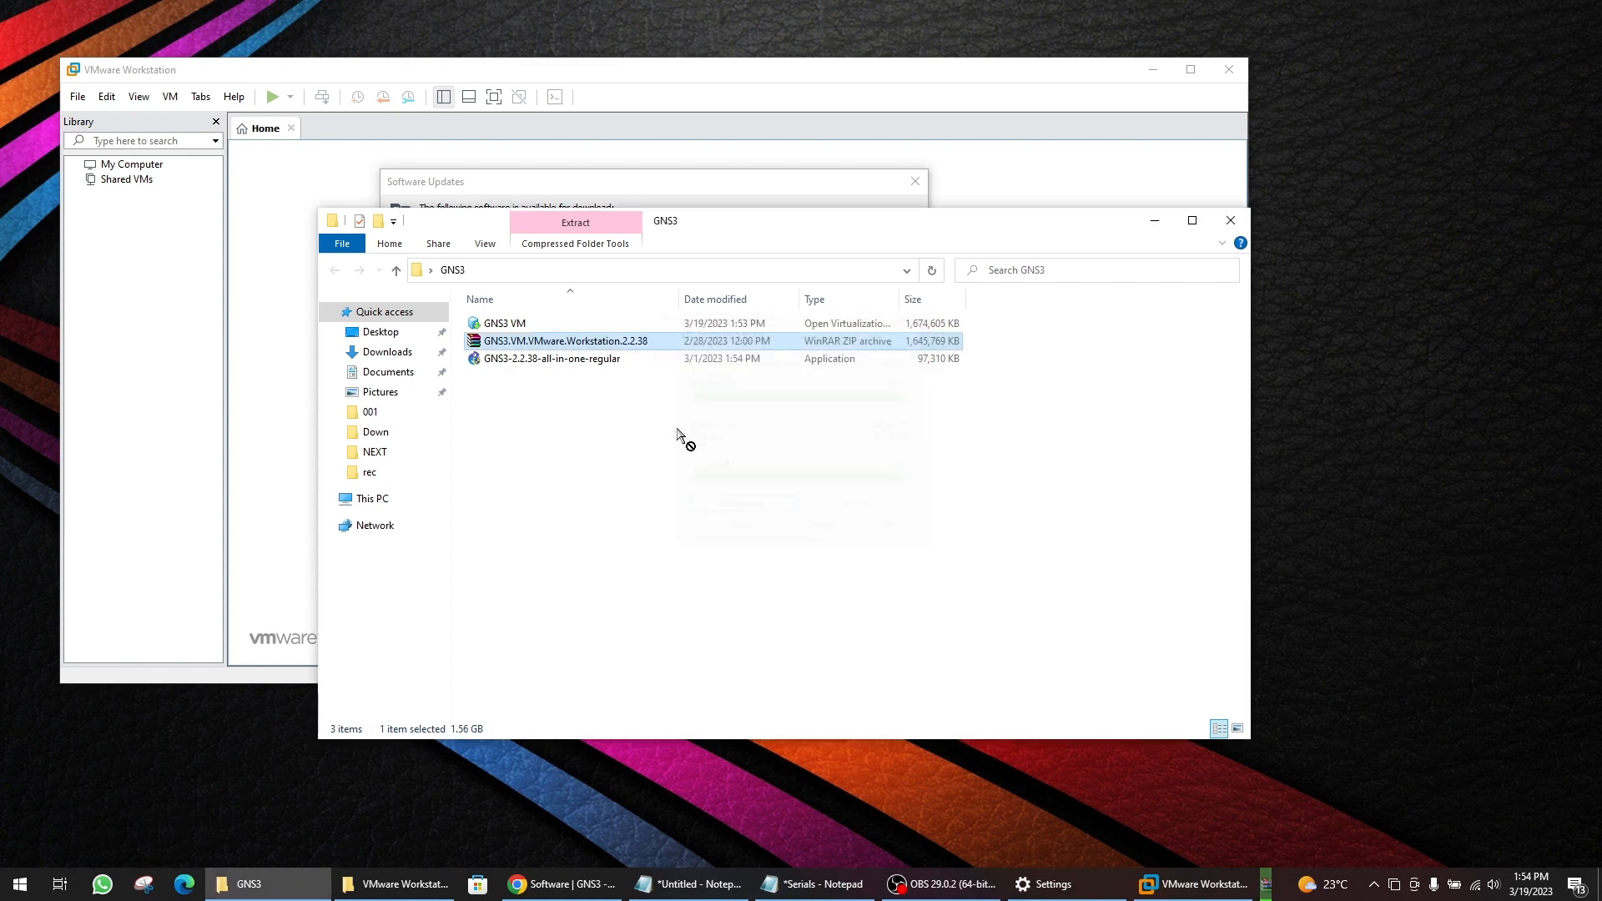
- Examine the file type and size of the extracted GNS3 VM file in its properties
double_click(899, 299)
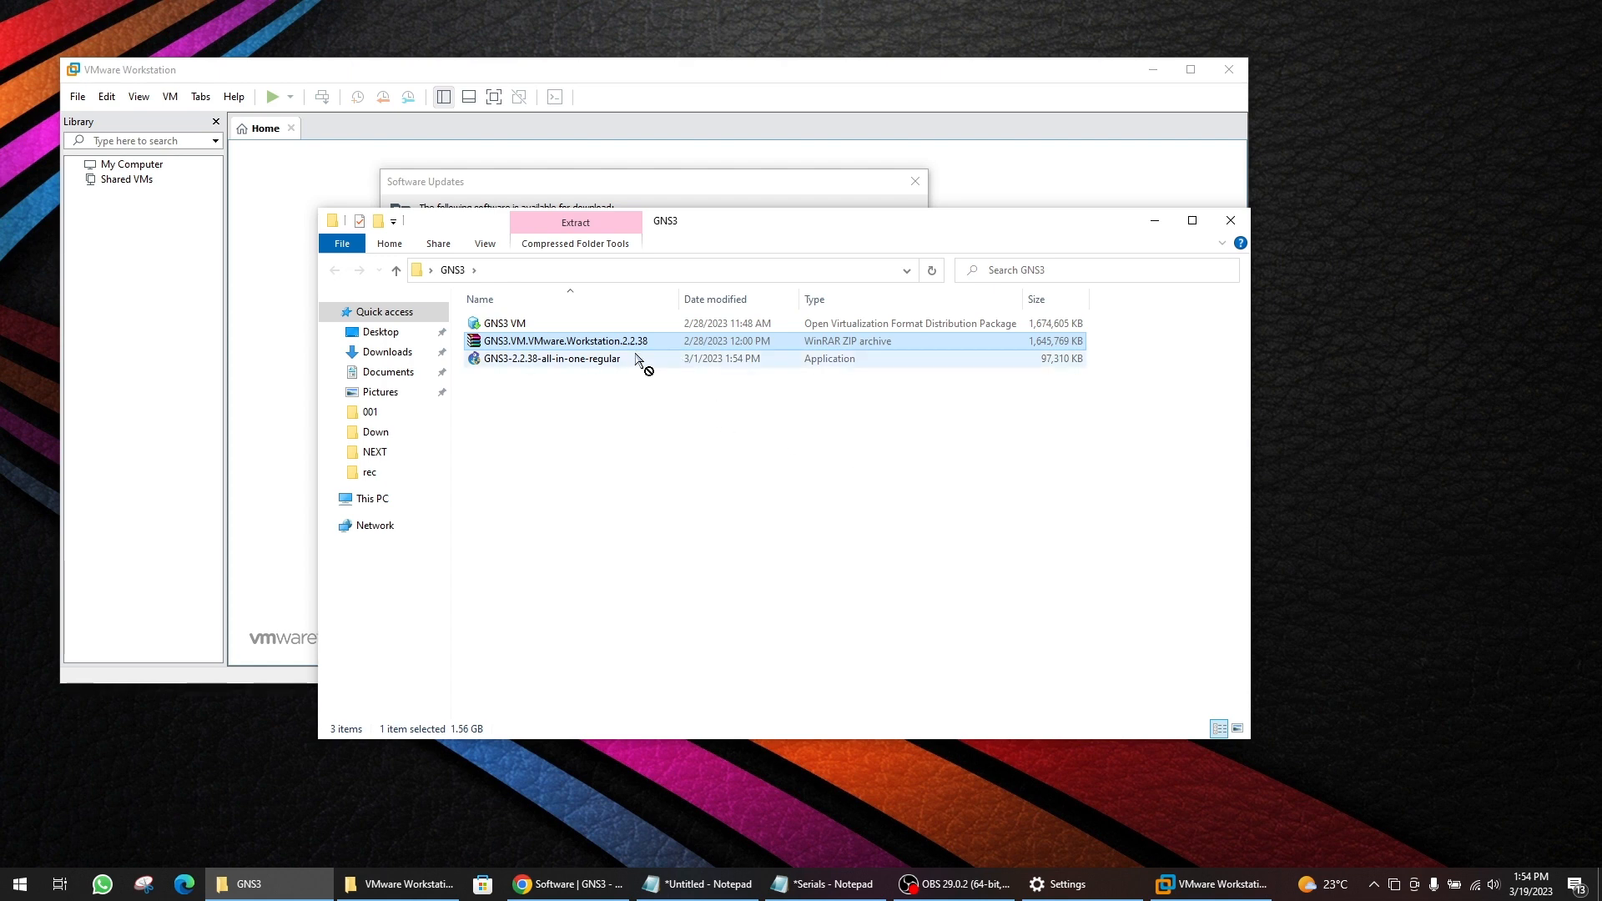
click(516, 324)
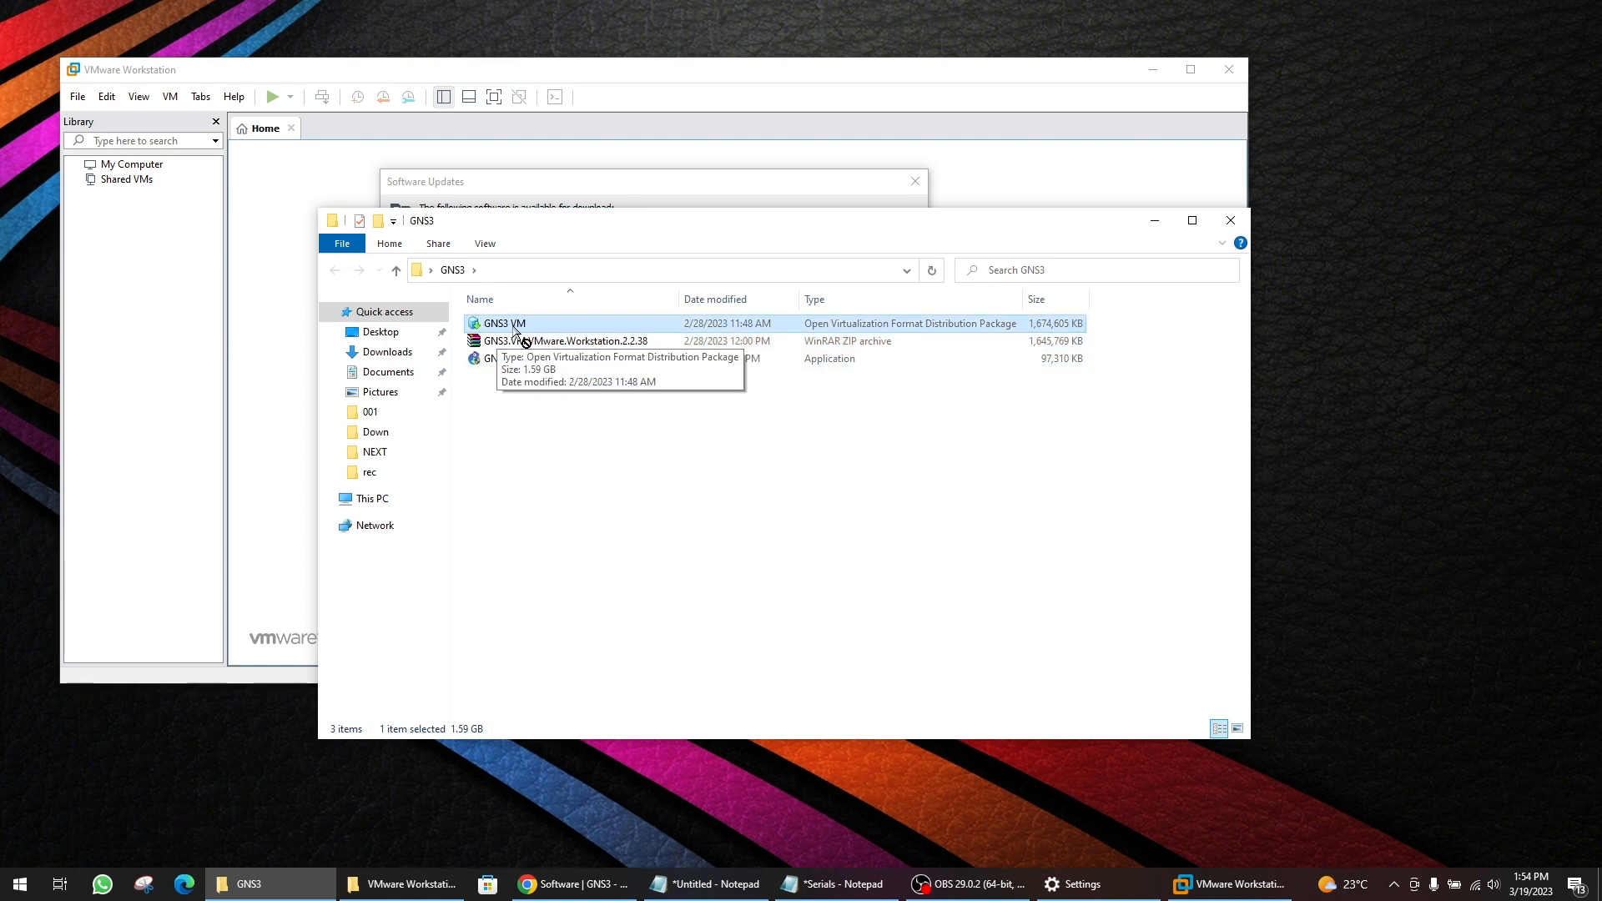
right_click(513, 326)
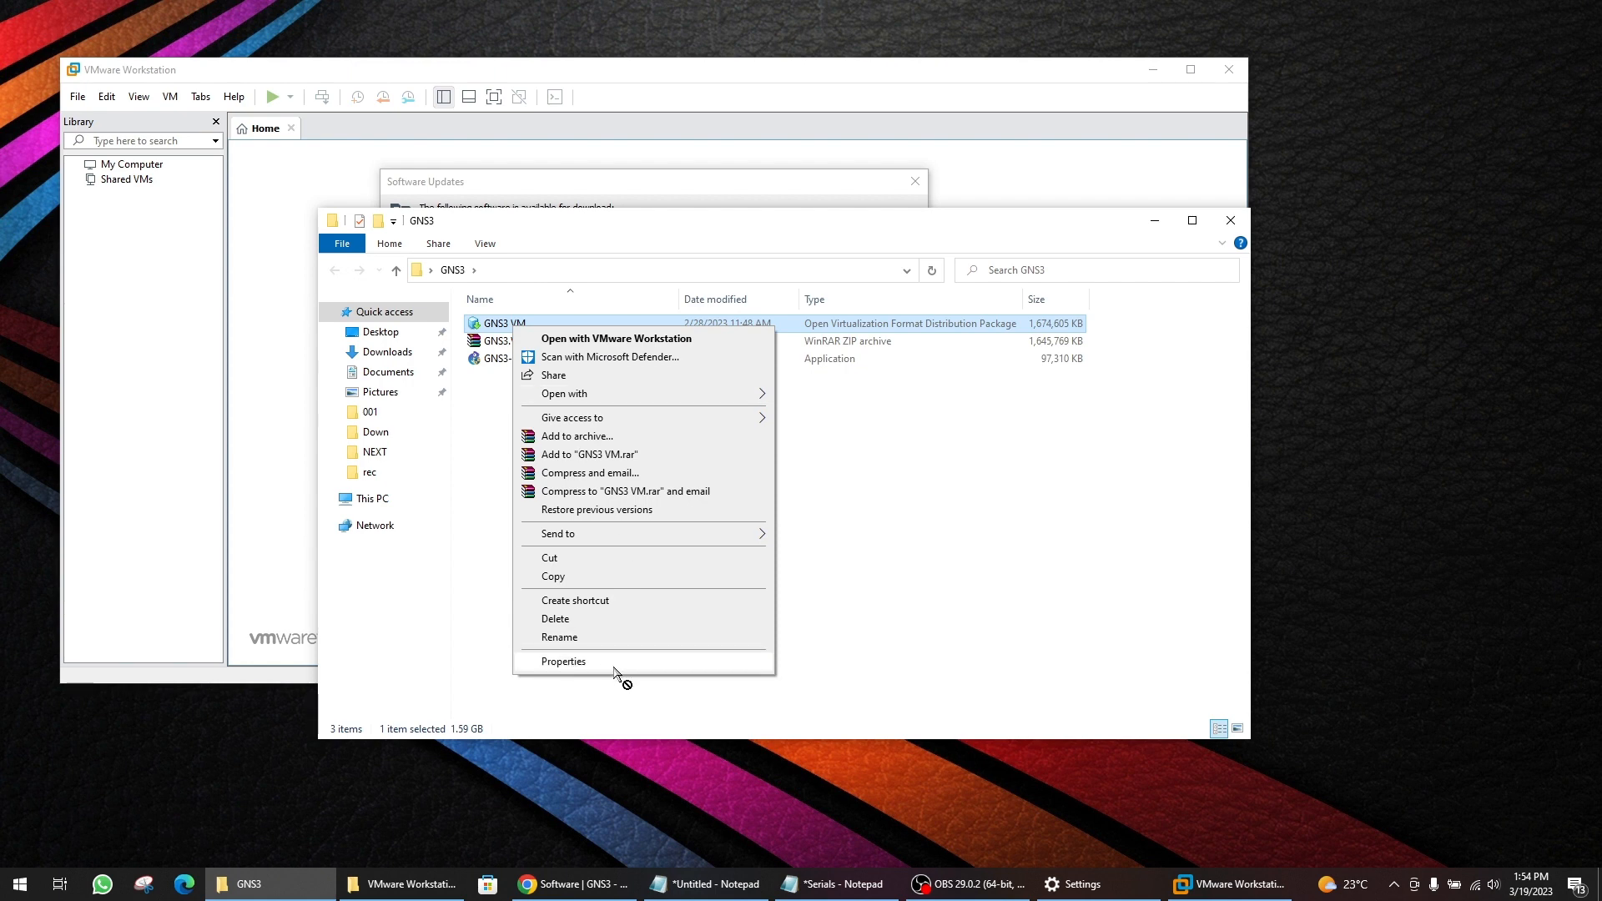
click(564, 661)
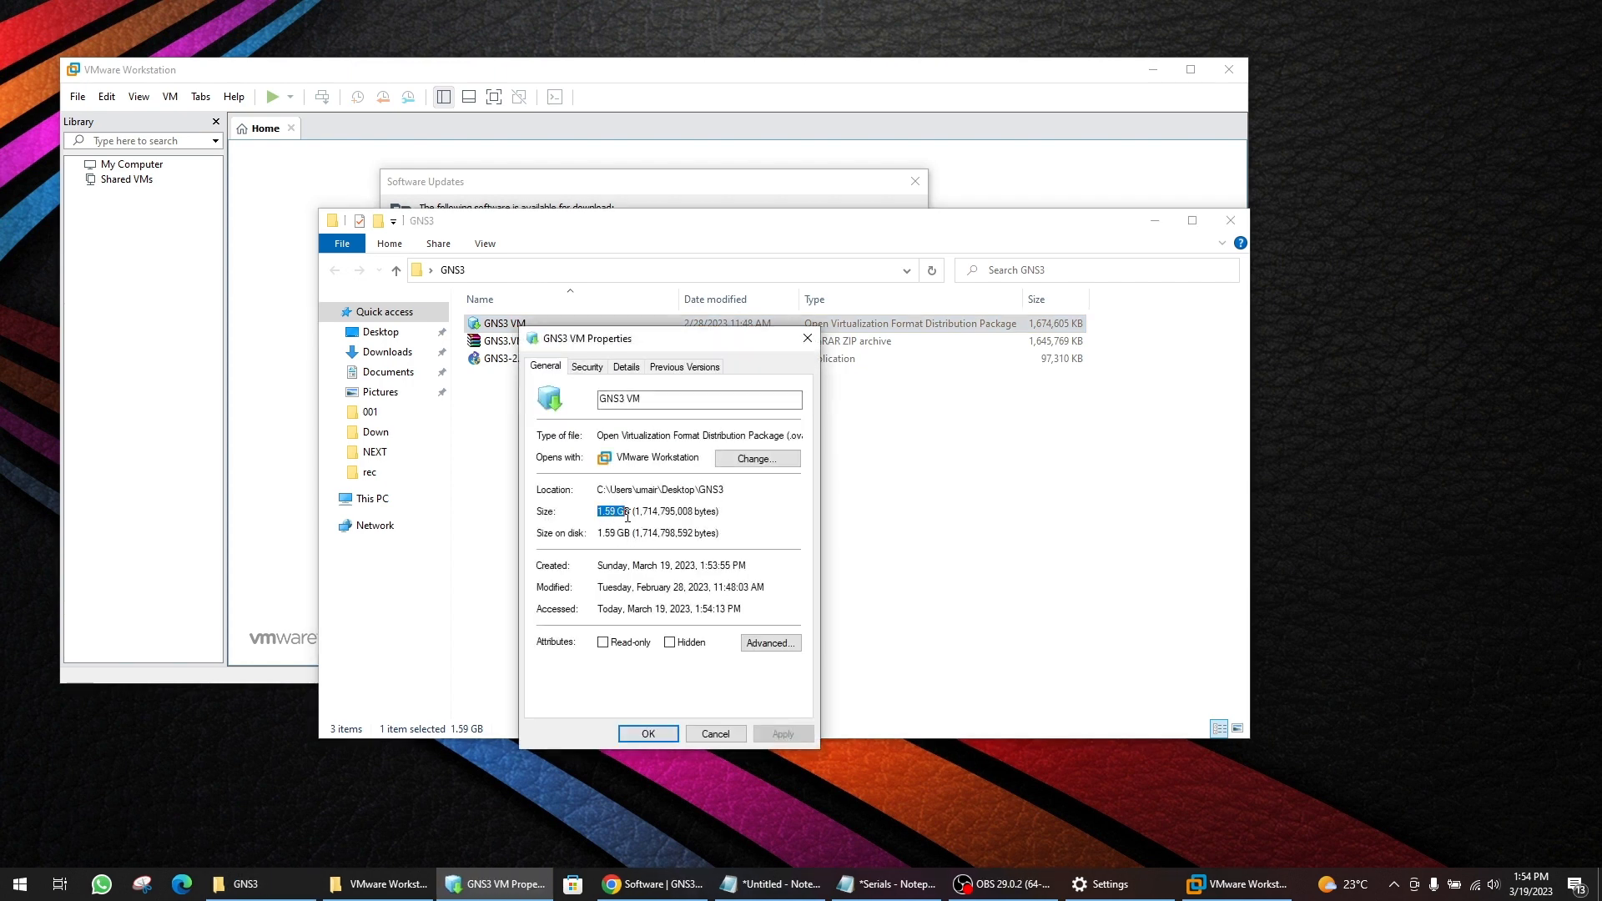
click(806, 338)
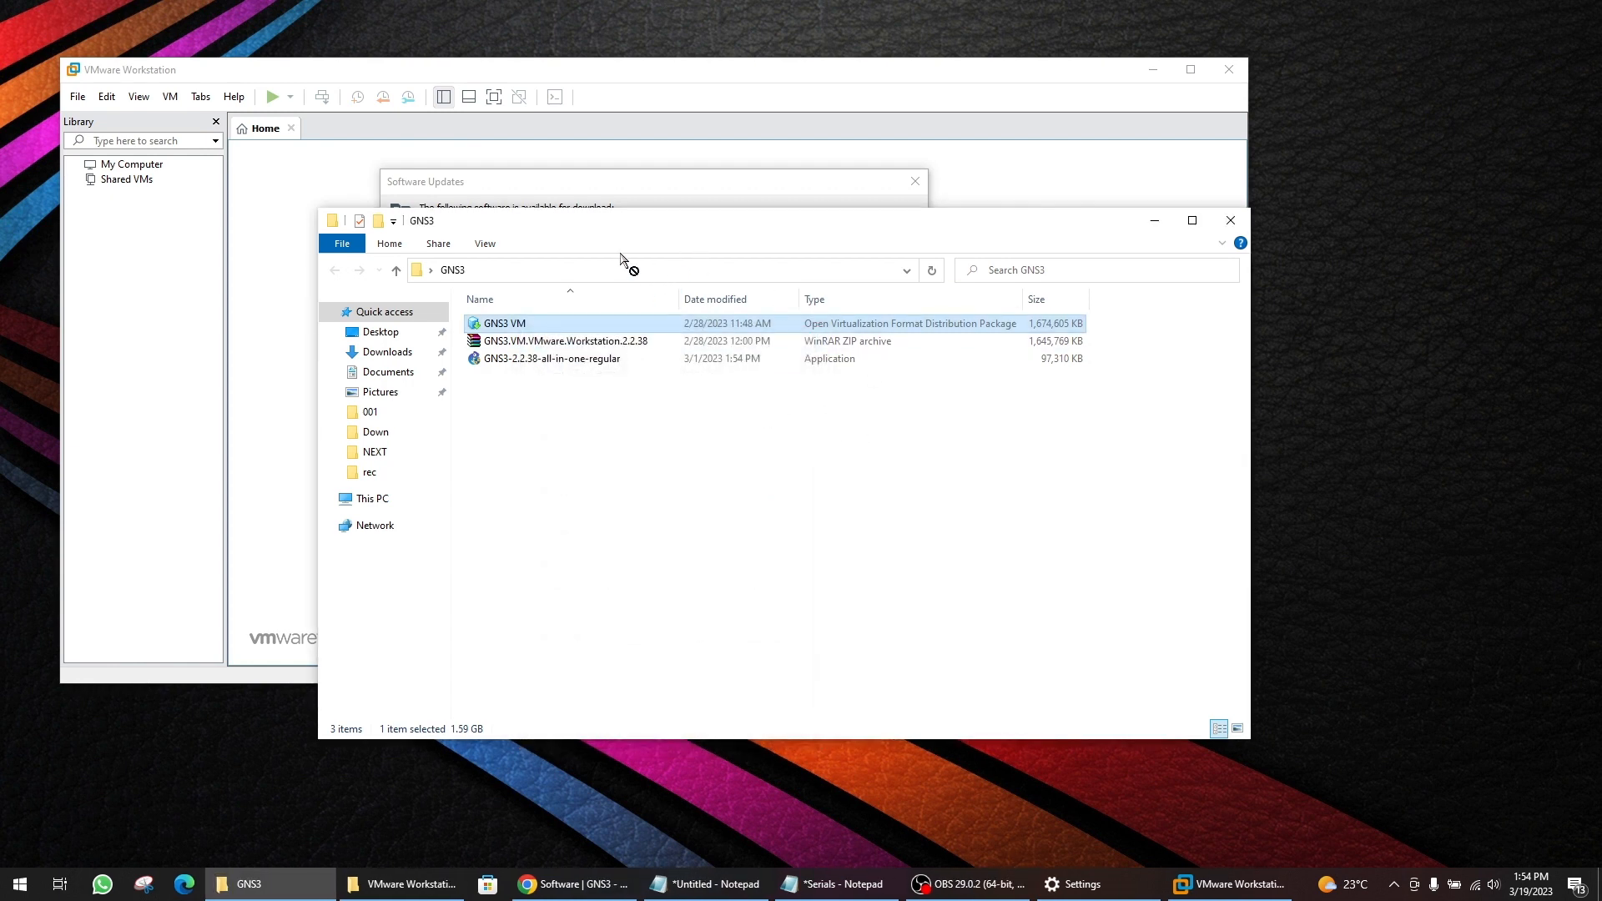
- Return to VMware Workstation and postpone the offered software update with Remind Me Later
drag(631, 225, 636, 369)
click(496, 209)
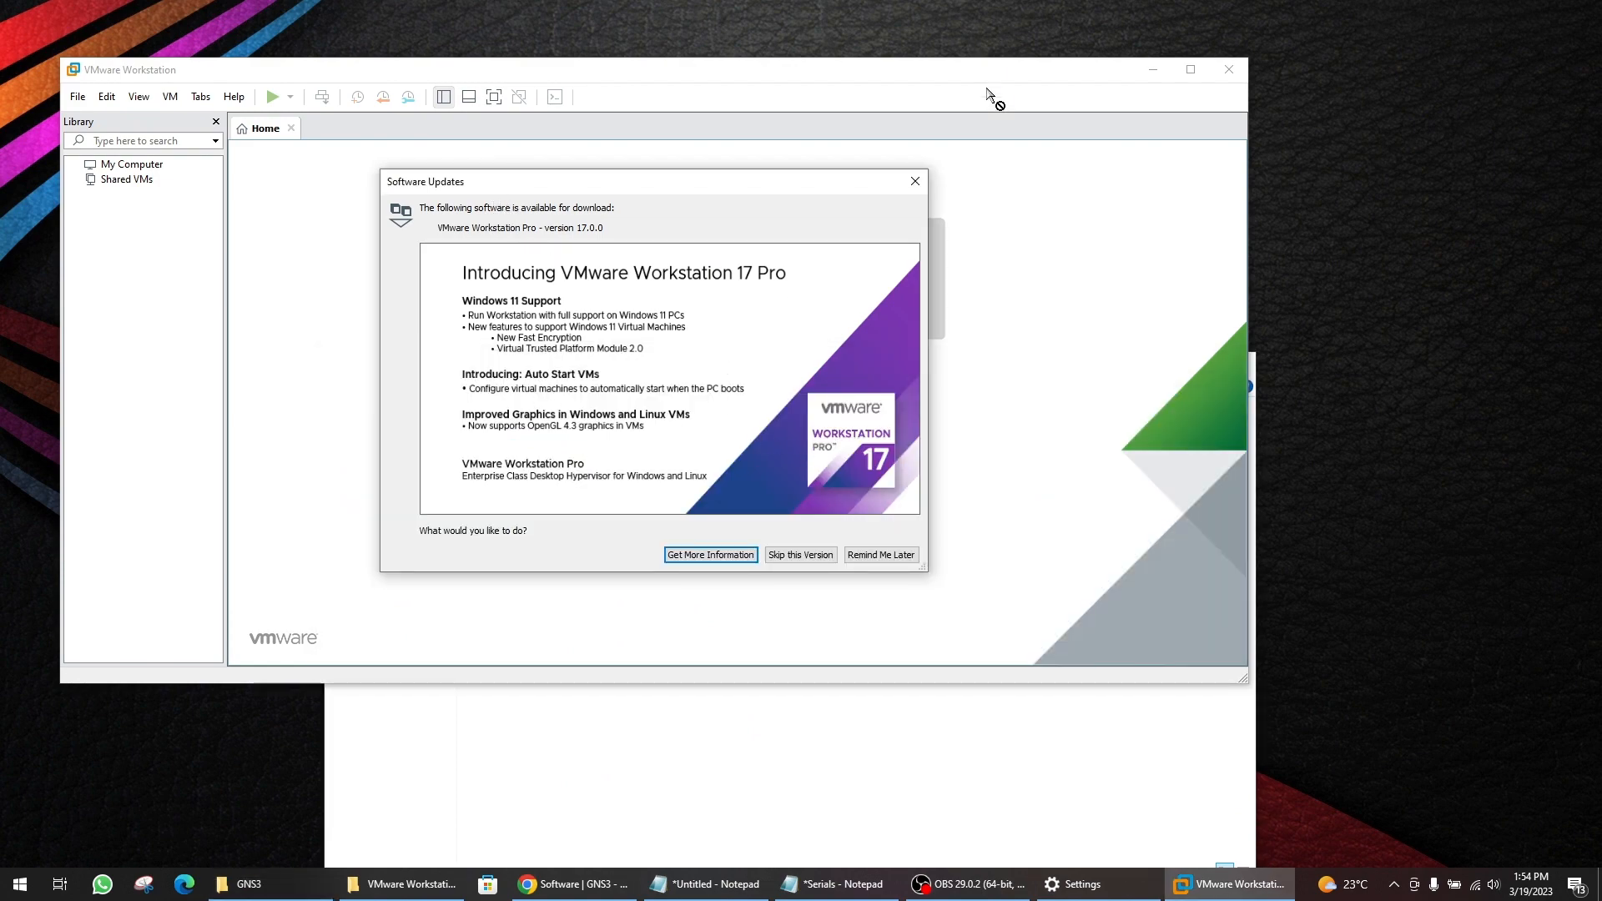
click(881, 556)
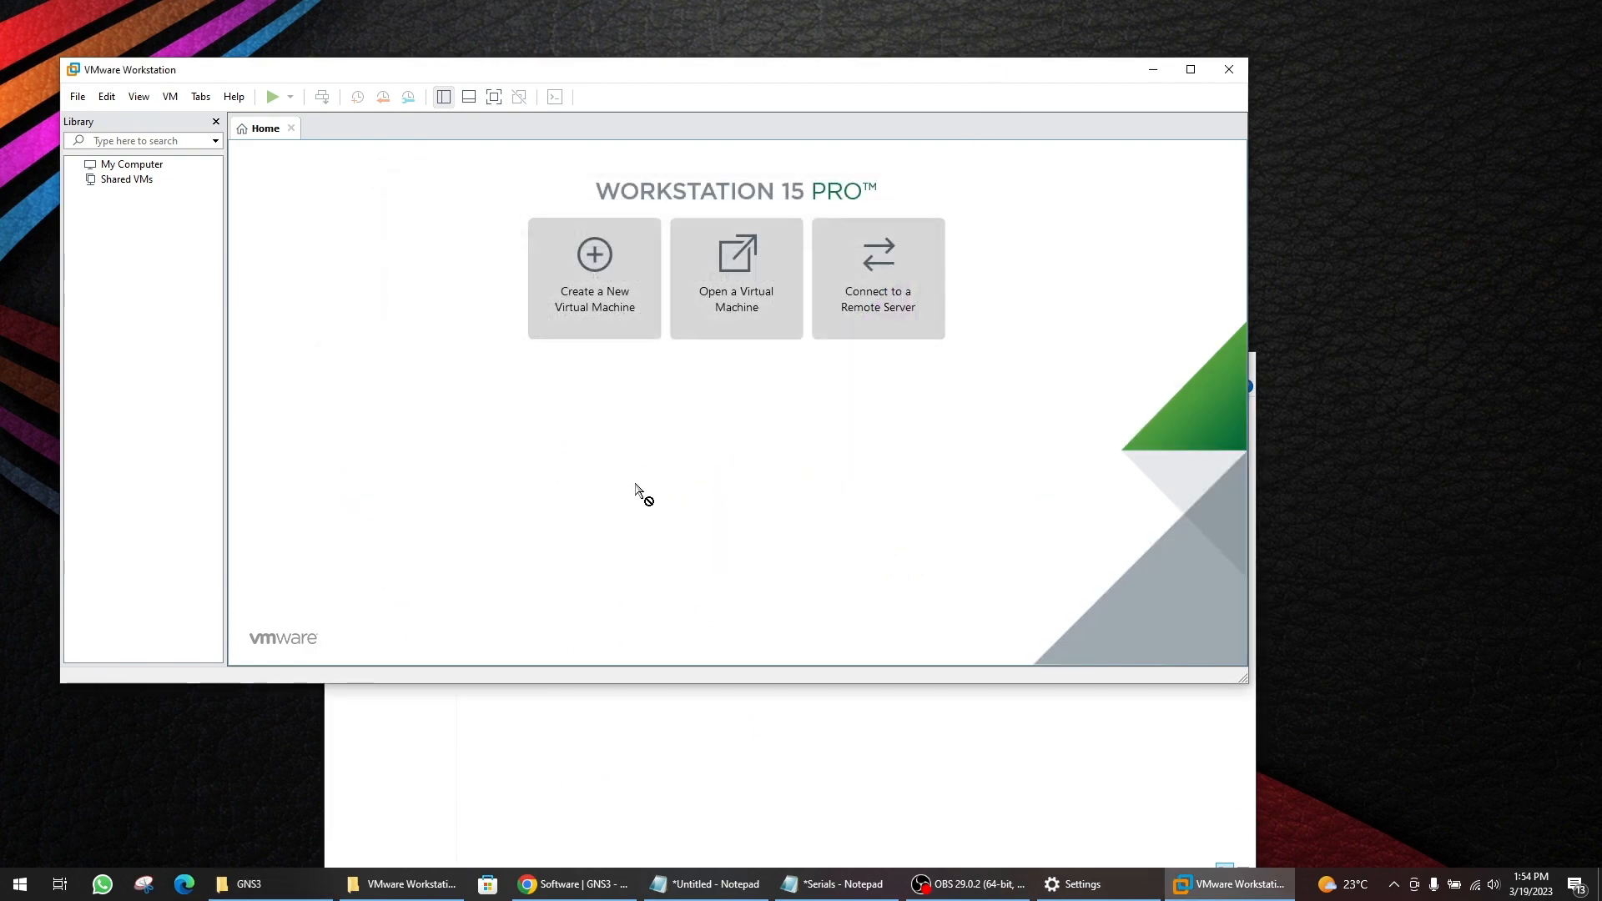
- Open the GNS3 VM file from the GNS3 folder on the Desktop as a virtual machine
click(733, 266)
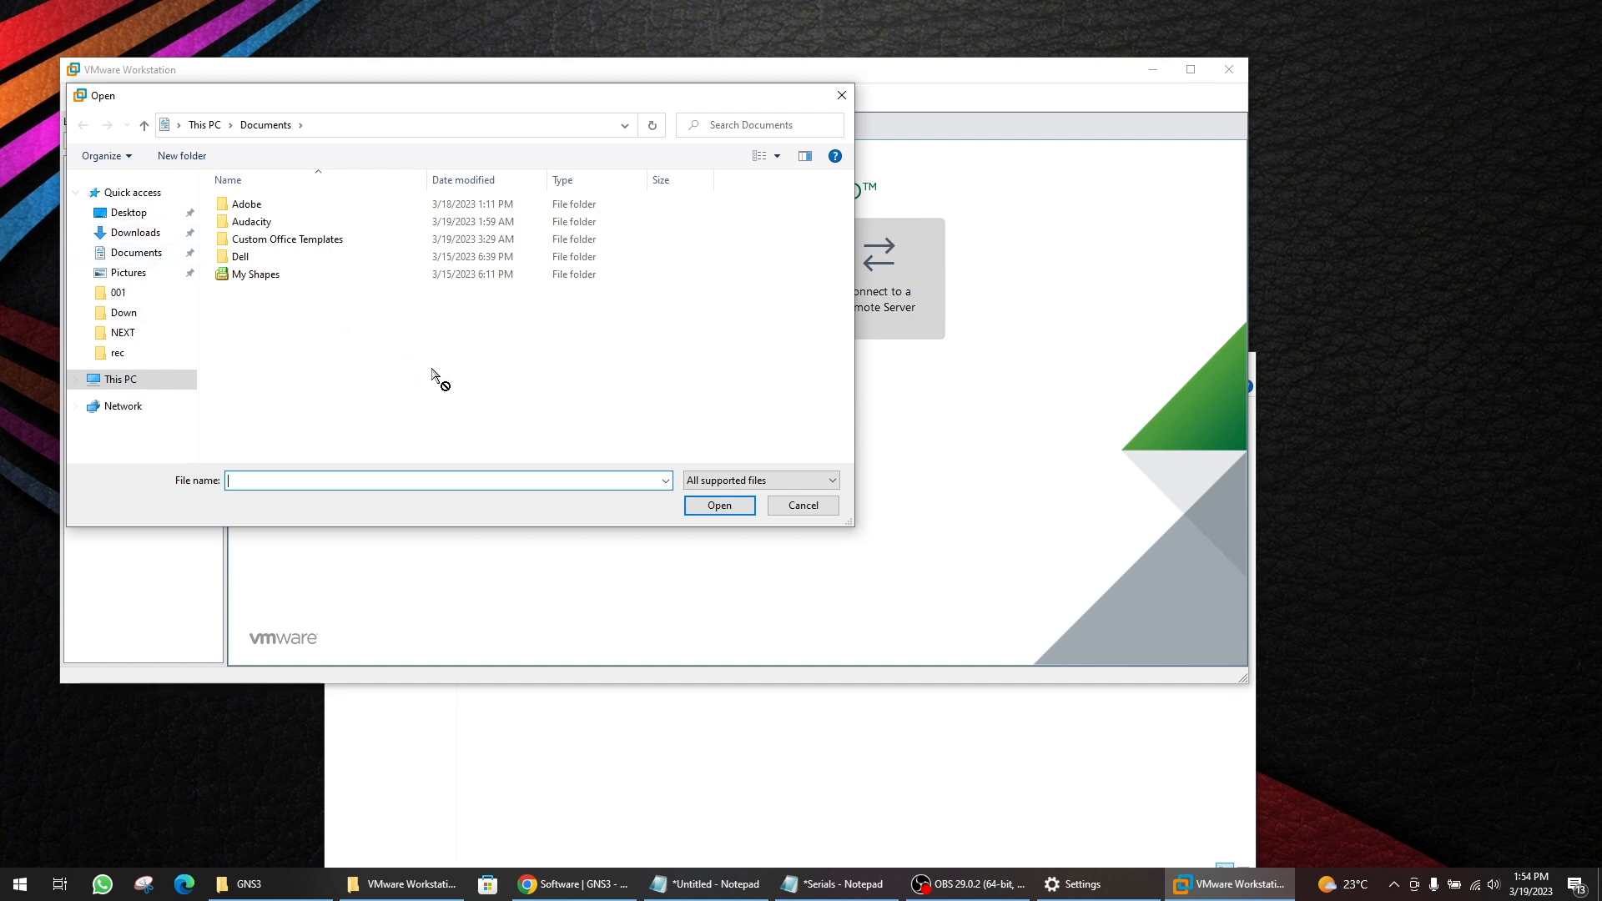
click(117, 213)
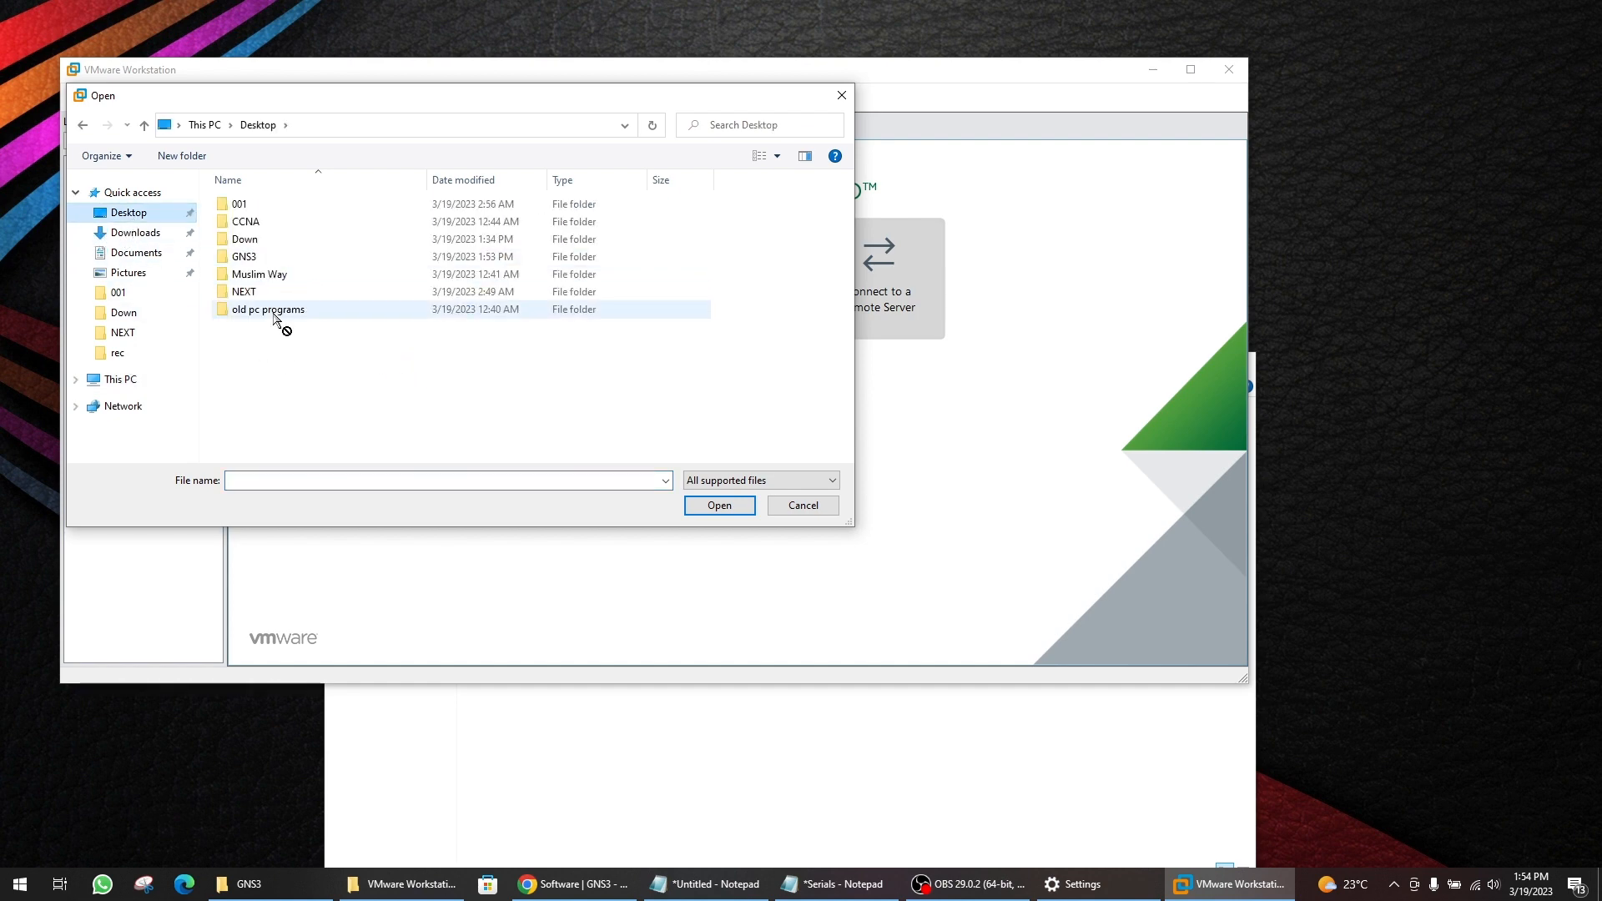
double_click(254, 259)
click(258, 207)
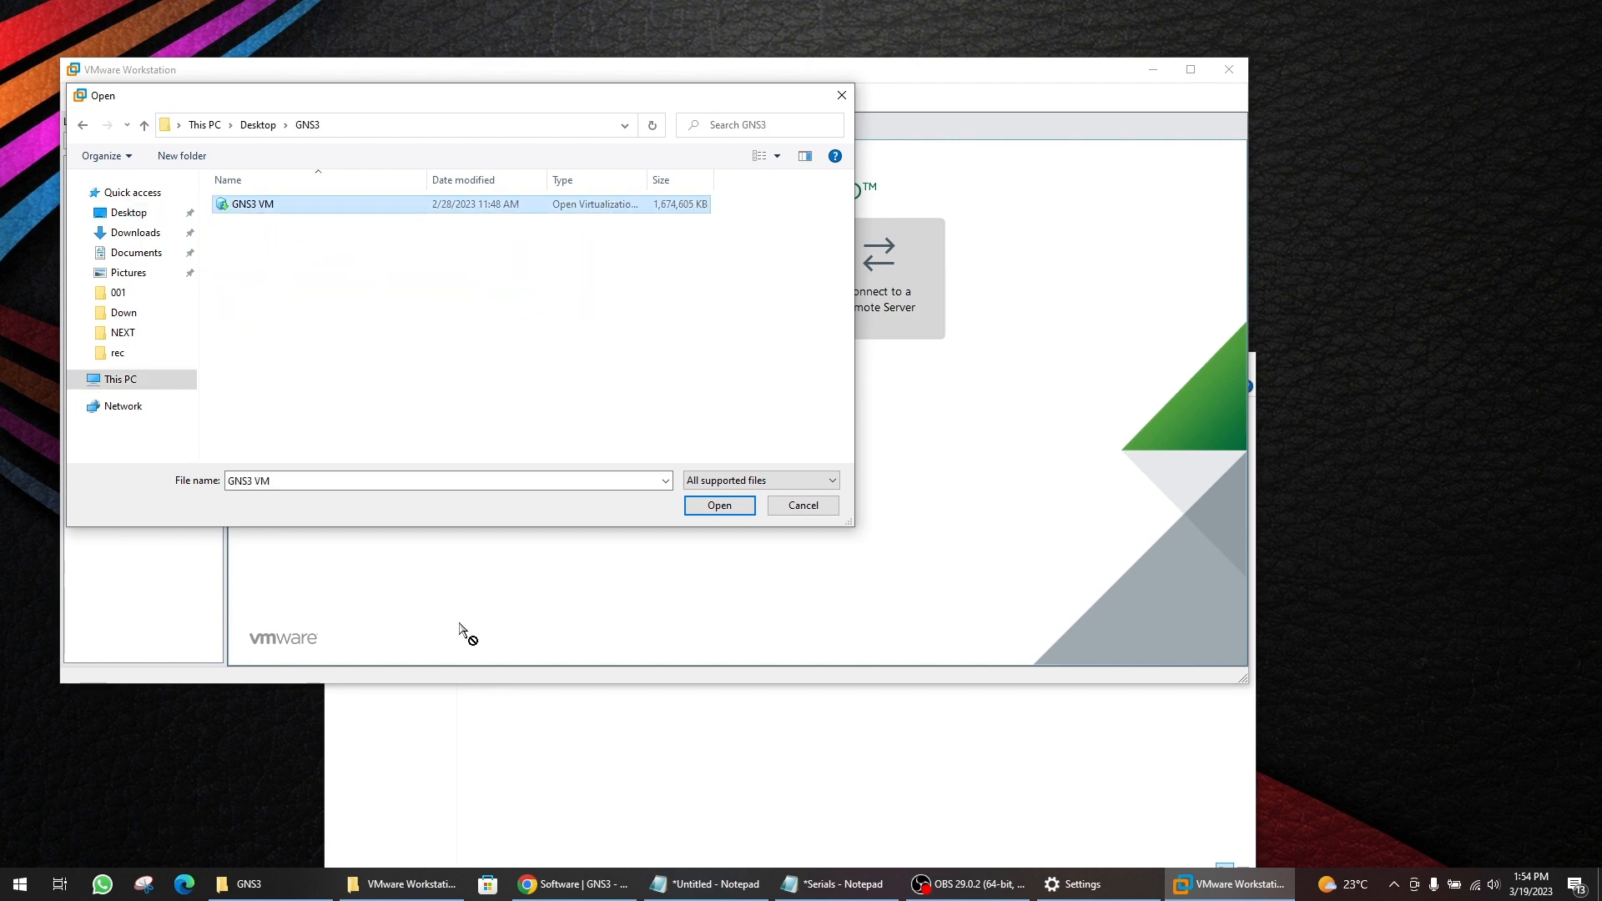
click(543, 731)
drag(500, 472, 723, 515)
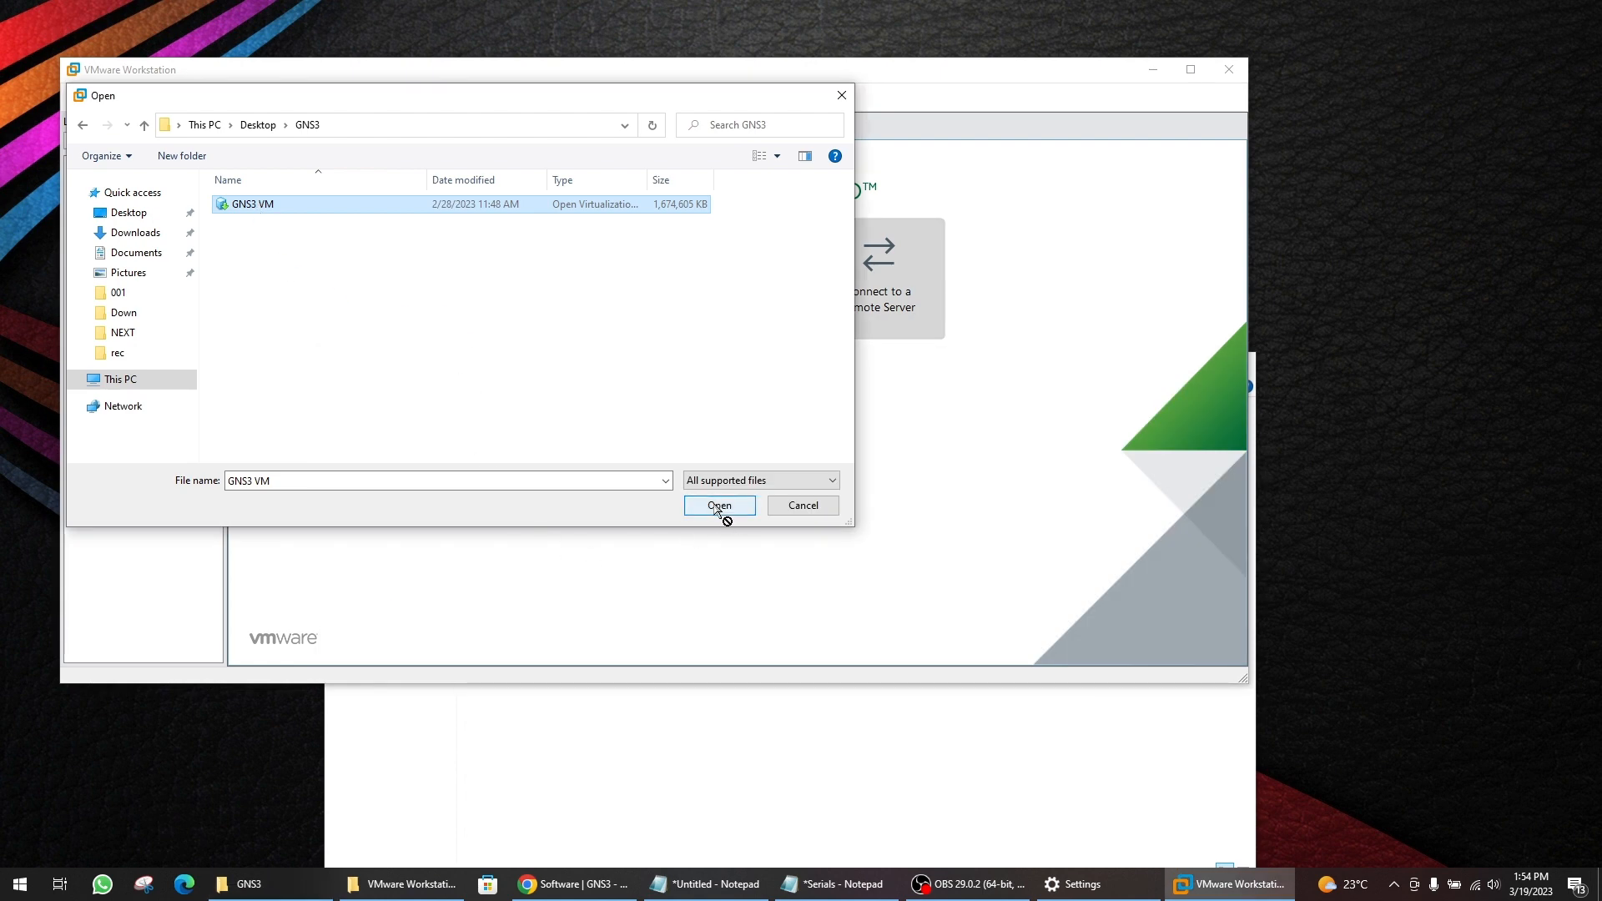
click(722, 510)
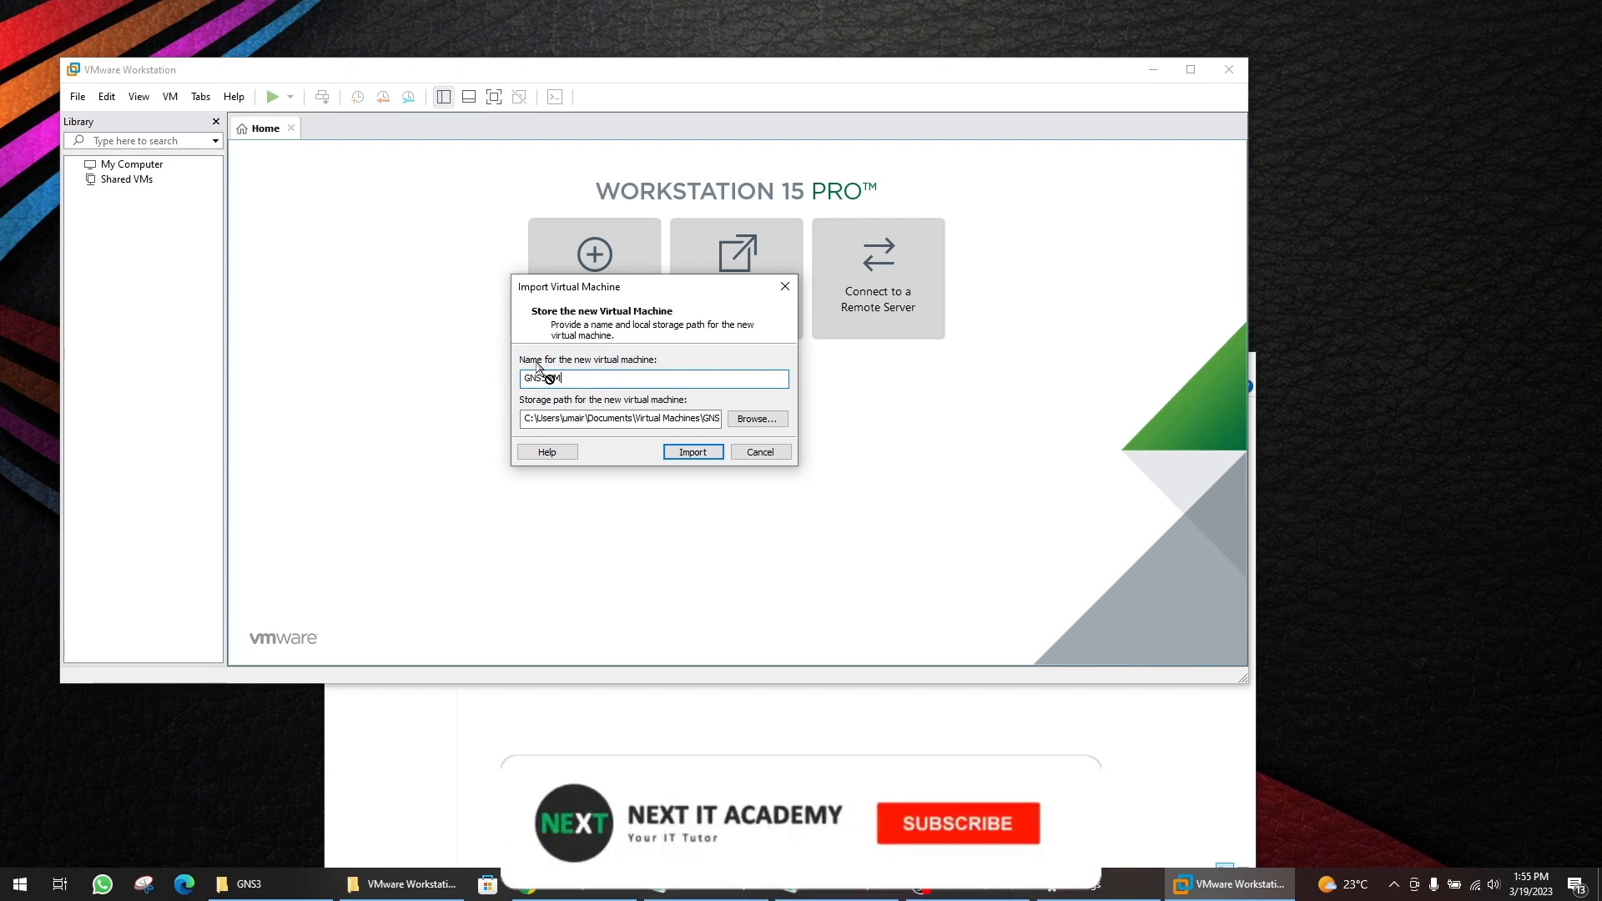
- Import the virtual machine under the name GNS3 VM, keeping the default storage path
drag(573, 377, 545, 384)
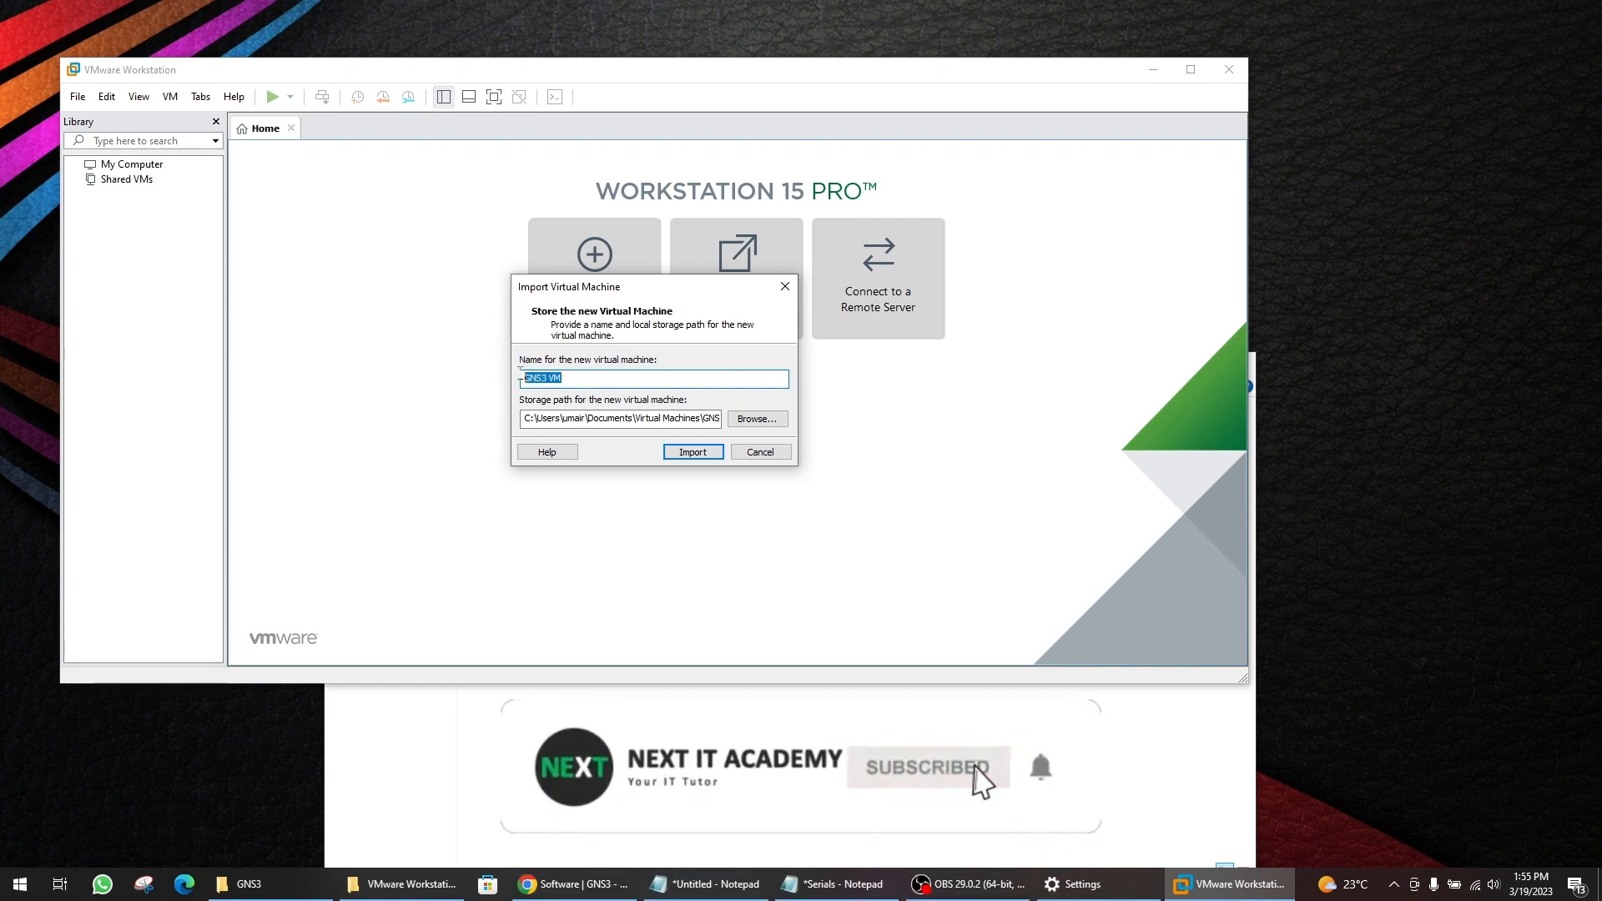
click(546, 382)
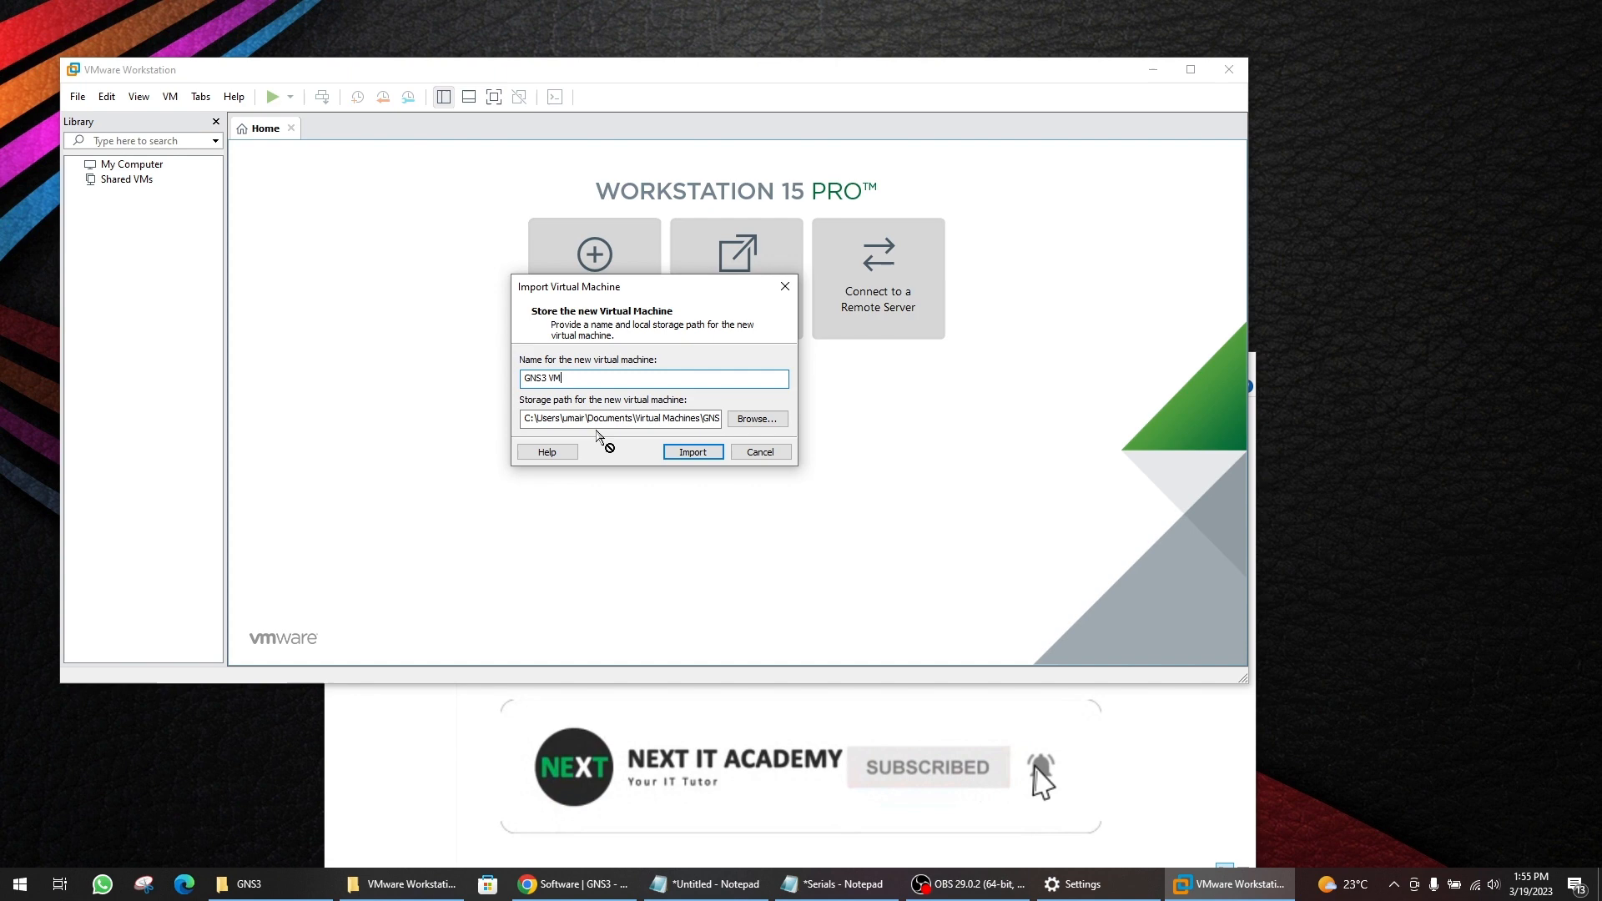
click(692, 452)
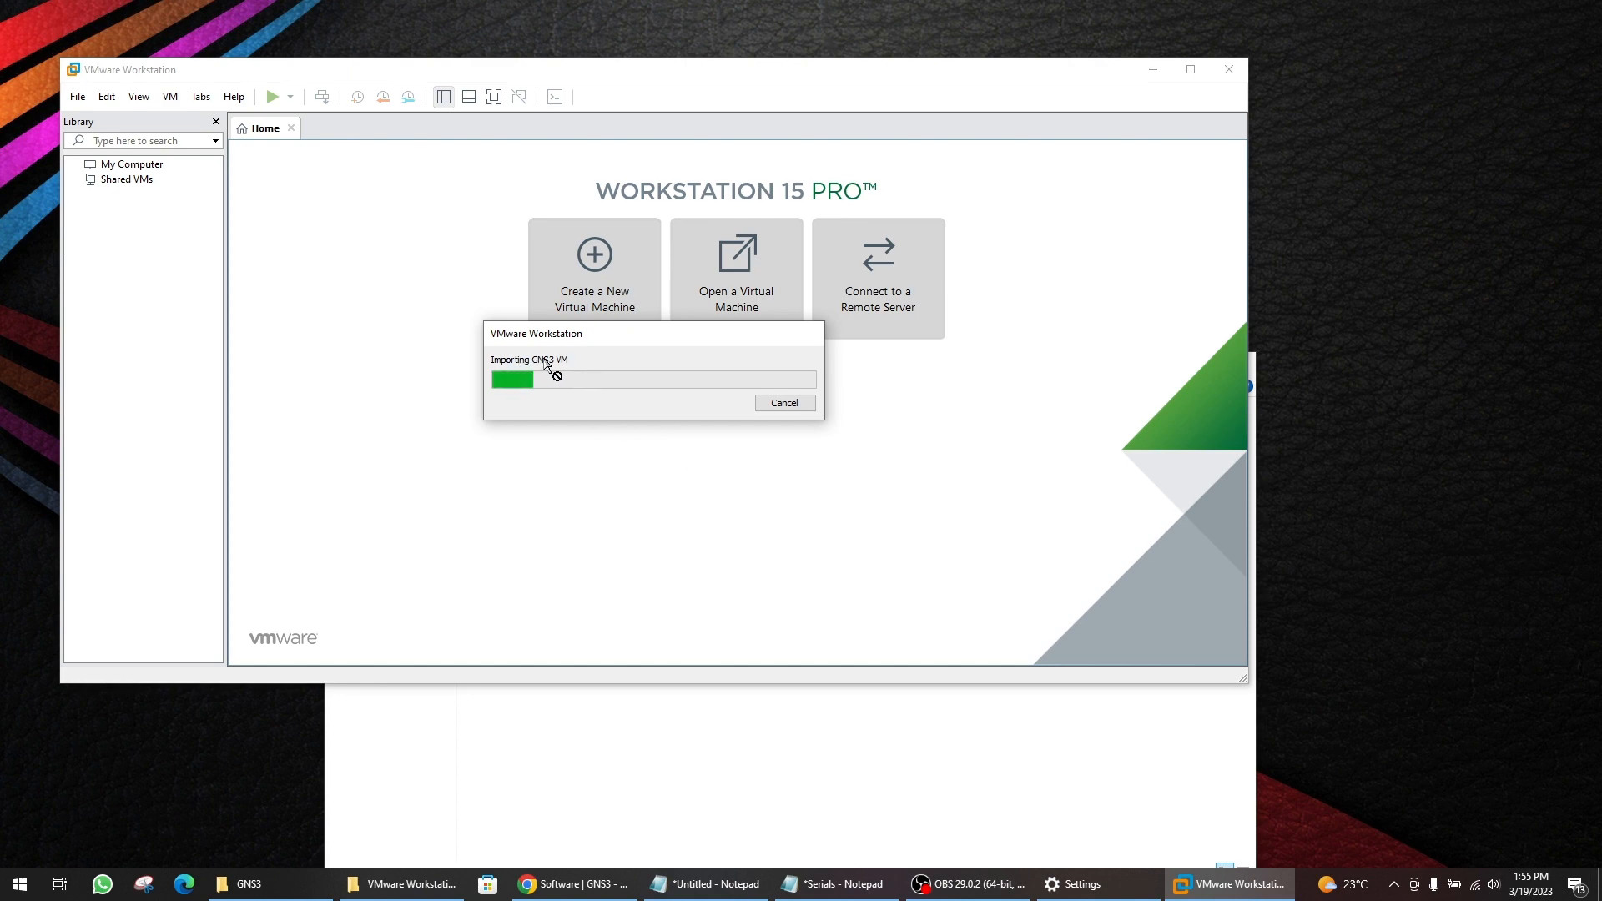
- Close the GNS3 folder window and bring the VMware Workstation window with the imported GNS3 VM into view
click(594, 784)
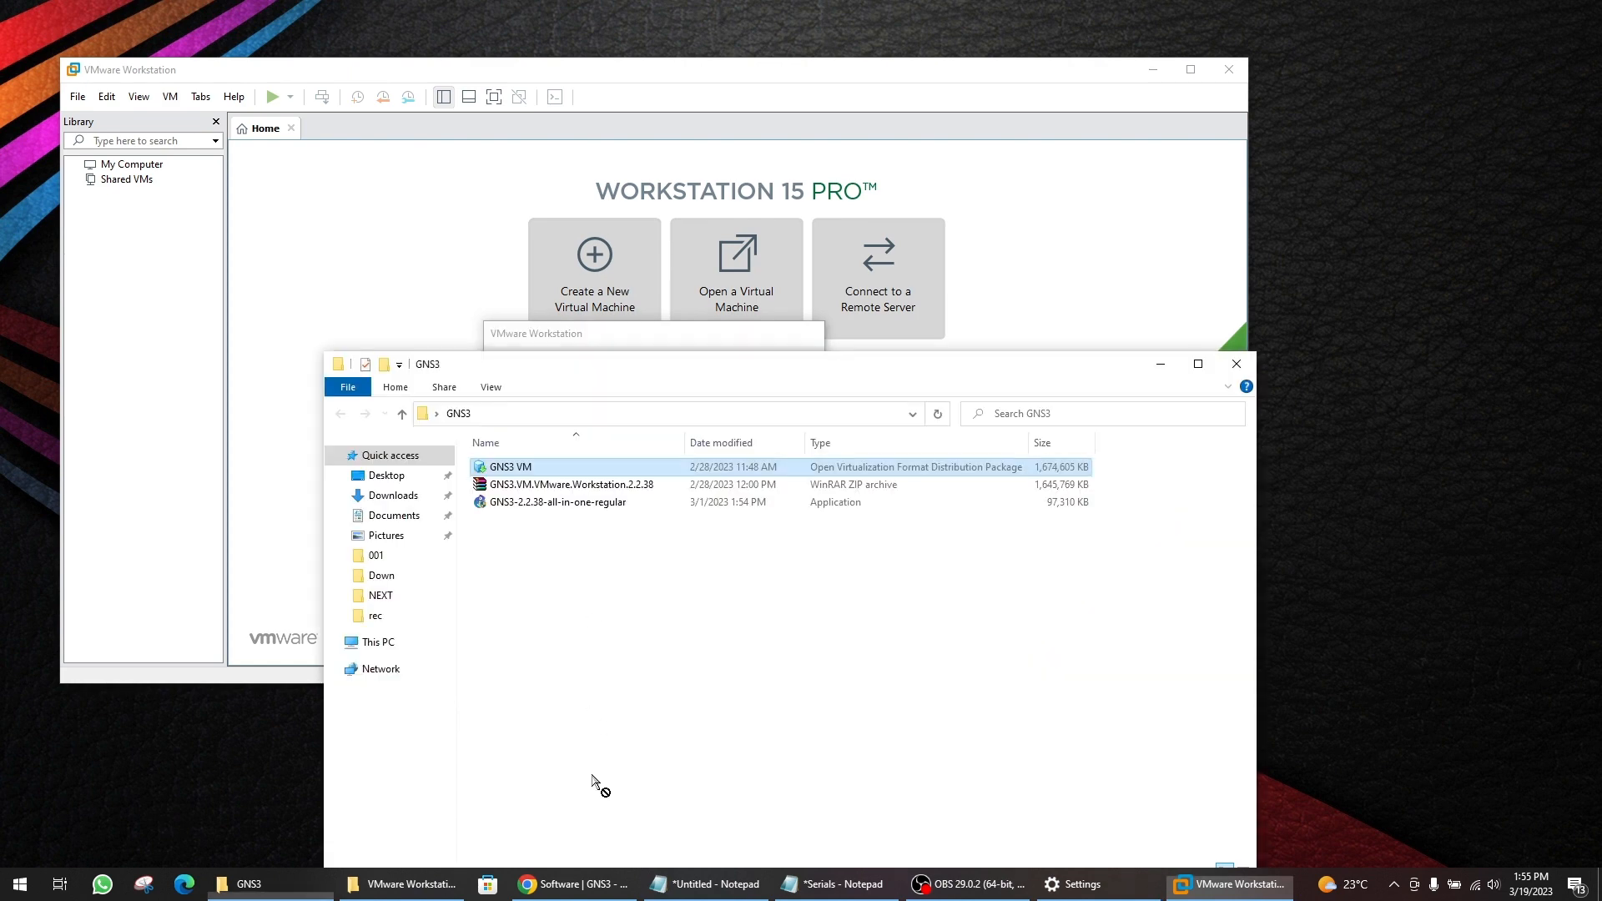
drag(529, 357, 543, 513)
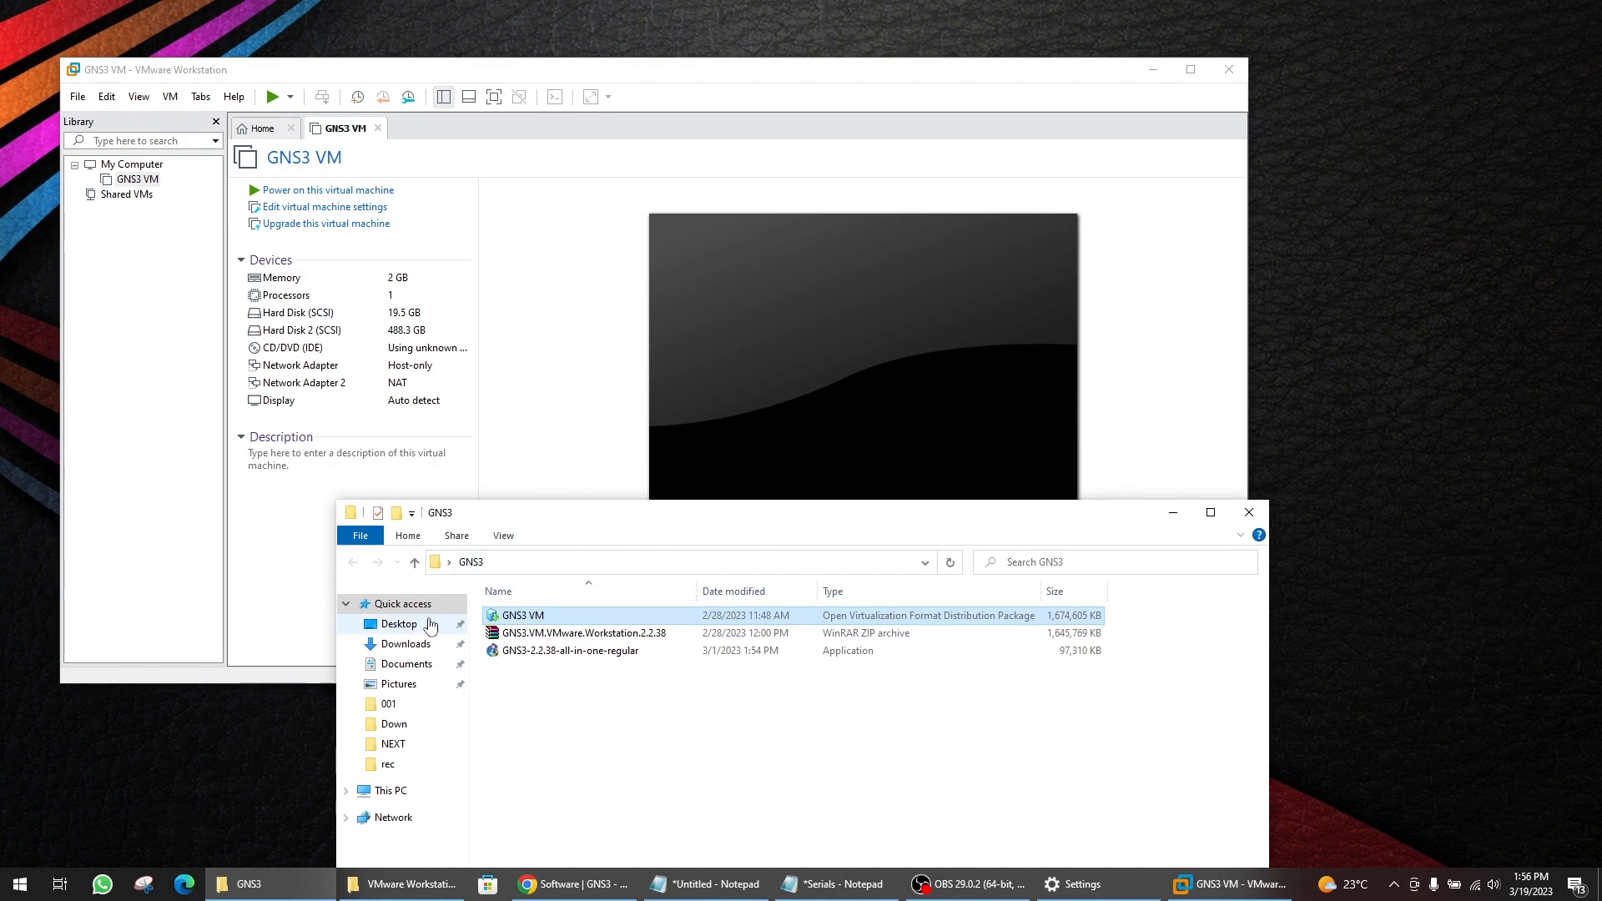
click(143, 384)
click(722, 777)
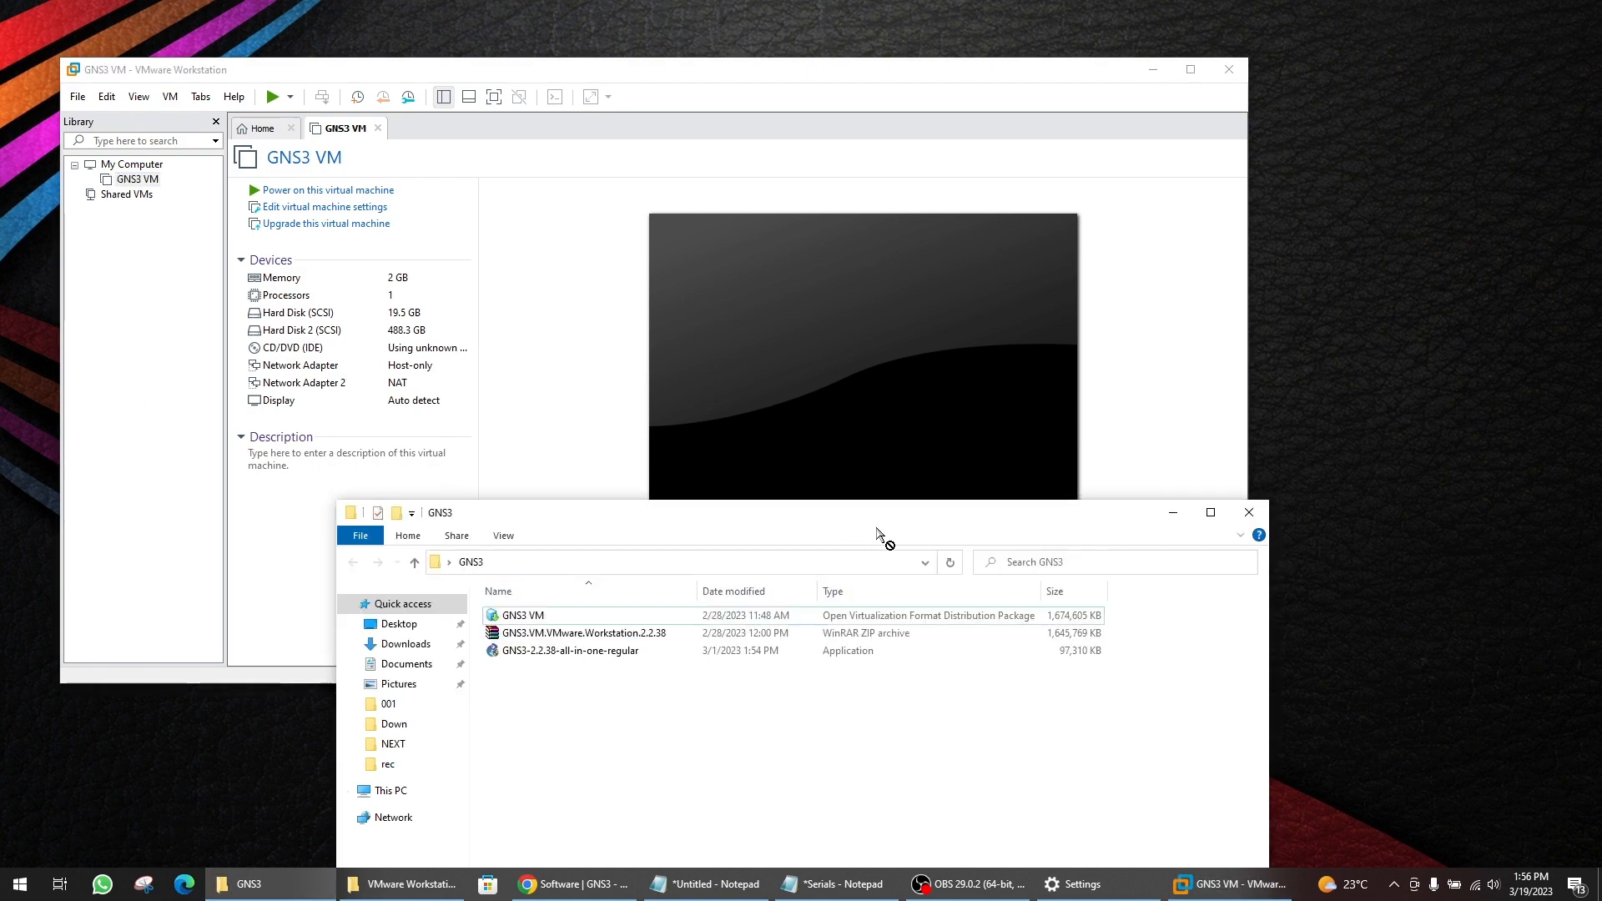
drag(889, 519, 813, 248)
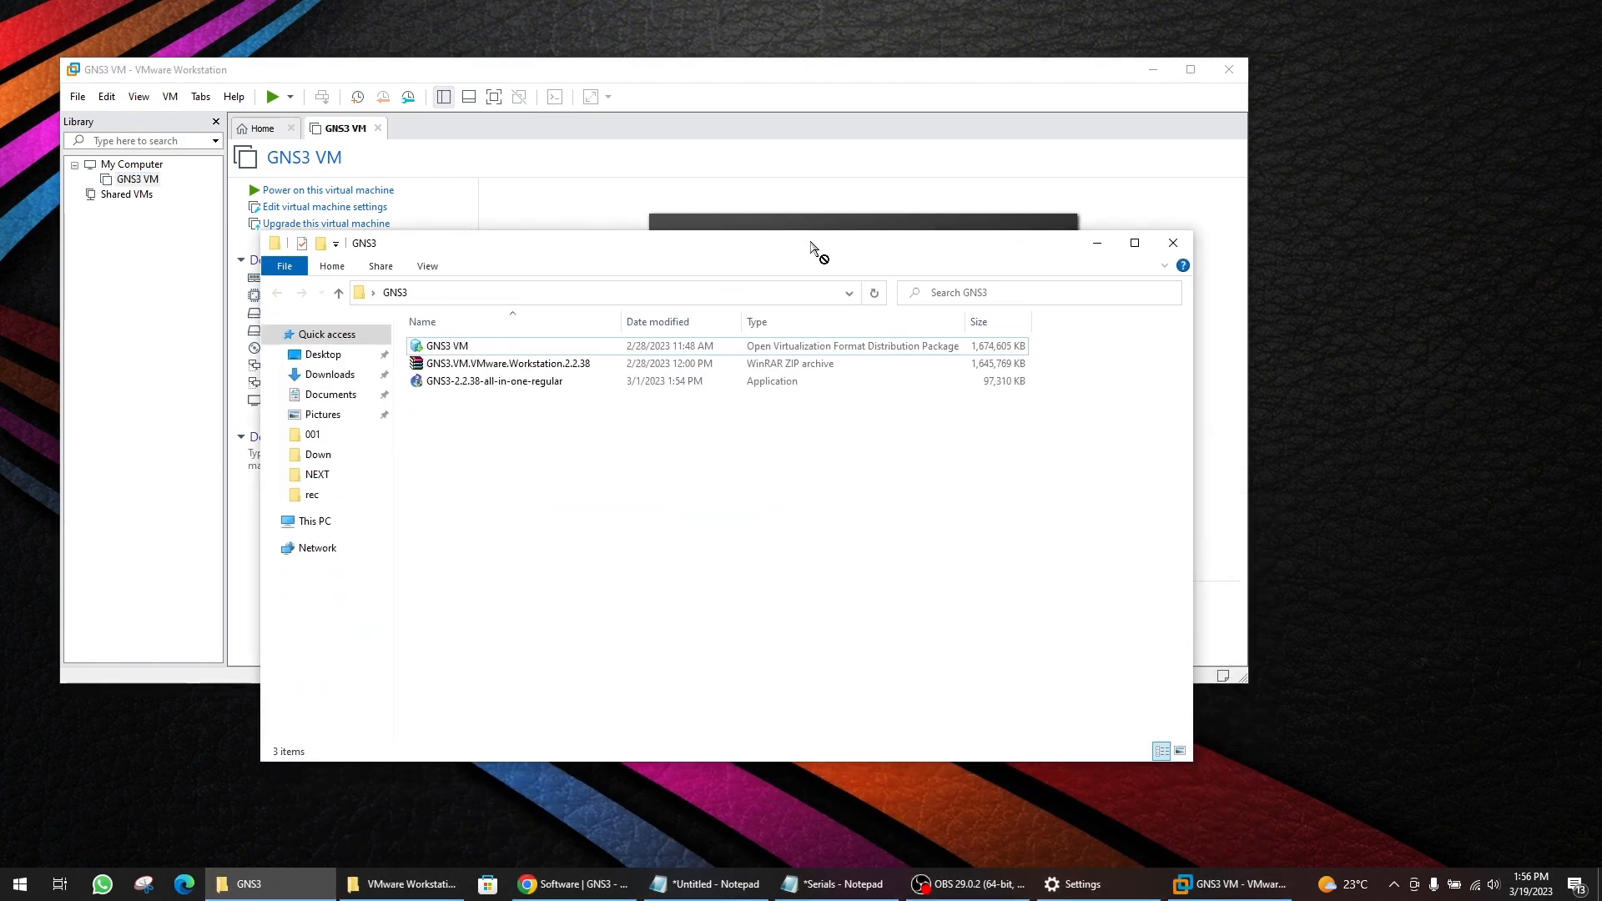
click(1173, 243)
drag(320, 81, 373, 82)
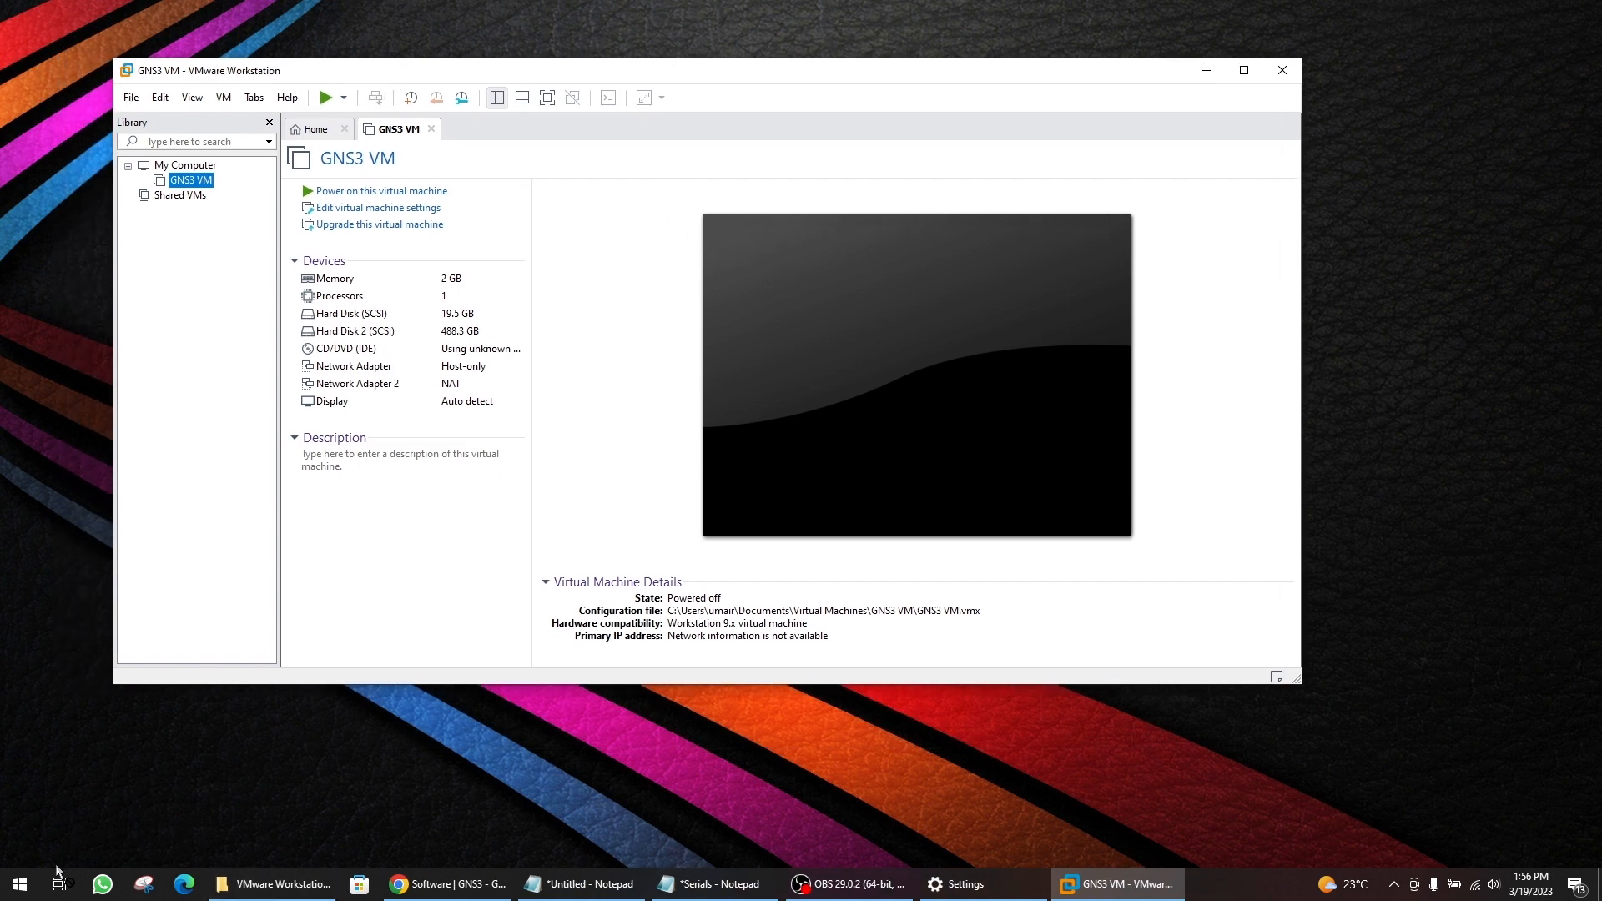
- Launch the GNS3 application by searching for gns among the installed programs
click(27, 893)
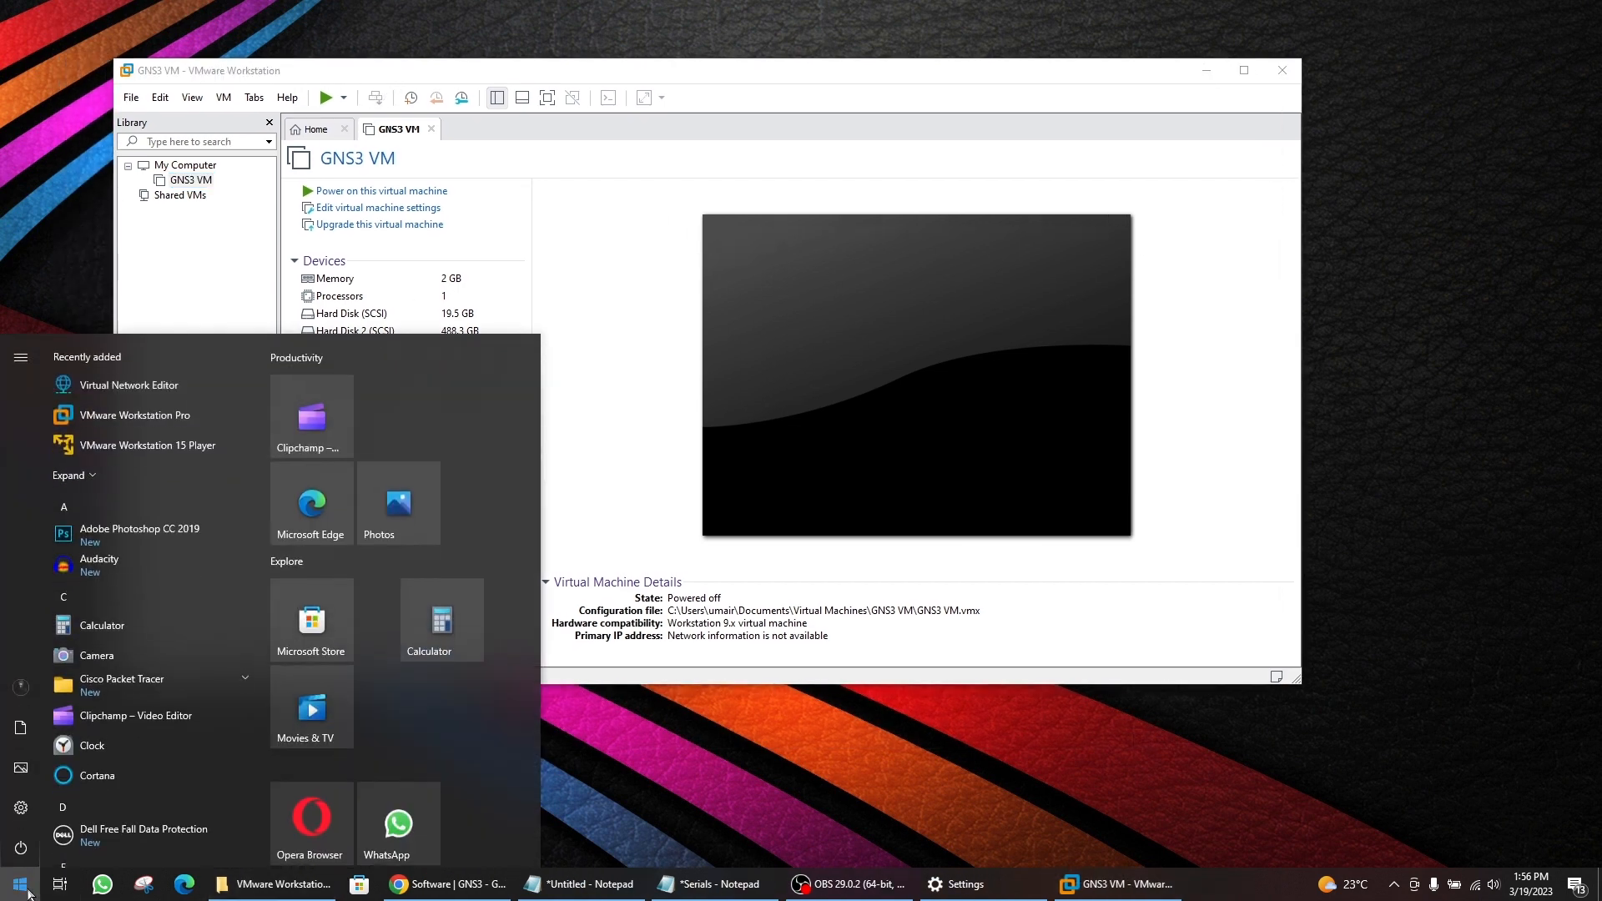
text(gns)
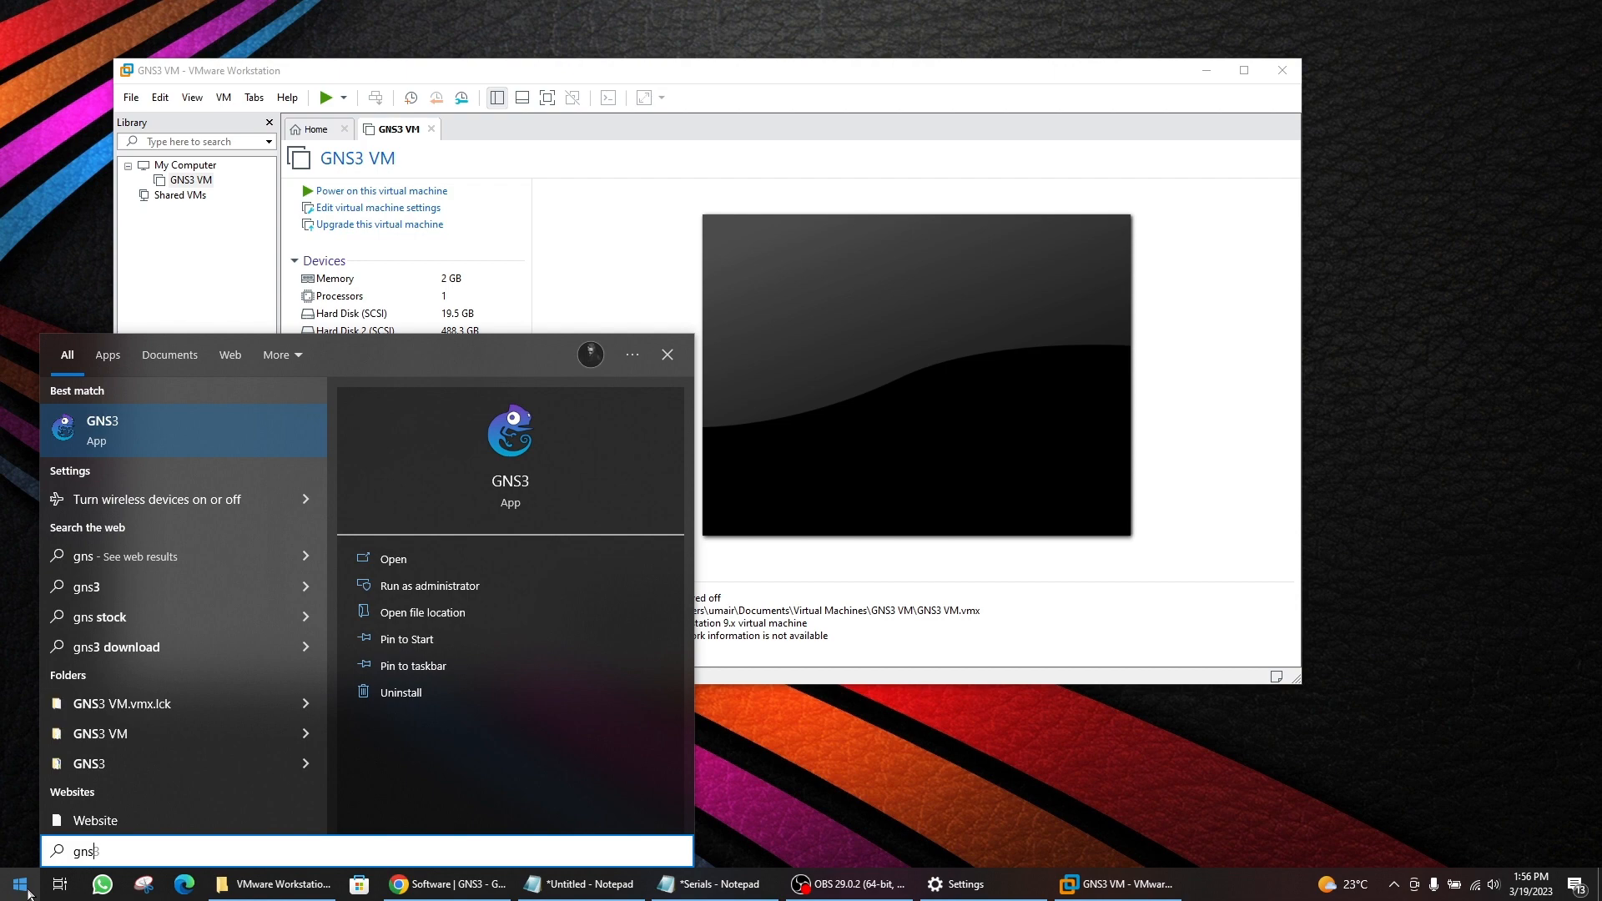
key(Return)
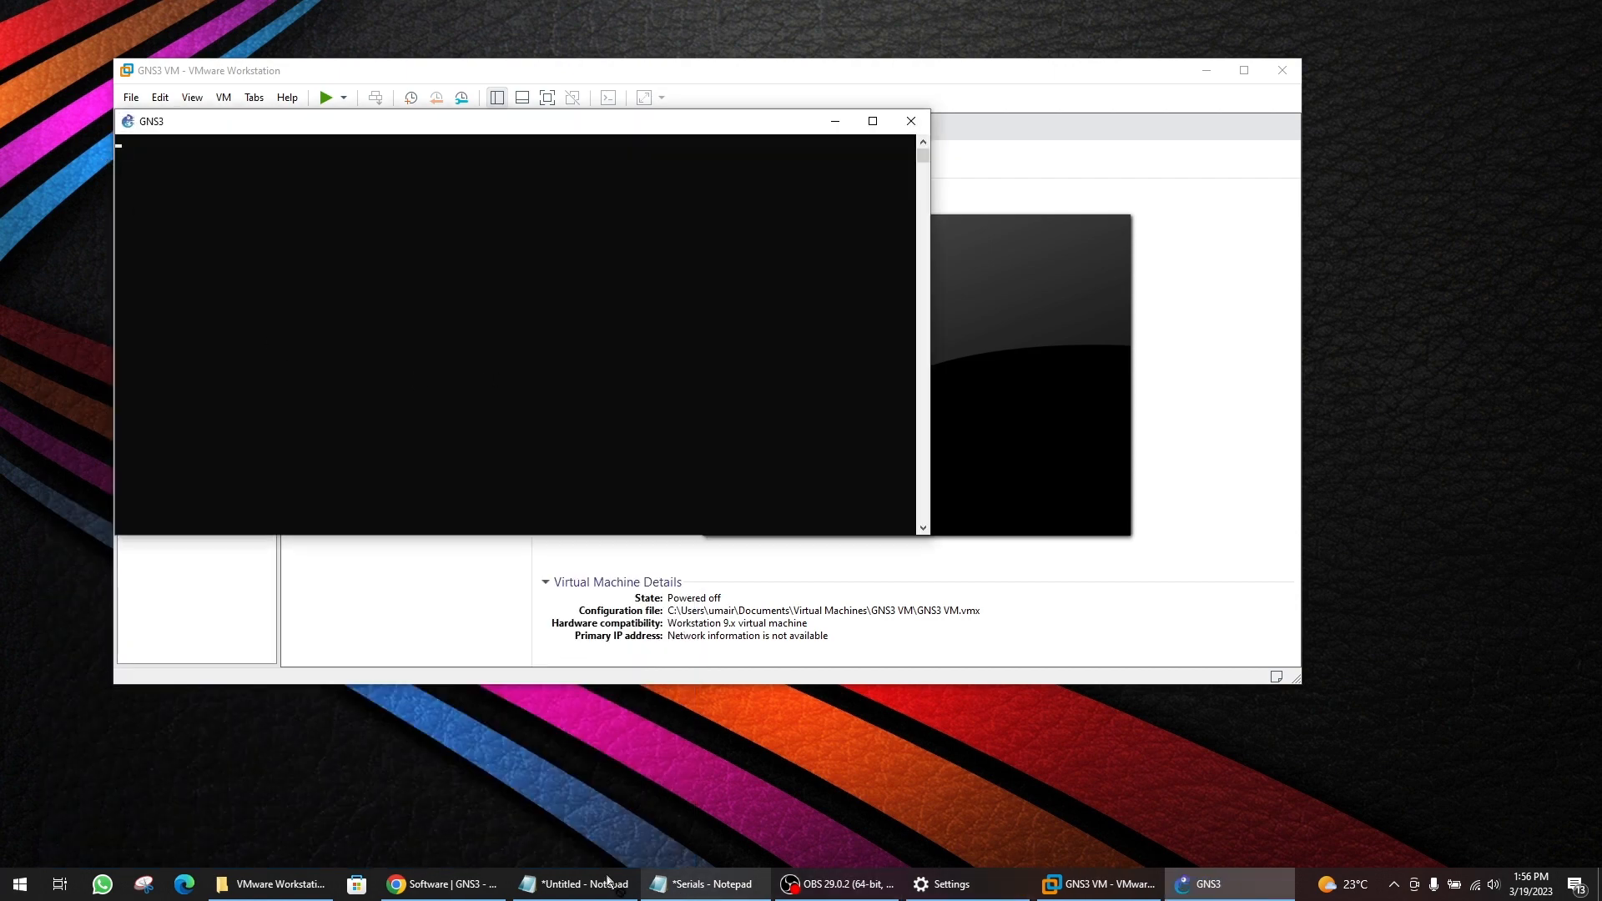
- Review the Phase 2 tasks in the Notepad phase list, enlarging and repositioning its window, and minimise it when done
click(551, 883)
drag(759, 384, 770, 385)
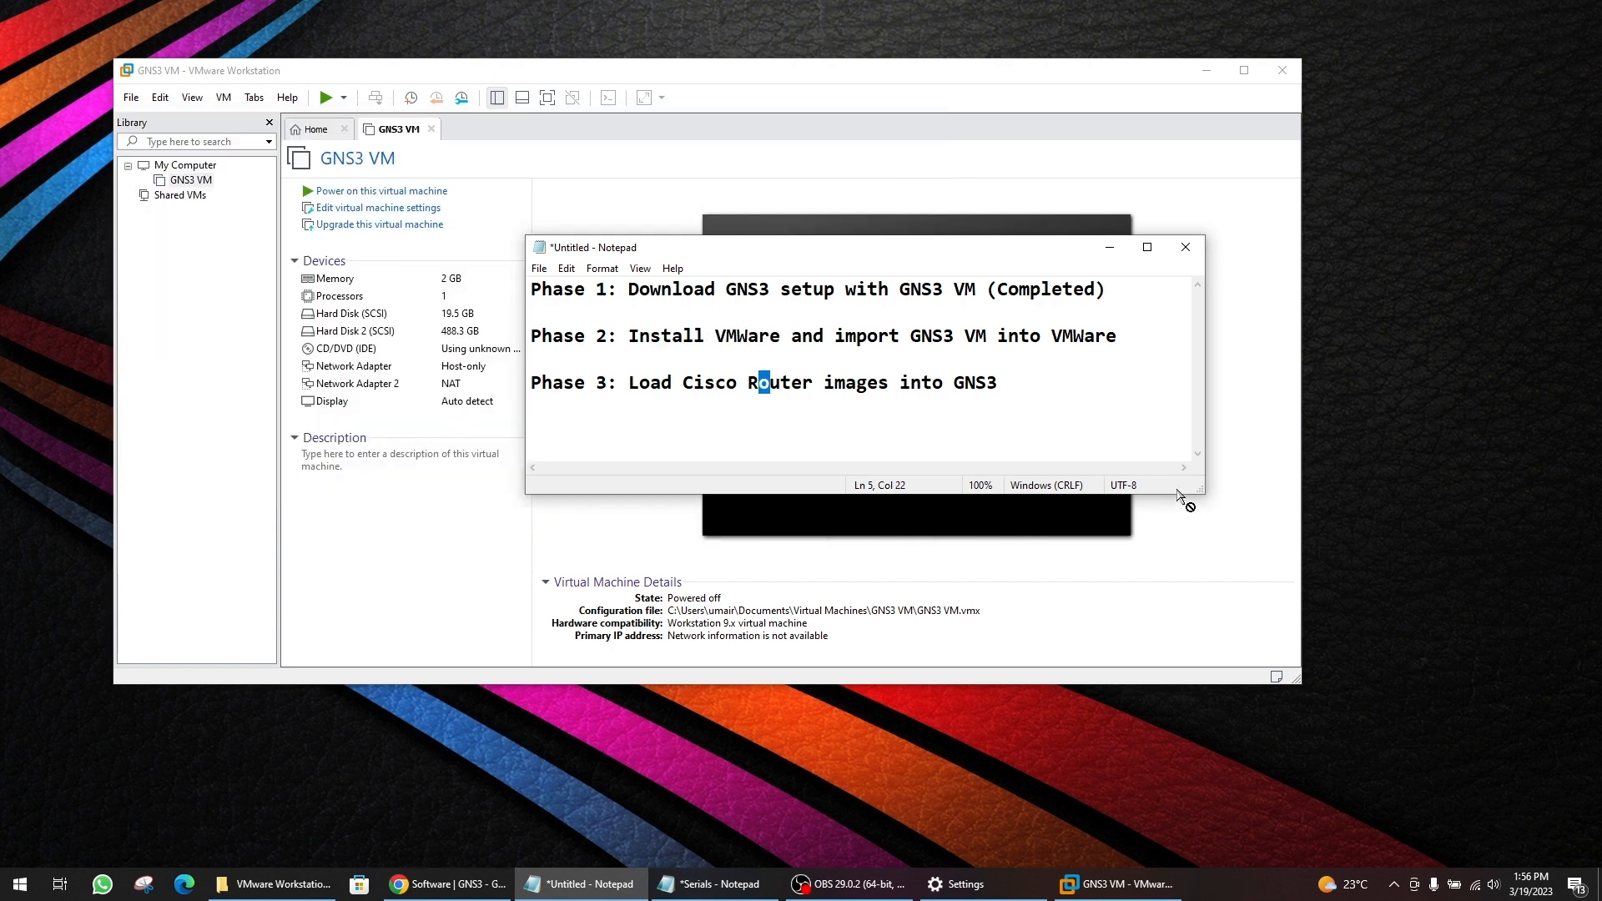
drag(1187, 488, 1316, 573)
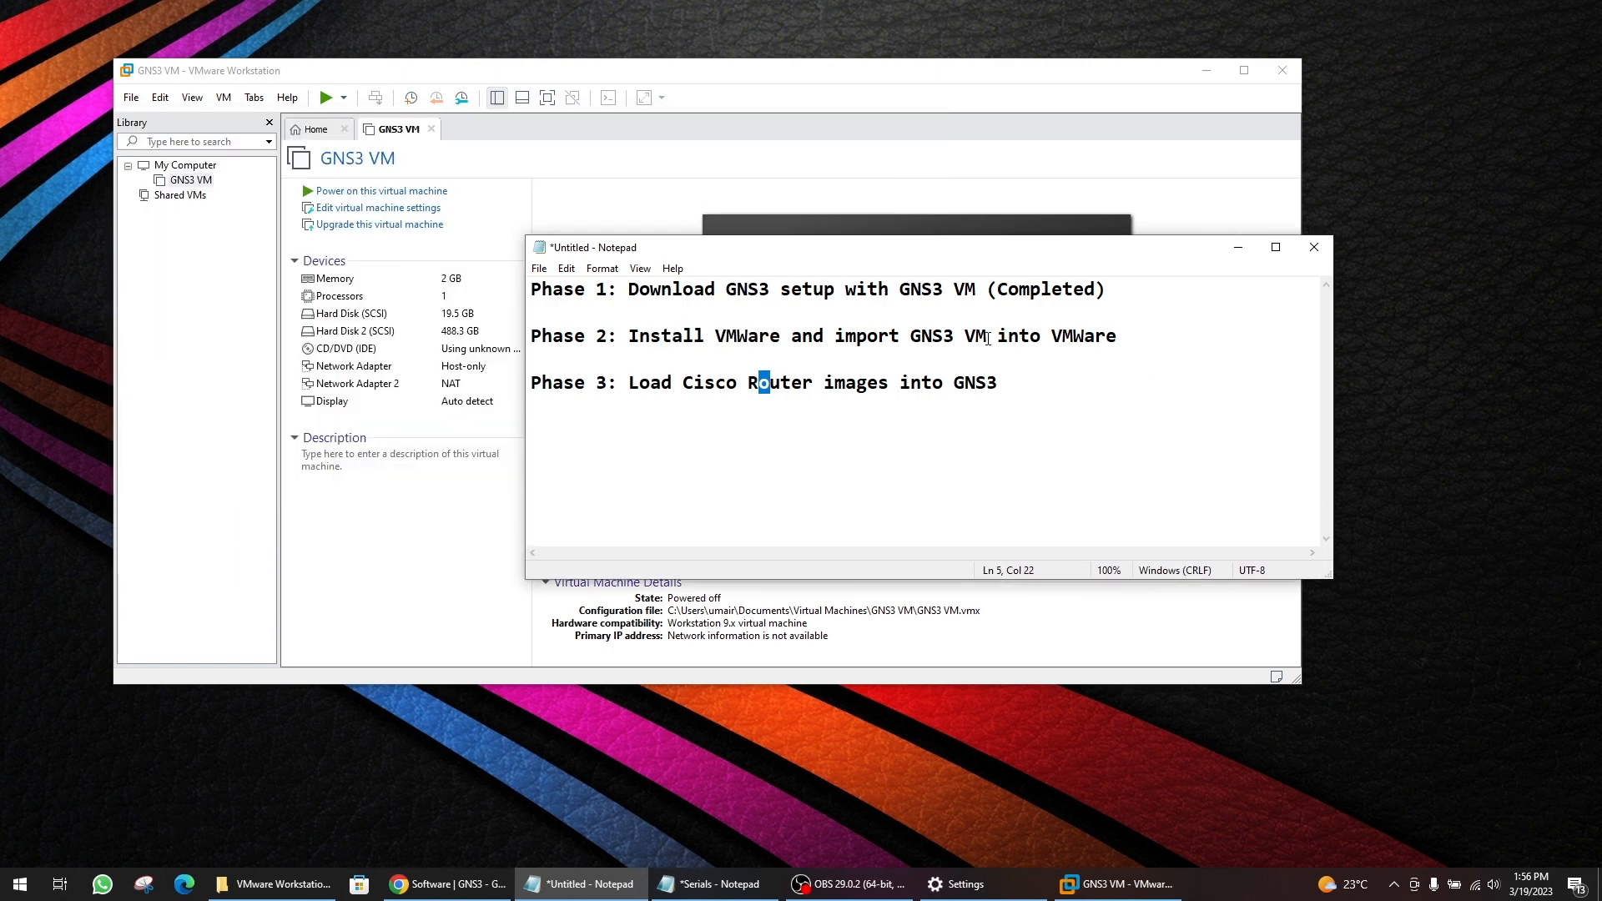
drag(770, 337, 628, 338)
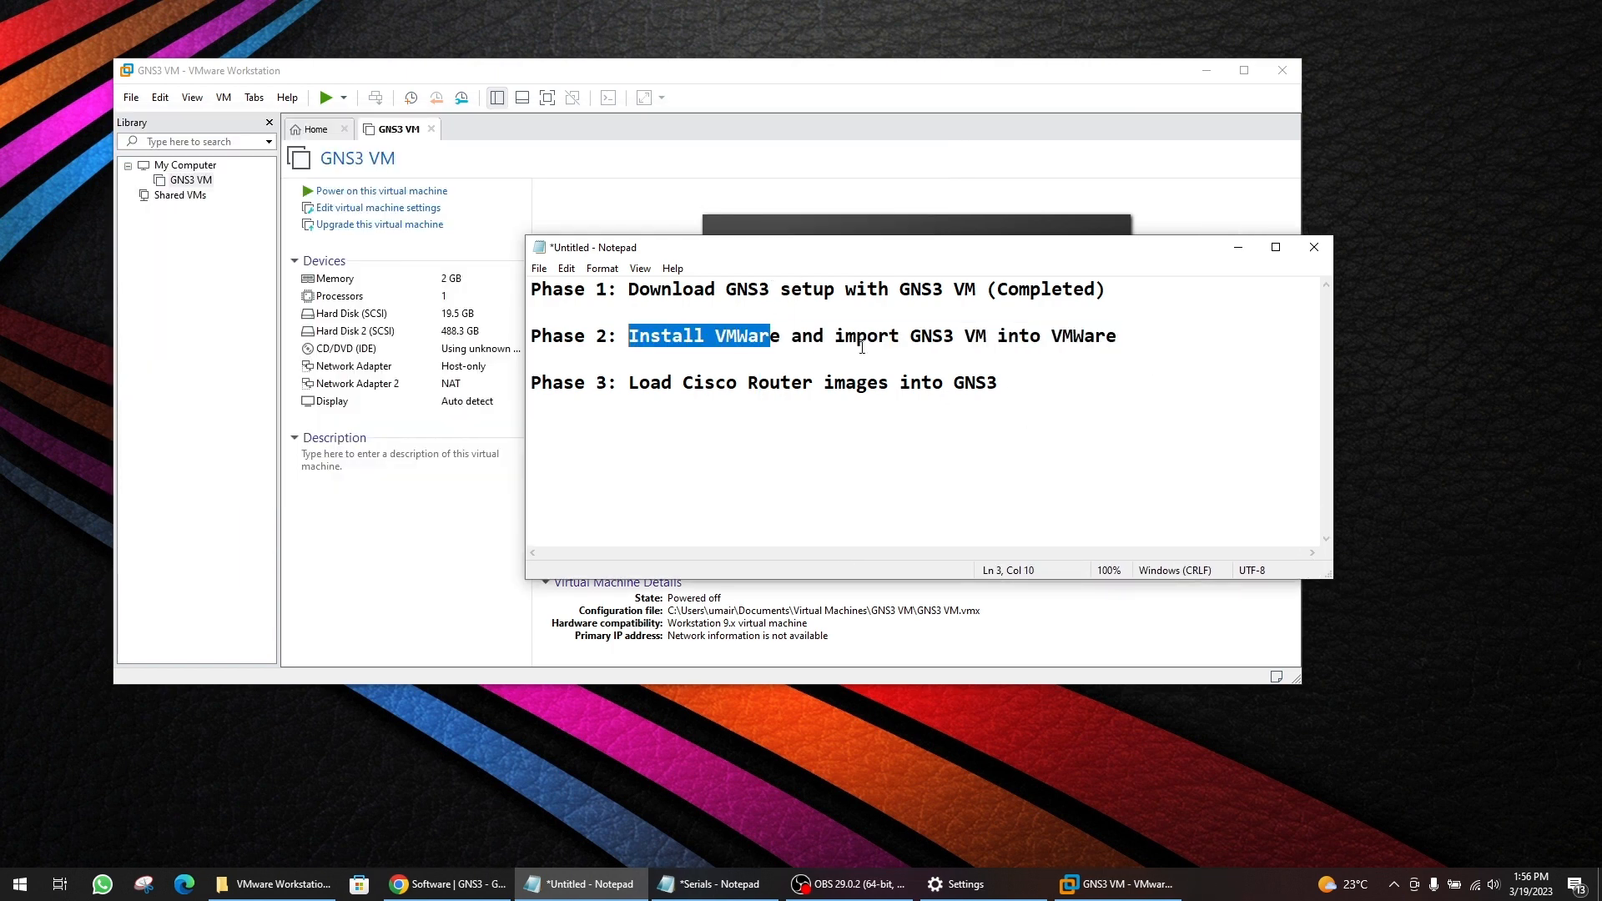
drag(835, 336, 1119, 333)
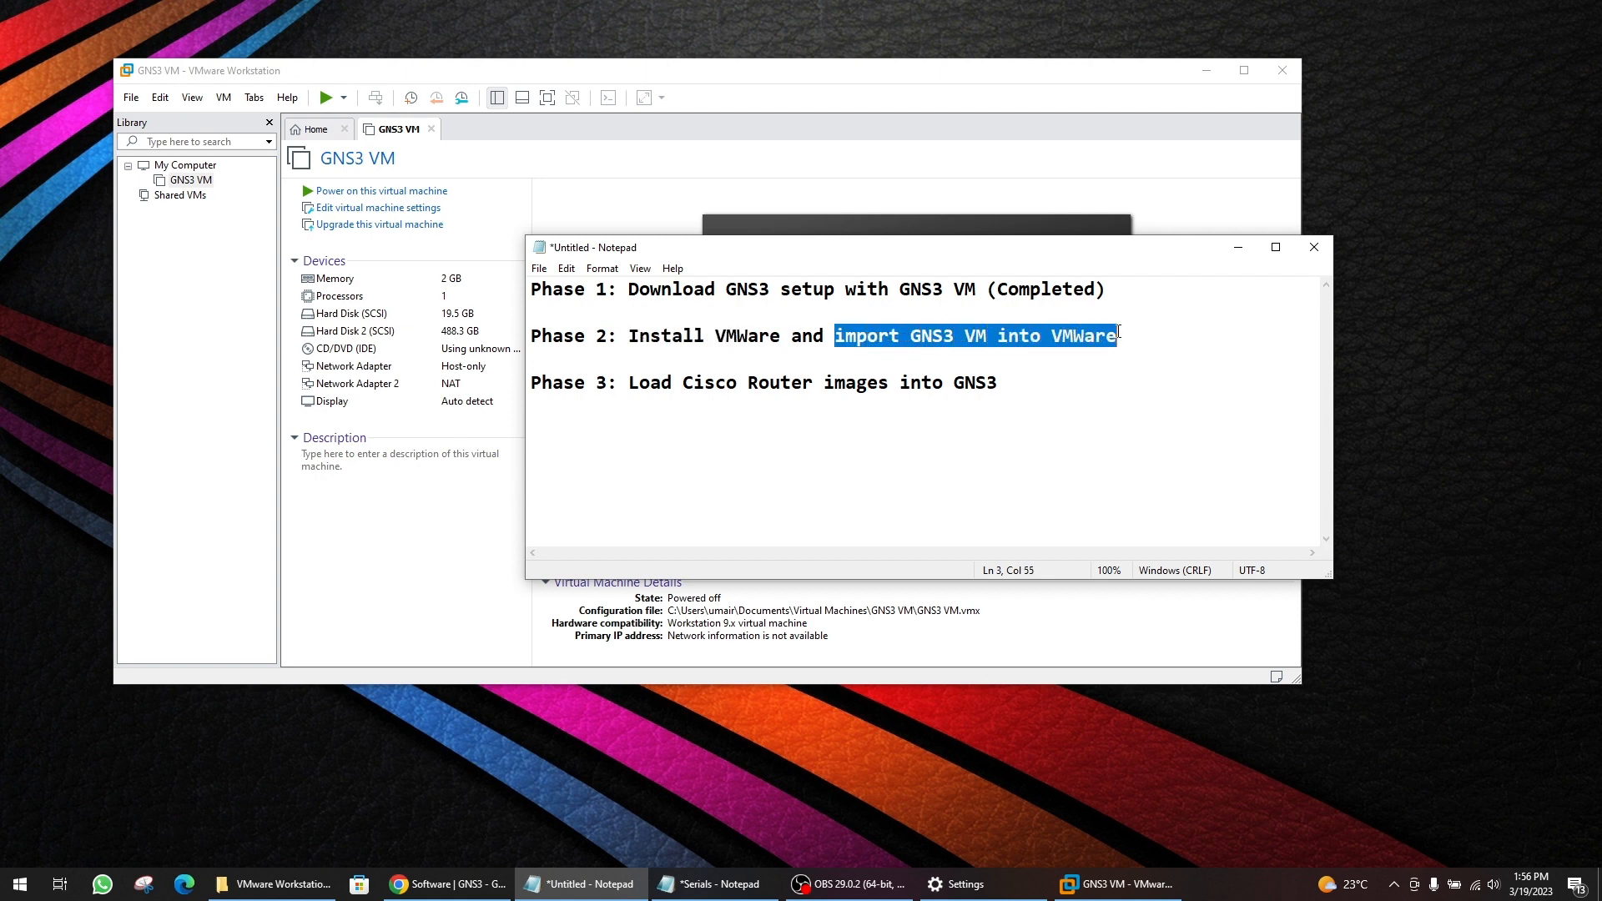
click(1054, 339)
drag(1120, 340, 1003, 339)
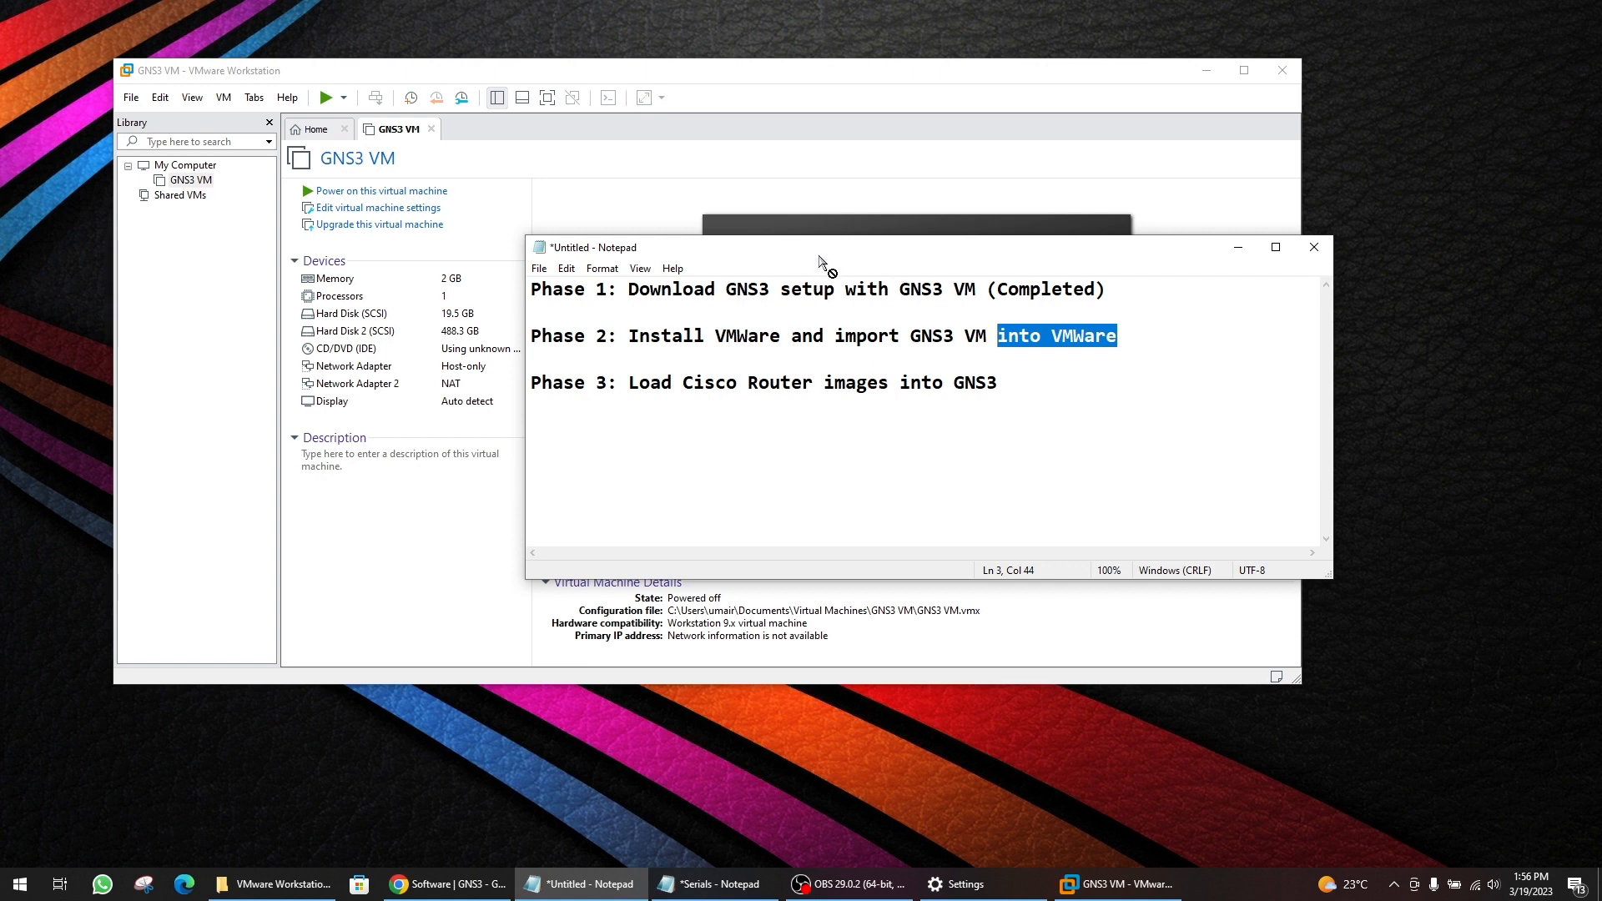
drag(819, 256, 770, 374)
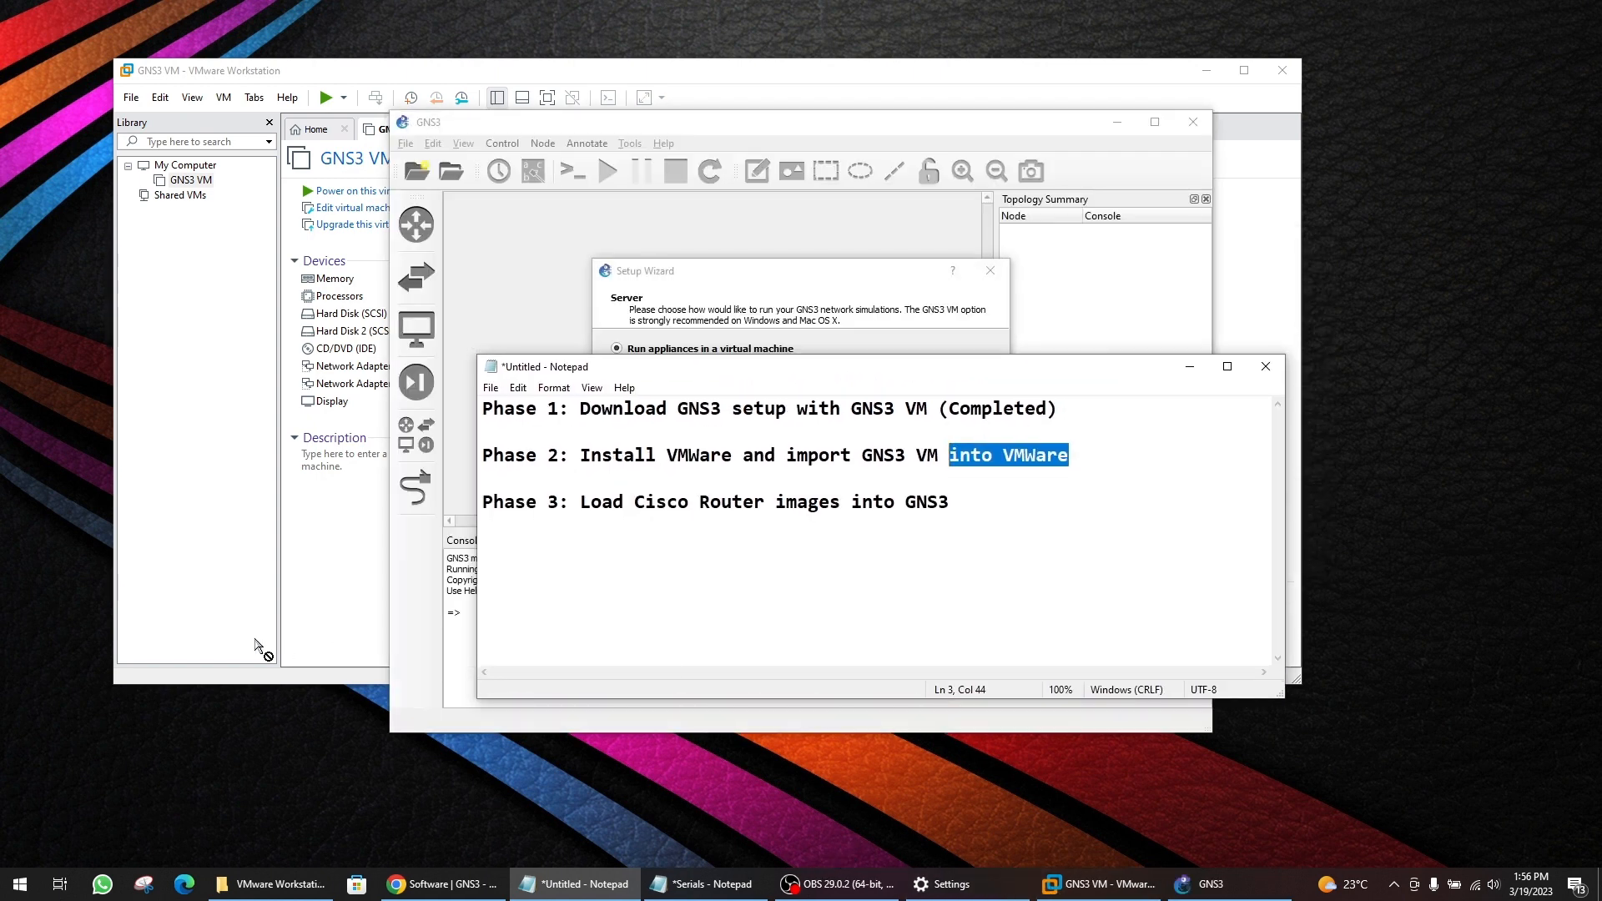
click(1188, 367)
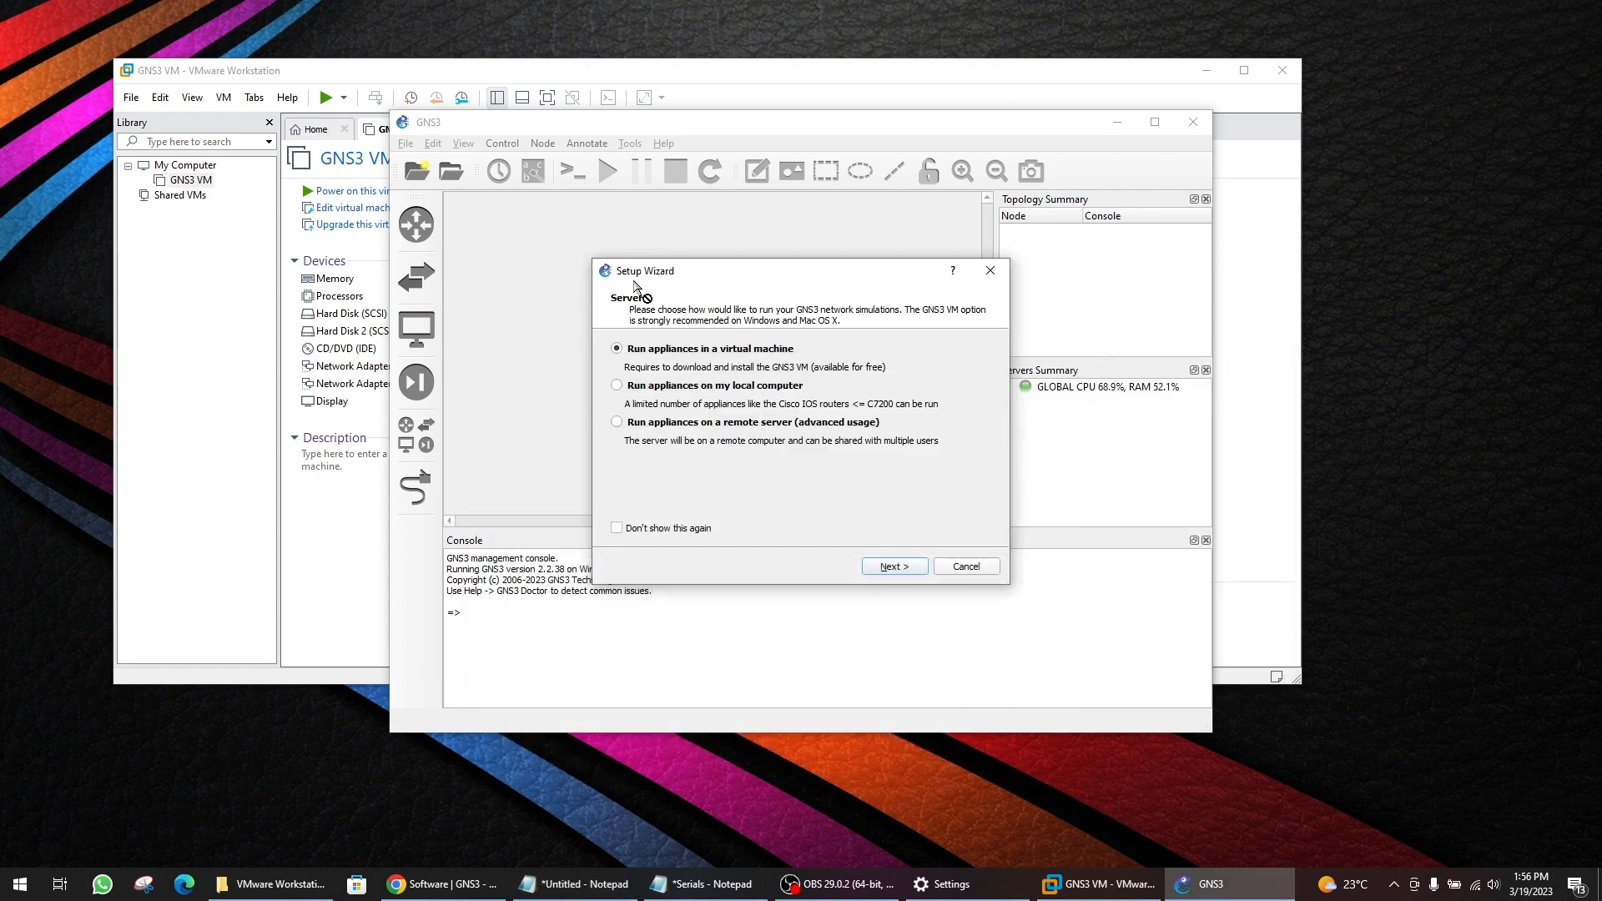
- Cancel the GNS3 Setup Wizard and open the GNS3 VM page of the preferences
drag(675, 282, 607, 282)
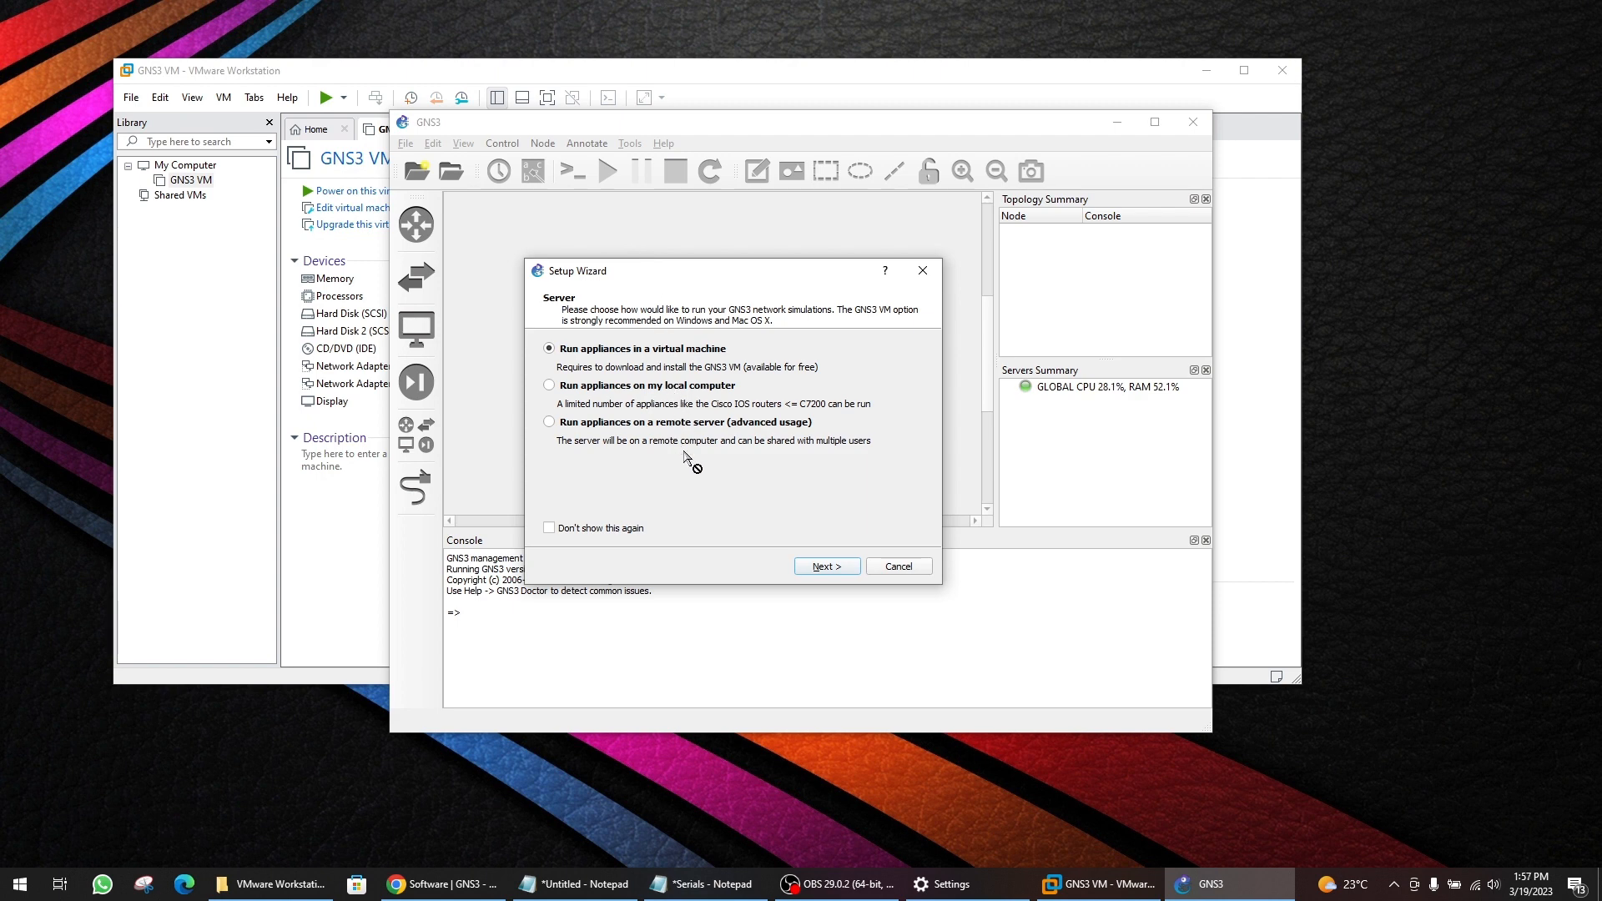
click(899, 566)
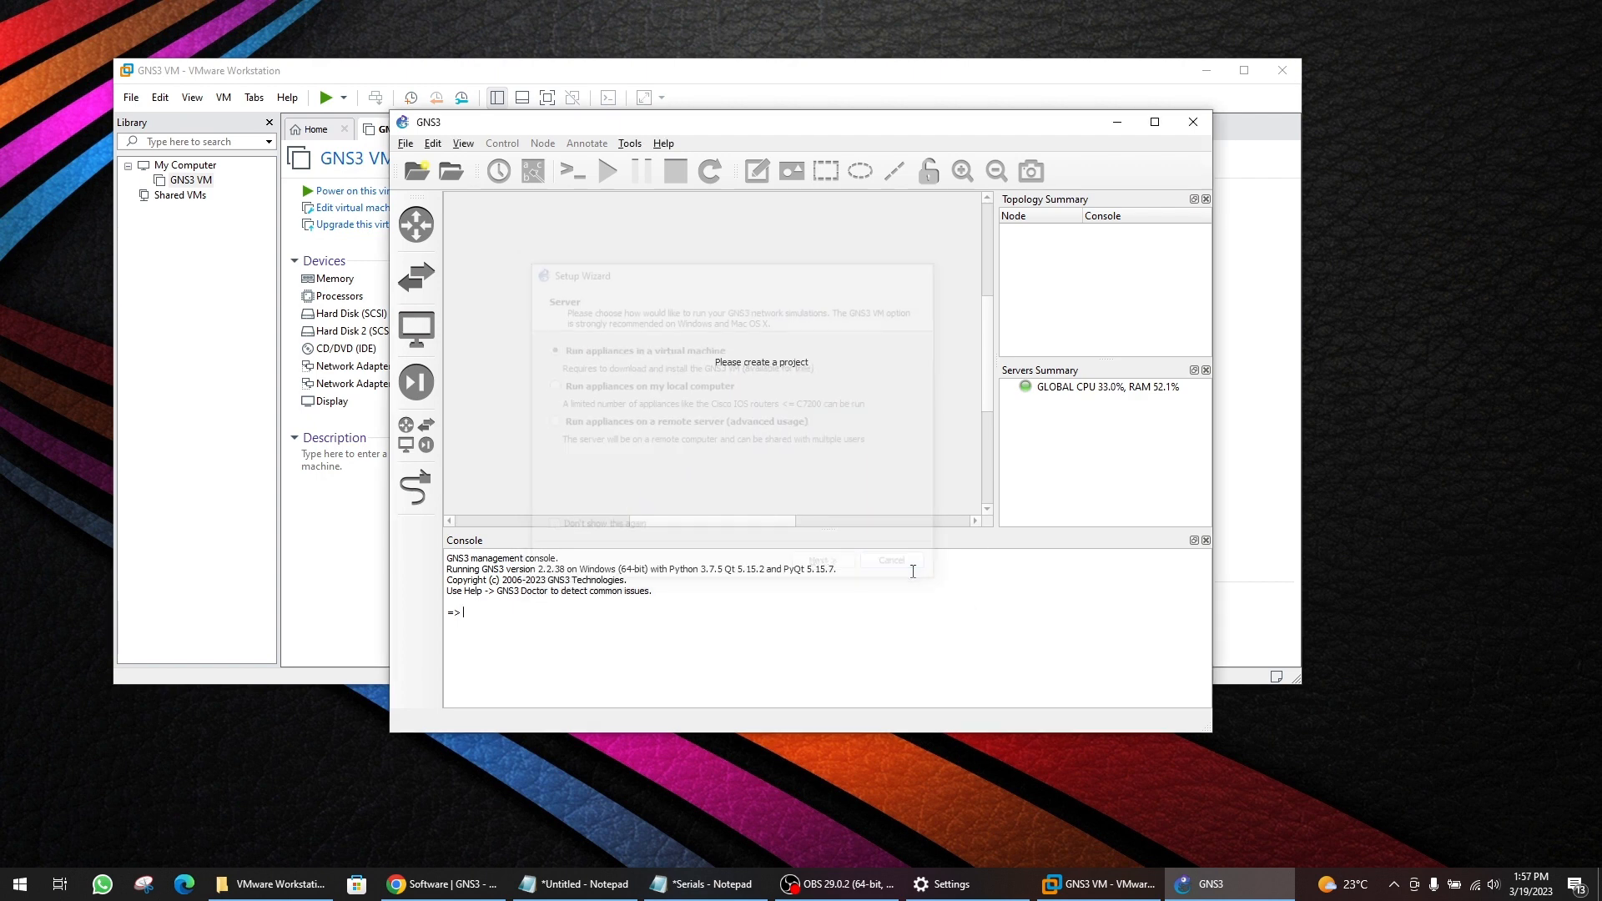
click(432, 143)
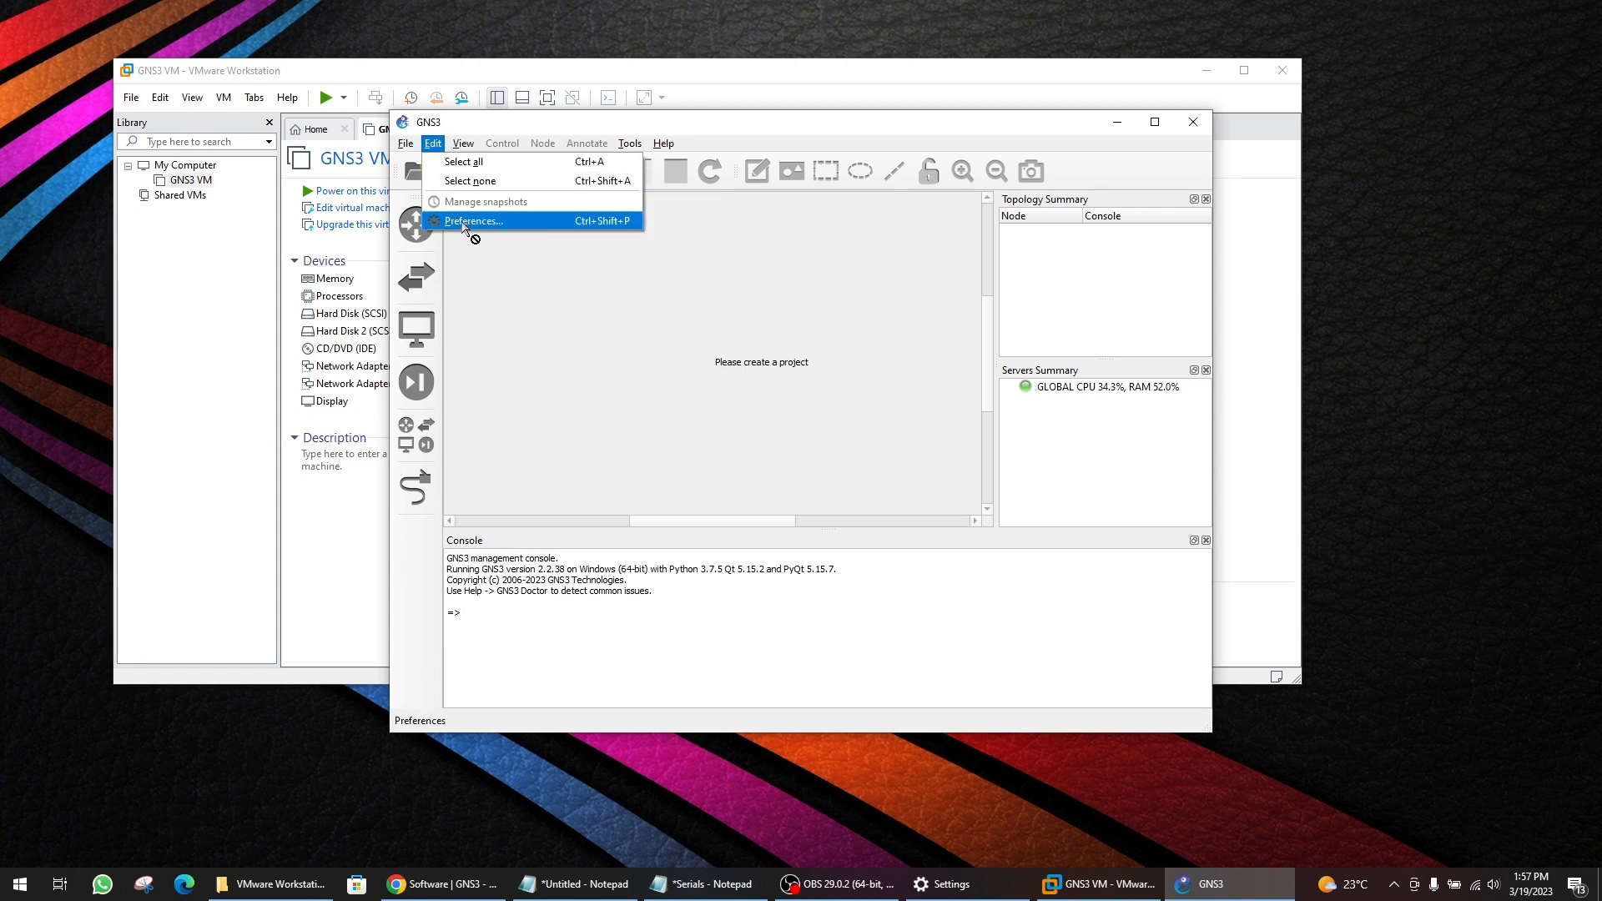
click(501, 223)
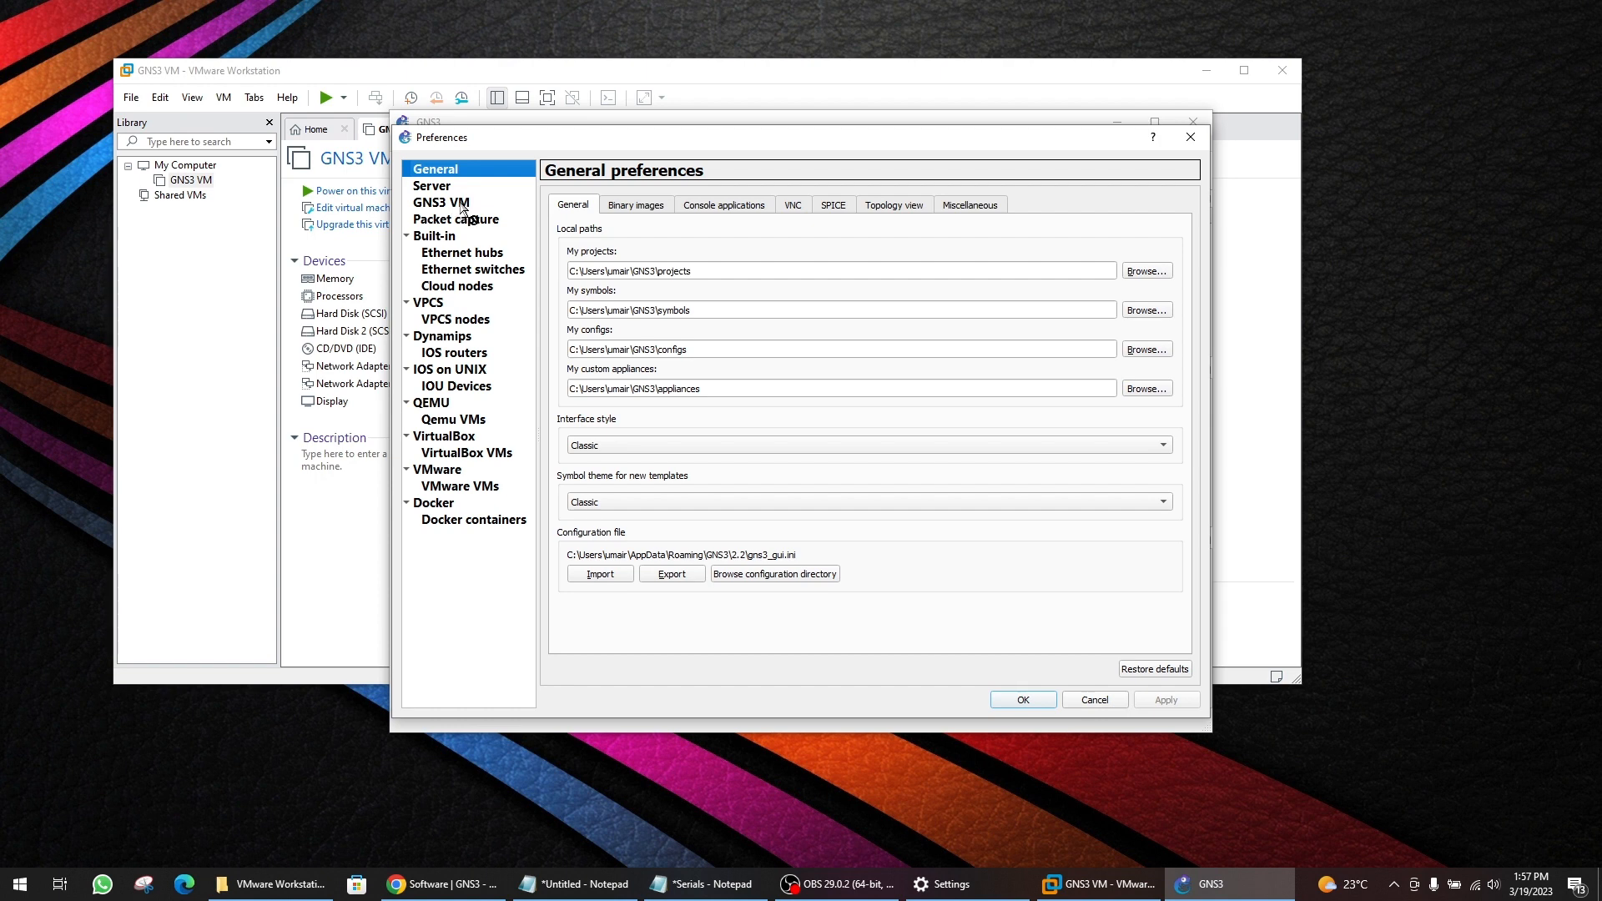
click(461, 204)
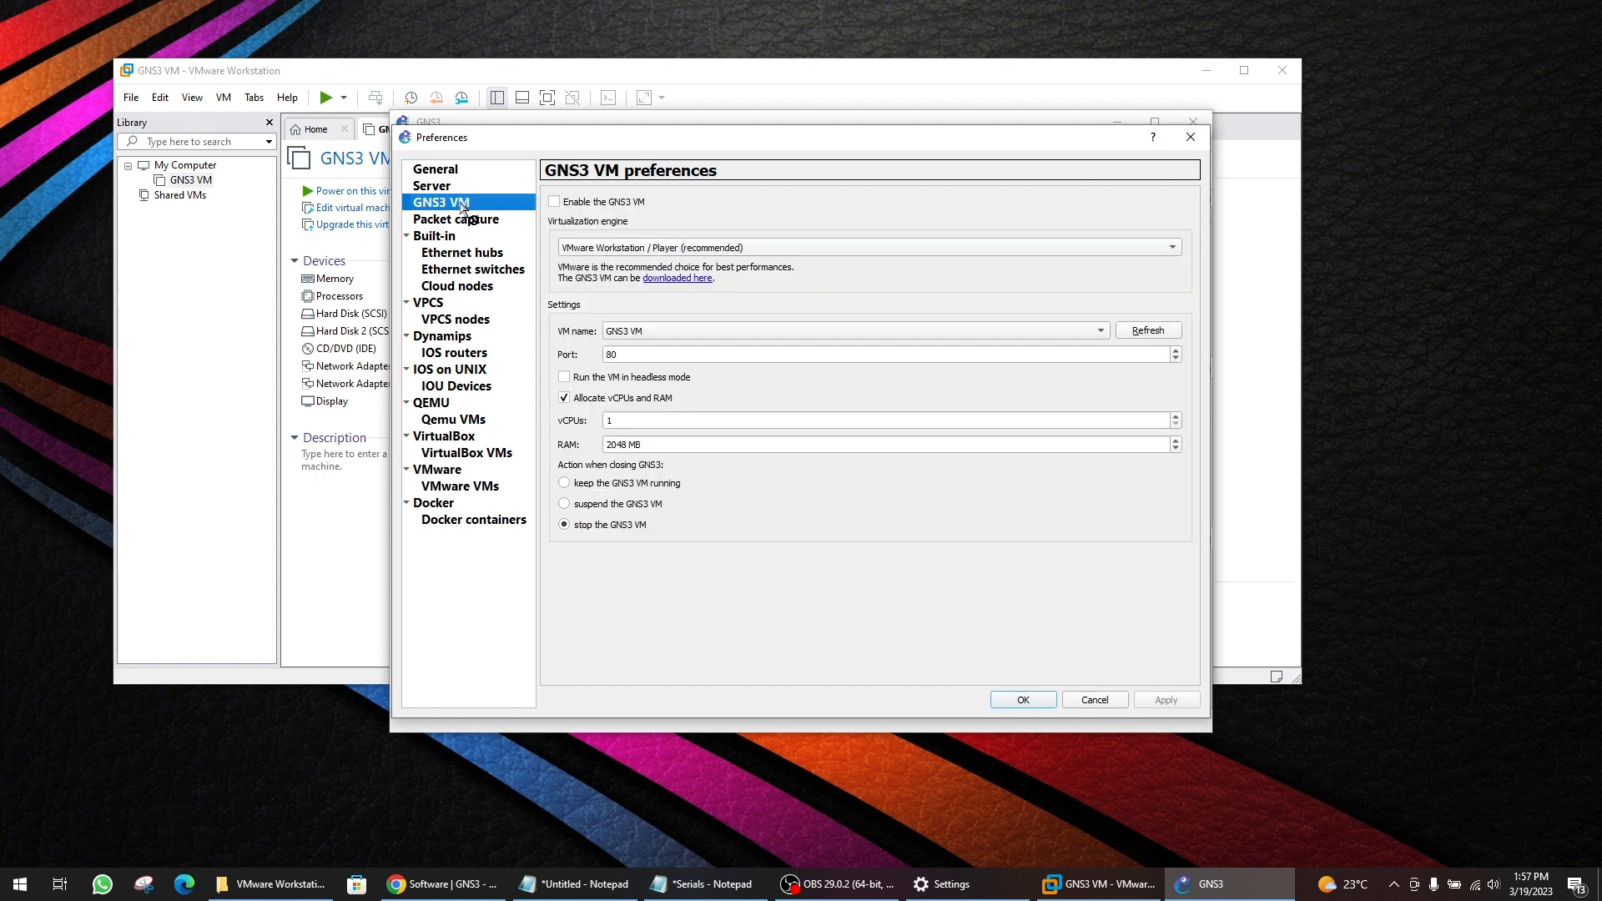
- Enable the GNS3 VM with GNS3 VM as the VM name, and apply the preferences
click(571, 205)
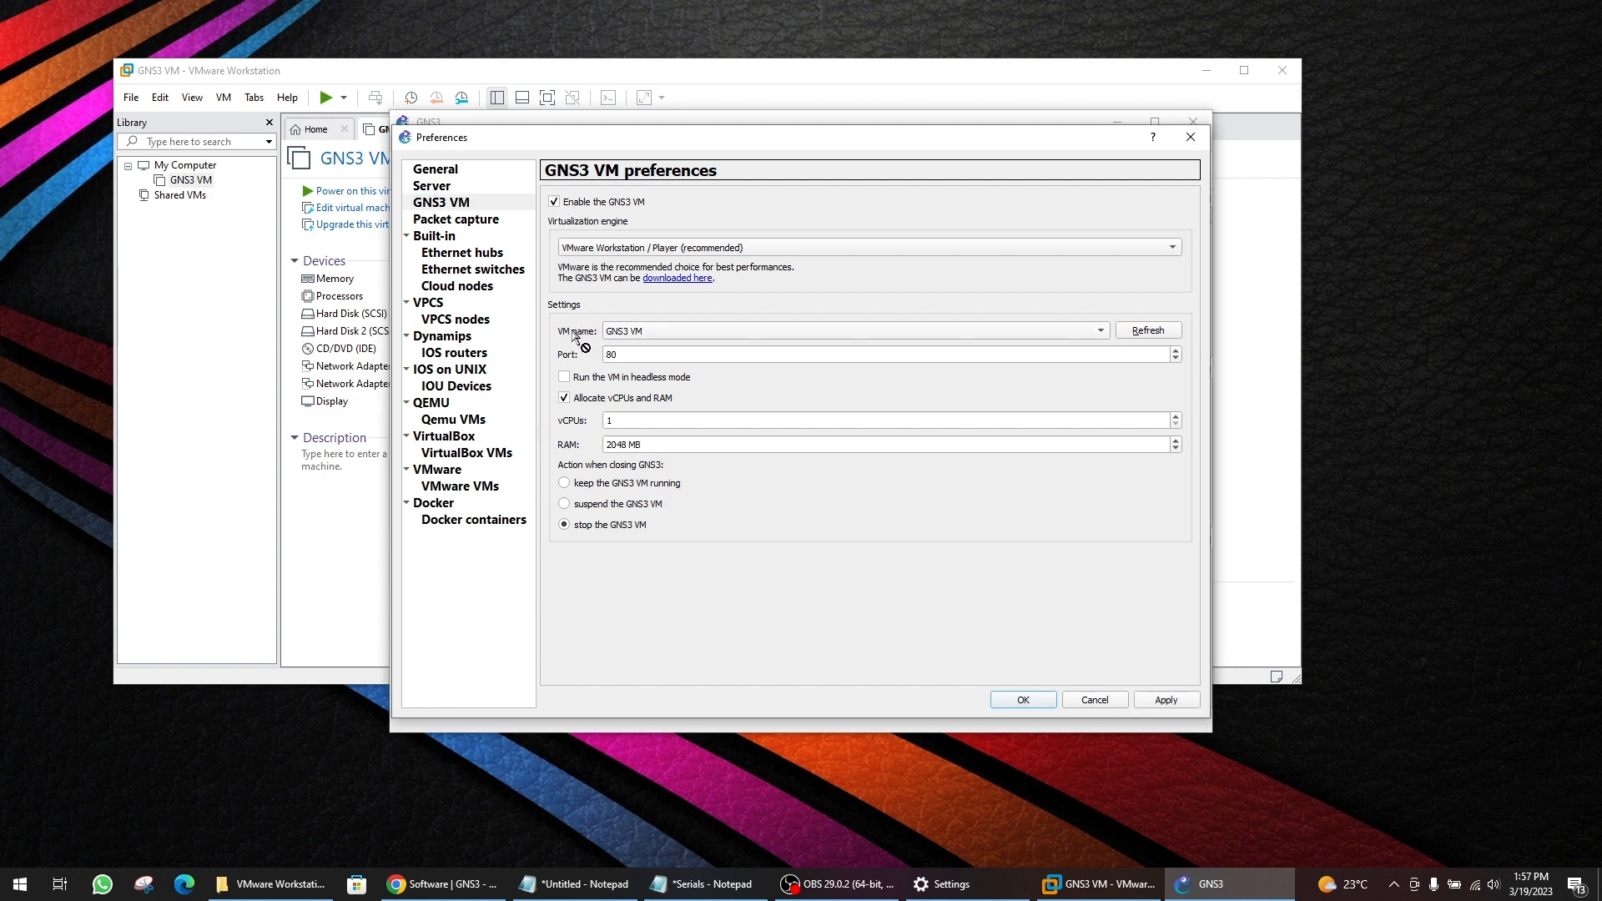
click(641, 335)
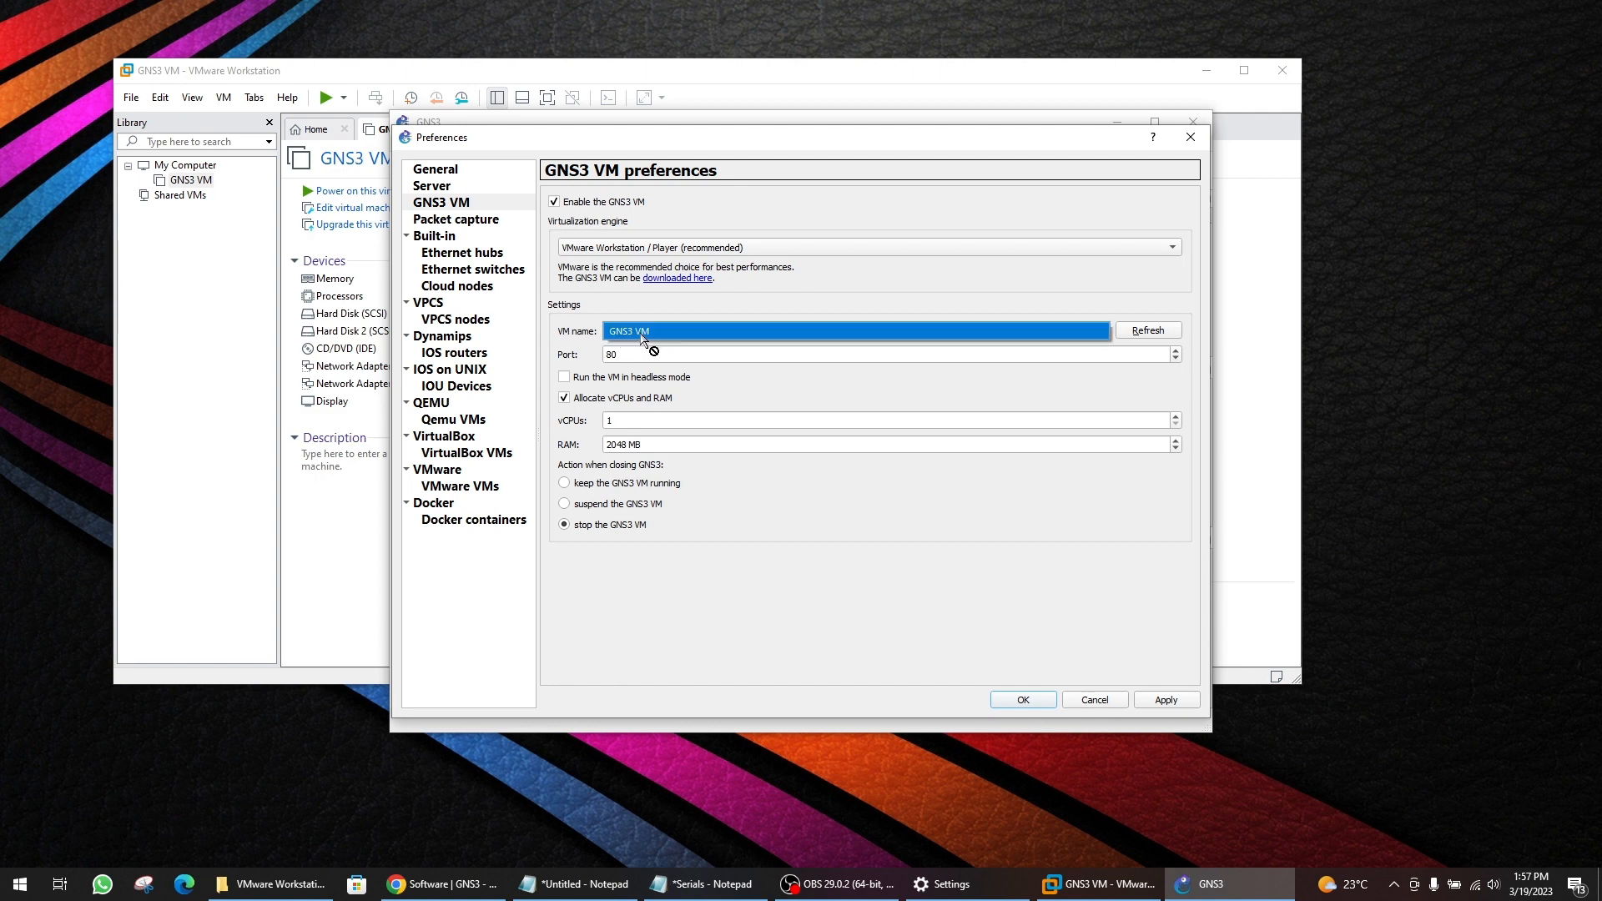
click(641, 334)
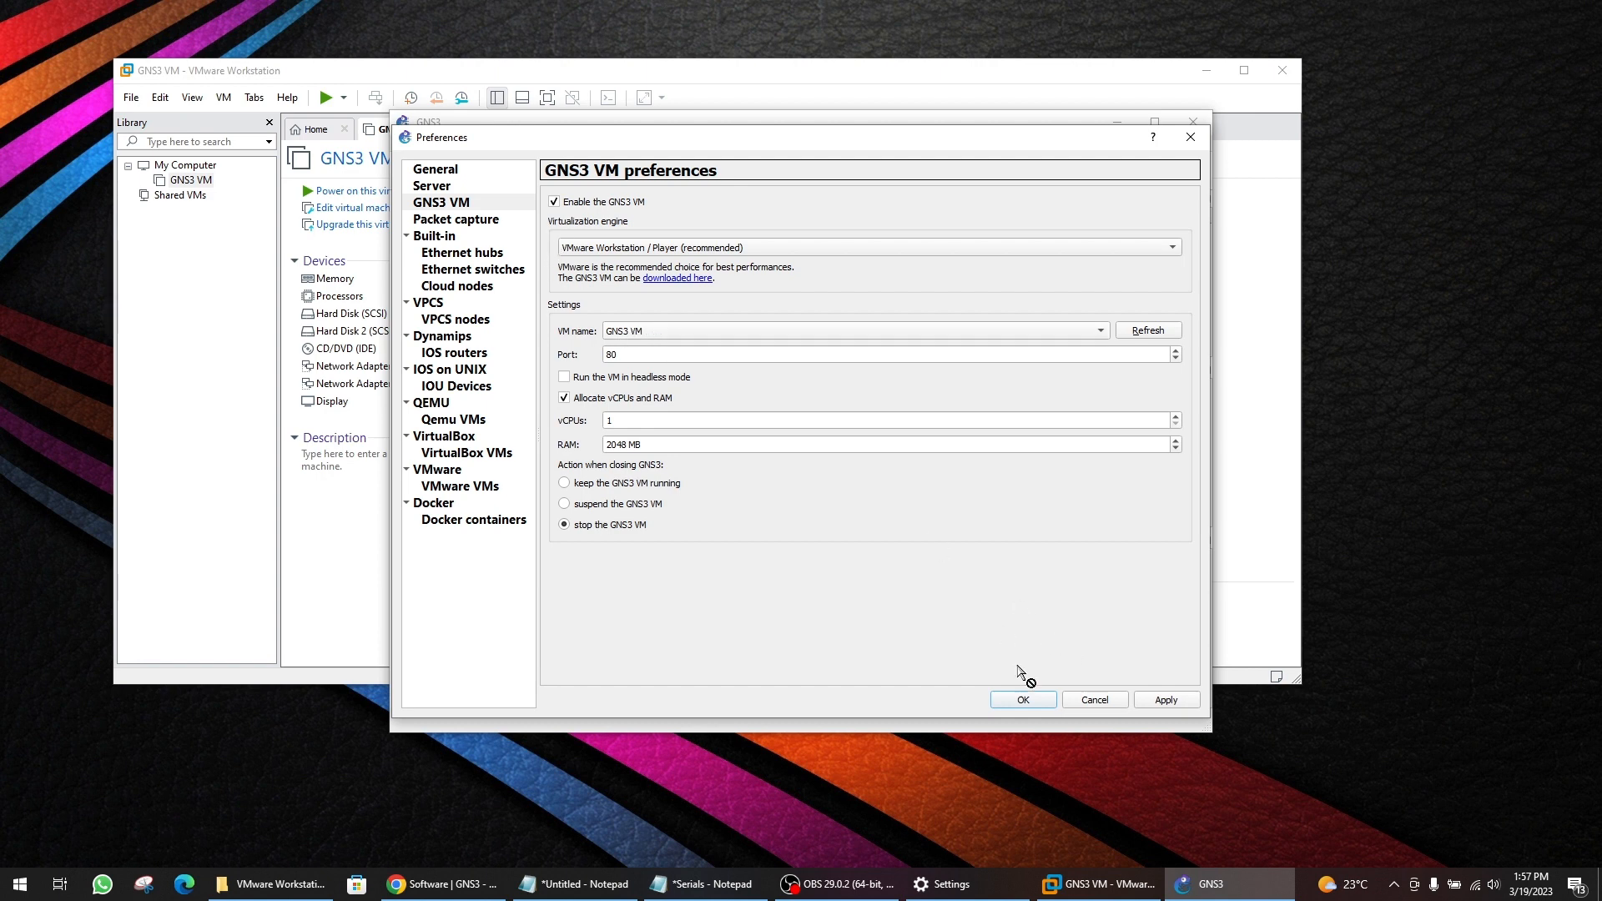
click(1165, 700)
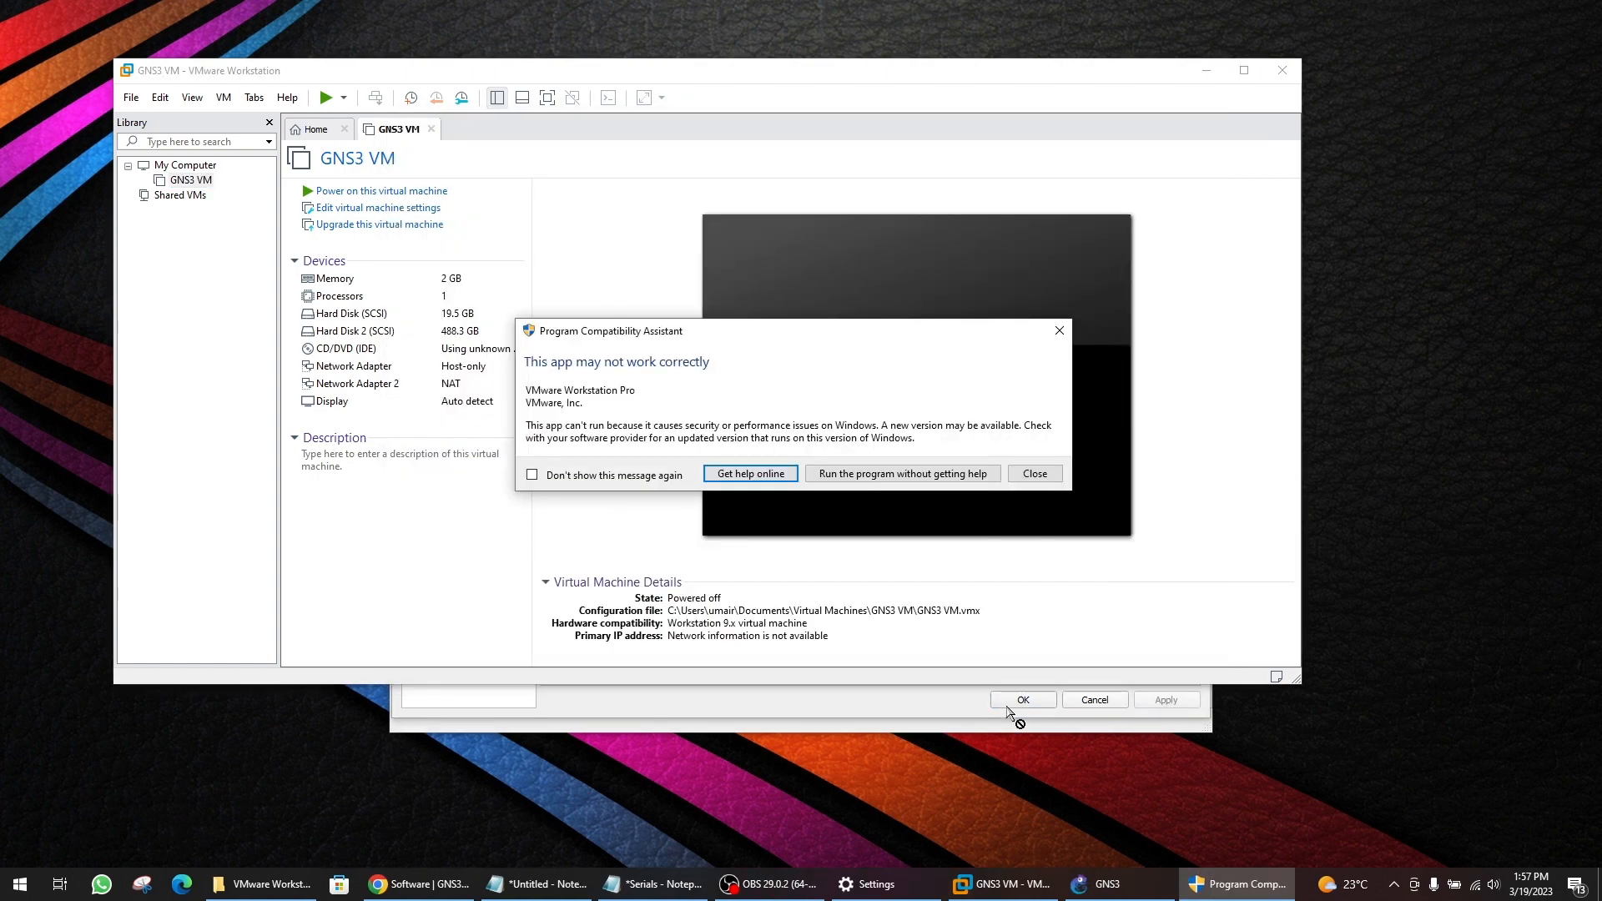
- Close the Program Compatibility Assistant warning with Don't show this message again enabled, and move the VMware Workstation window aside
click(617, 475)
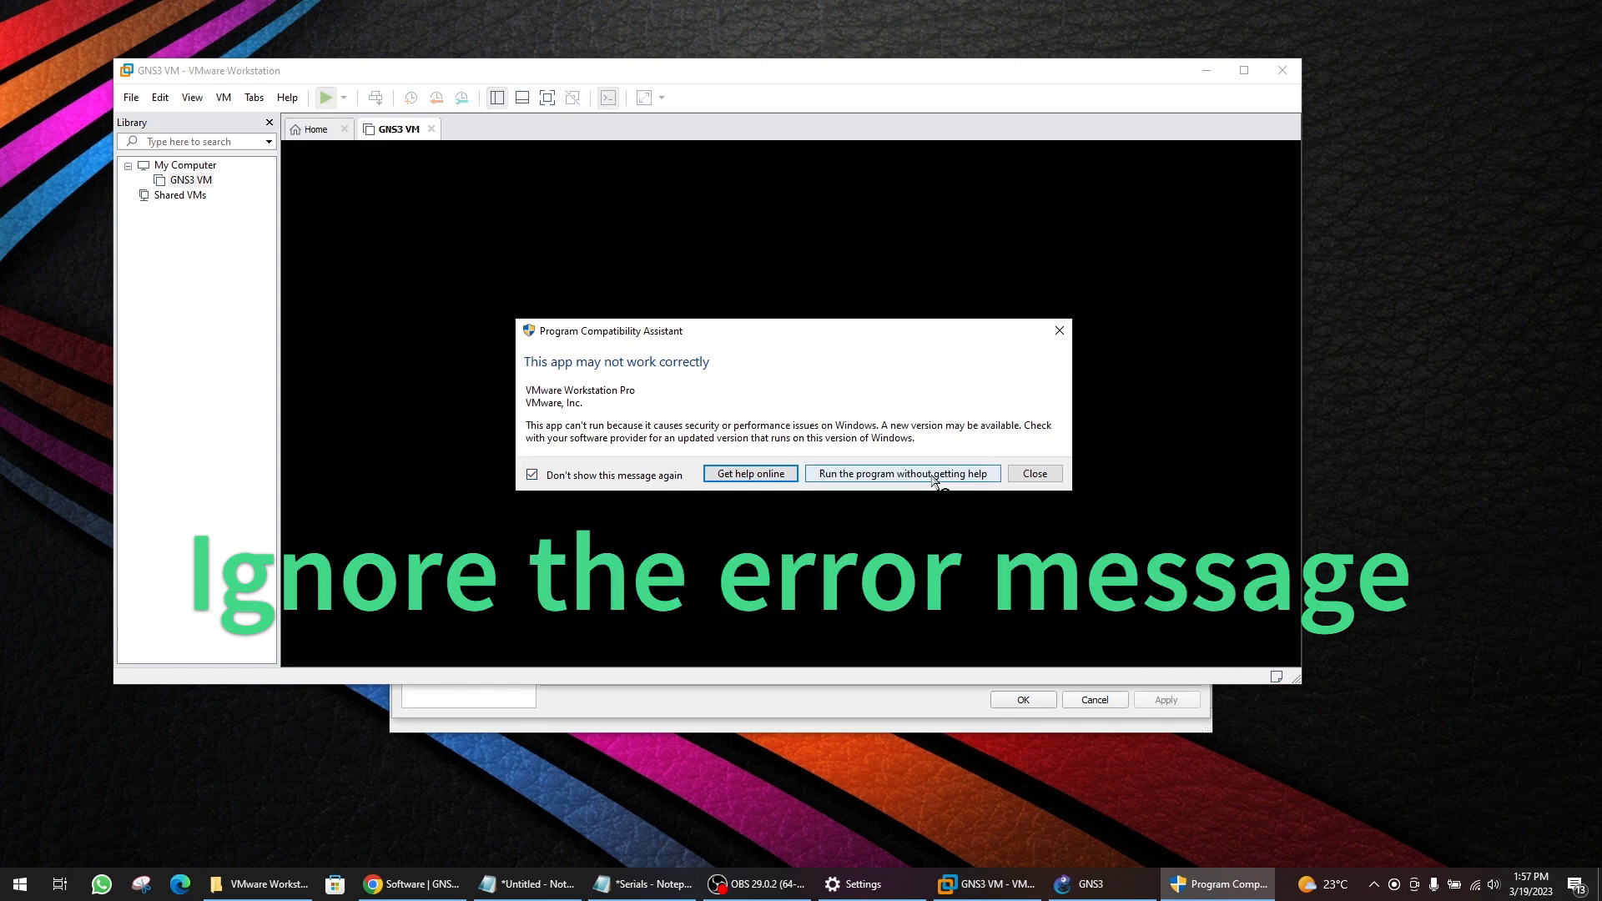
click(1043, 476)
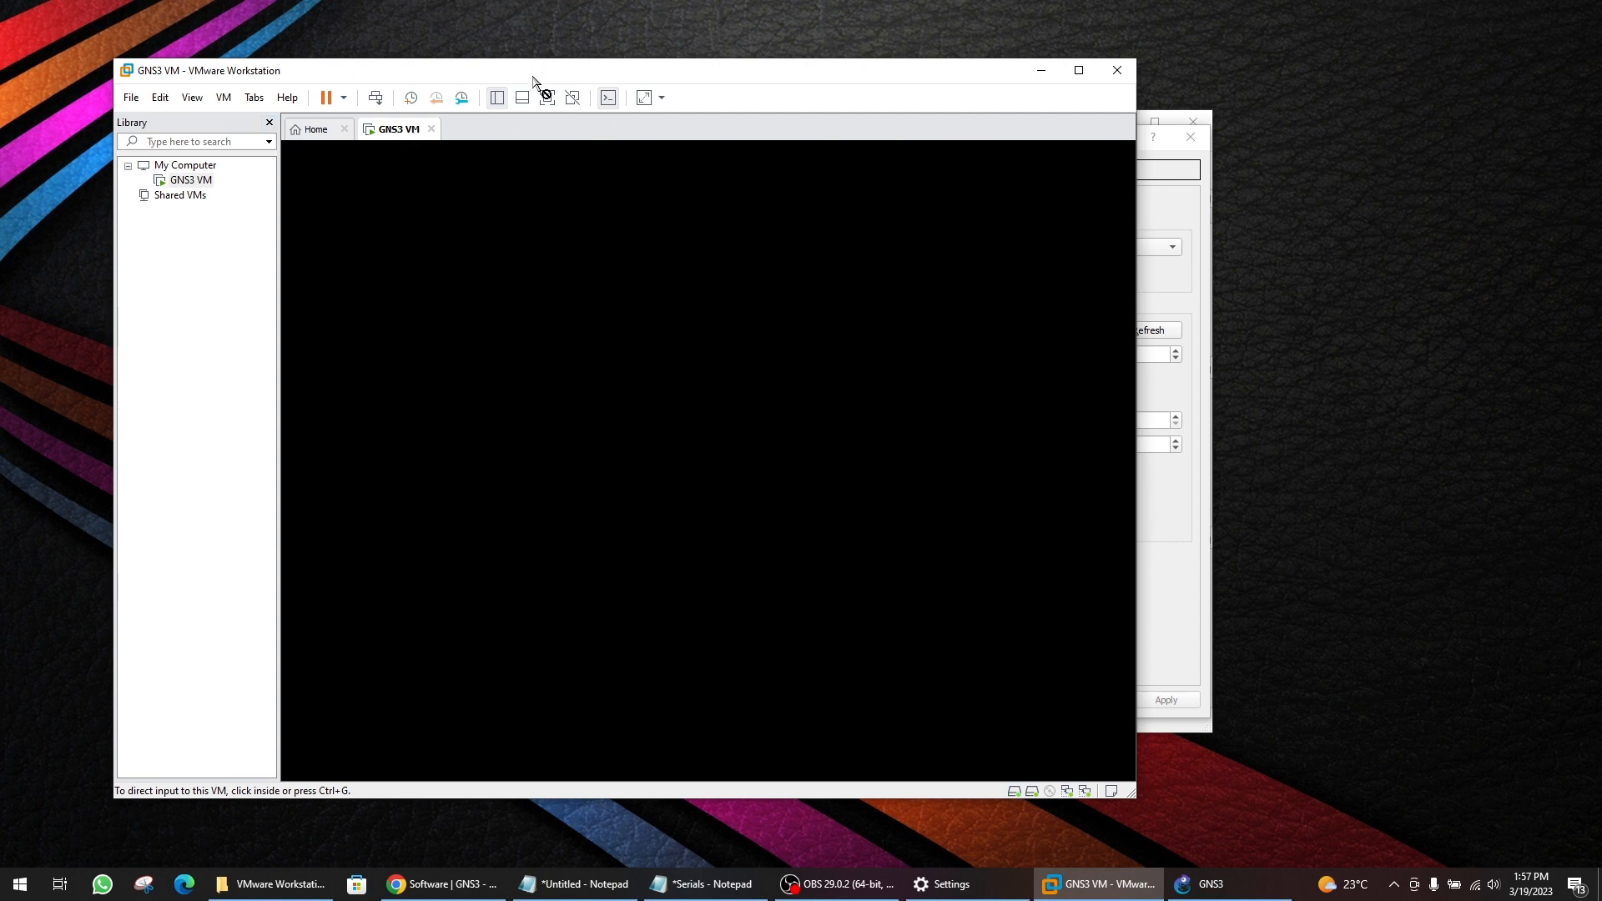
drag(534, 81, 444, 64)
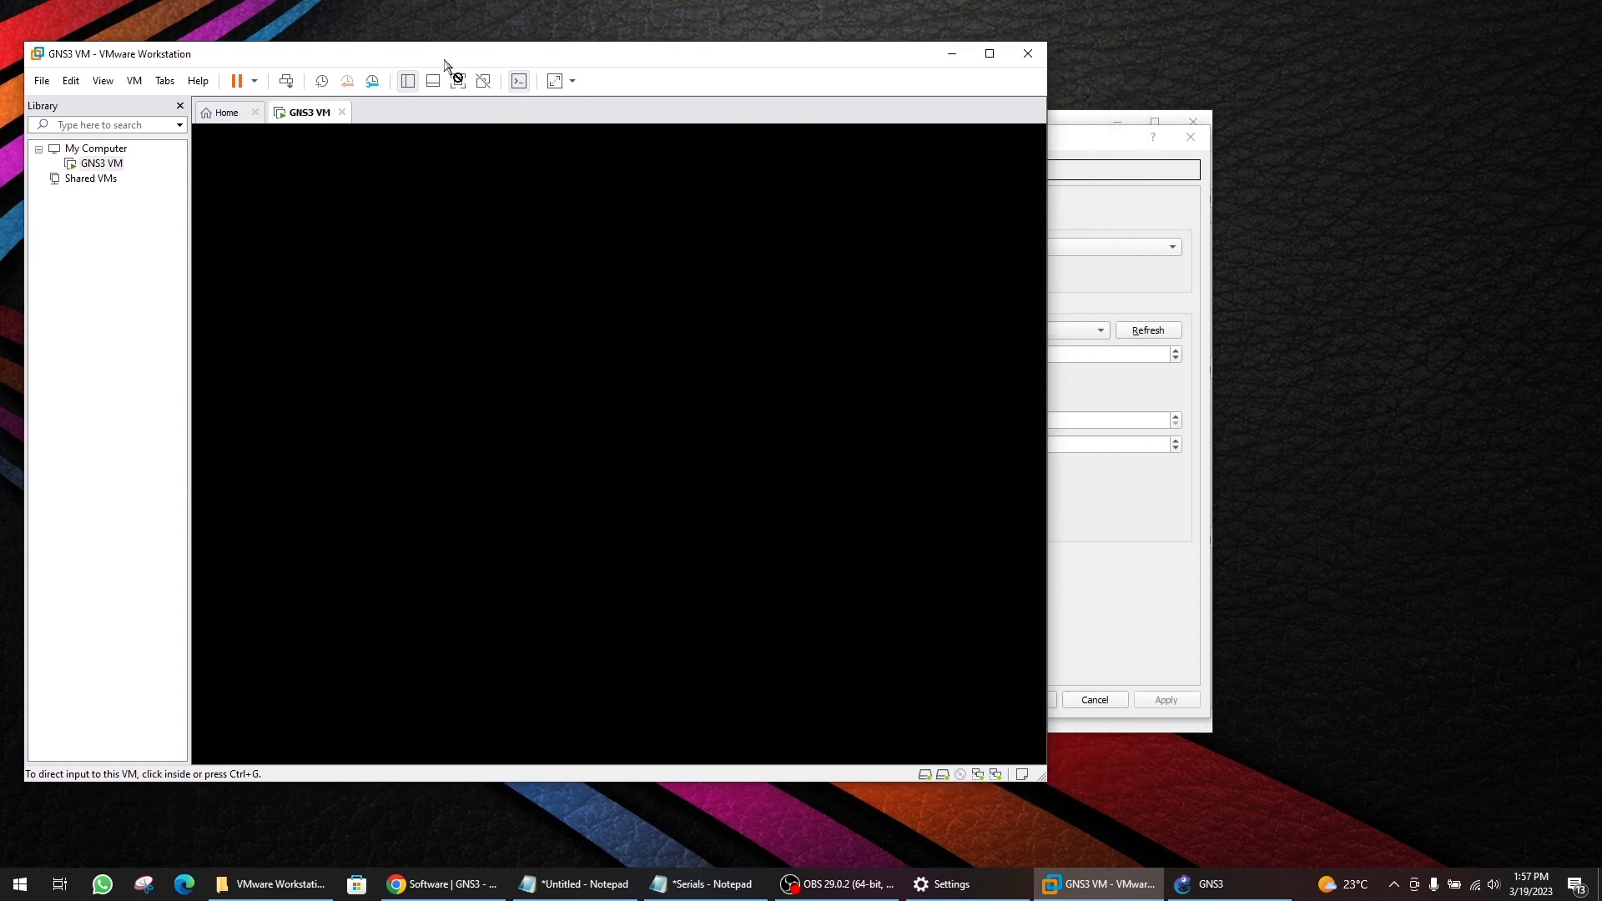
drag(583, 64, 572, 52)
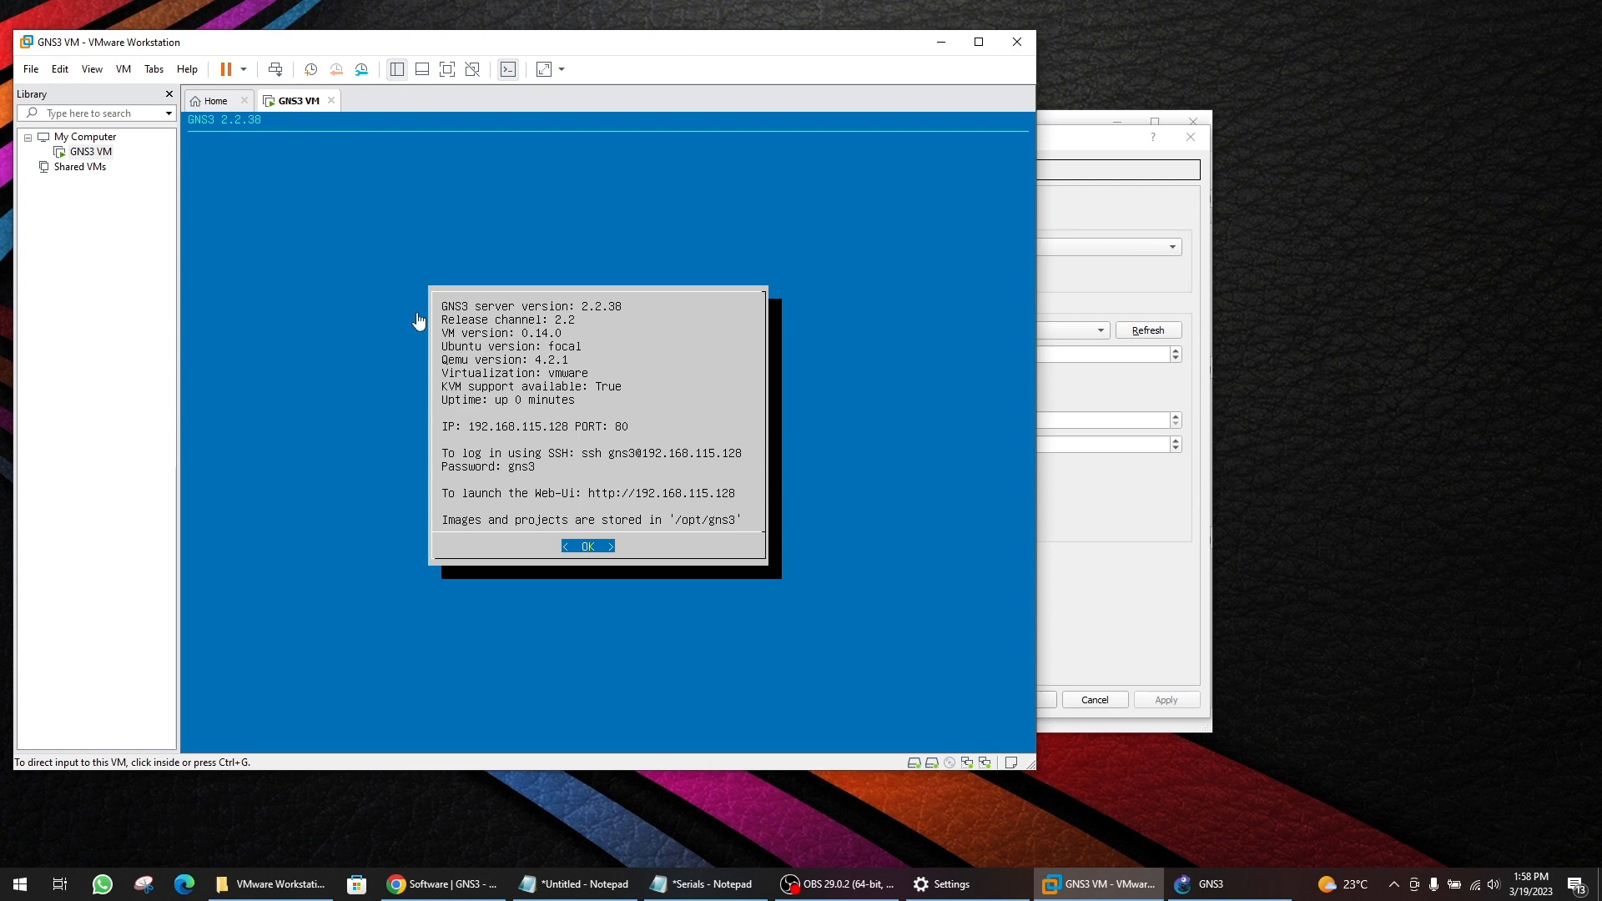
- Return to GNS3, confirm and close the preferences, and widen the main window
click(1129, 574)
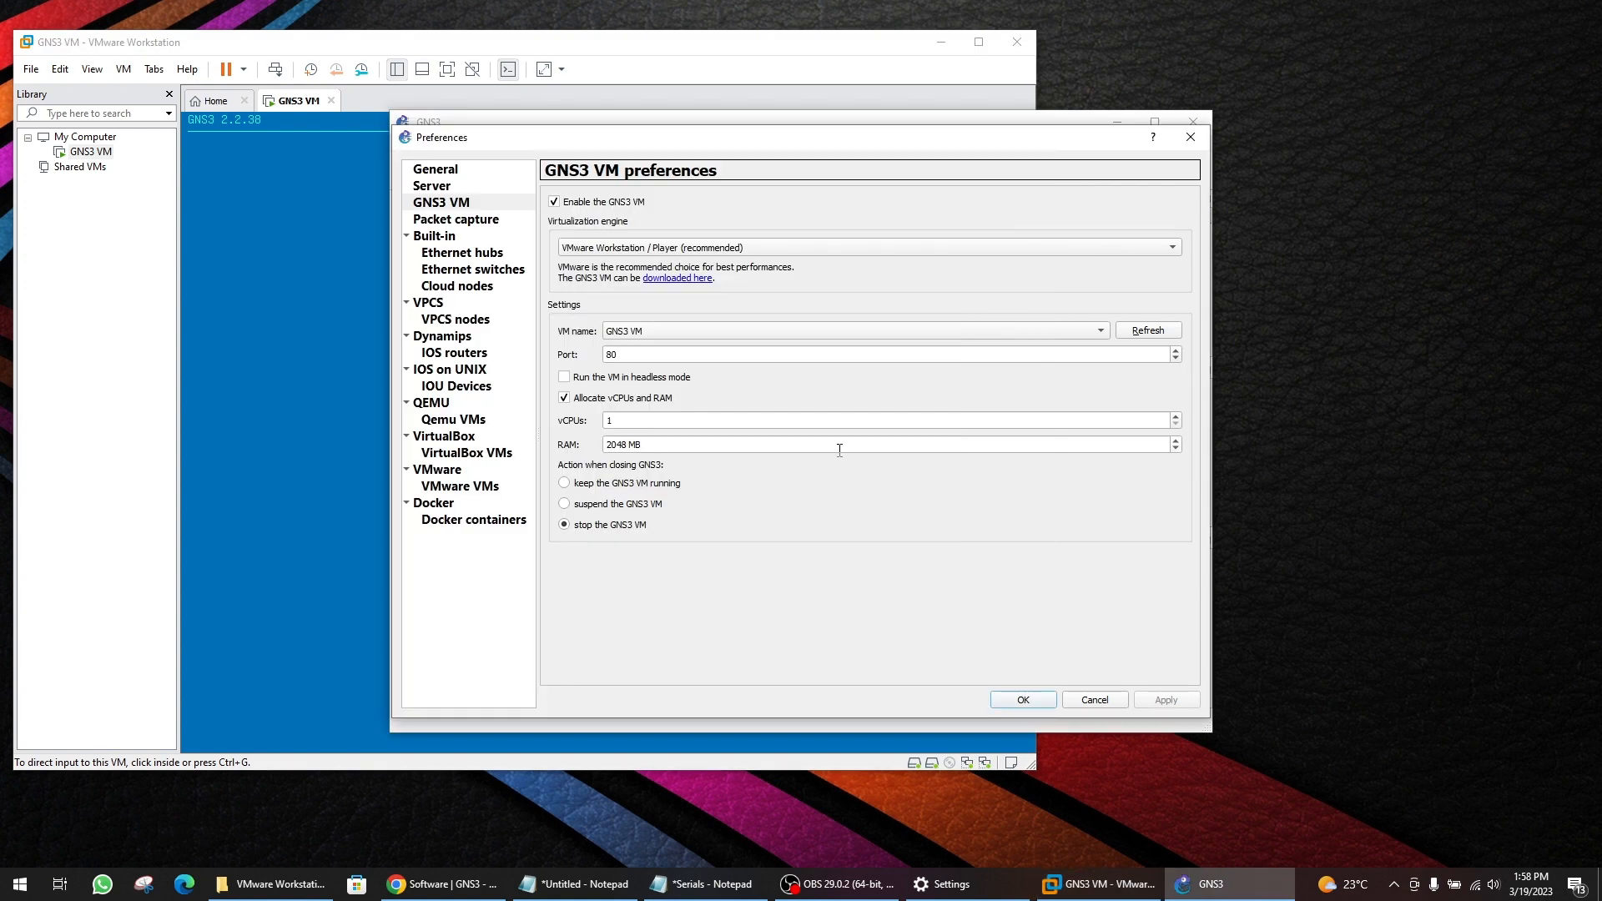
click(1022, 701)
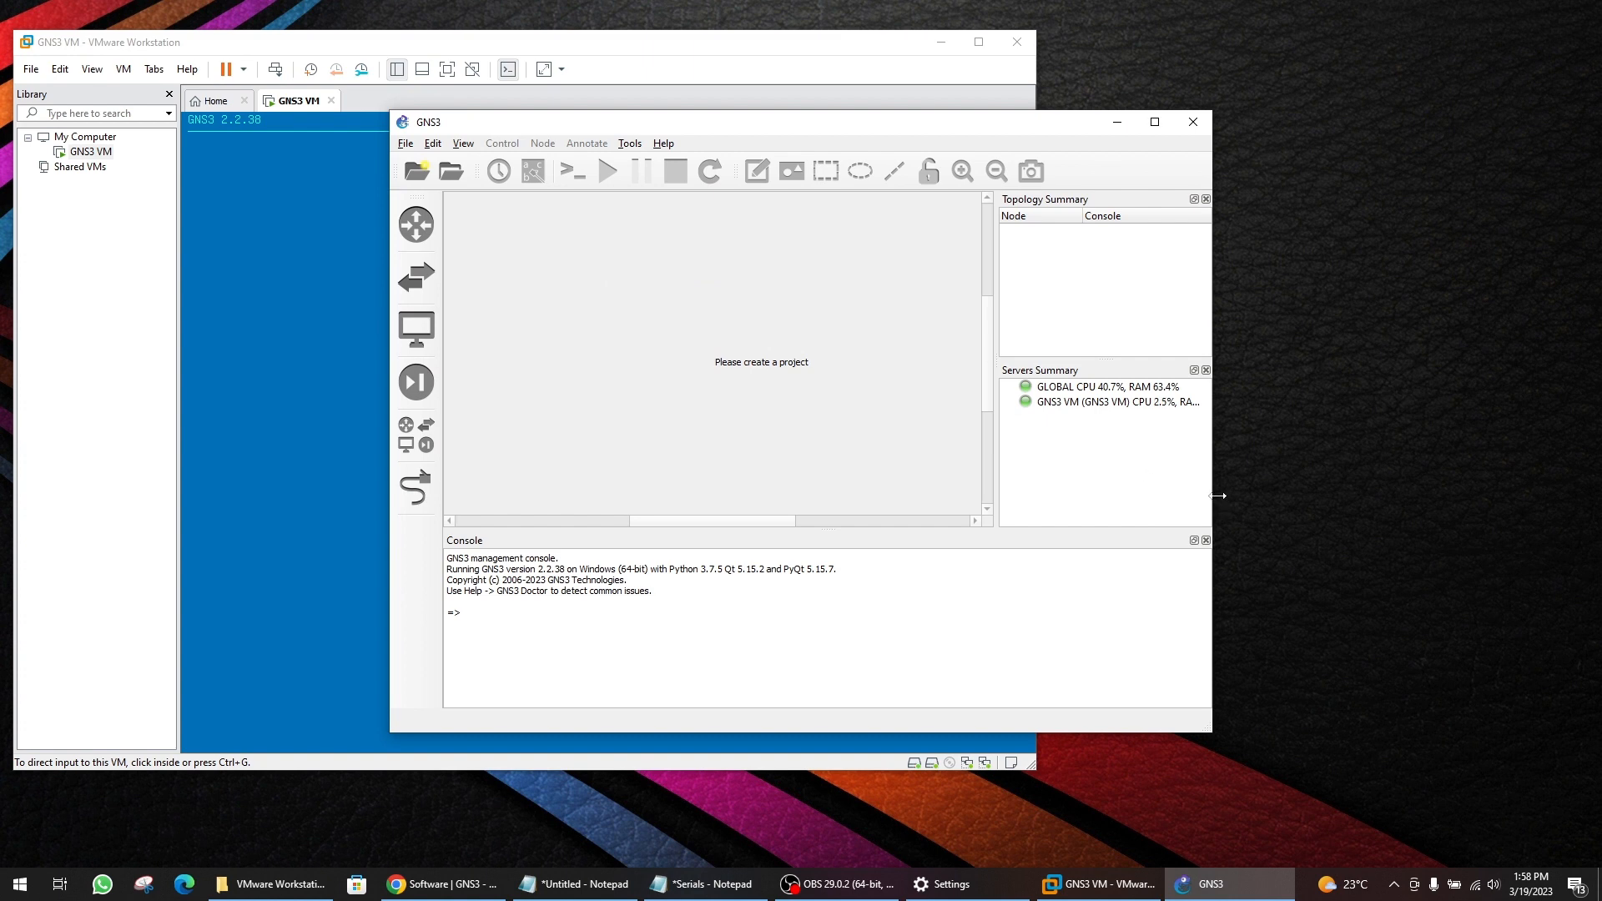
drag(1215, 494, 1333, 494)
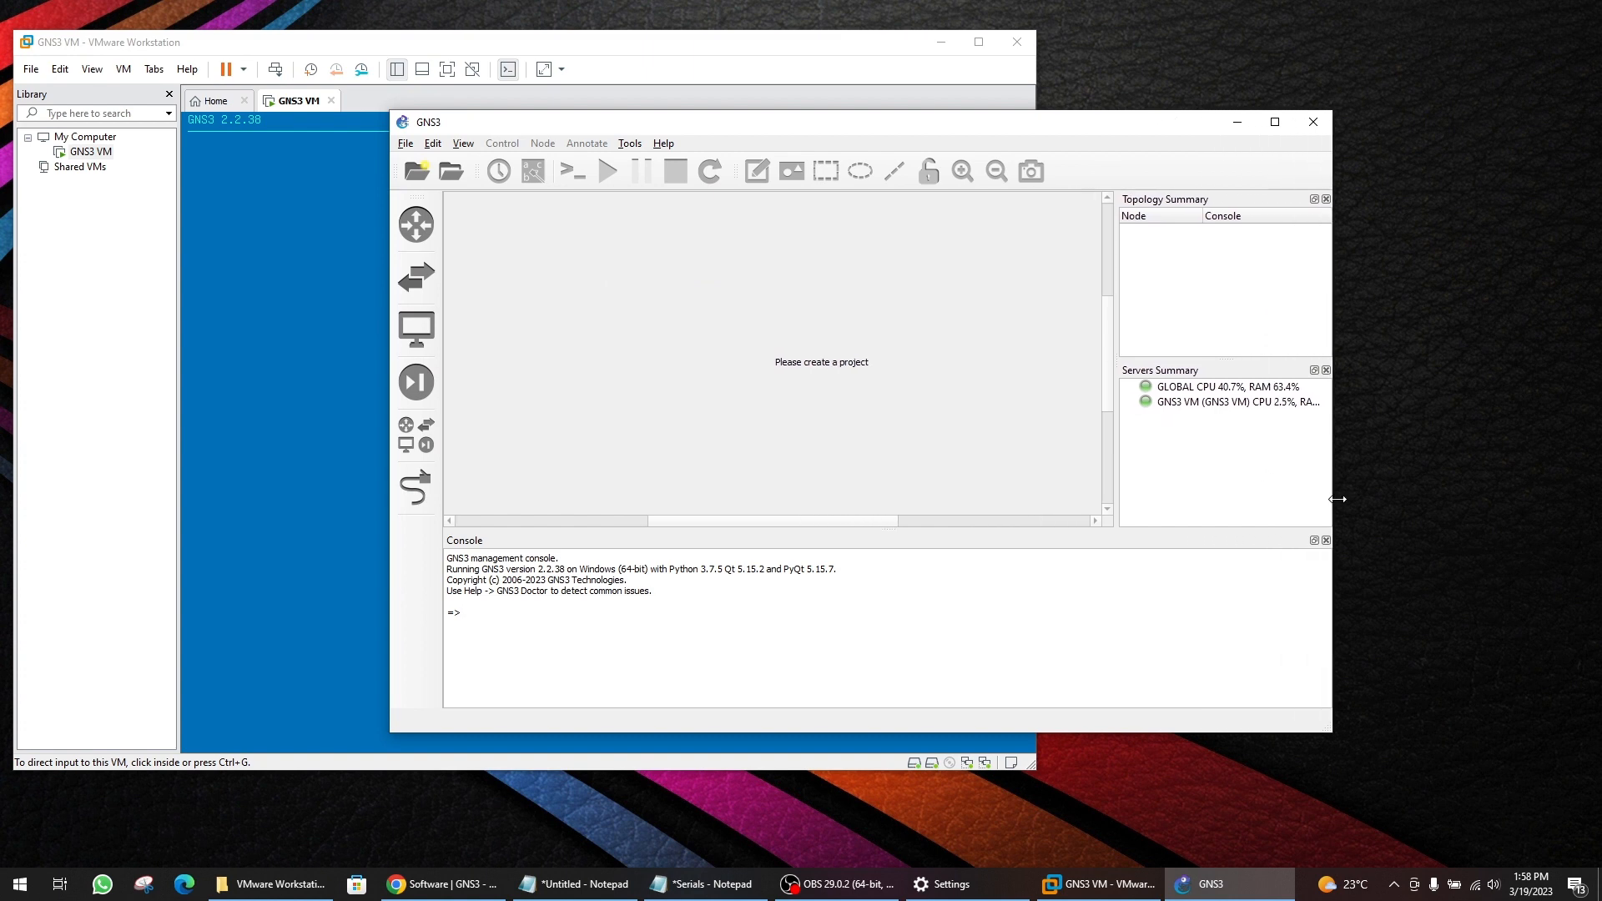
- Check the GLOBAL and GNS3 VM entries in the Servers Summary against the running virtual machine in VMware Workstation
click(1168, 388)
click(1178, 407)
click(1175, 390)
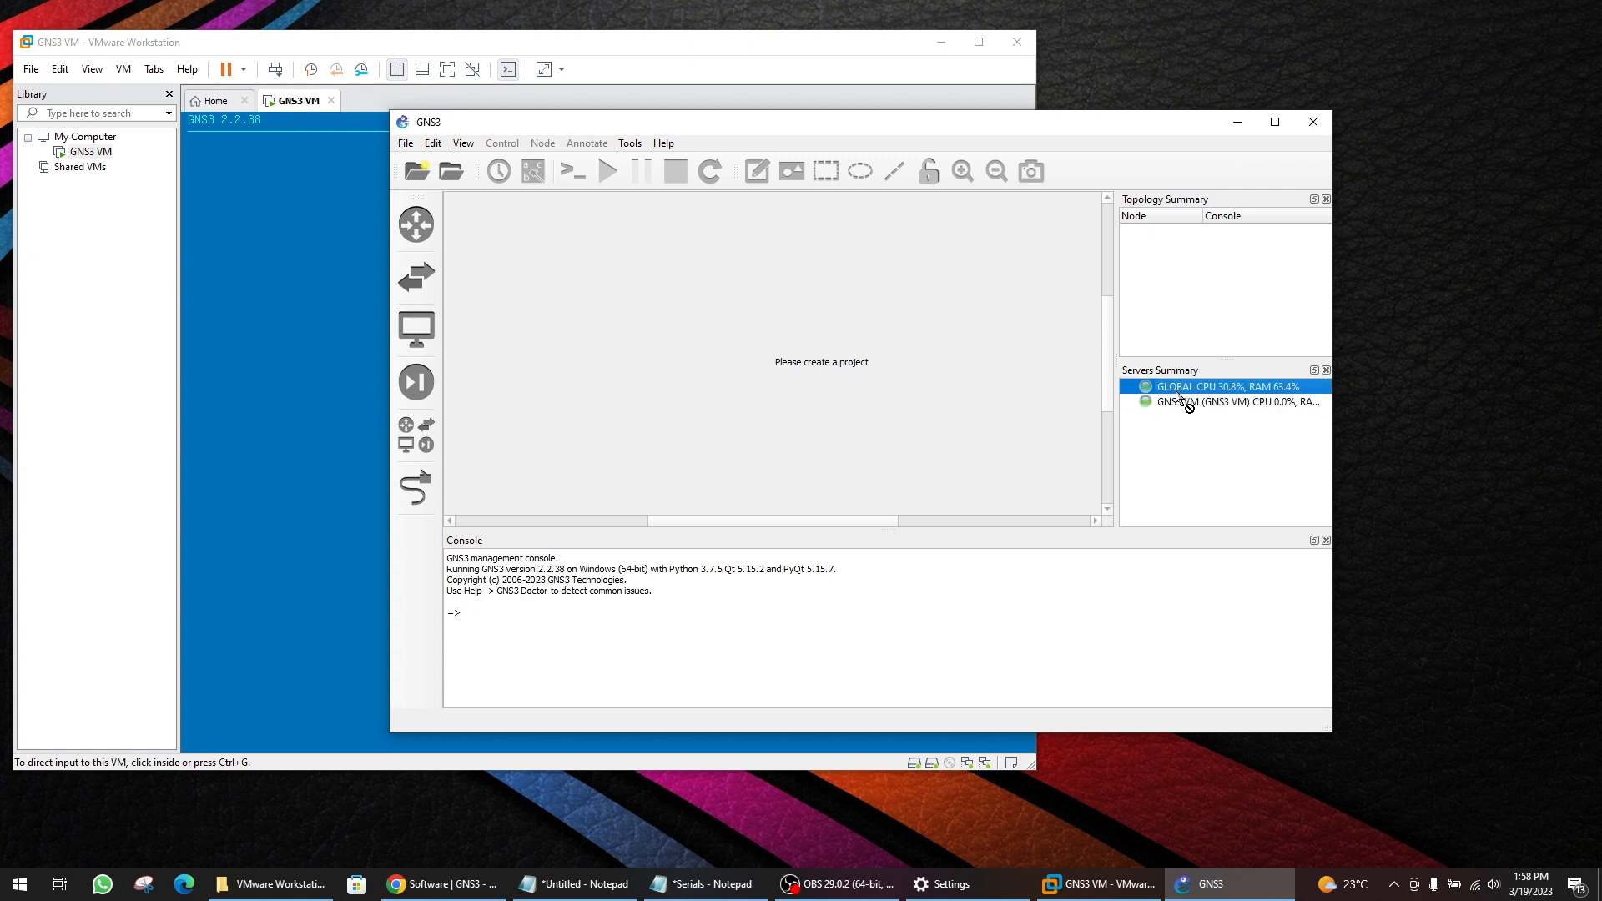
drag(1163, 389, 131, 50)
click(1168, 405)
click(131, 50)
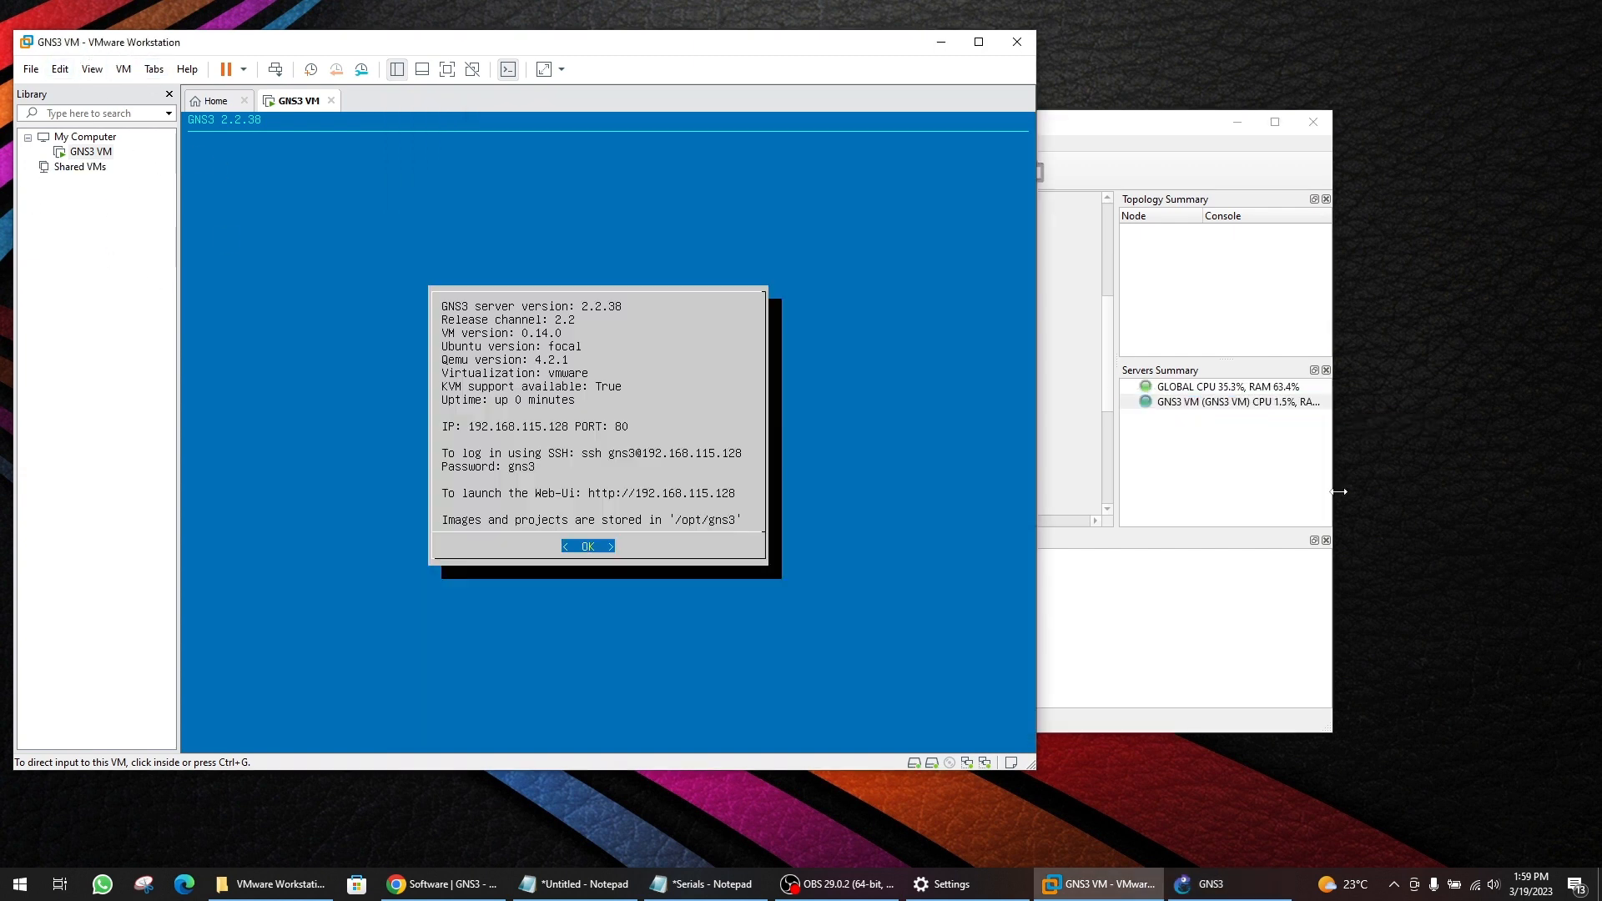
click(1186, 399)
click(1181, 388)
click(1174, 402)
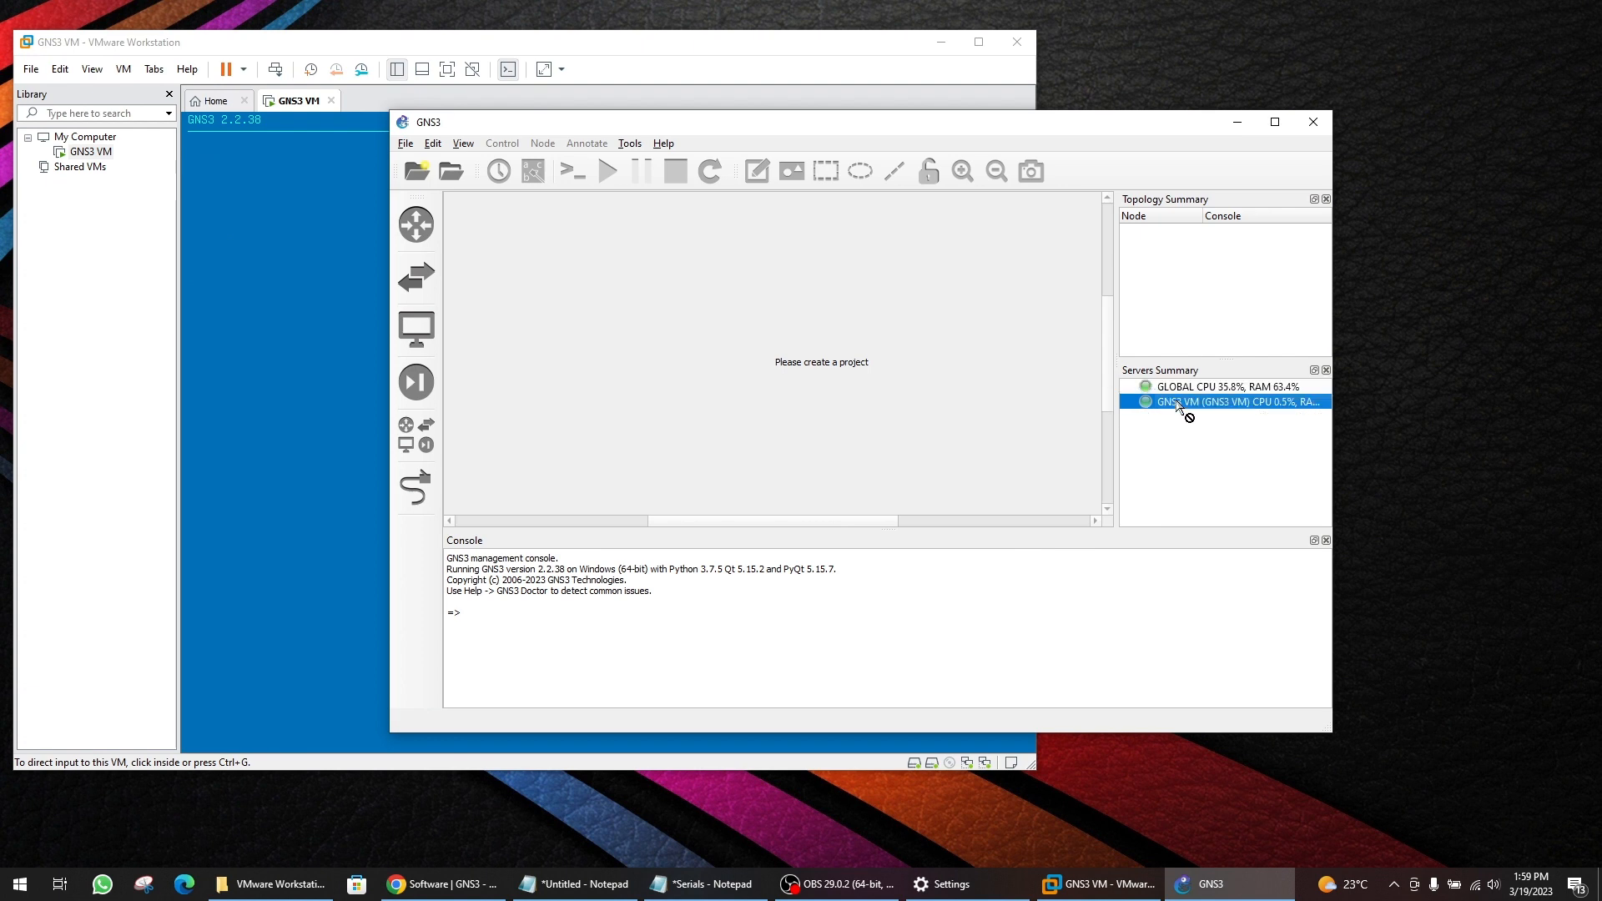
drag(1178, 387, 1177, 408)
click(1181, 402)
click(1181, 388)
click(1182, 402)
click(1182, 389)
click(1181, 402)
drag(584, 134, 526, 166)
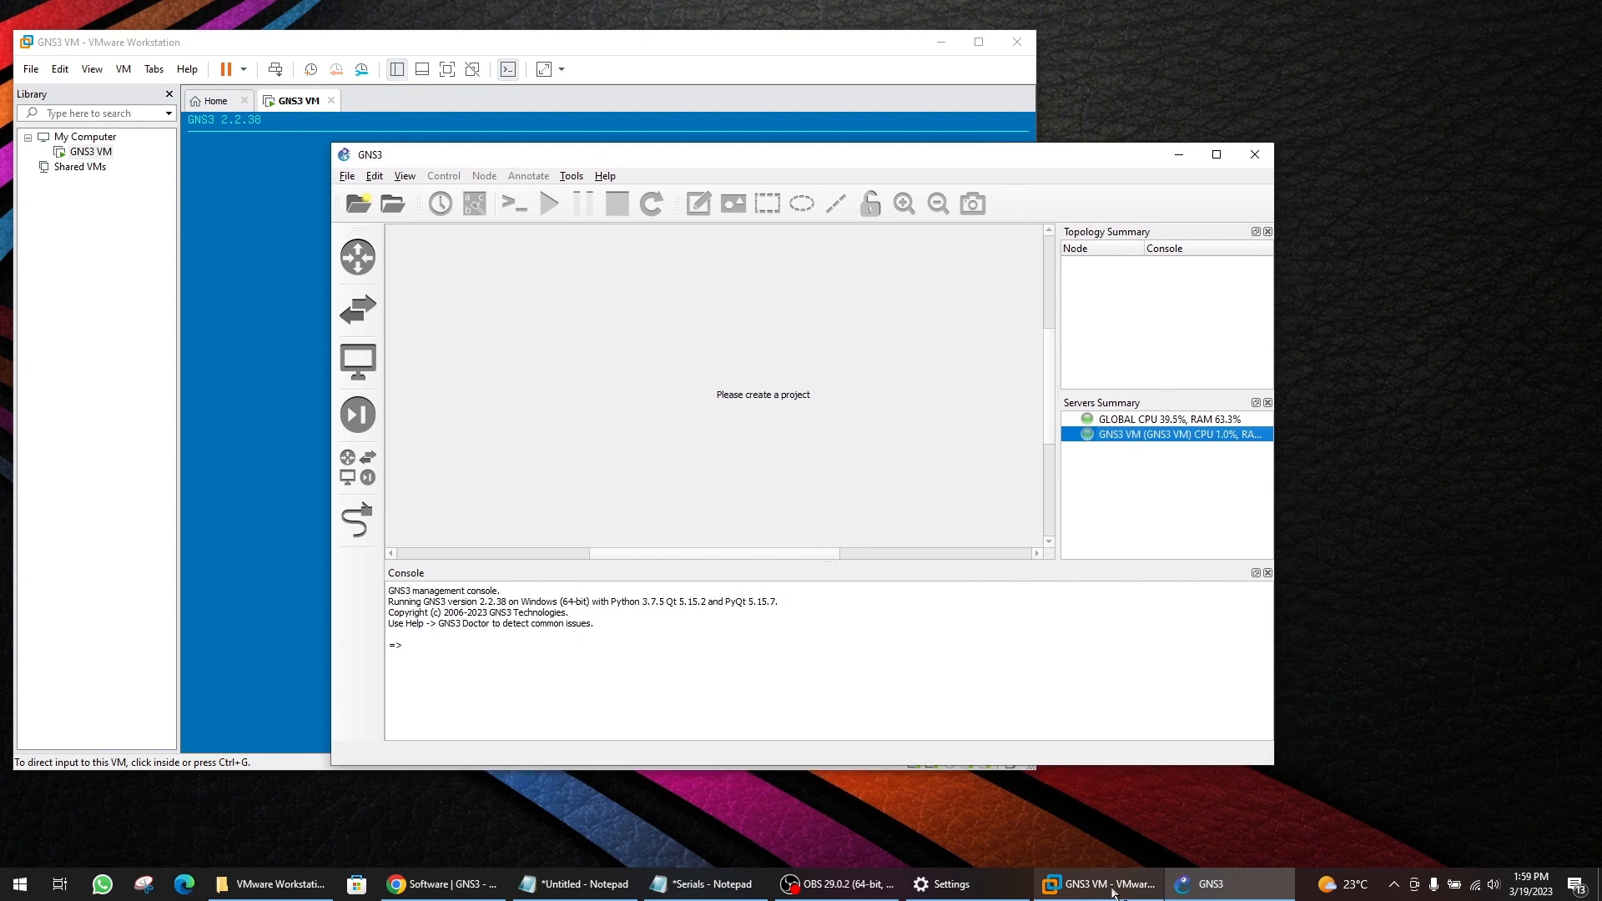
- Mark Phase 2 in the Notepad phase list with (Completed) and minimise the notes
click(575, 883)
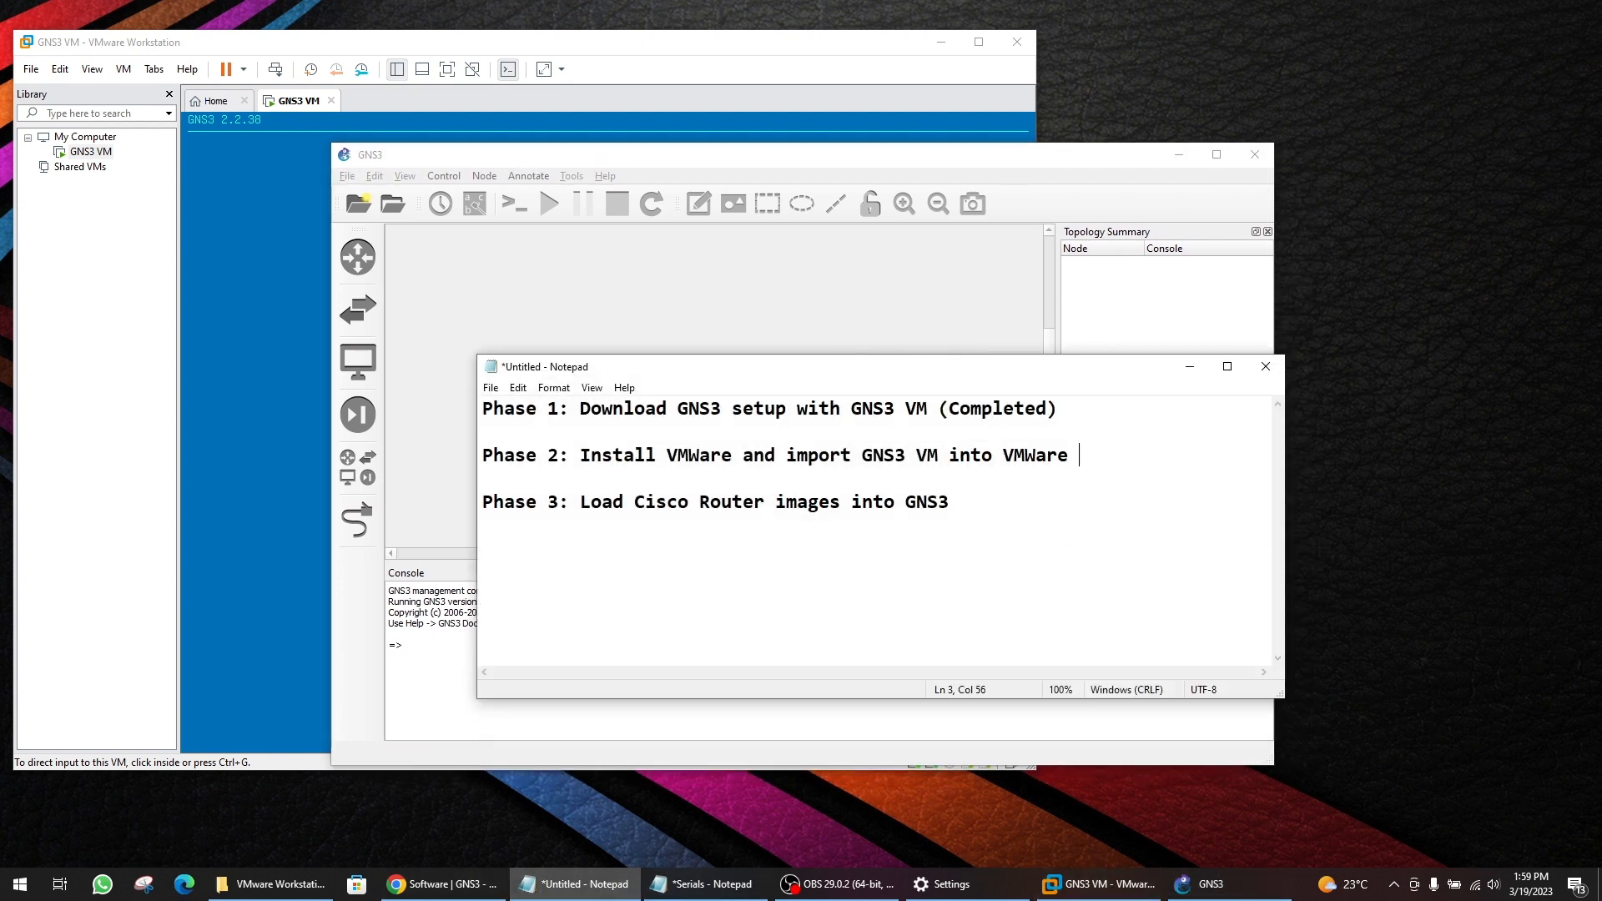
text(())
key(Left)
text(Completed)
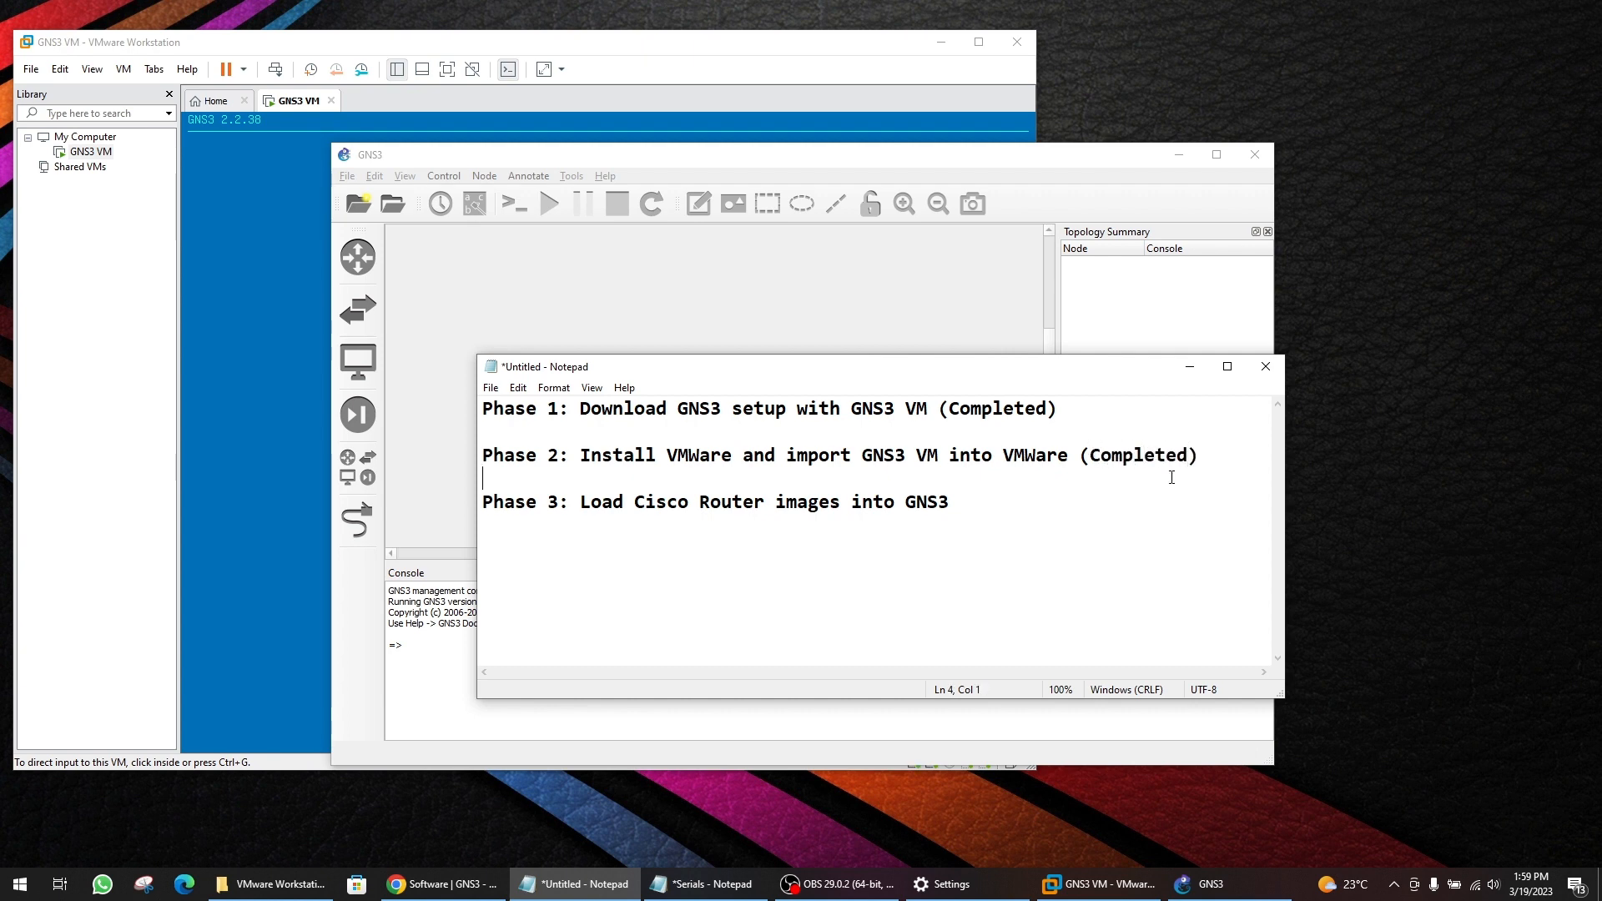
click(964, 506)
click(1189, 368)
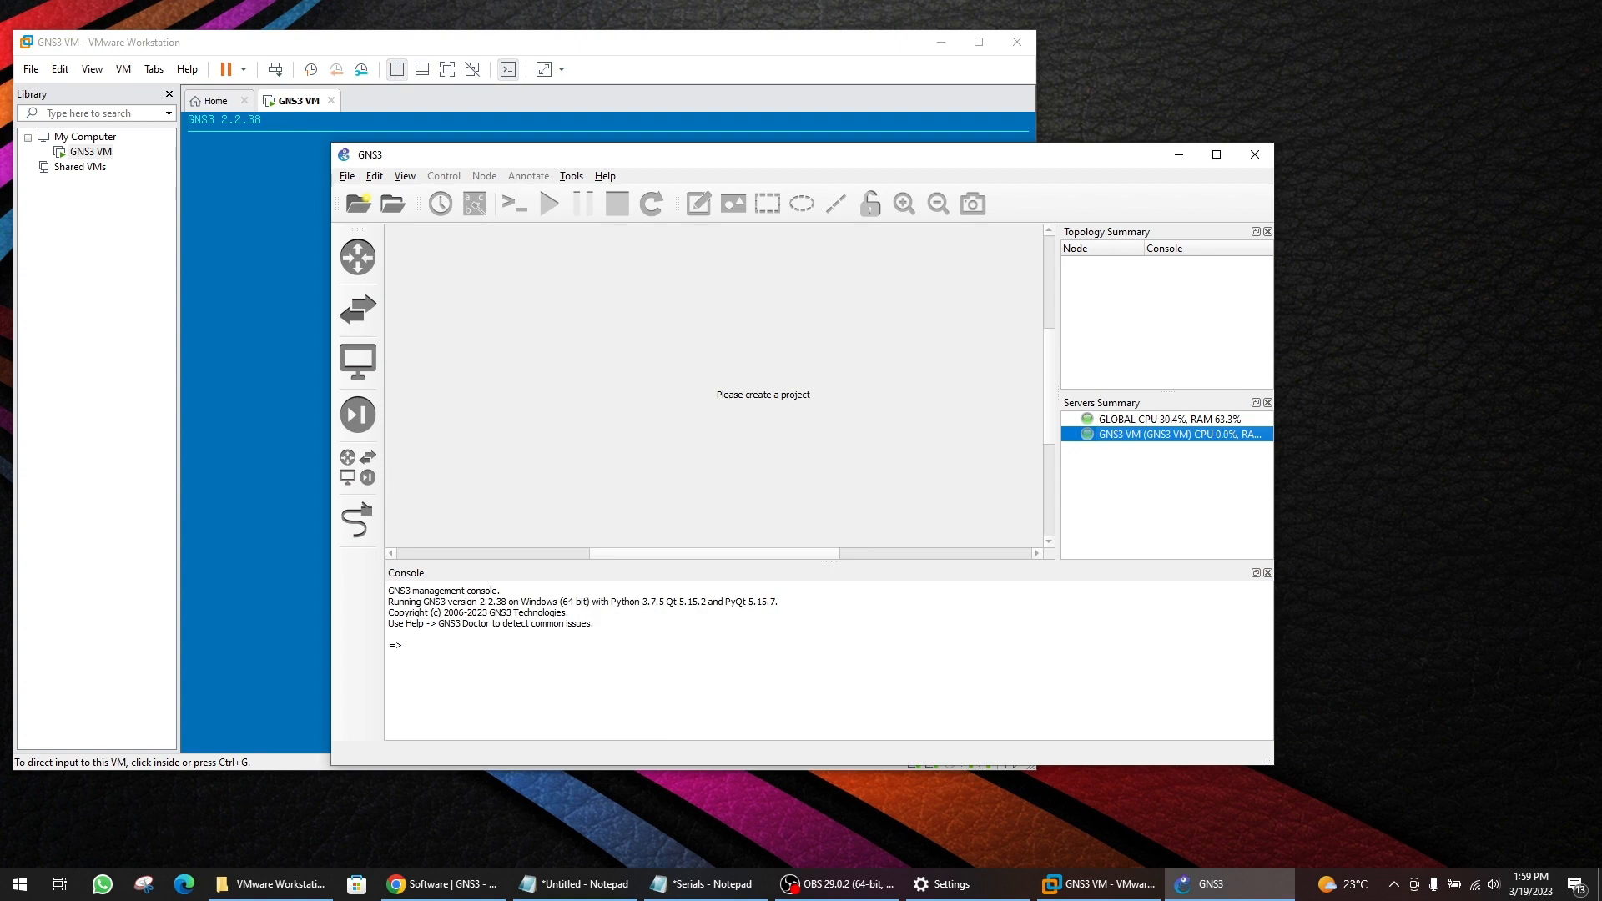
- Extract the c3640-a3js-mz.124-23 archive in the Desktop GNS3 folder and select the extracted c3640-a3js-mz.124-23.image file
click(271, 884)
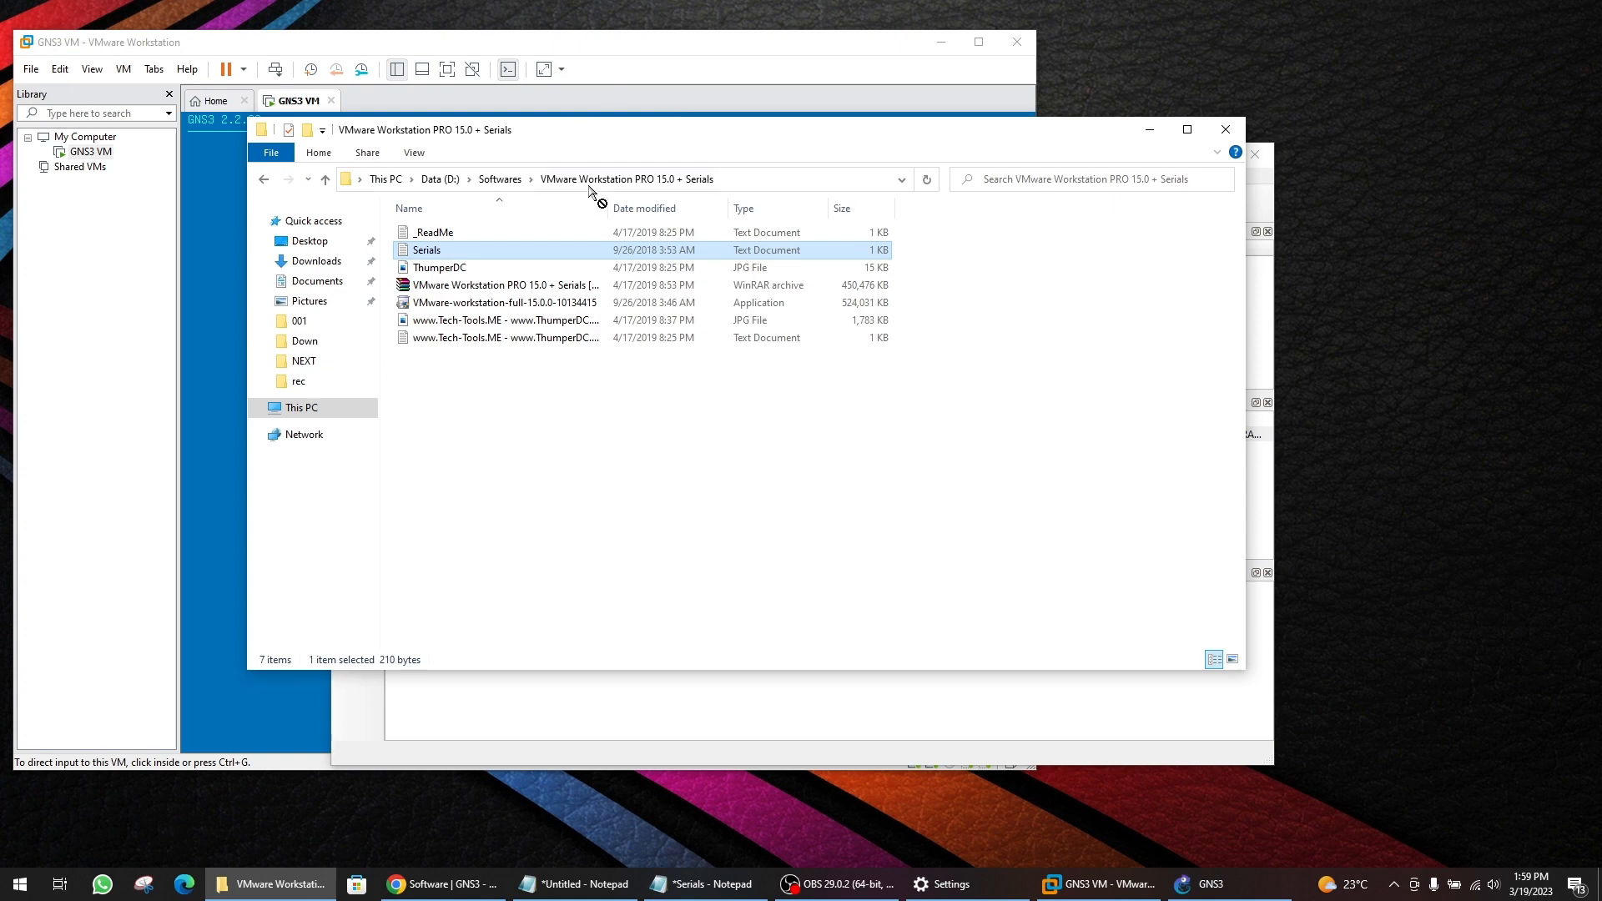
drag(608, 137, 0, 209)
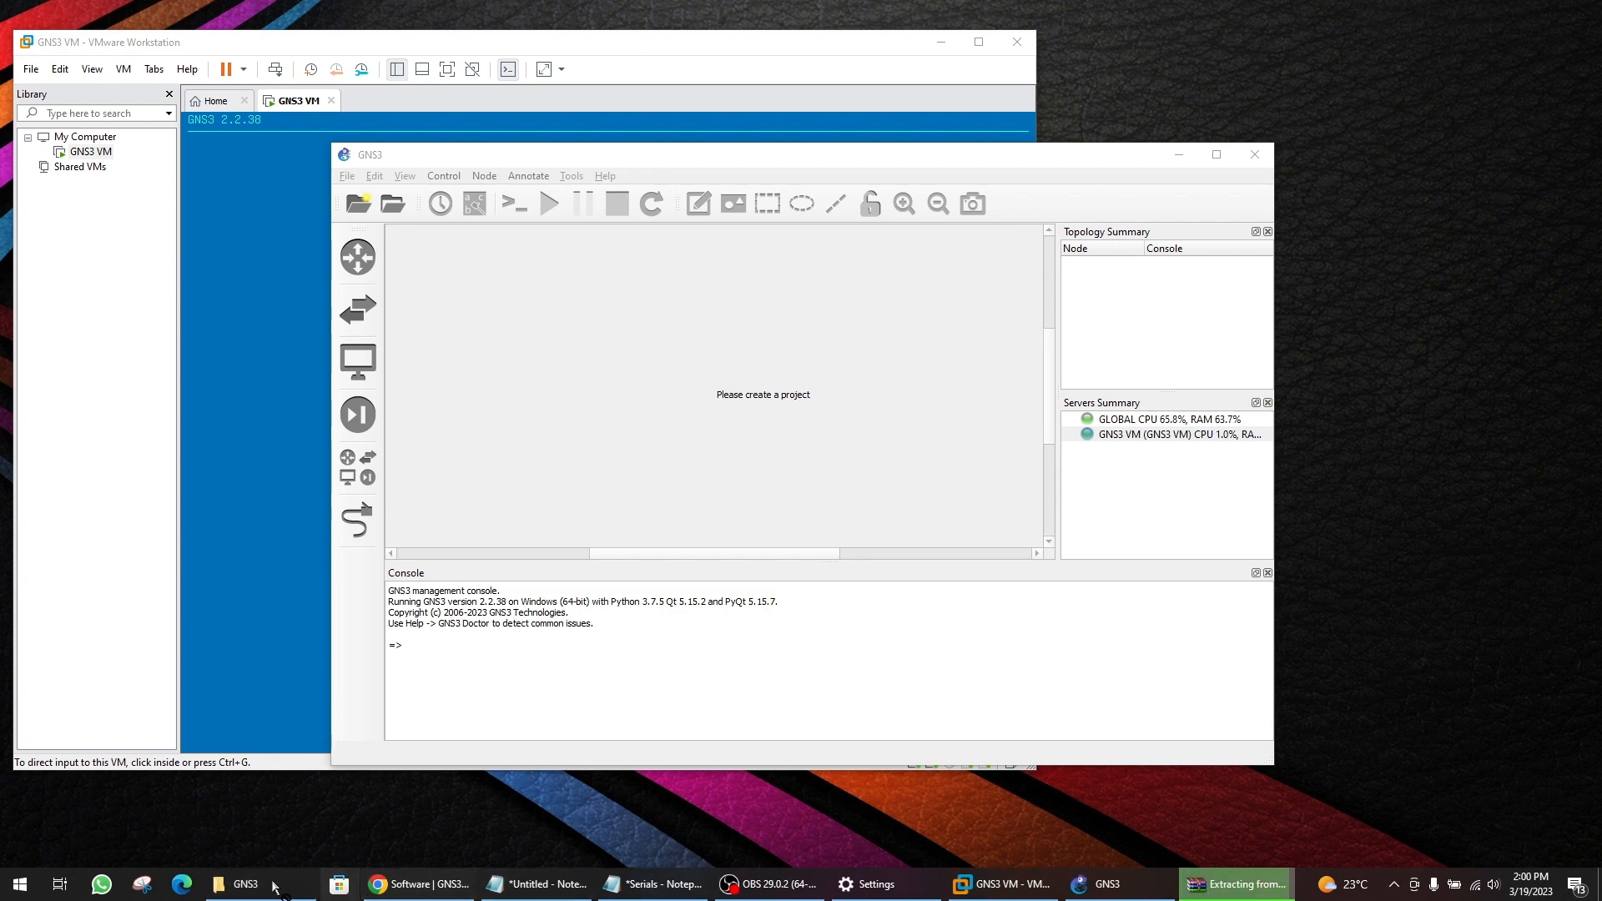
click(537, 546)
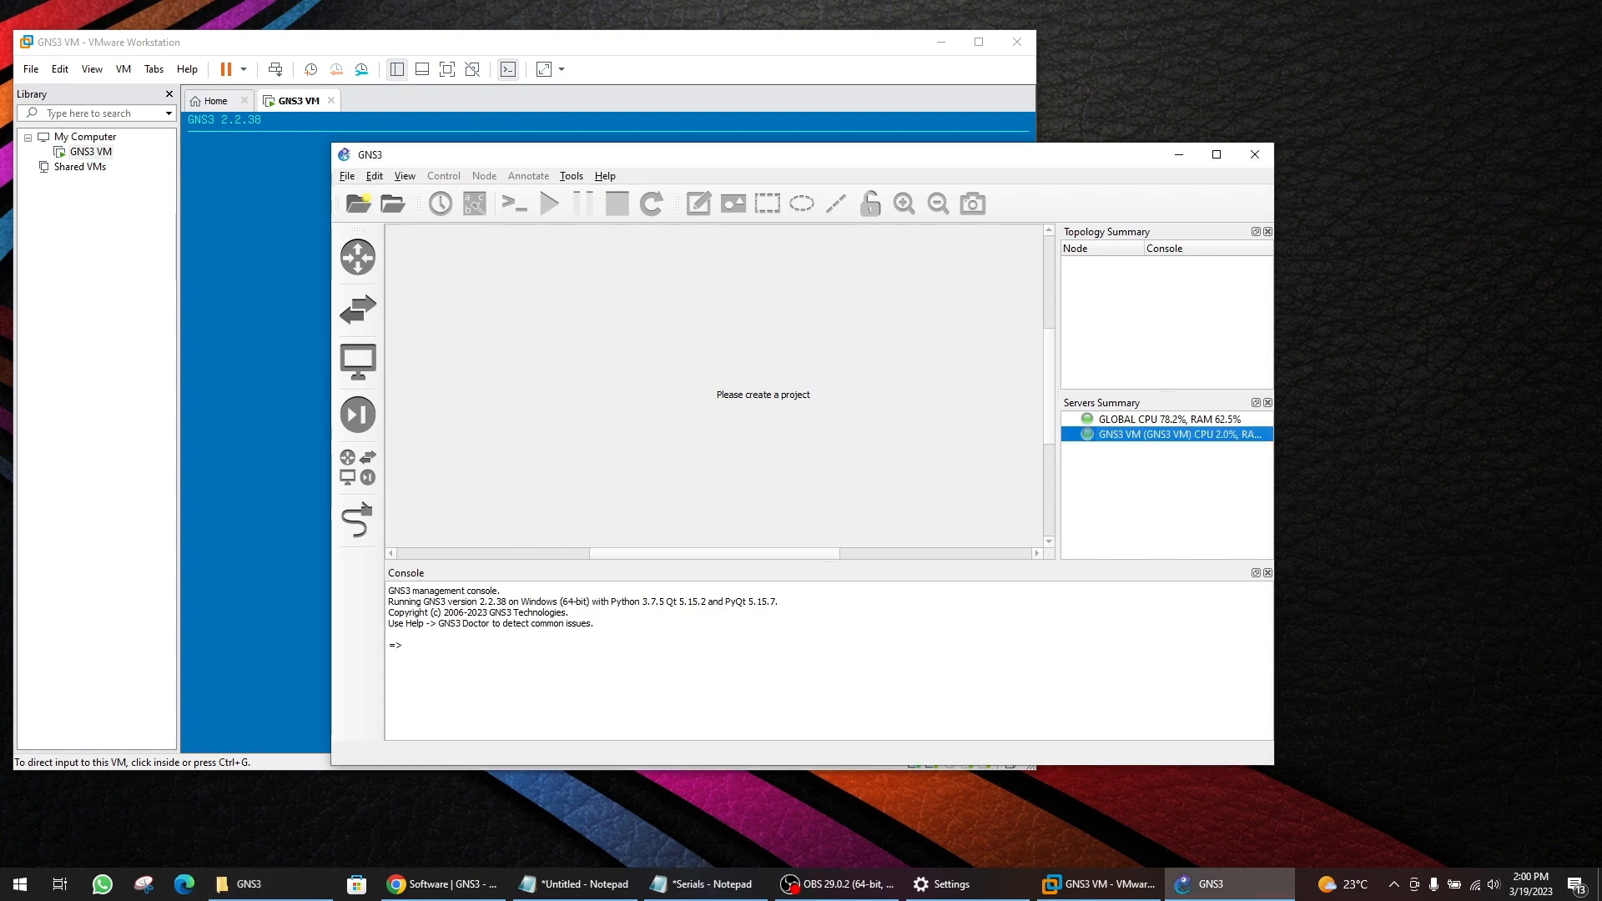
click(292, 897)
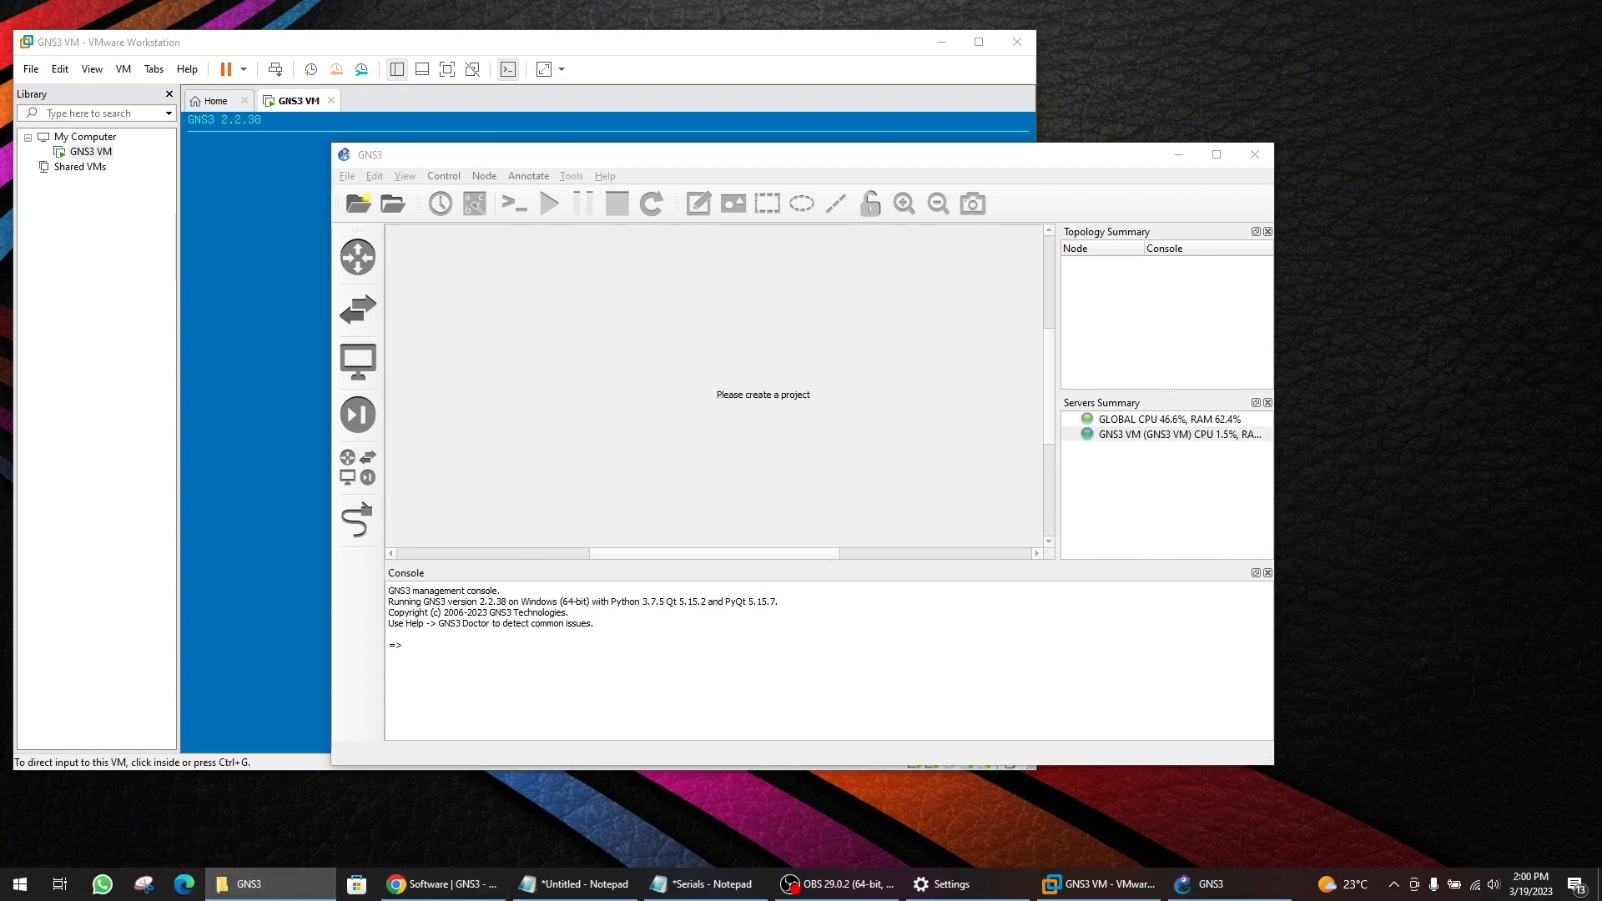
drag(705, 258, 726, 221)
click(503, 428)
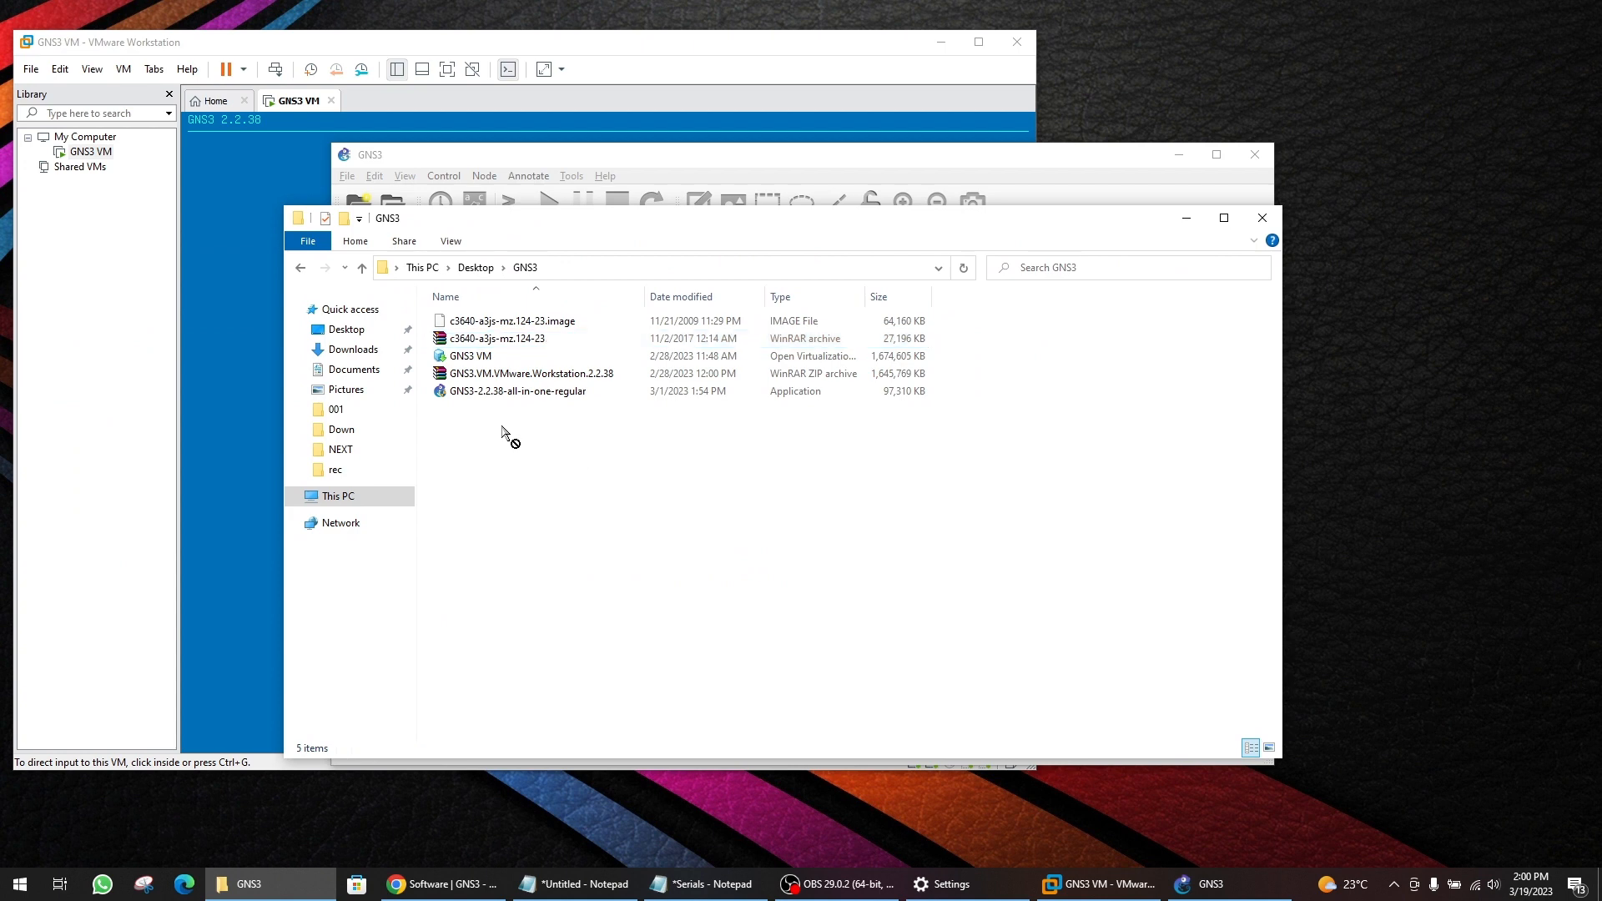
click(462, 323)
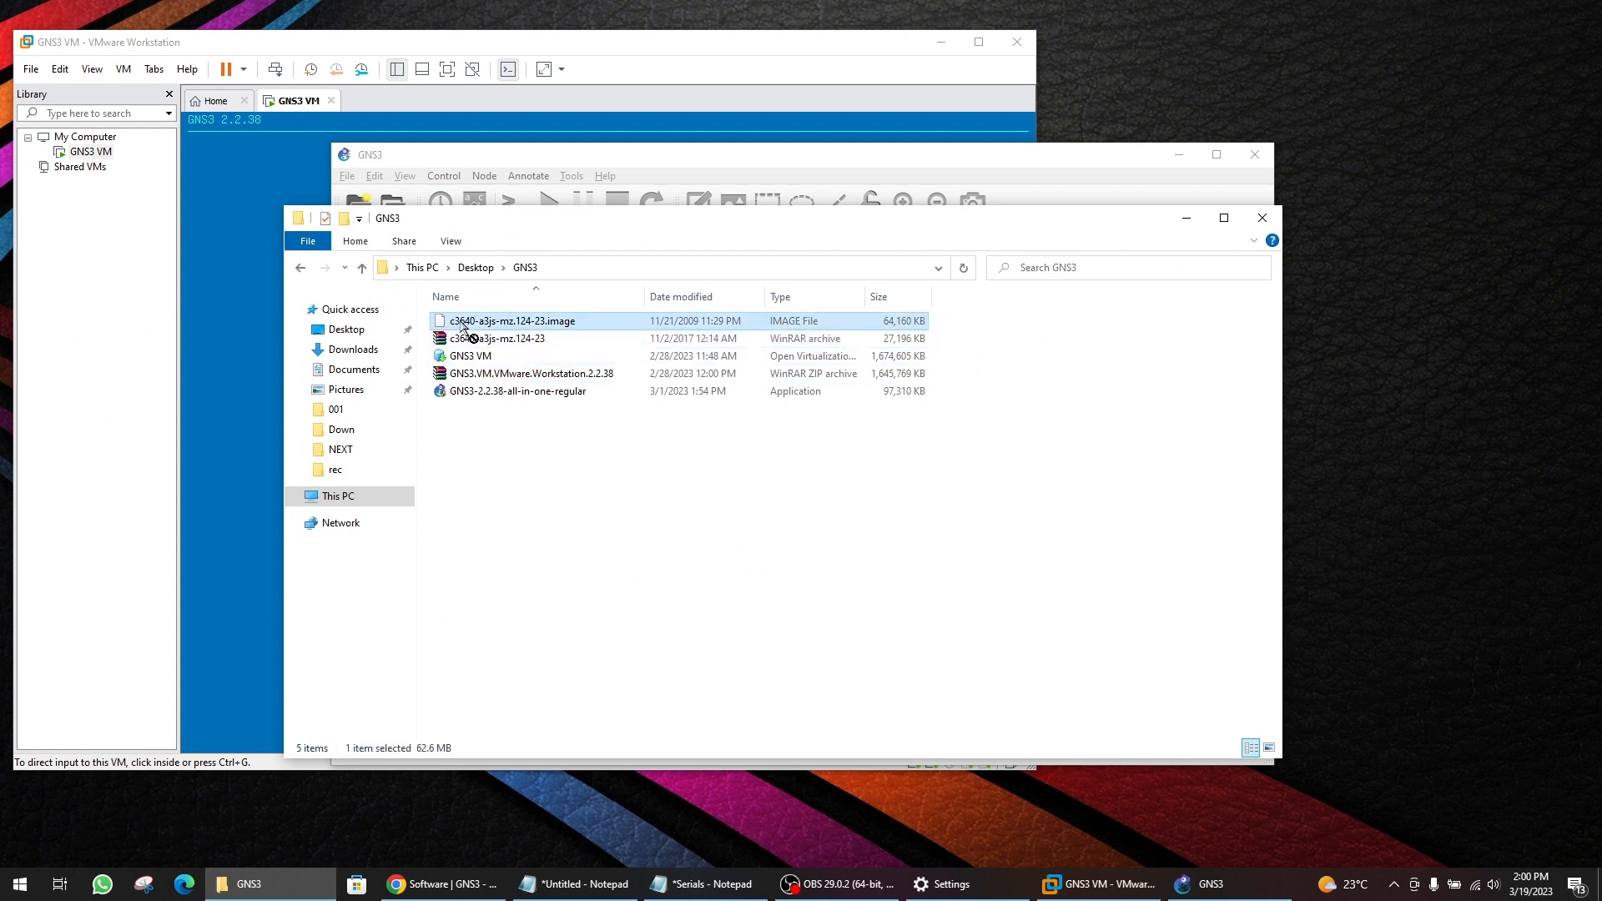
drag(462, 323, 893, 268)
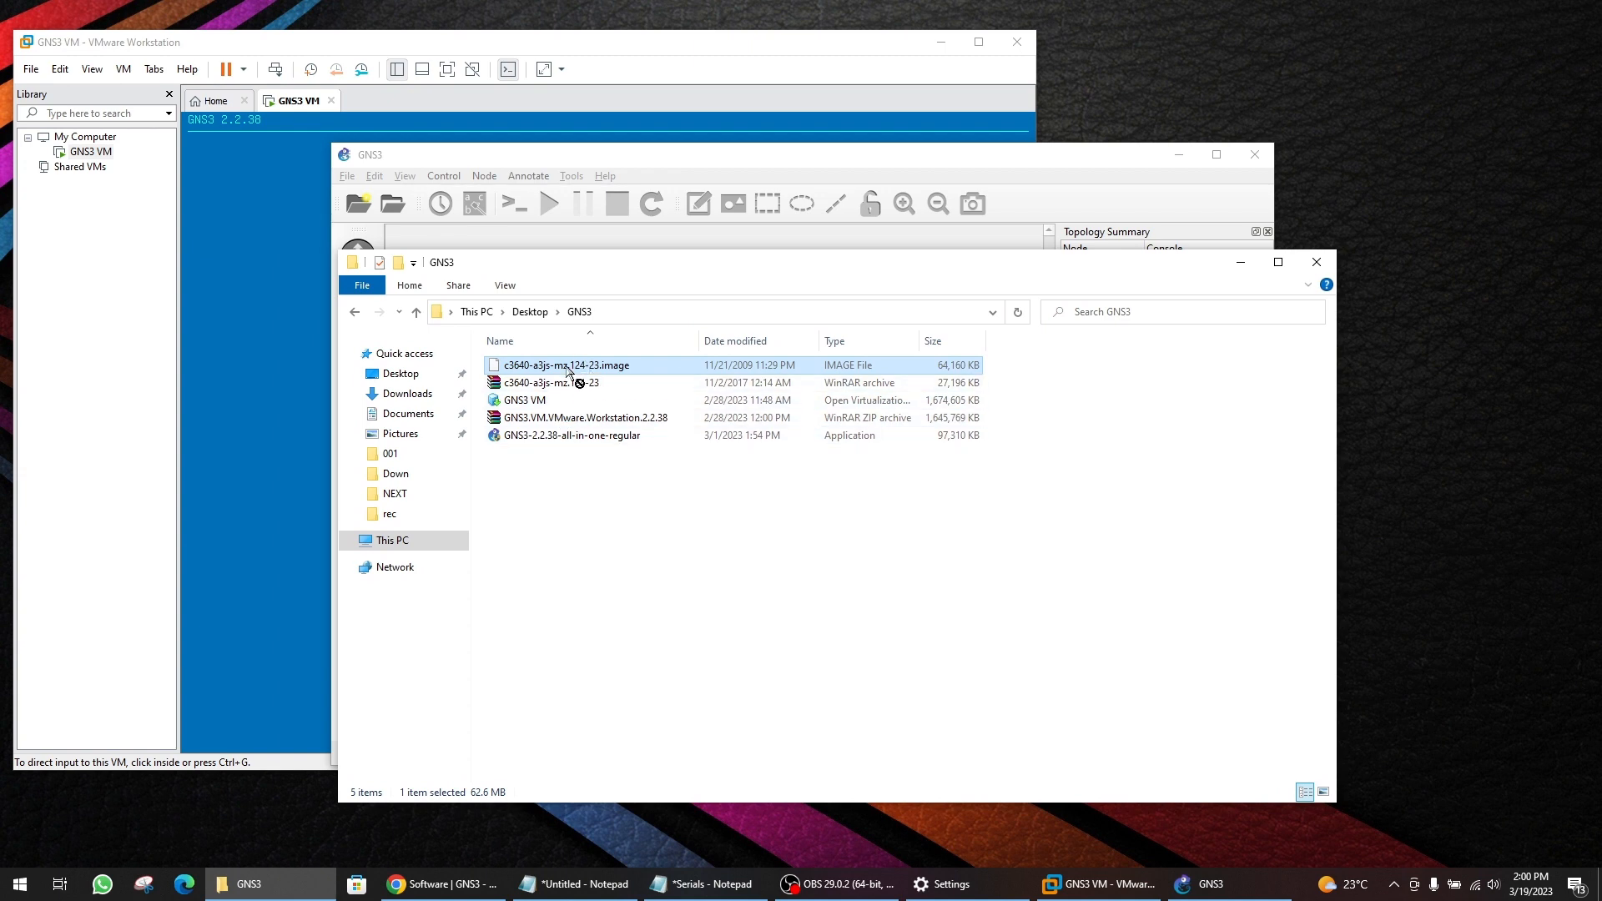
- In the GNS3 preferences, start a new Dynamips IOS router template set to run on the GNS3 VM
drag(570, 371, 406, 258)
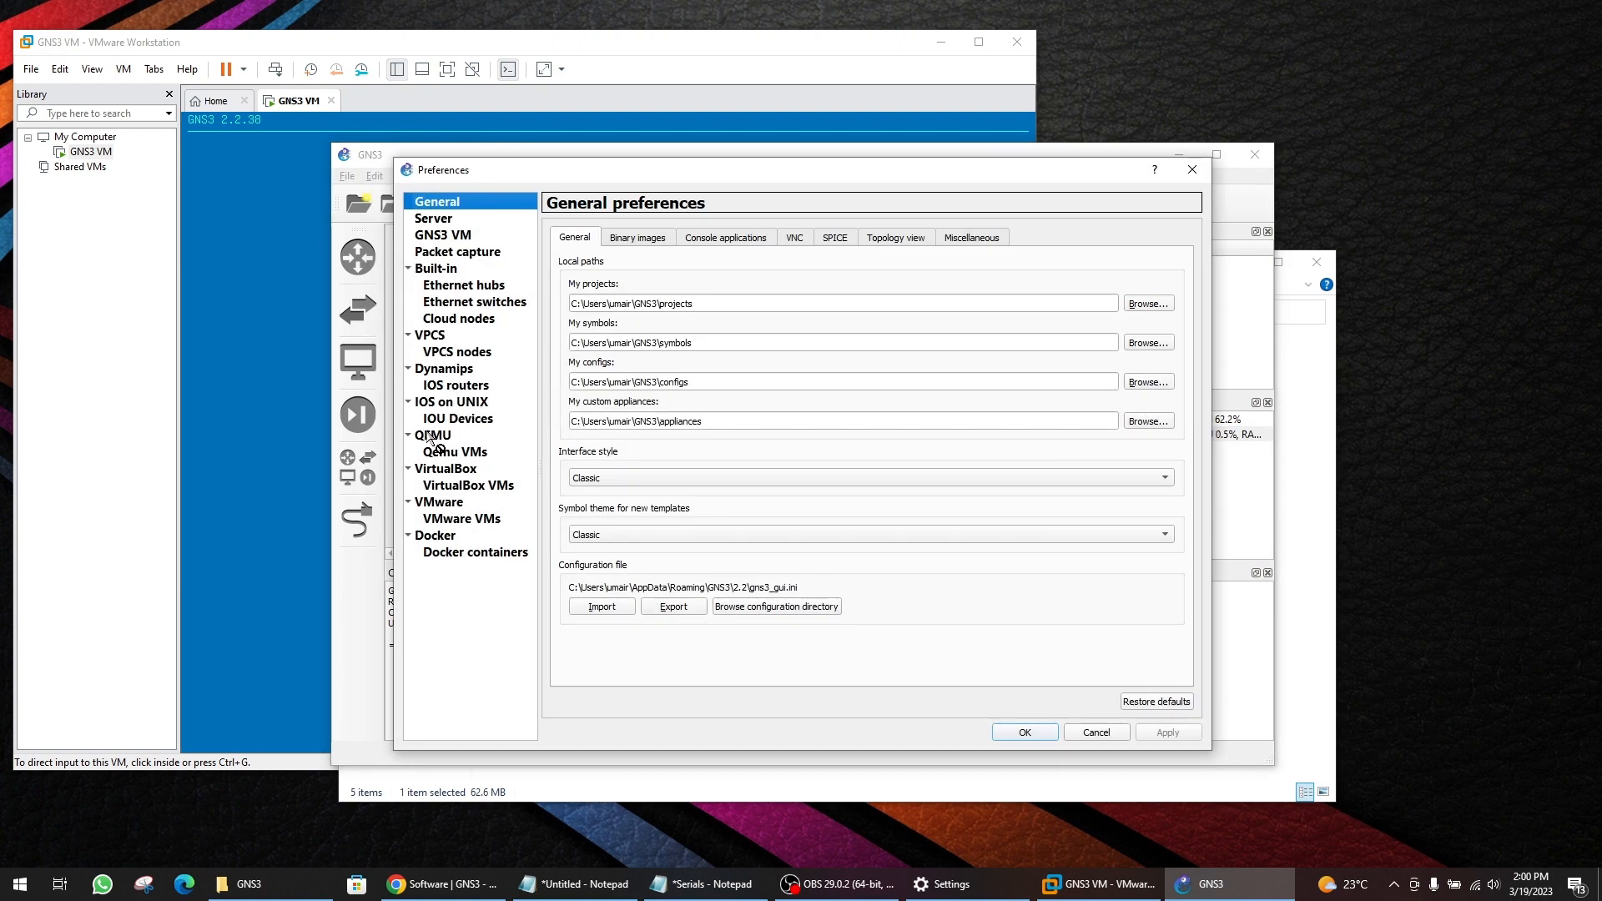
click(435, 371)
click(451, 387)
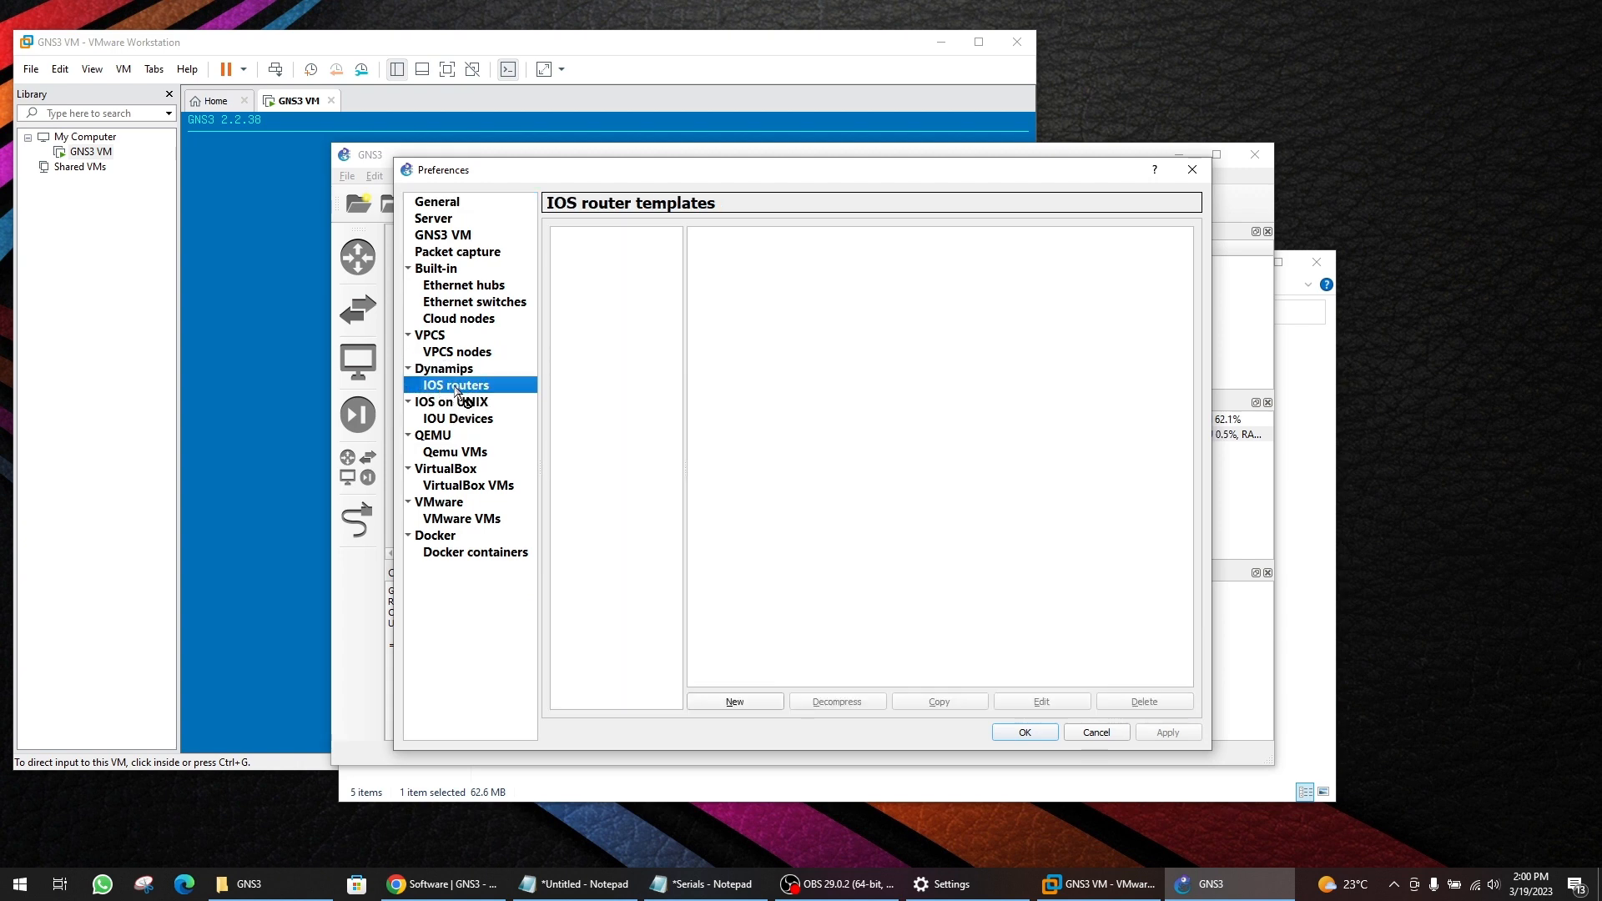
click(758, 706)
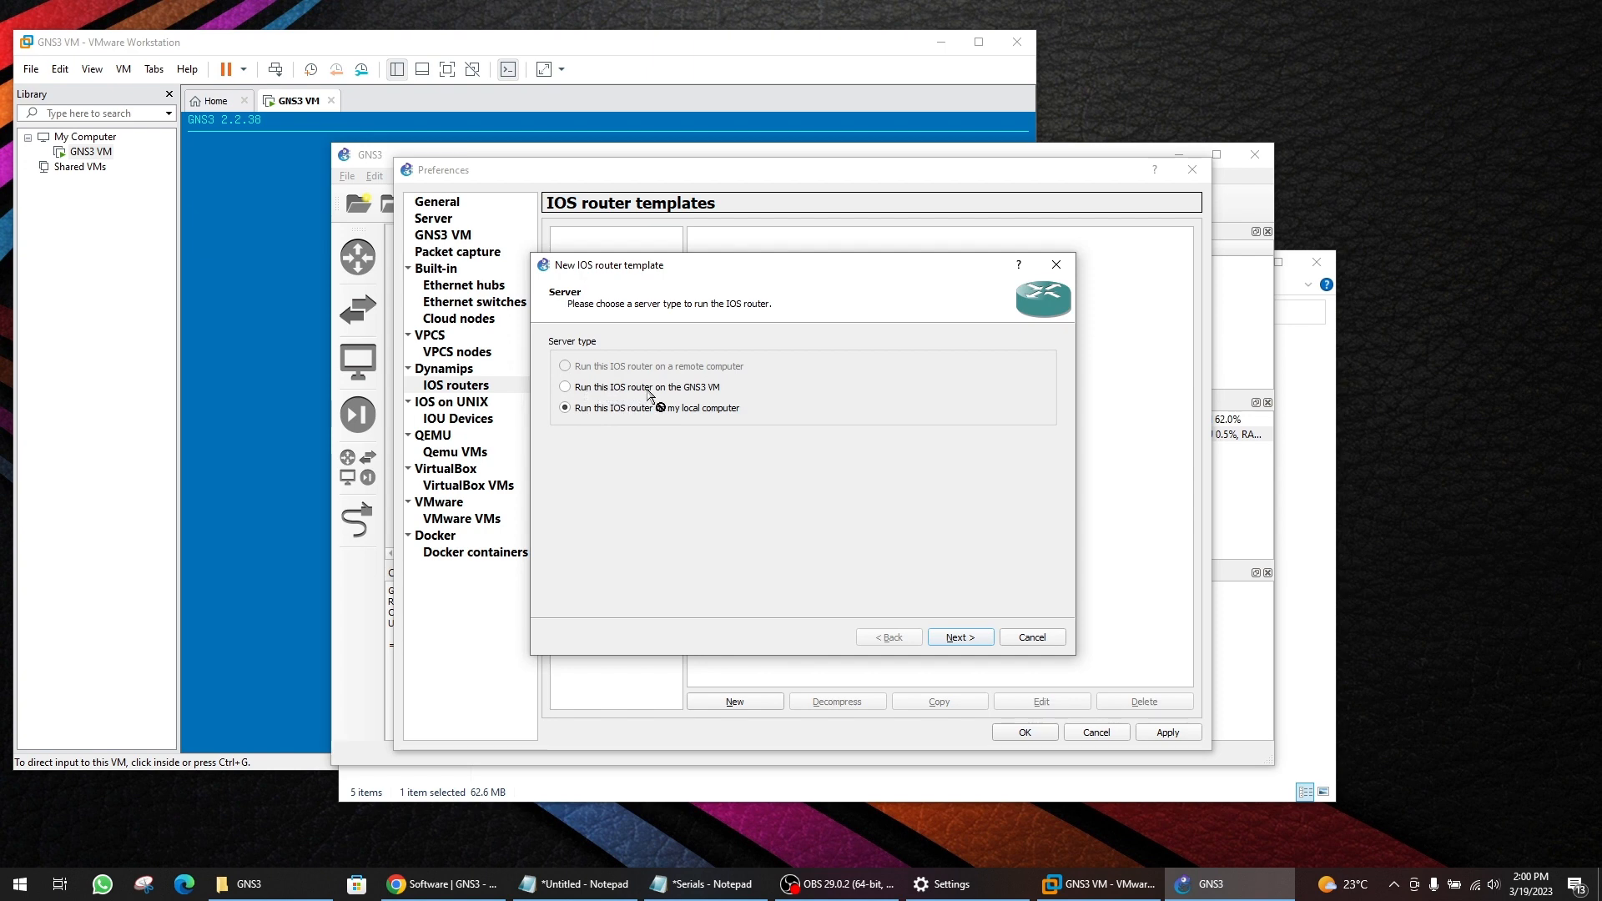
click(960, 637)
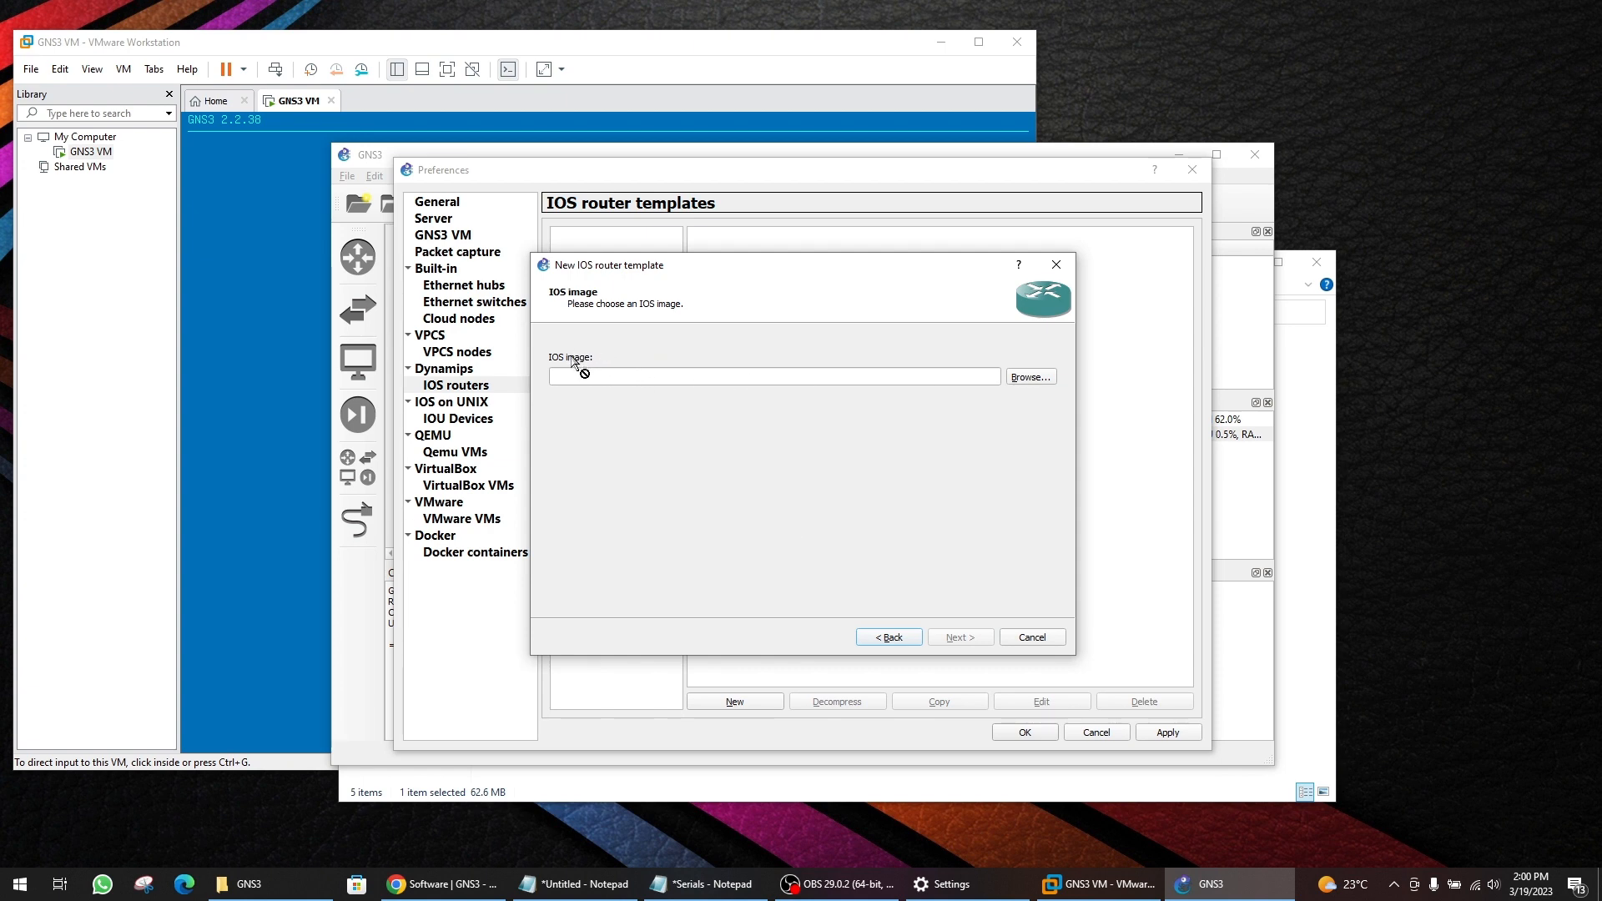
- Load c3640-a3js-mz.124-23.image from the Desktop GNS3 folder as the template's IOS image
click(1028, 377)
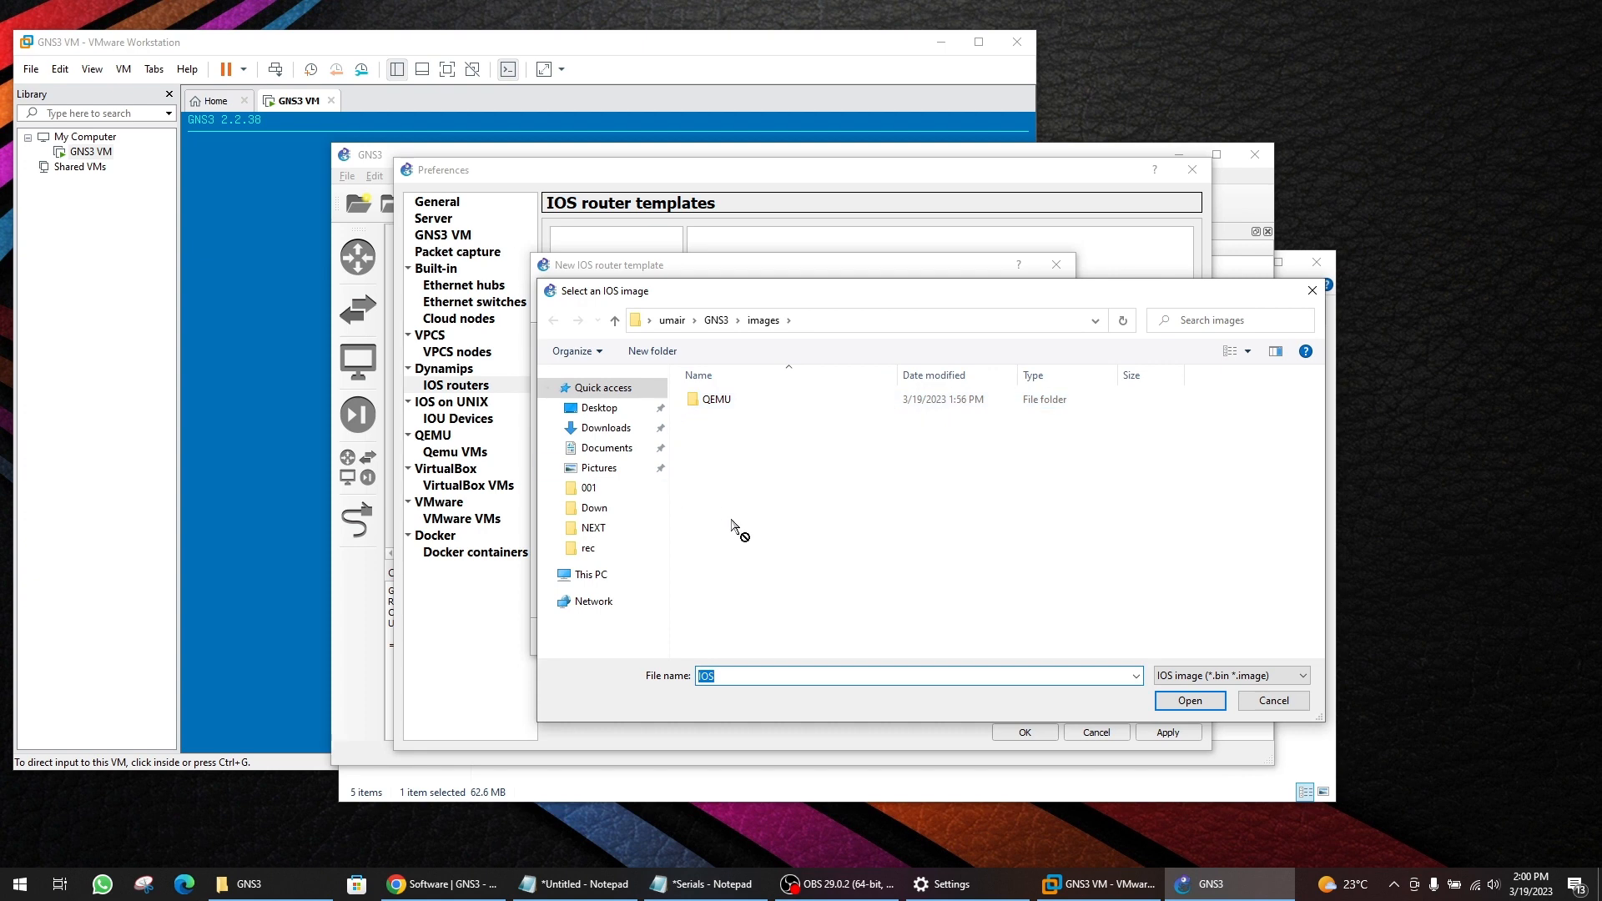
click(602, 407)
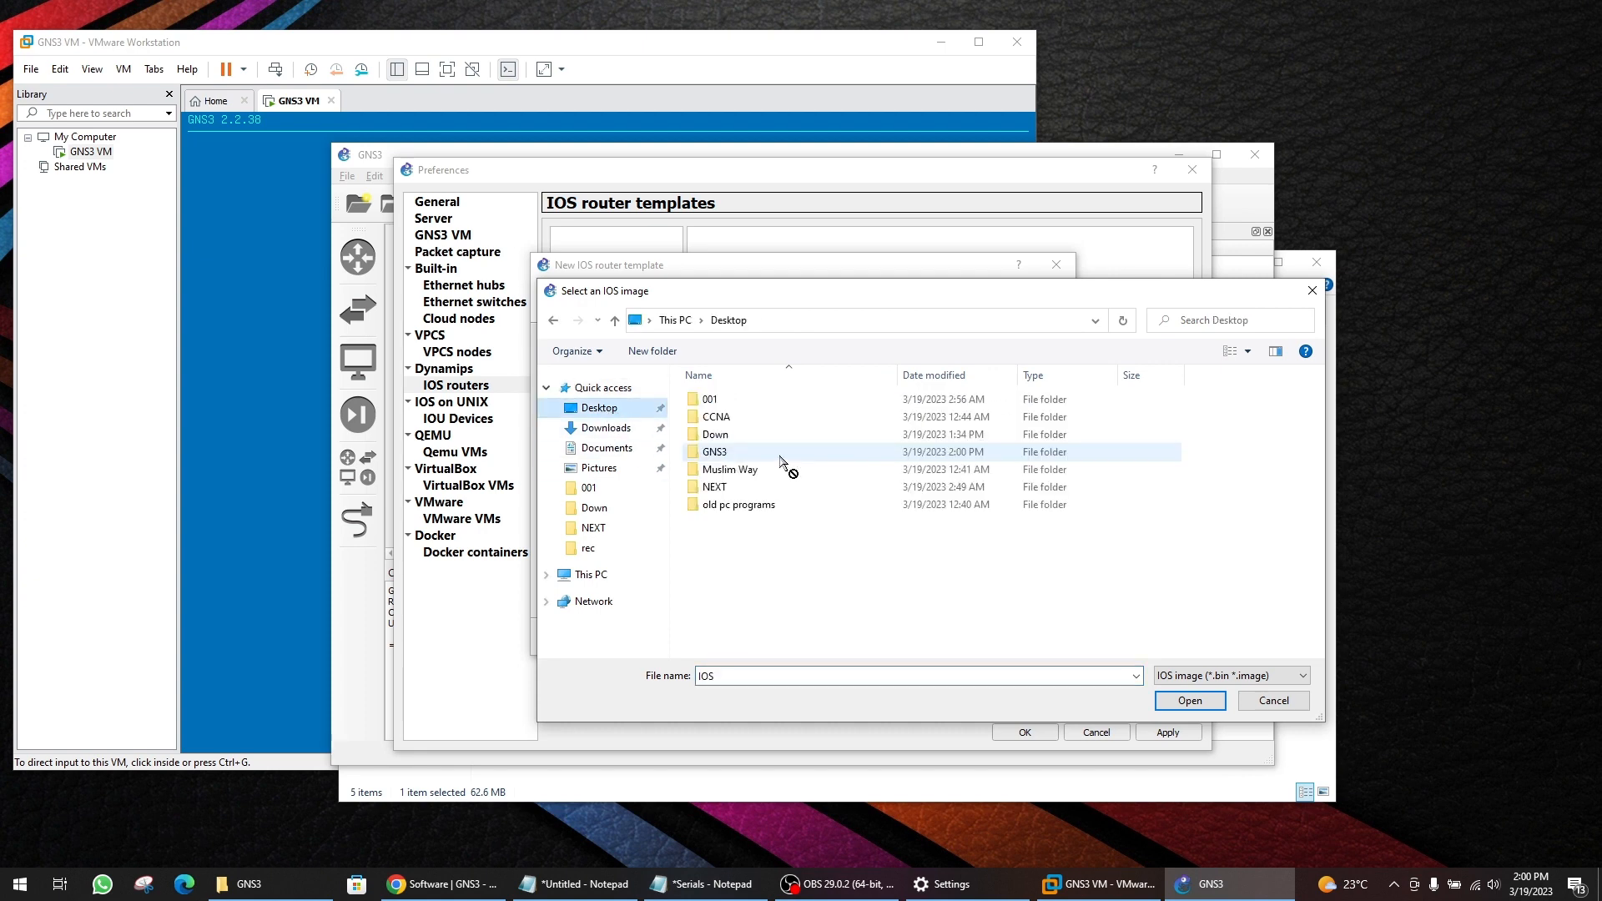
double_click(715, 452)
click(737, 404)
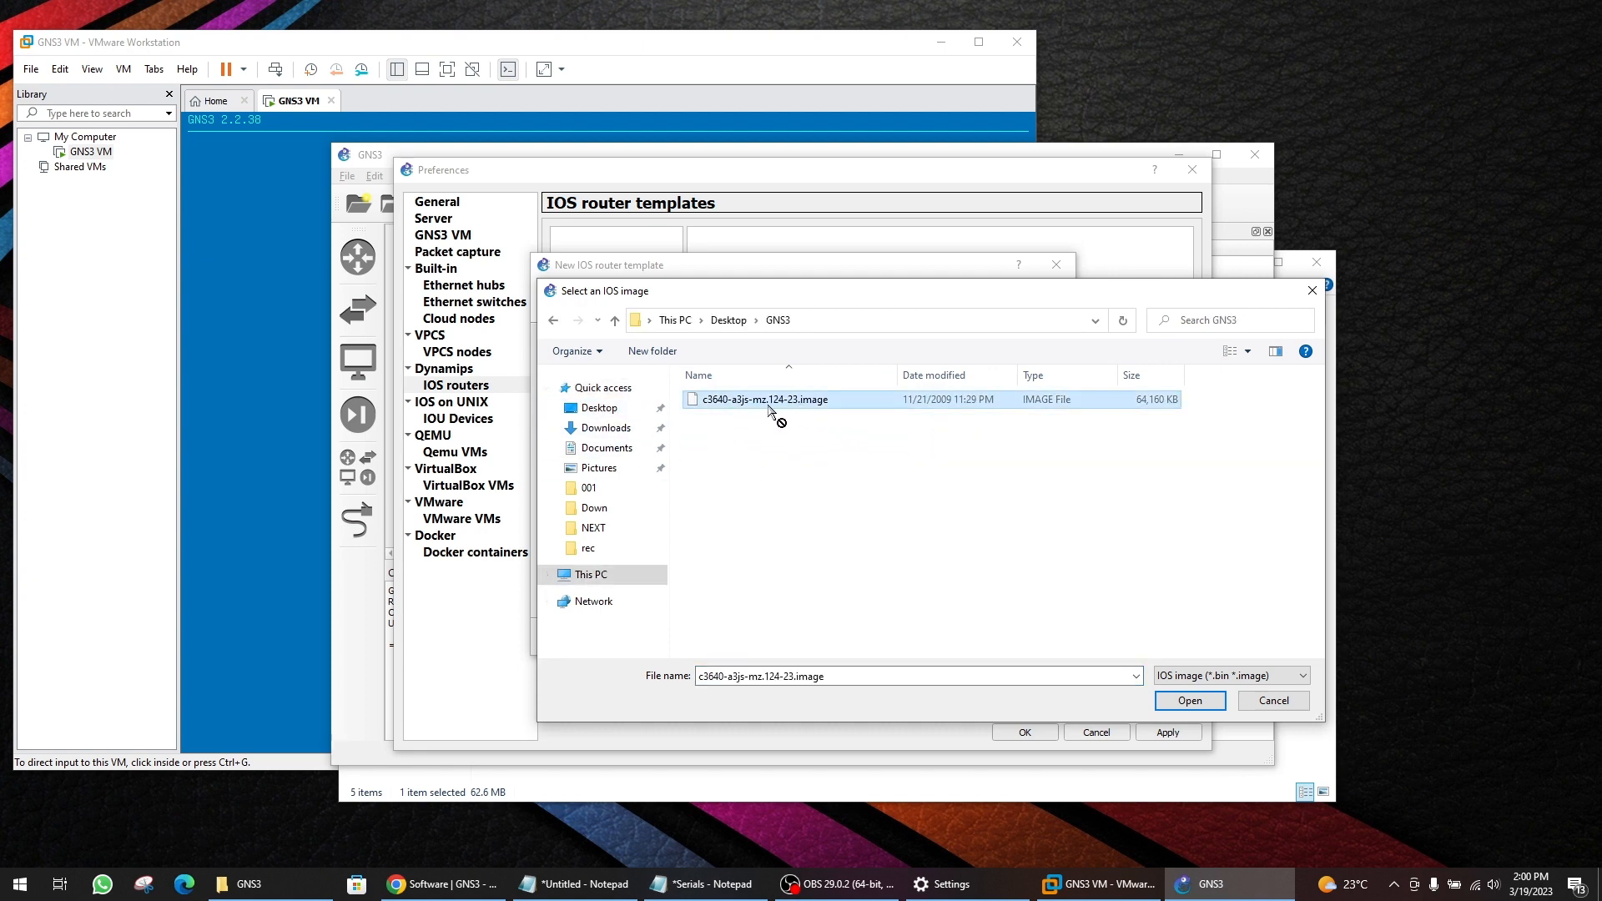
click(1189, 700)
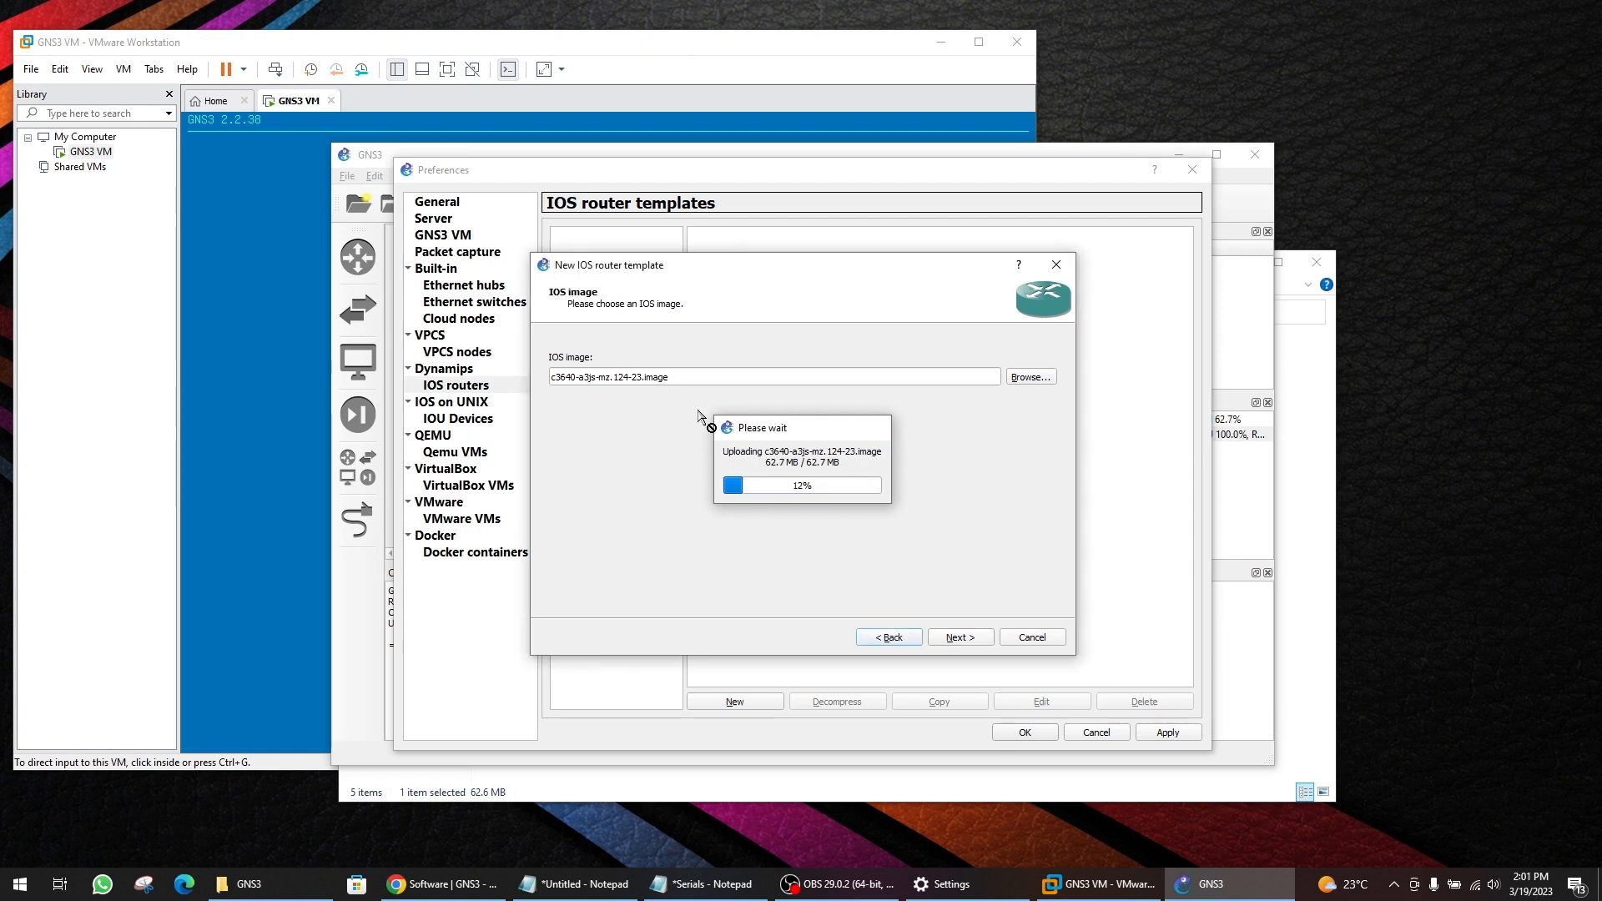
- Accept the name c3600, platform c3600, chassis 3640 and default RAM of 192 MiB for the new router
click(960, 638)
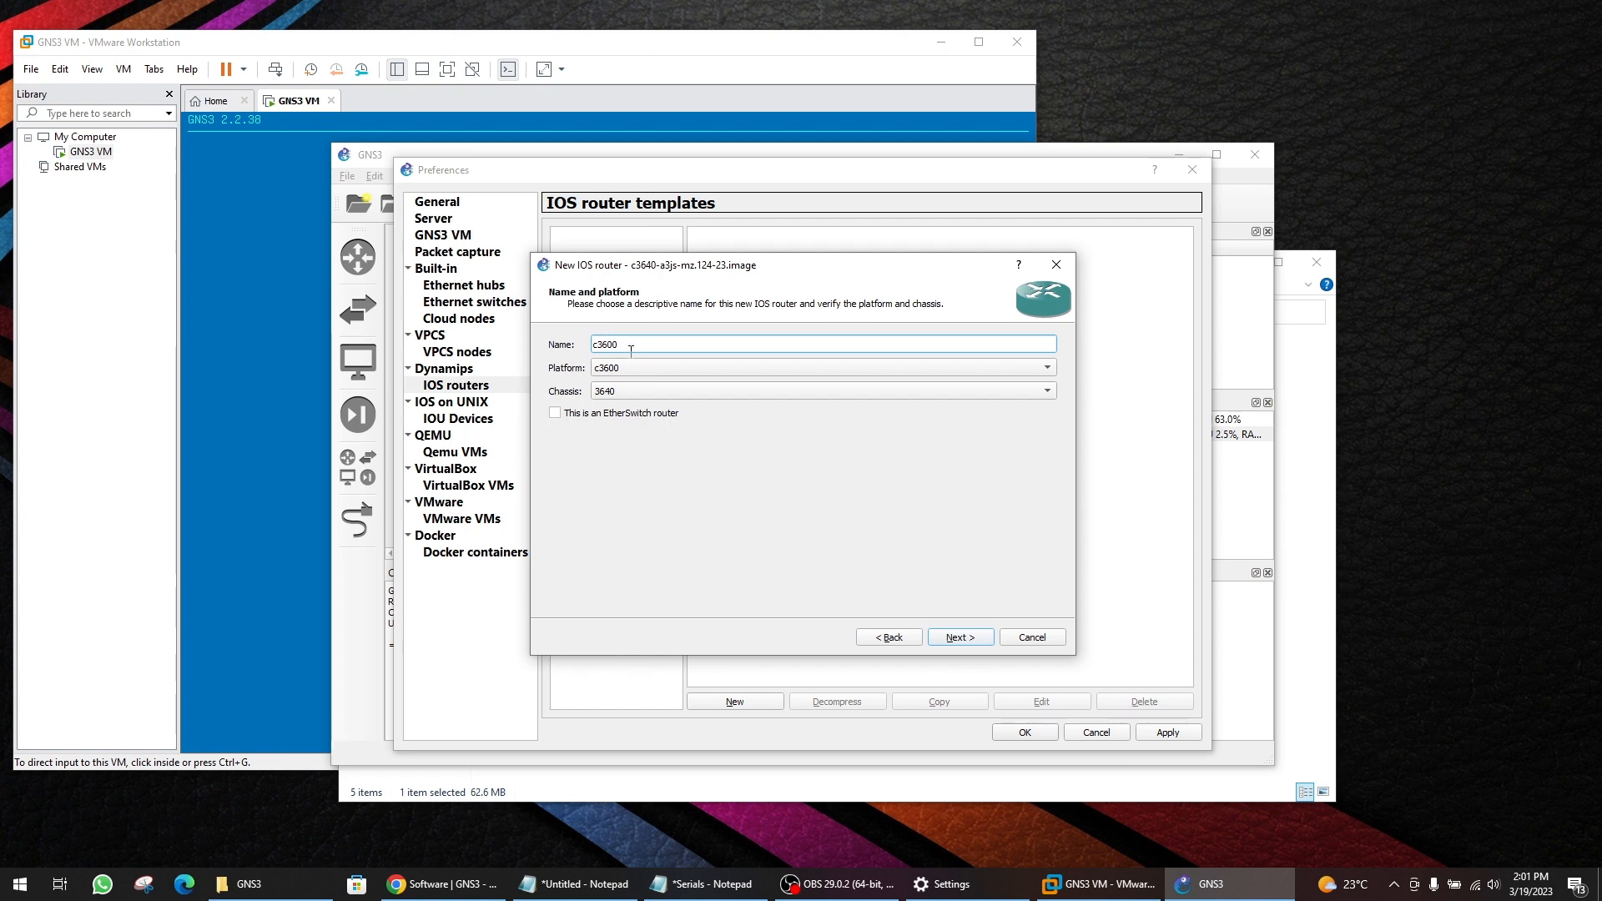
drag(631, 350, 959, 642)
click(957, 640)
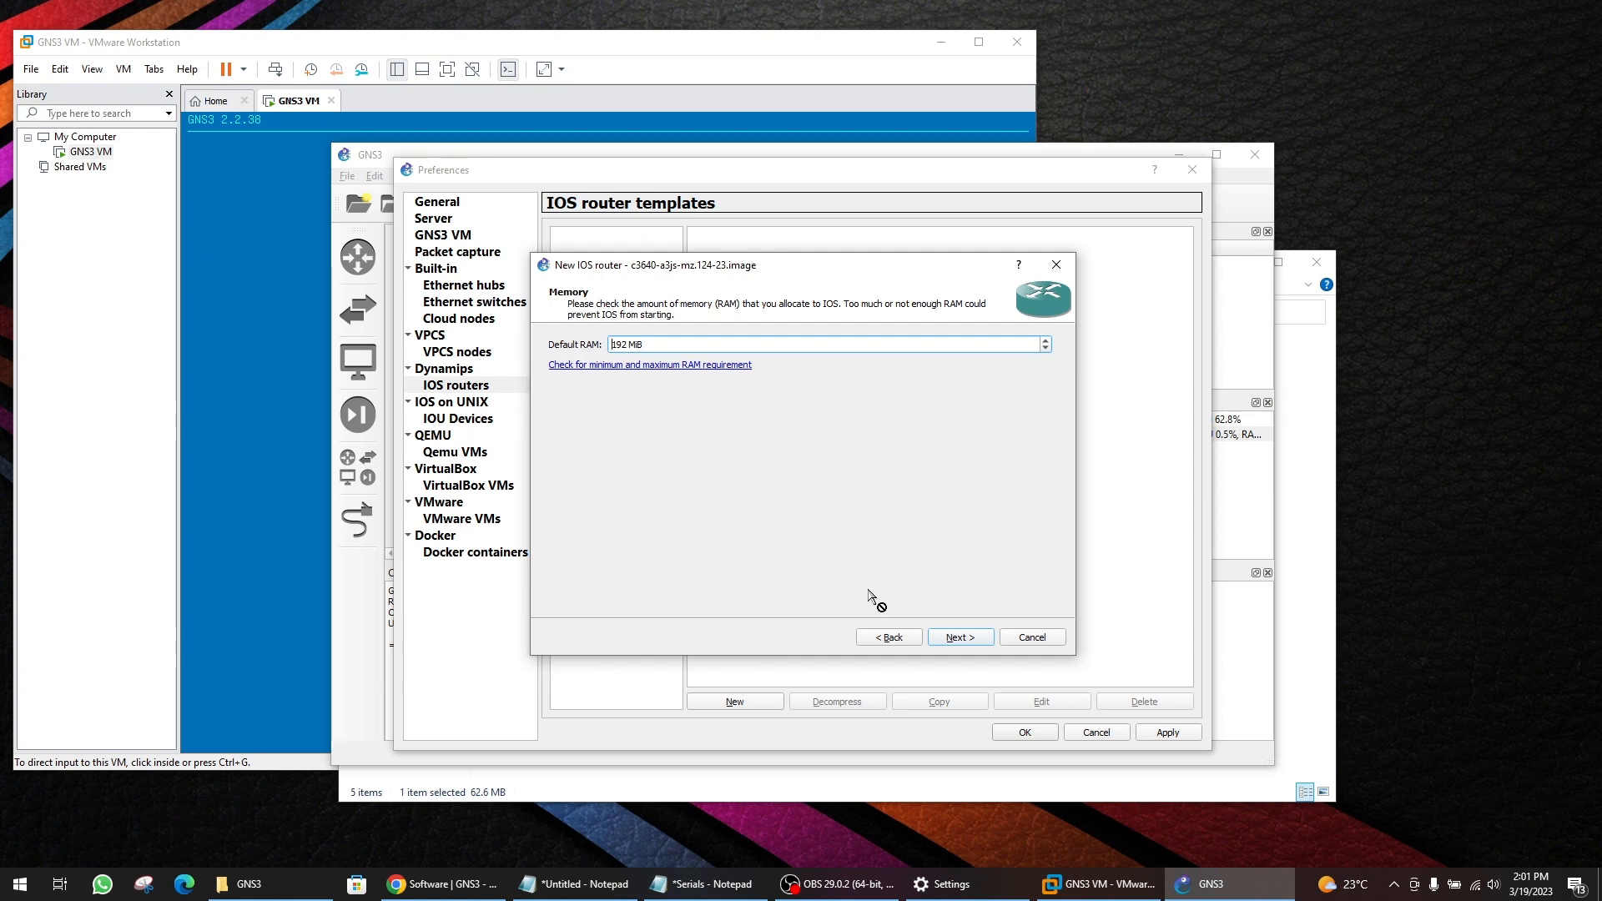
click(959, 638)
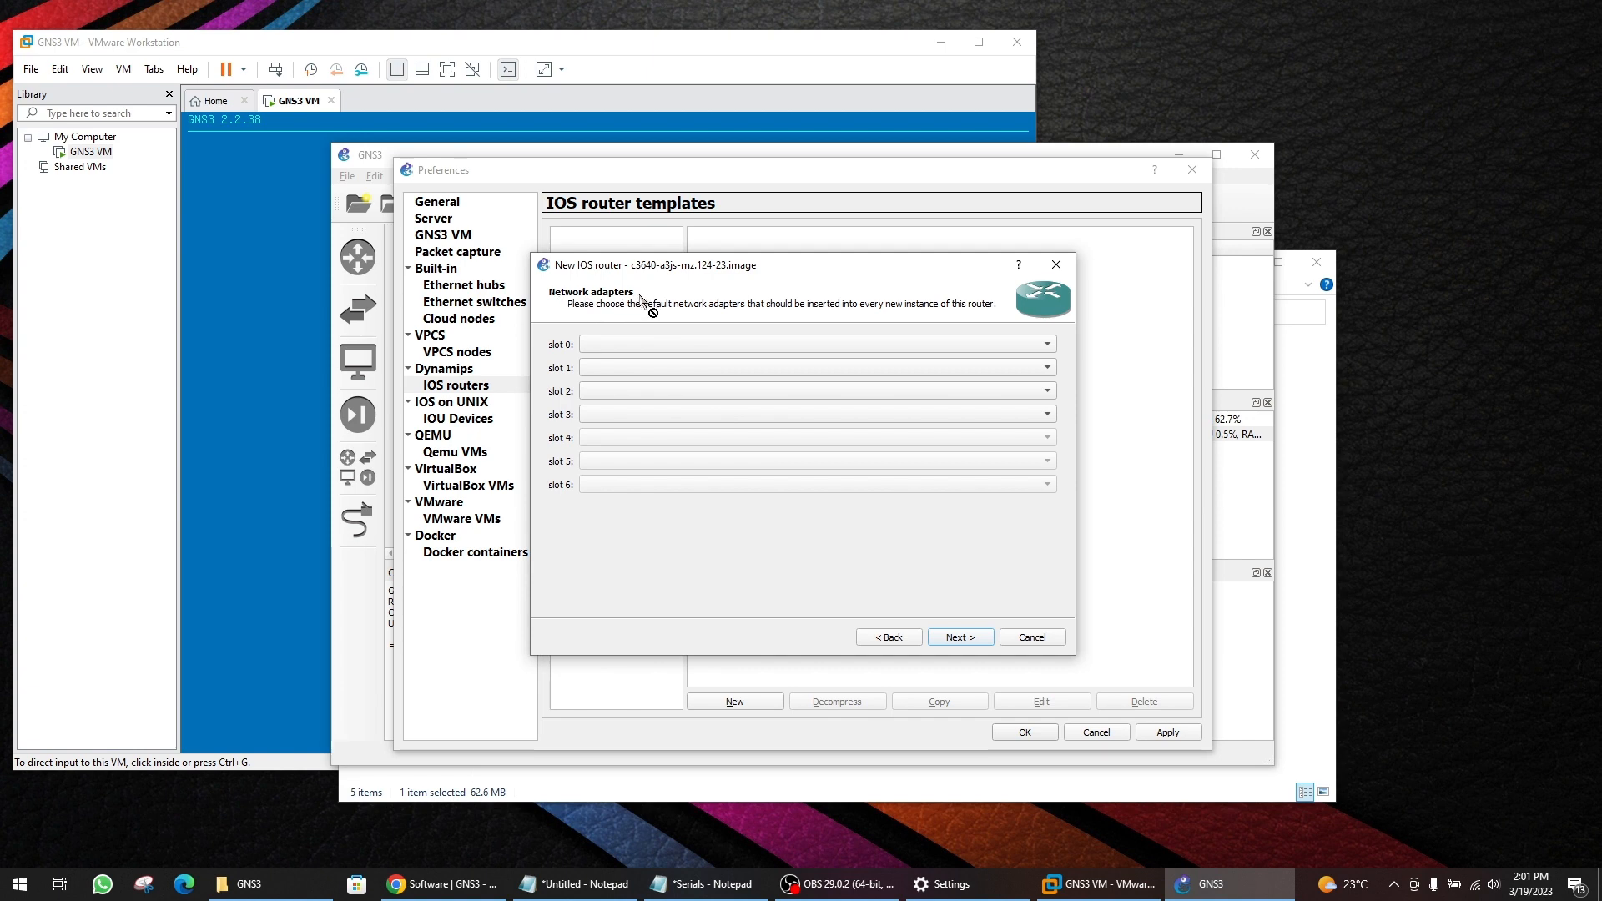
- Assign network adapter NM-1FE-TX to slot 0 and NM-16ESW to slot 1, and continue to the Idle-PC settings
click(644, 346)
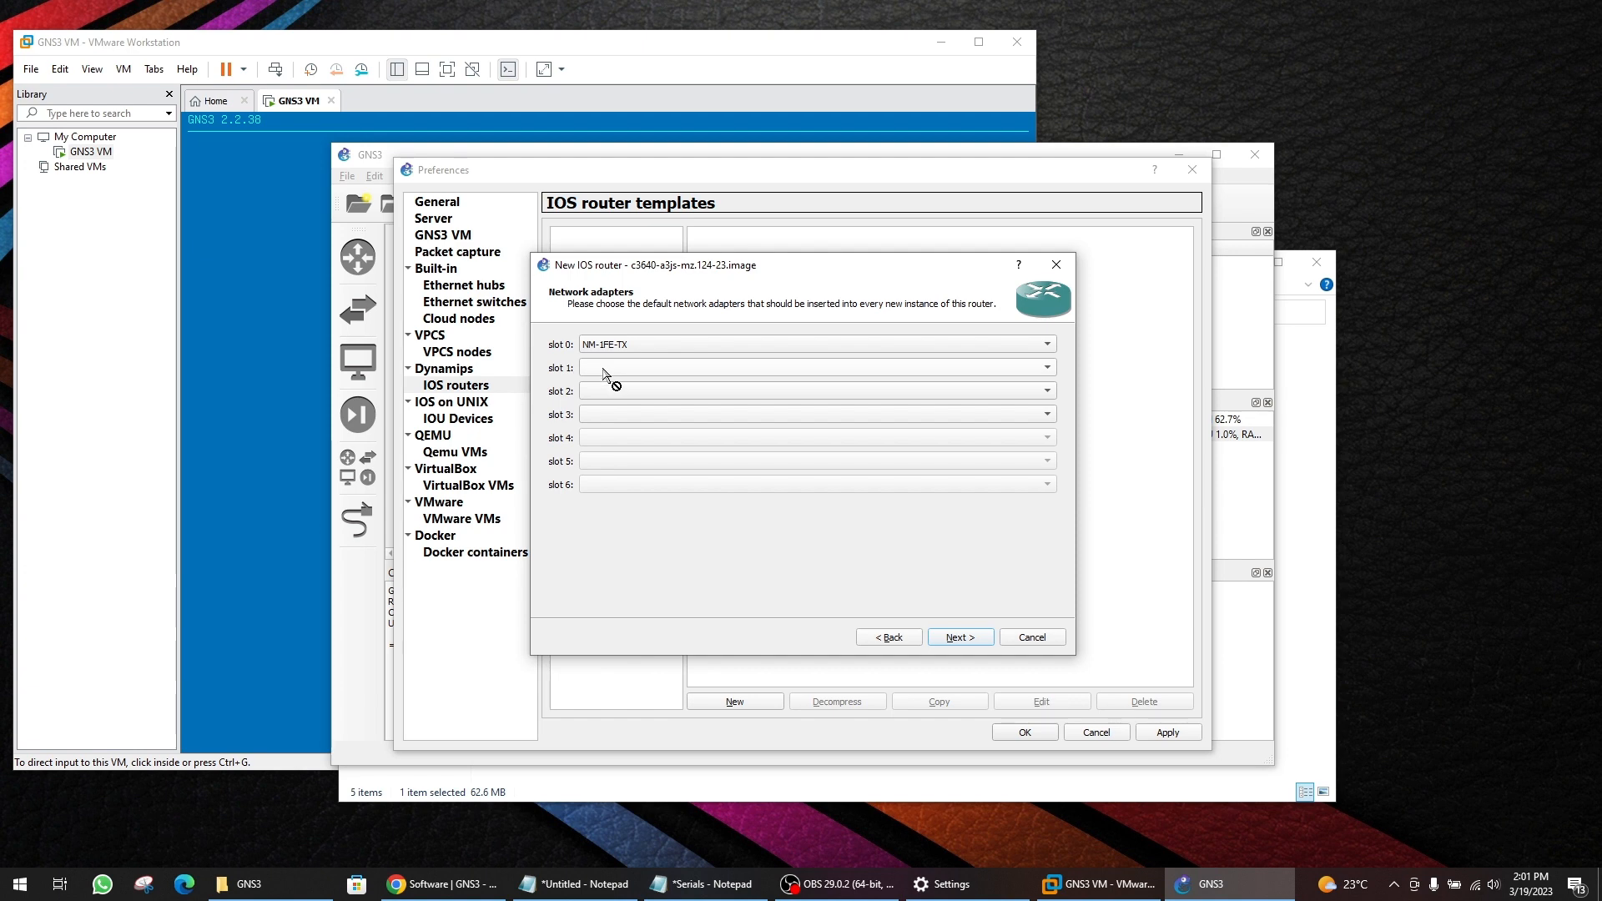
click(707, 367)
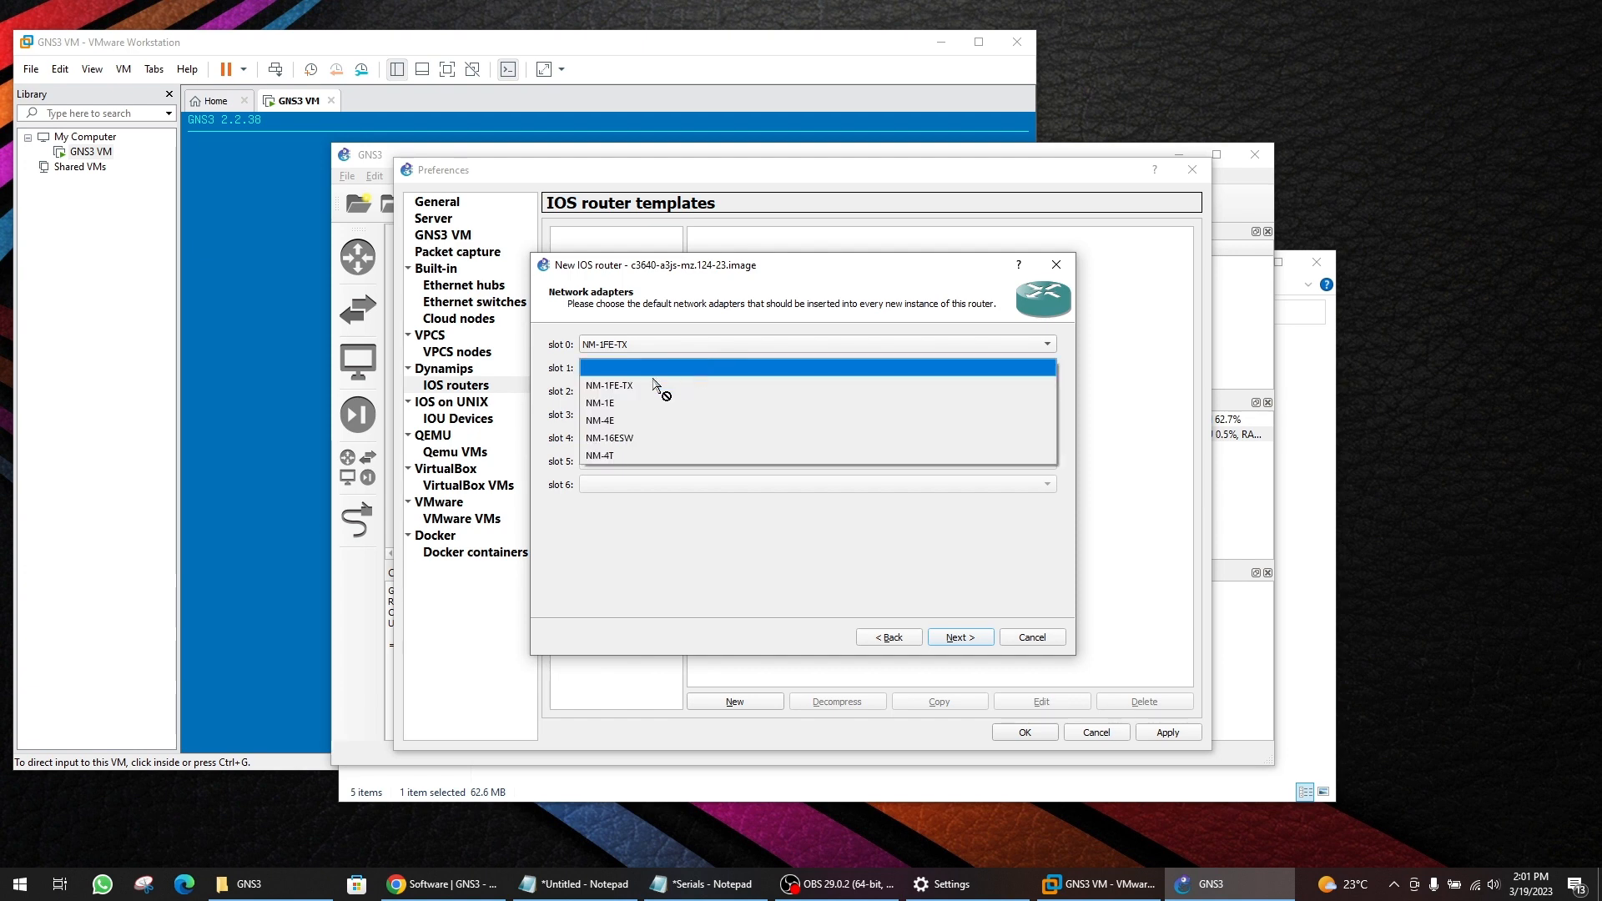
click(609, 439)
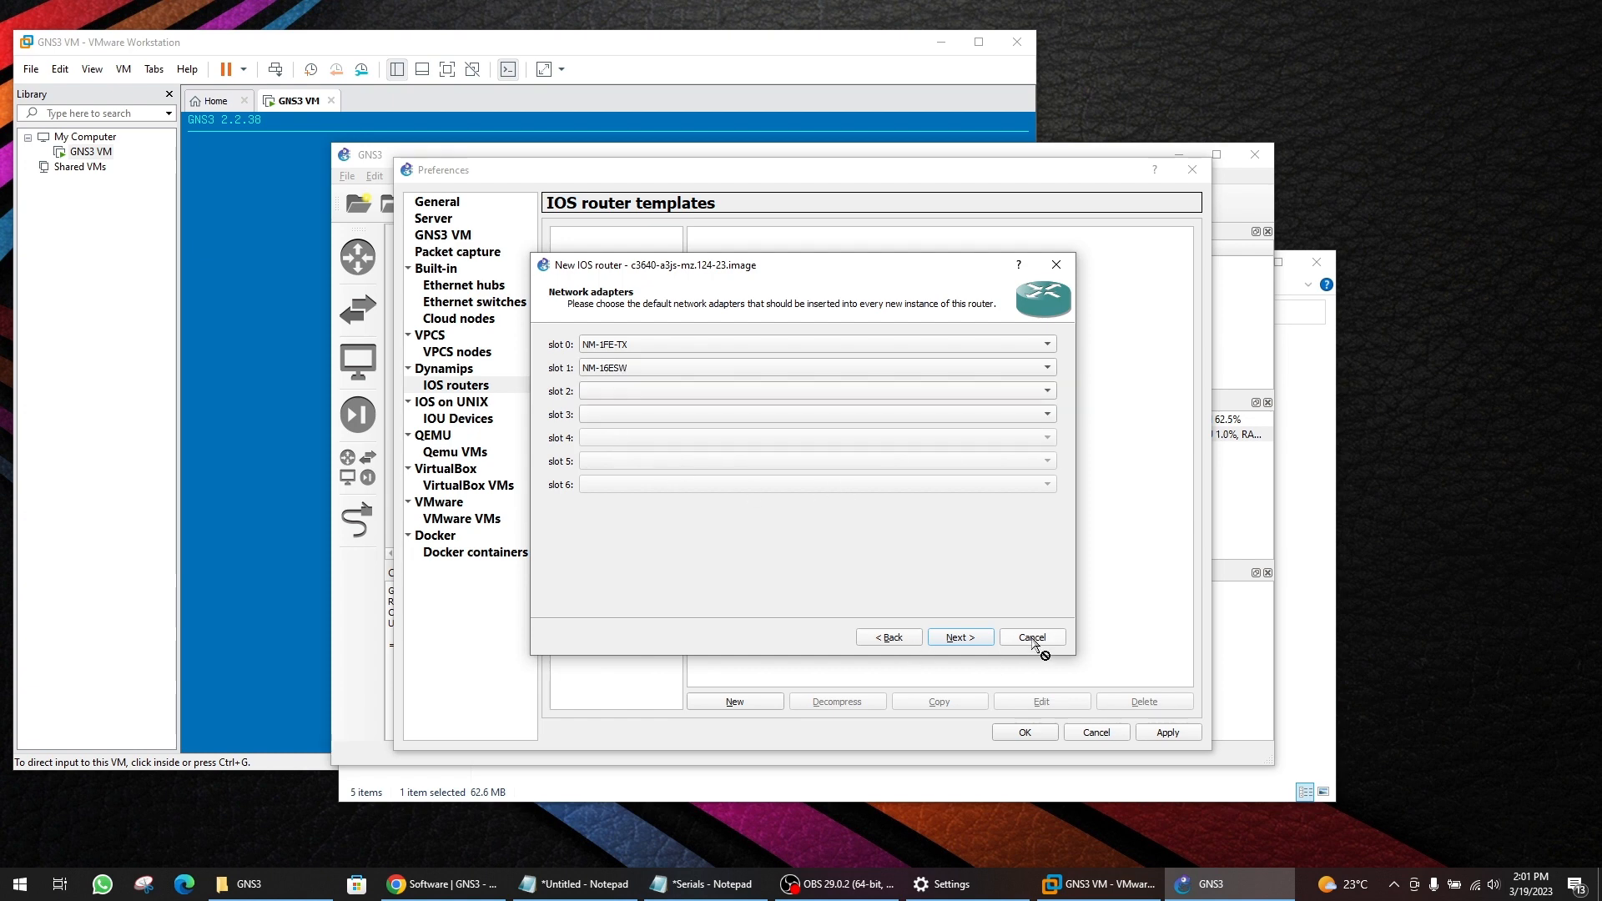
click(960, 639)
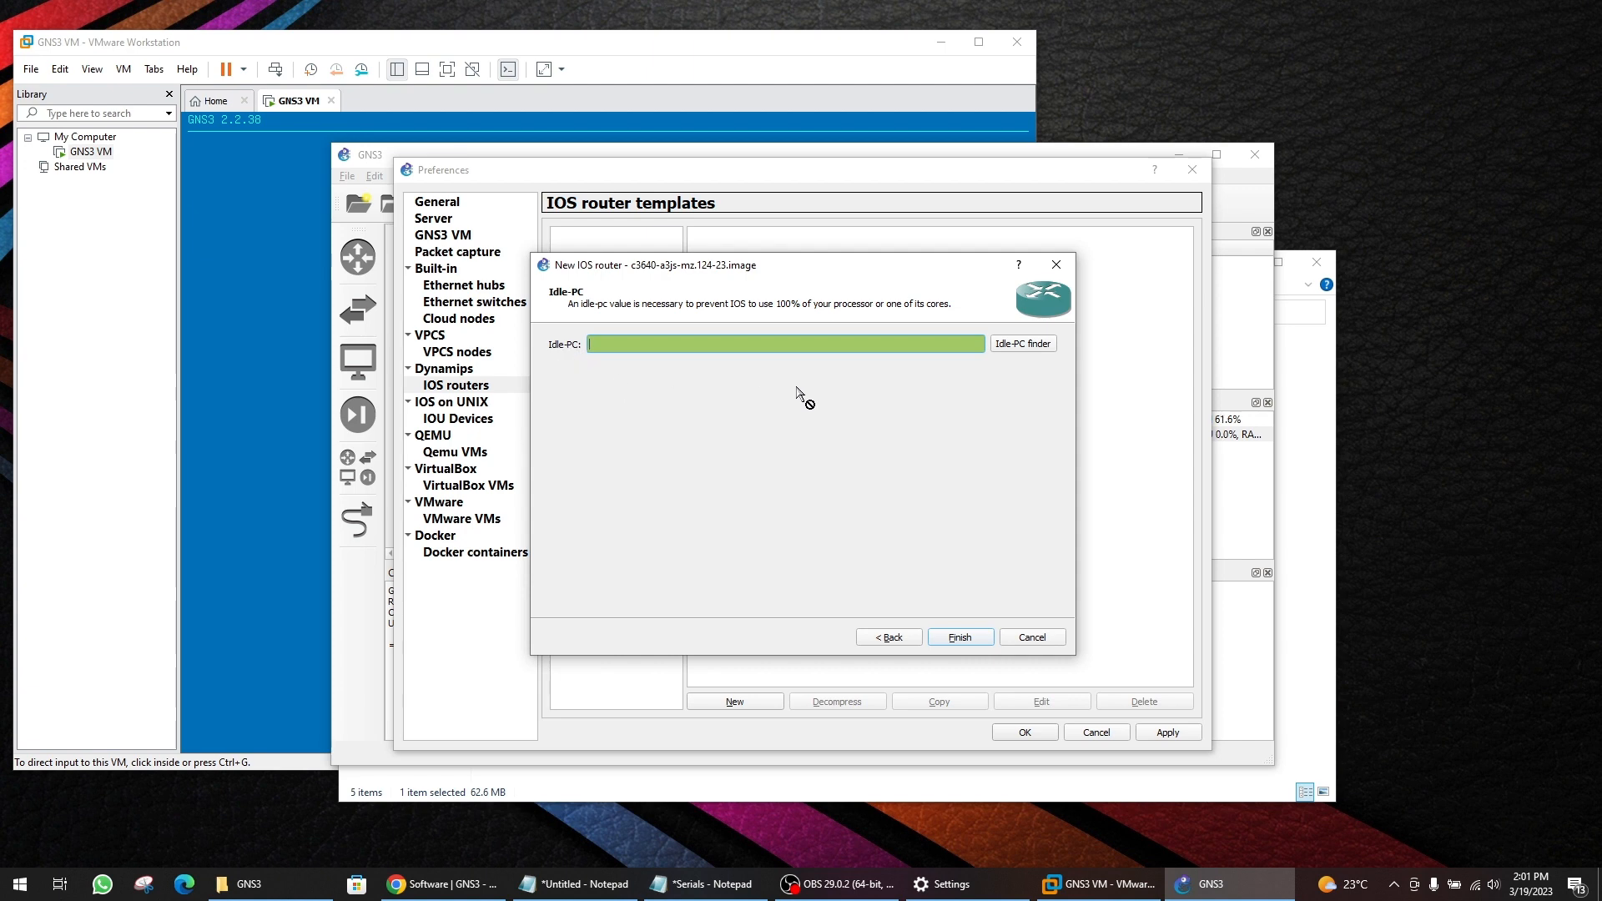
- Run the Idle-PC finder for the IOS image, accept its value and finish the router template
click(1023, 352)
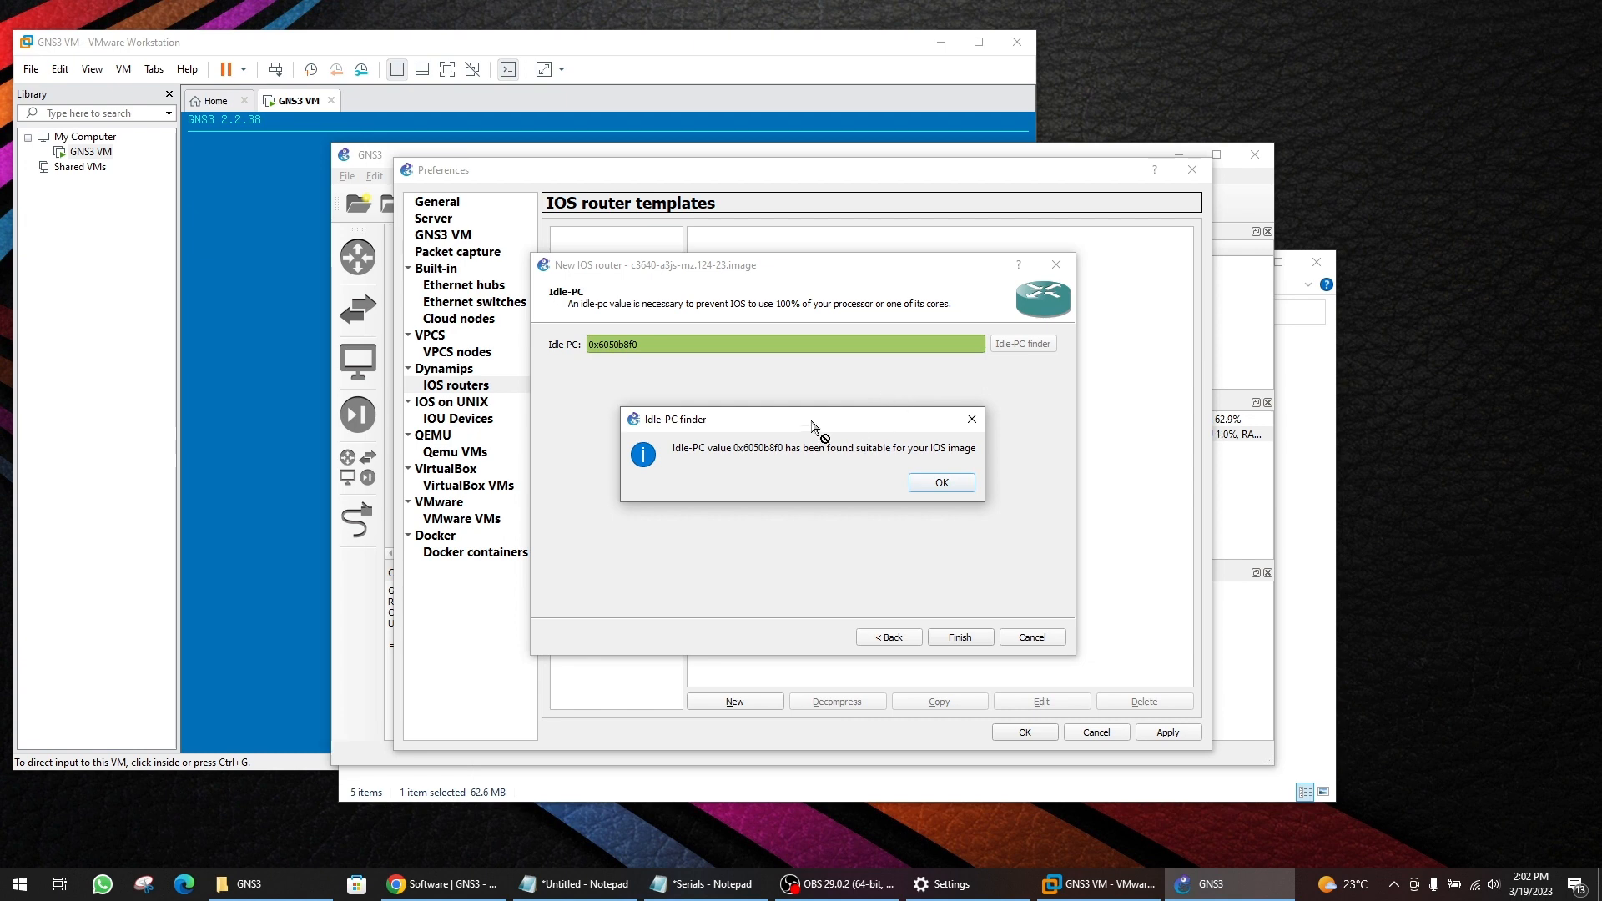
click(953, 485)
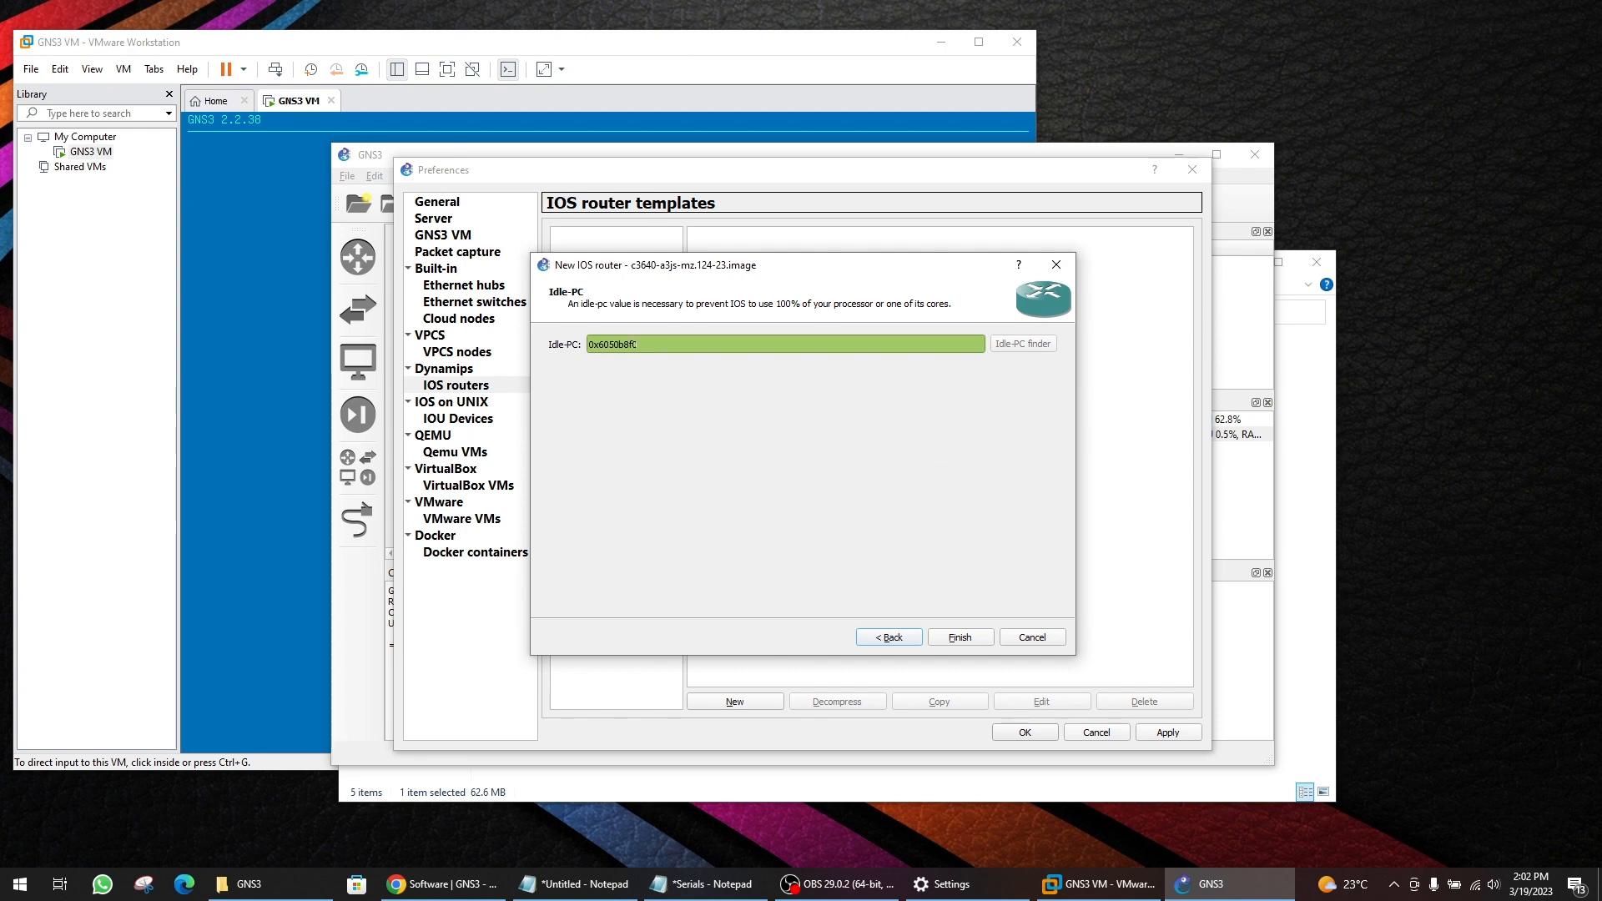
click(959, 639)
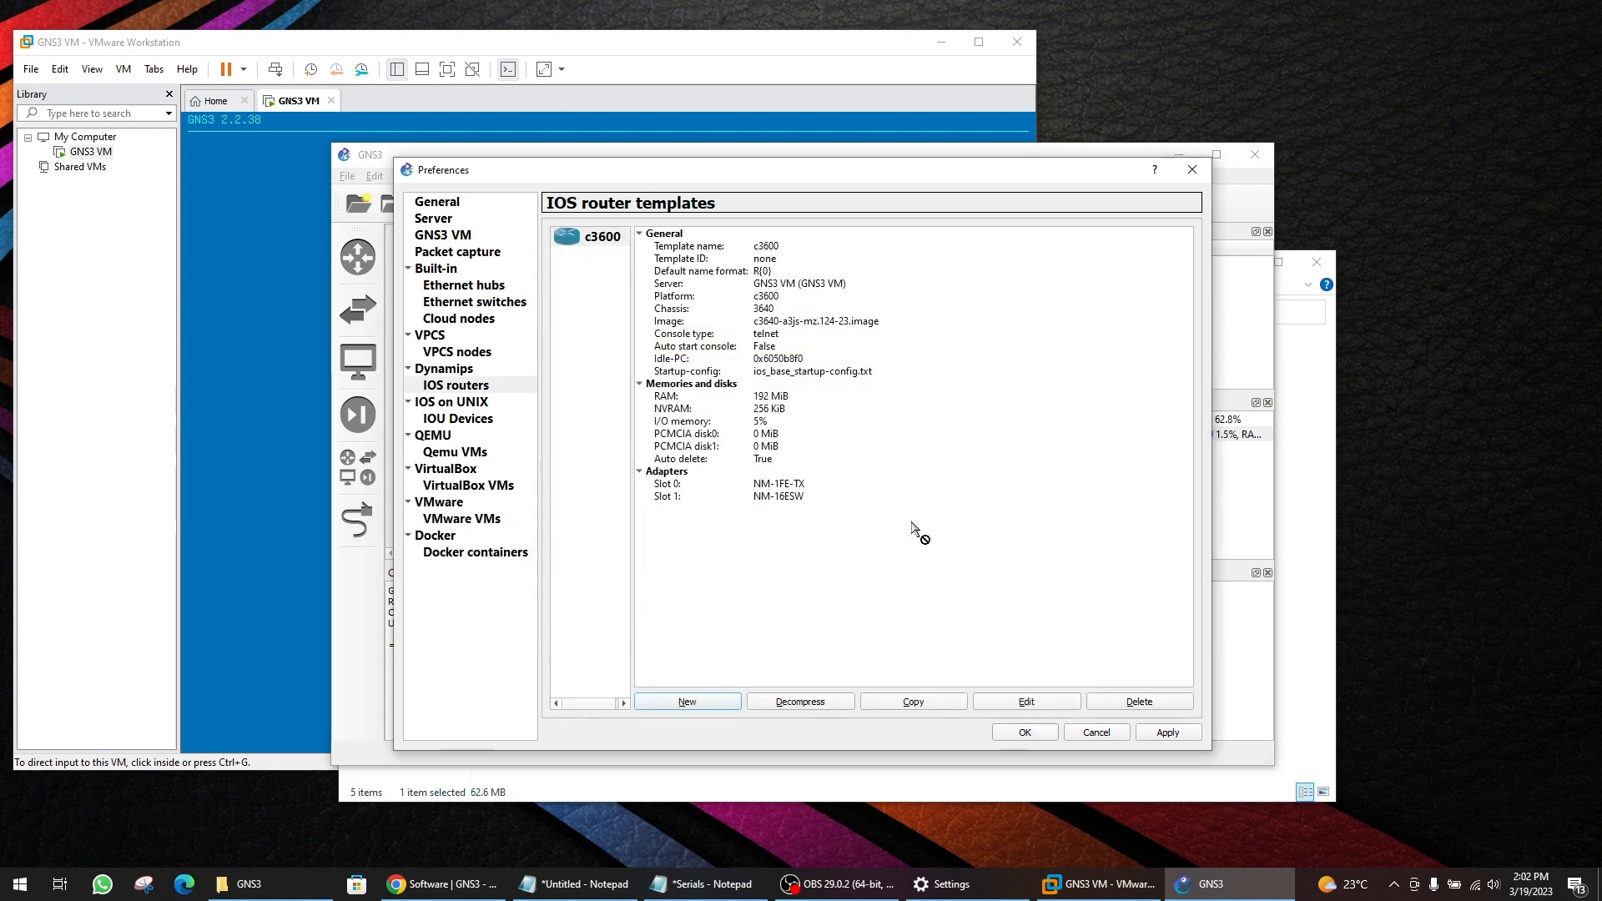
- Select the c3600 template, apply the changes and close the preferences
click(596, 237)
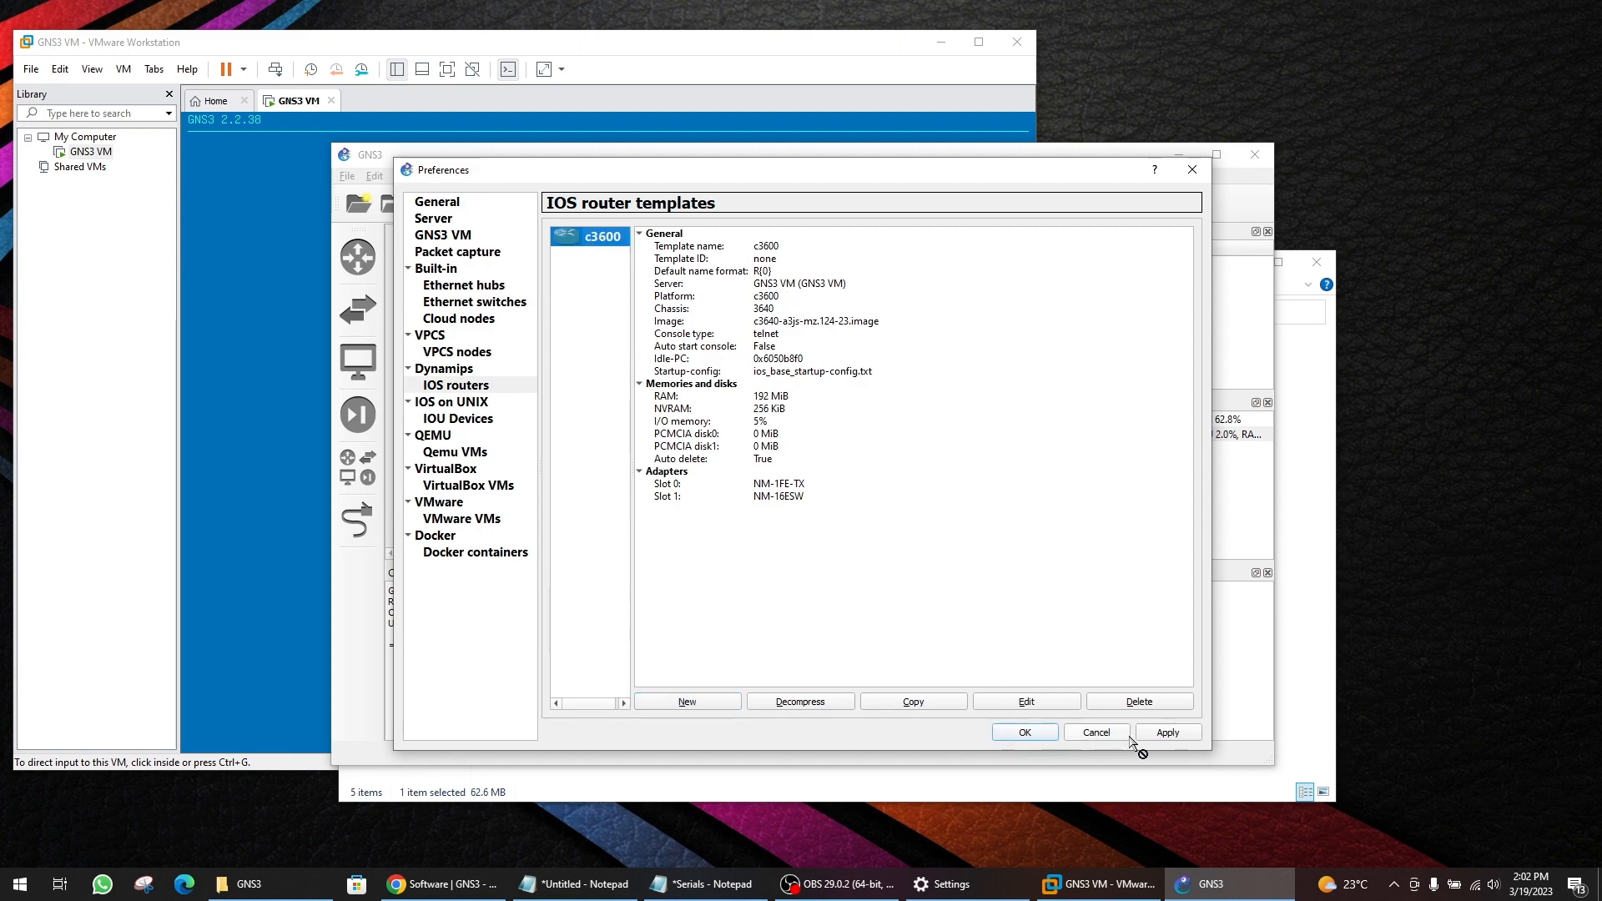
click(1168, 733)
click(1025, 733)
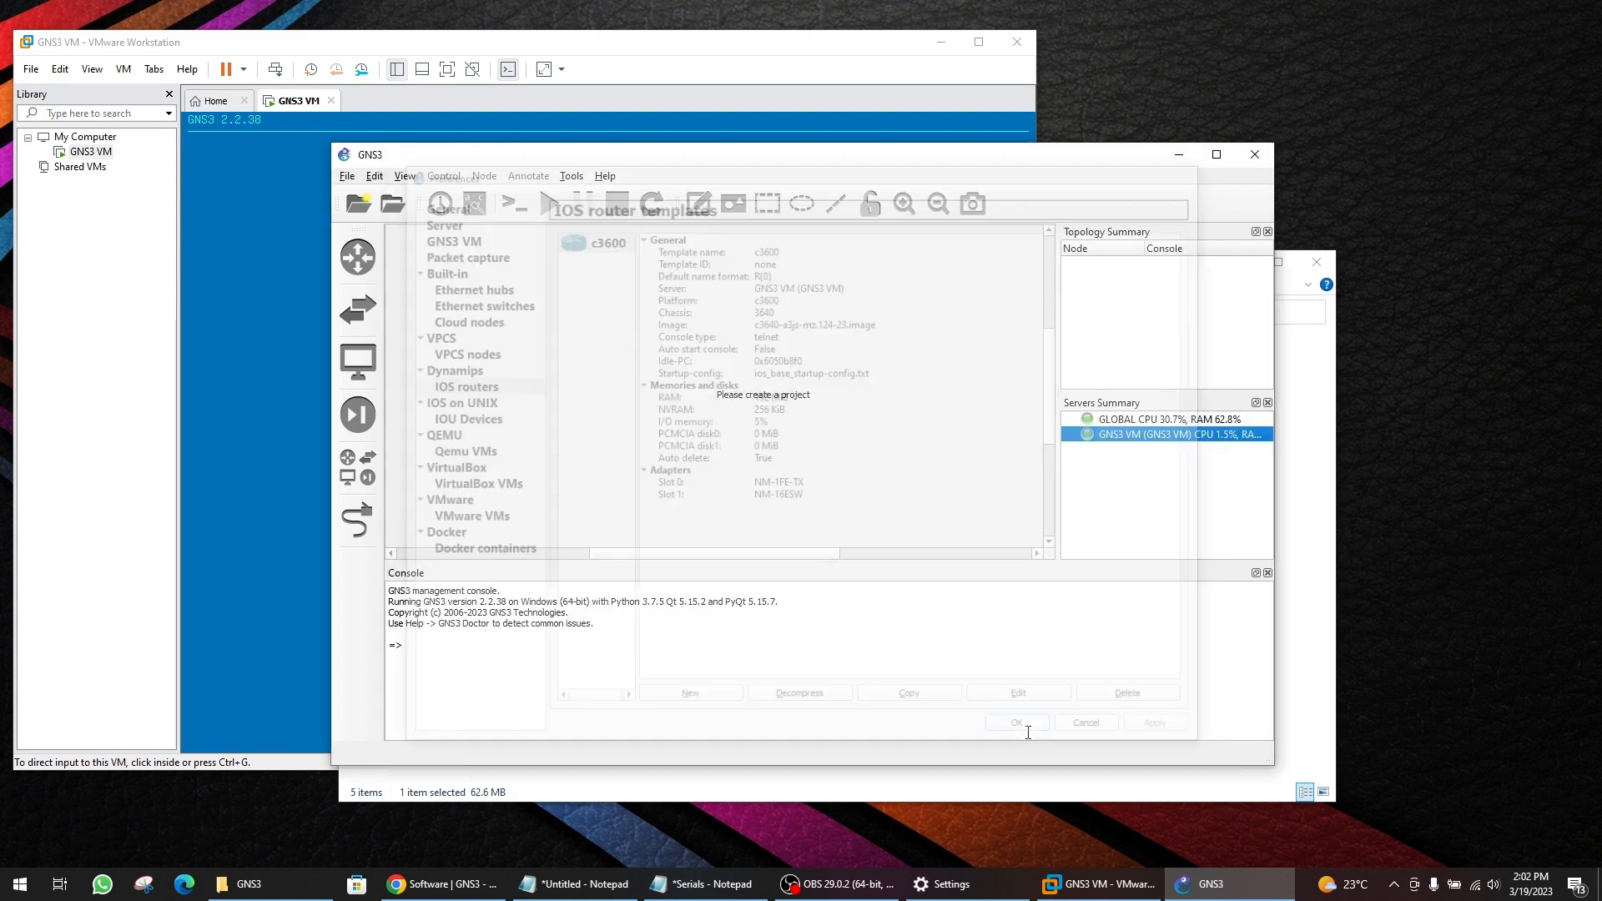
- Maximise the GNS3 window and briefly check the router image in the Desktop GNS3 folder
drag(663, 158, 553, 143)
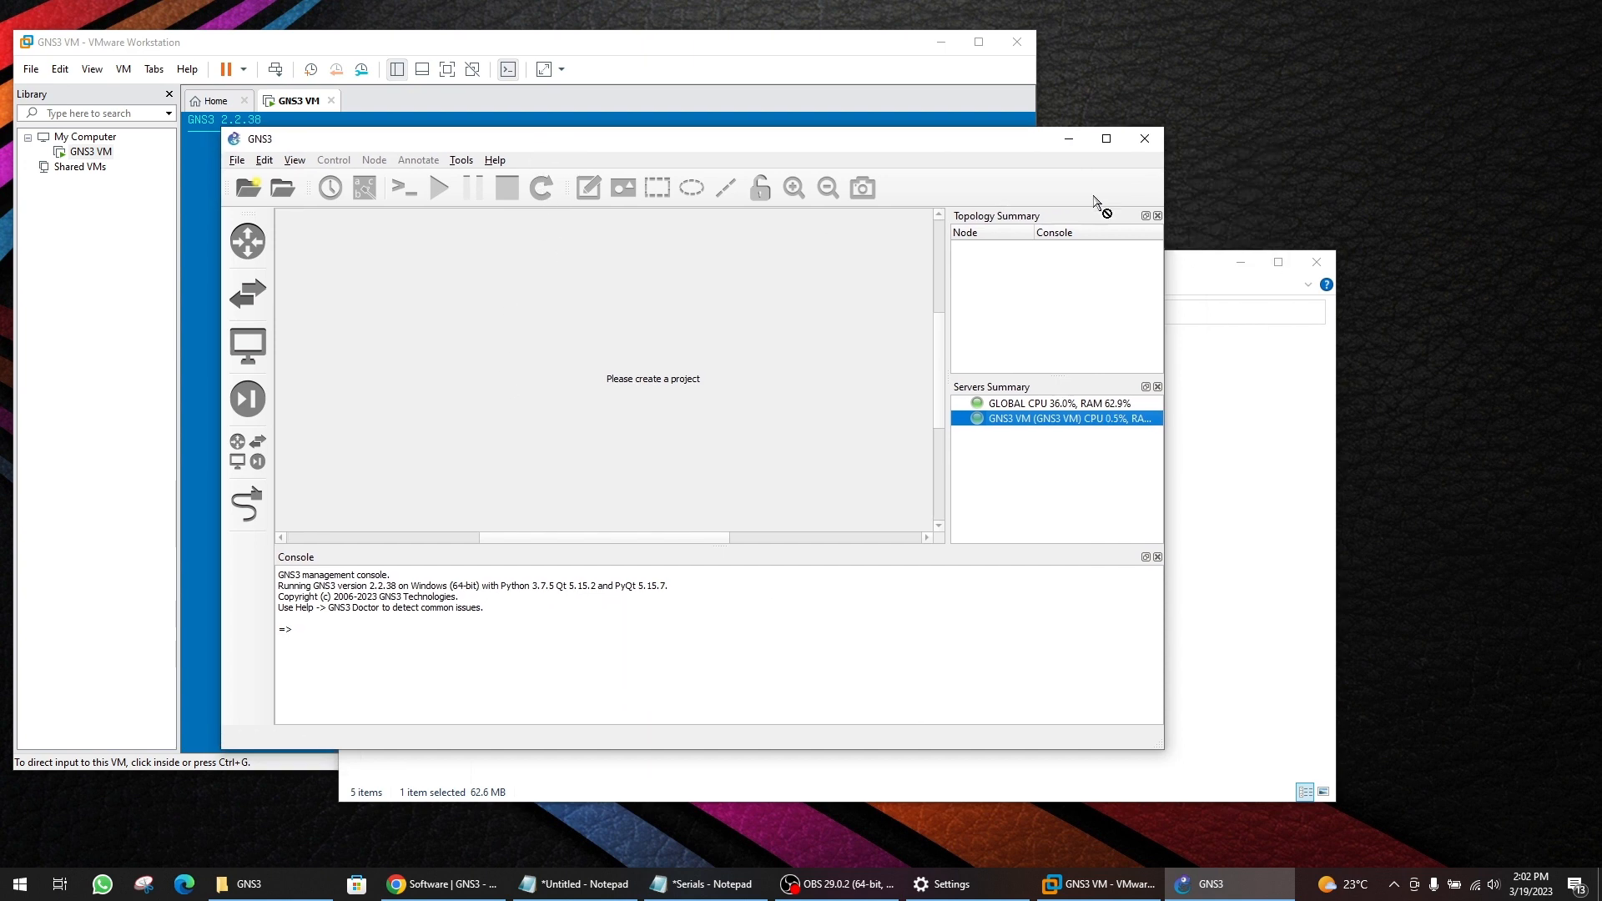
click(1105, 139)
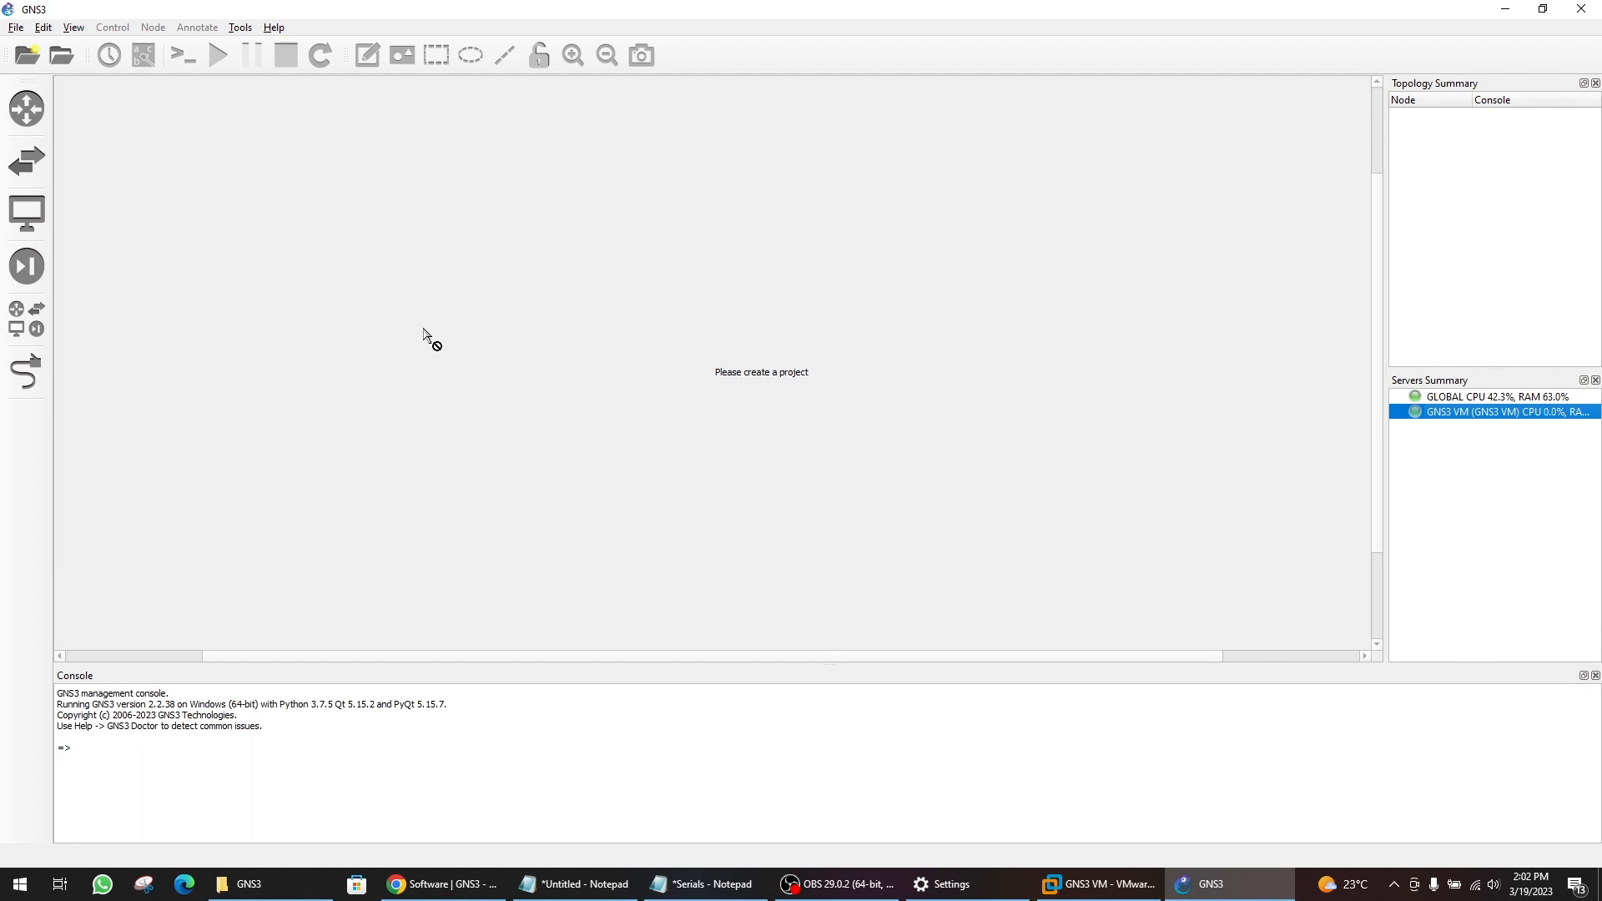
click(249, 883)
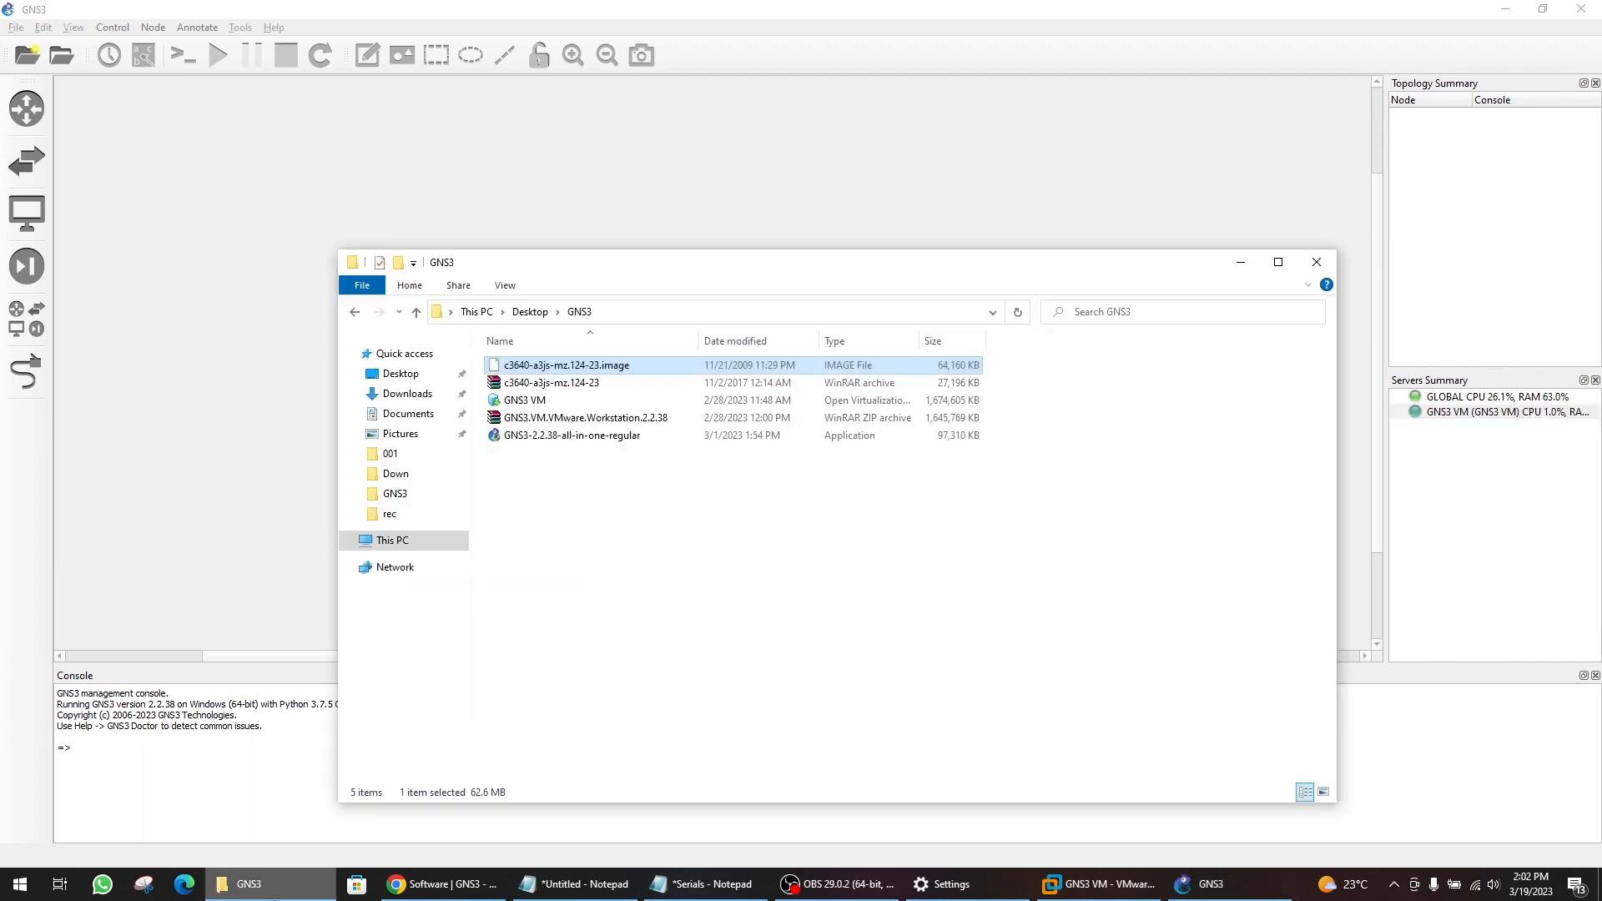
drag(524, 372, 411, 367)
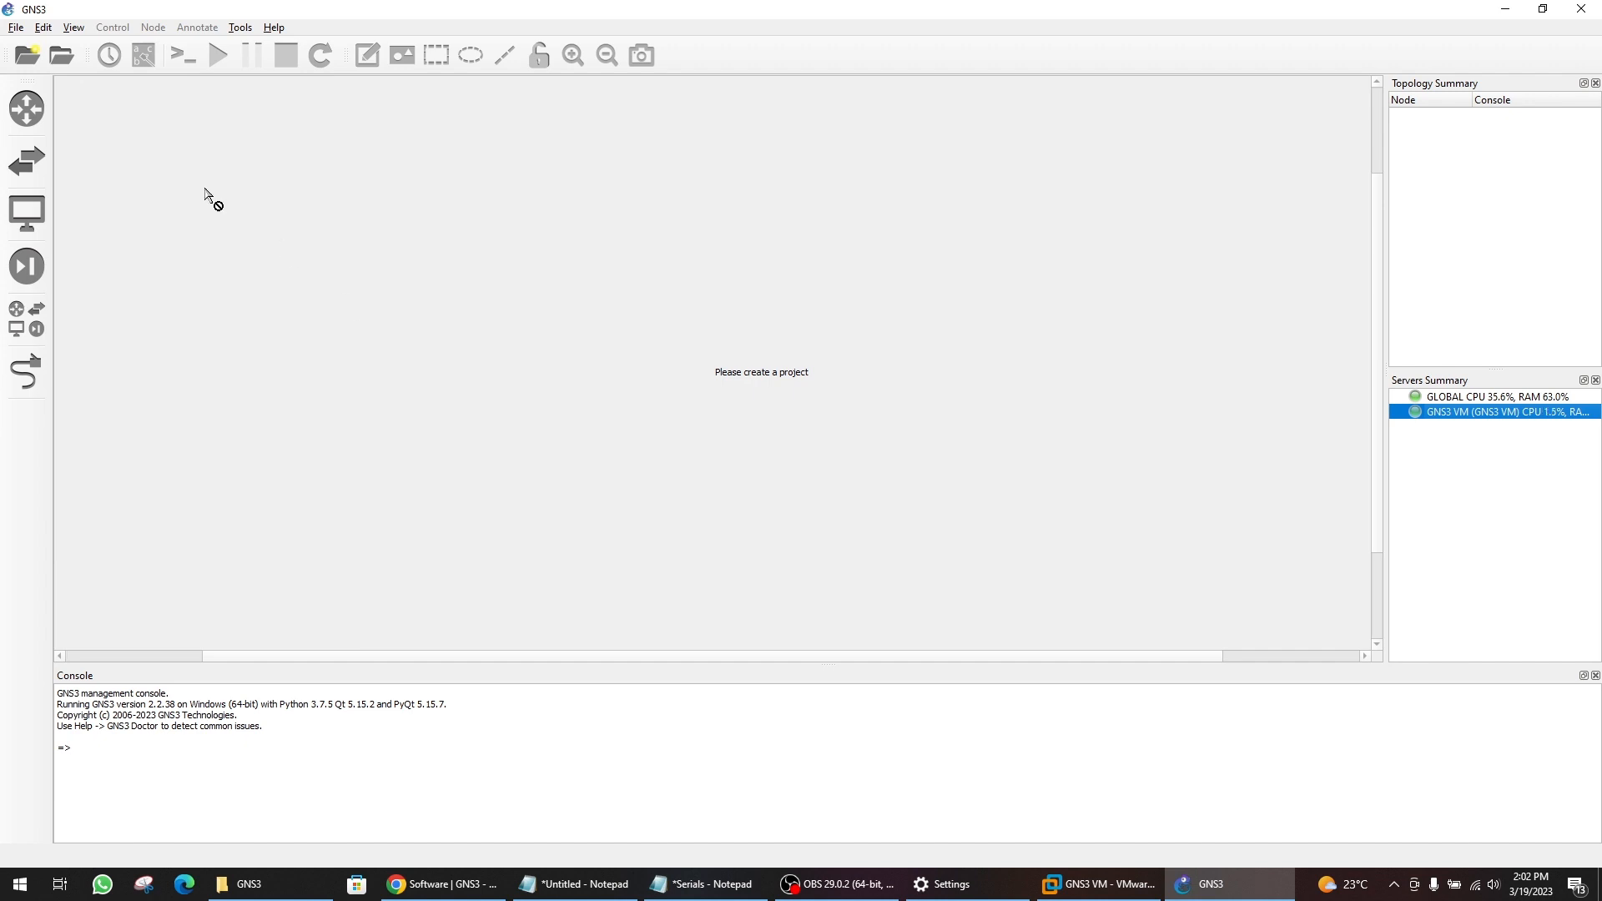
- Create a new blank project named Test
click(30, 57)
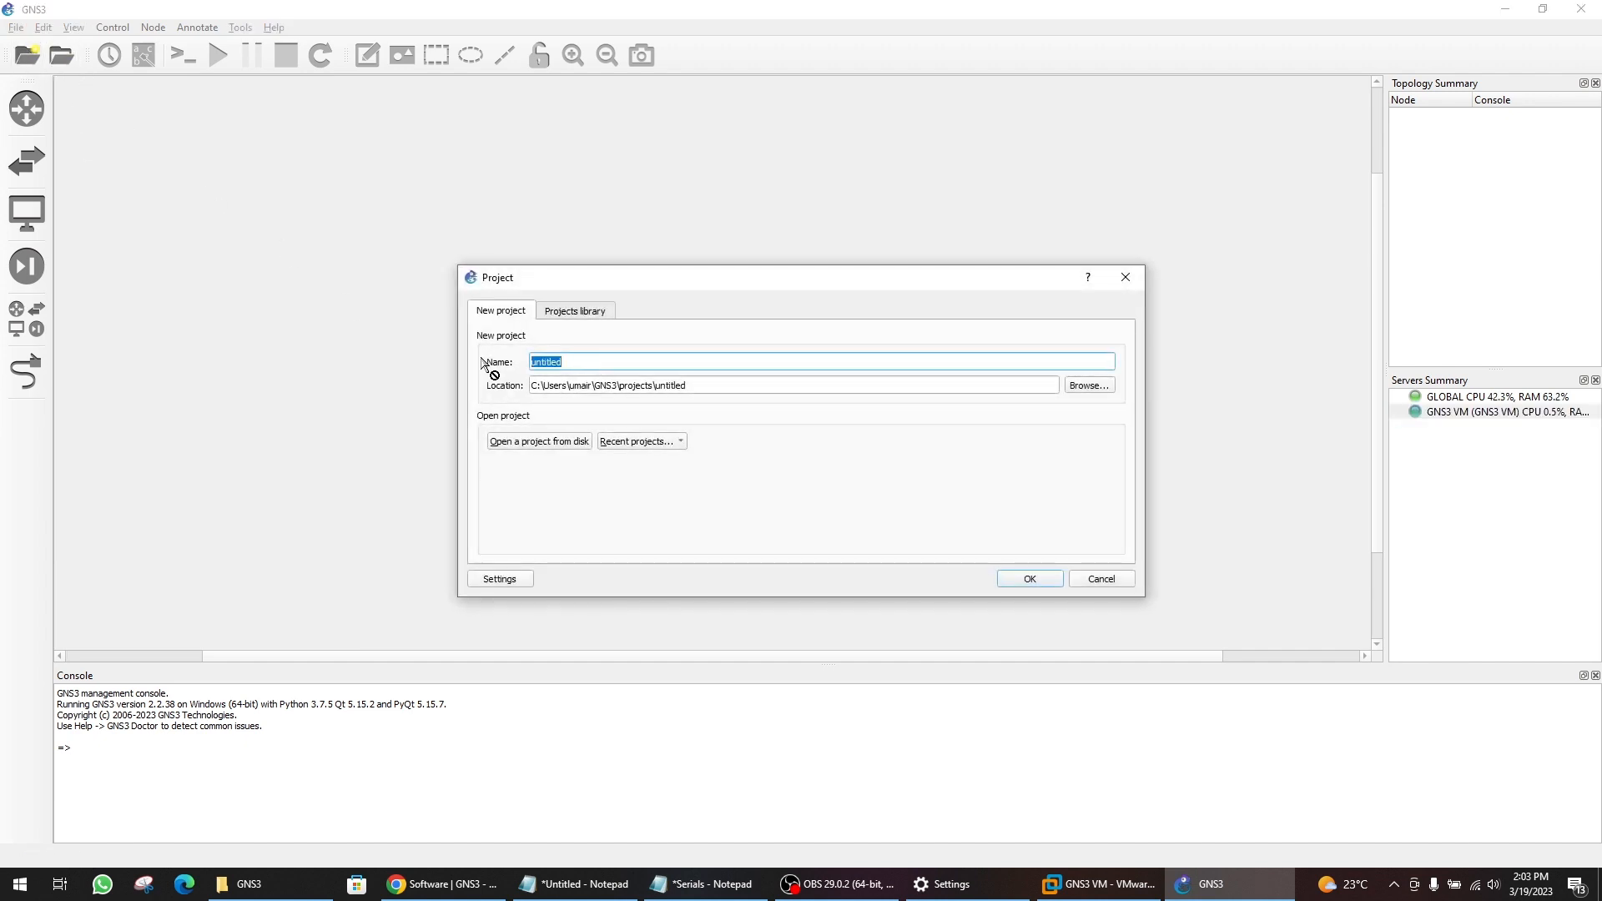
text(Test)
click(1030, 579)
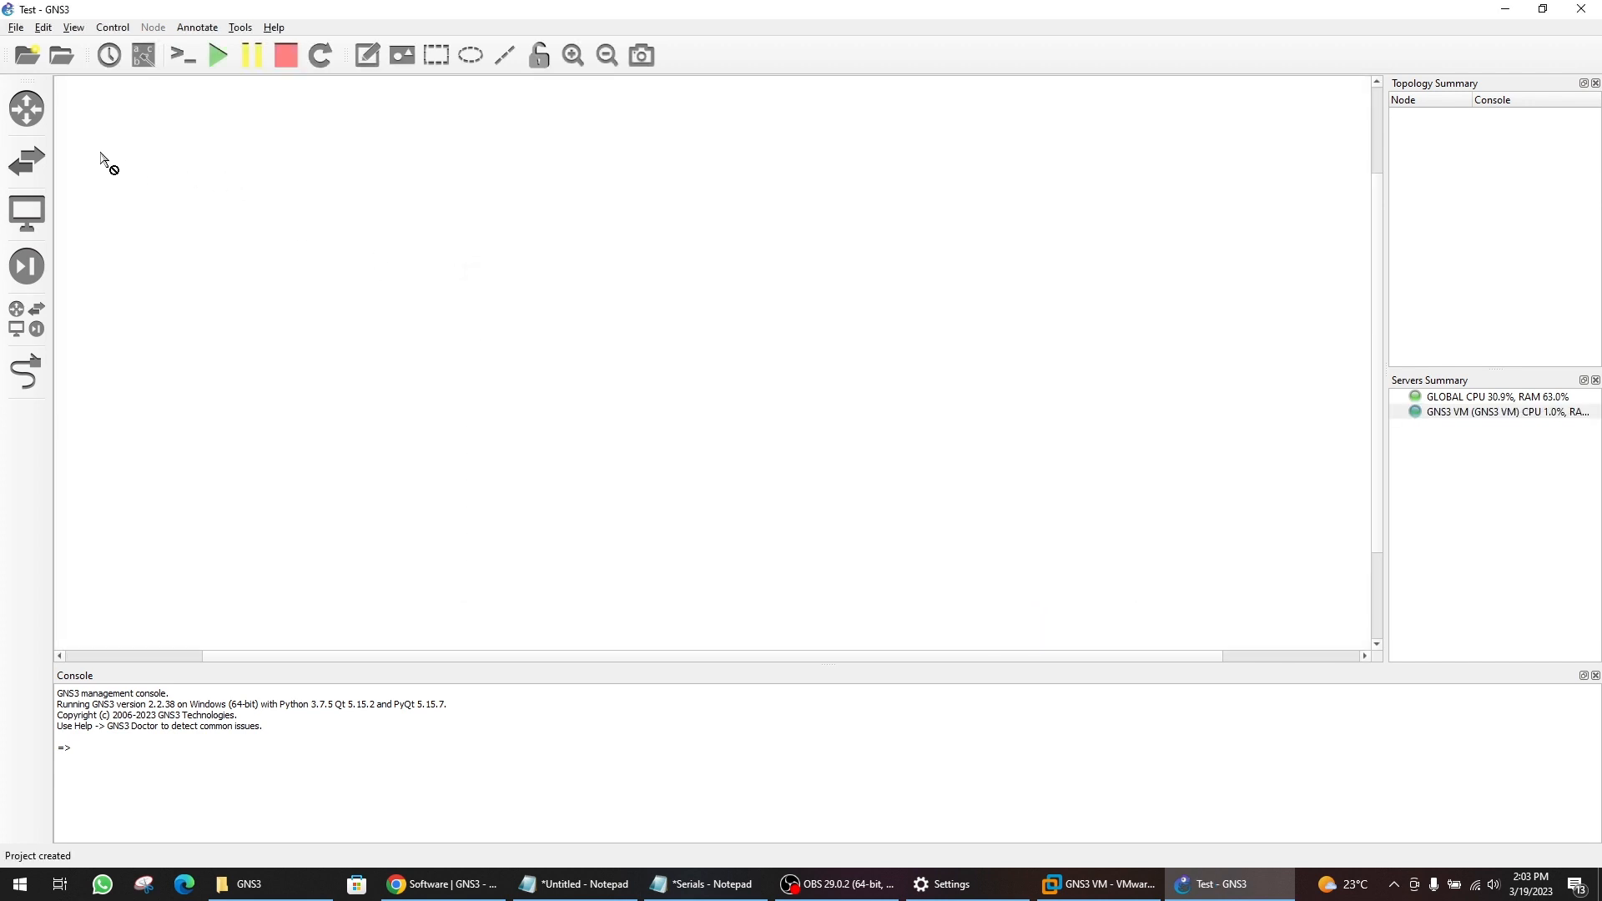
- Add a c3600 router to the workspace, hide the router list and move the router to the workspace's upper-left area
click(25, 111)
drag(91, 123, 517, 221)
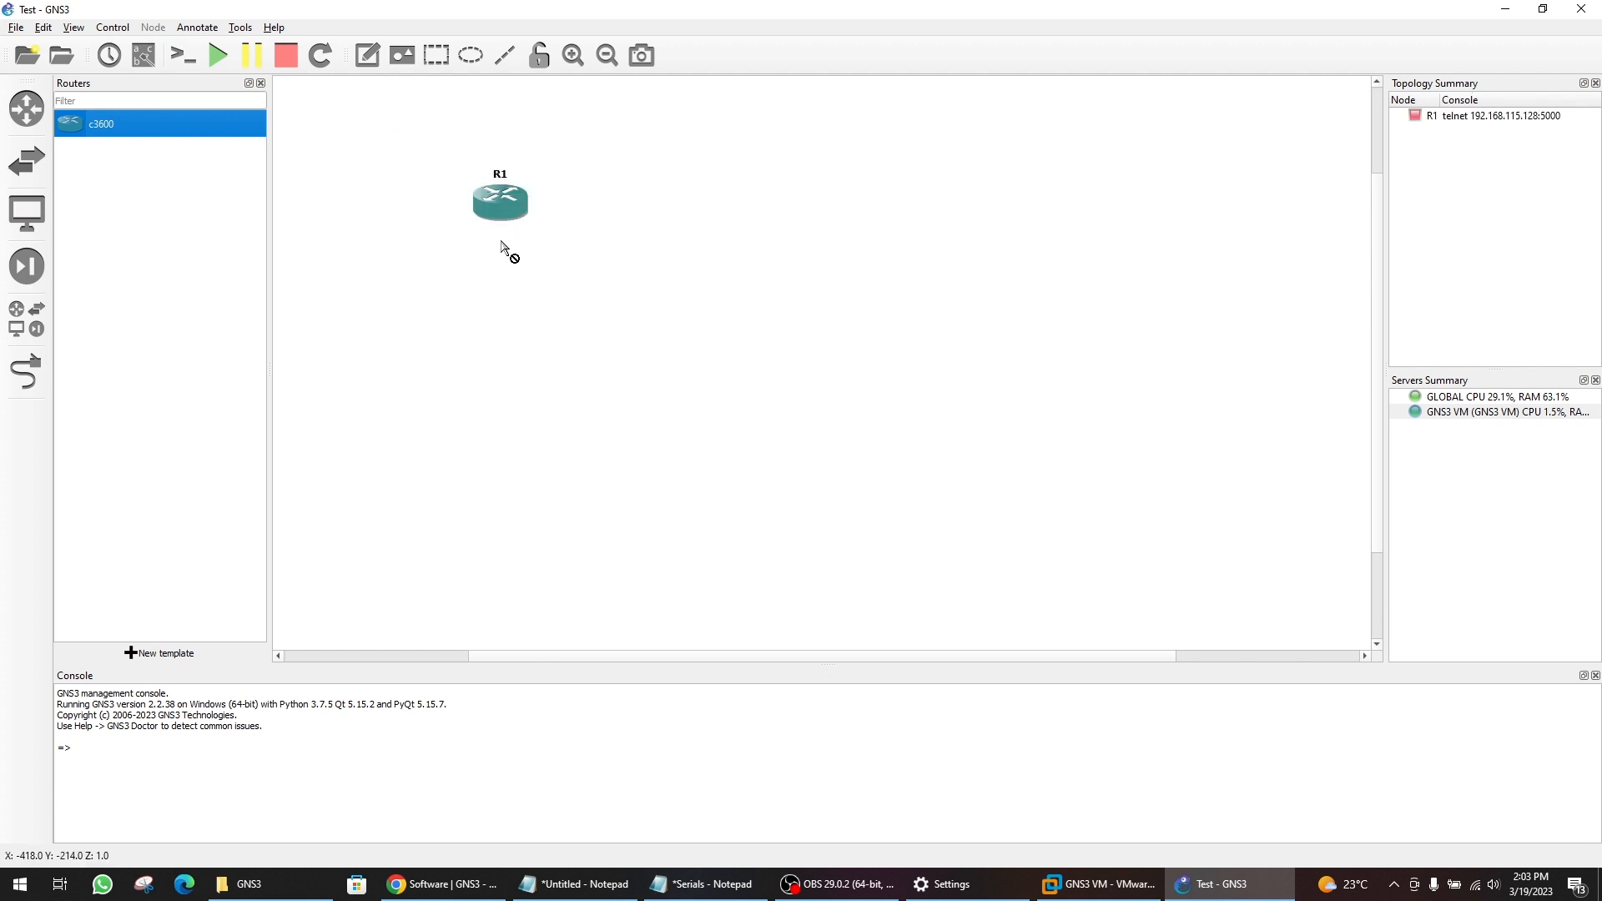
click(260, 84)
drag(392, 201, 273, 161)
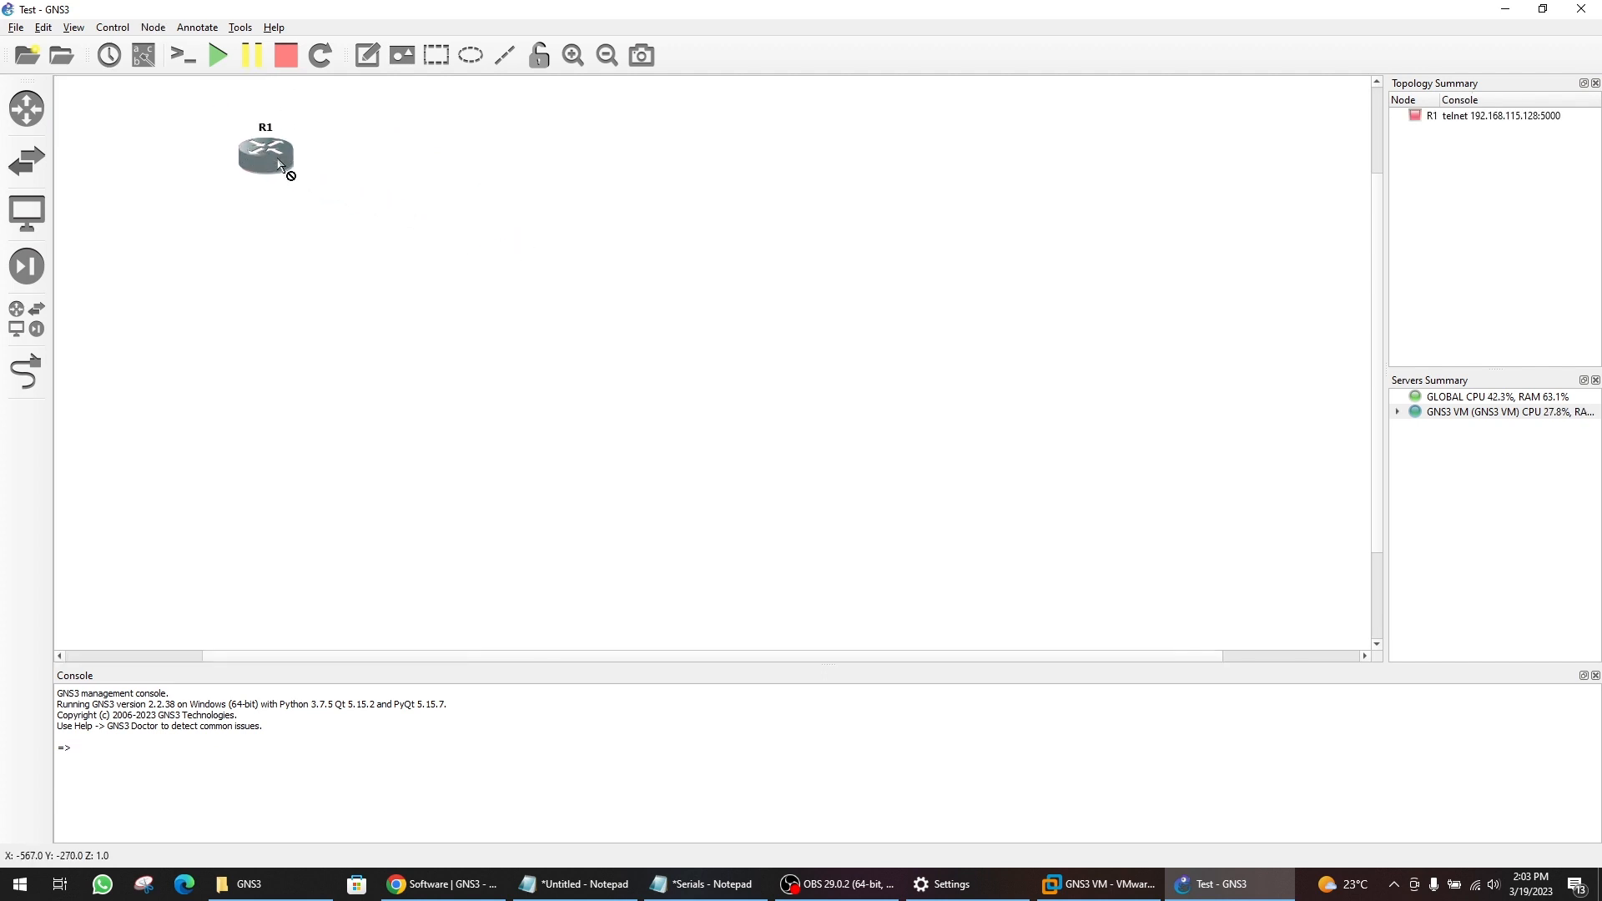
- Start router R1 and check its status in the topology summary
right_click(272, 159)
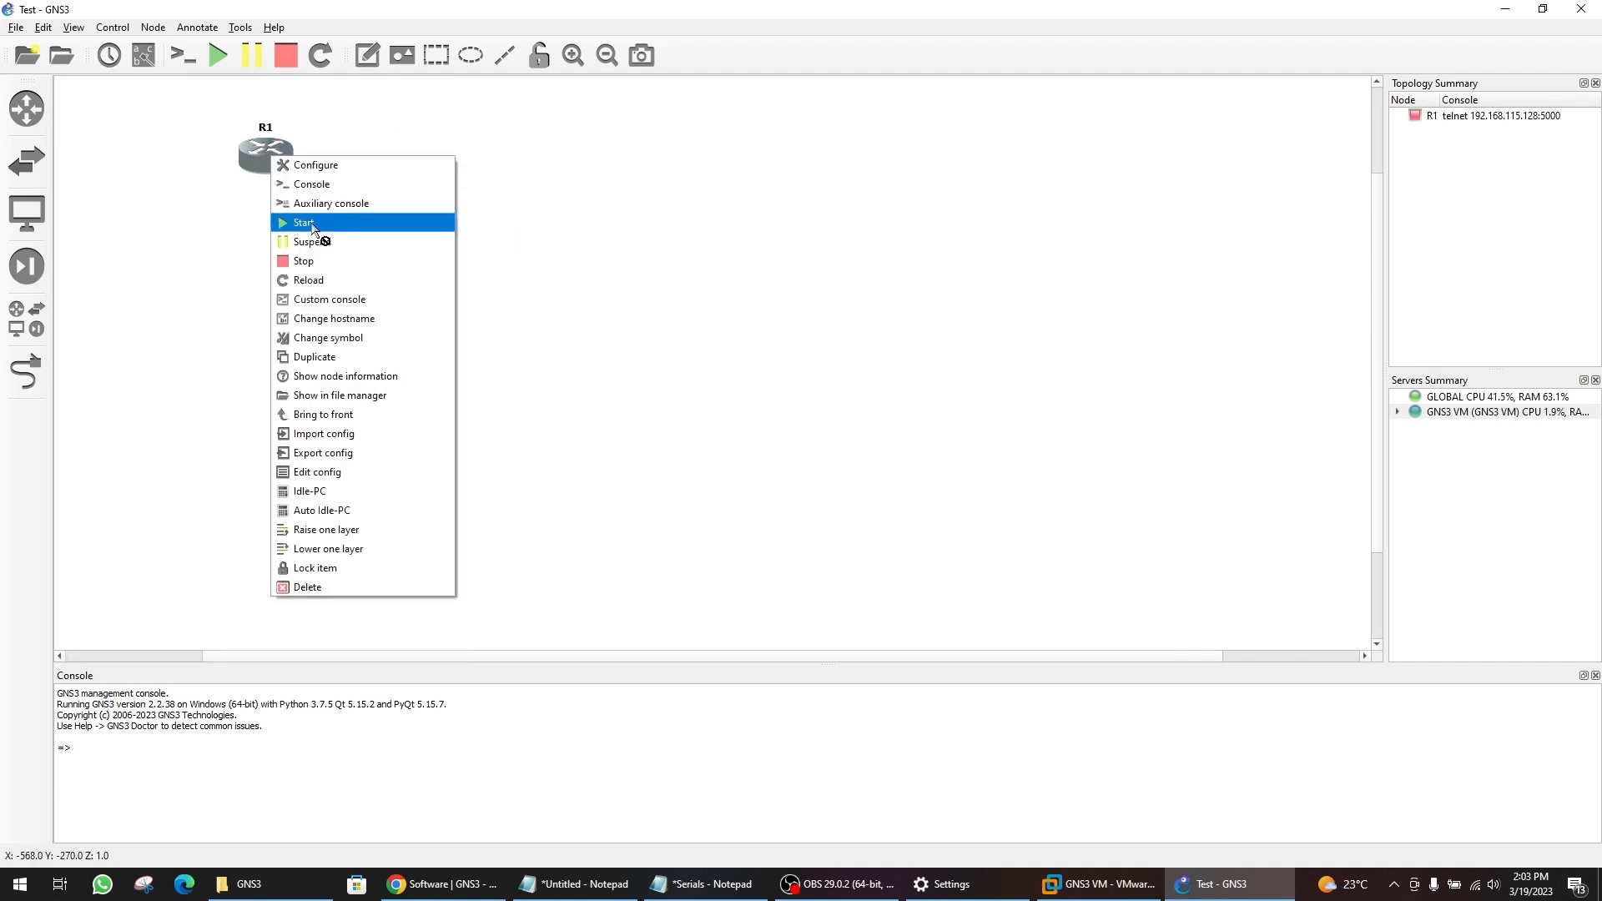
click(351, 224)
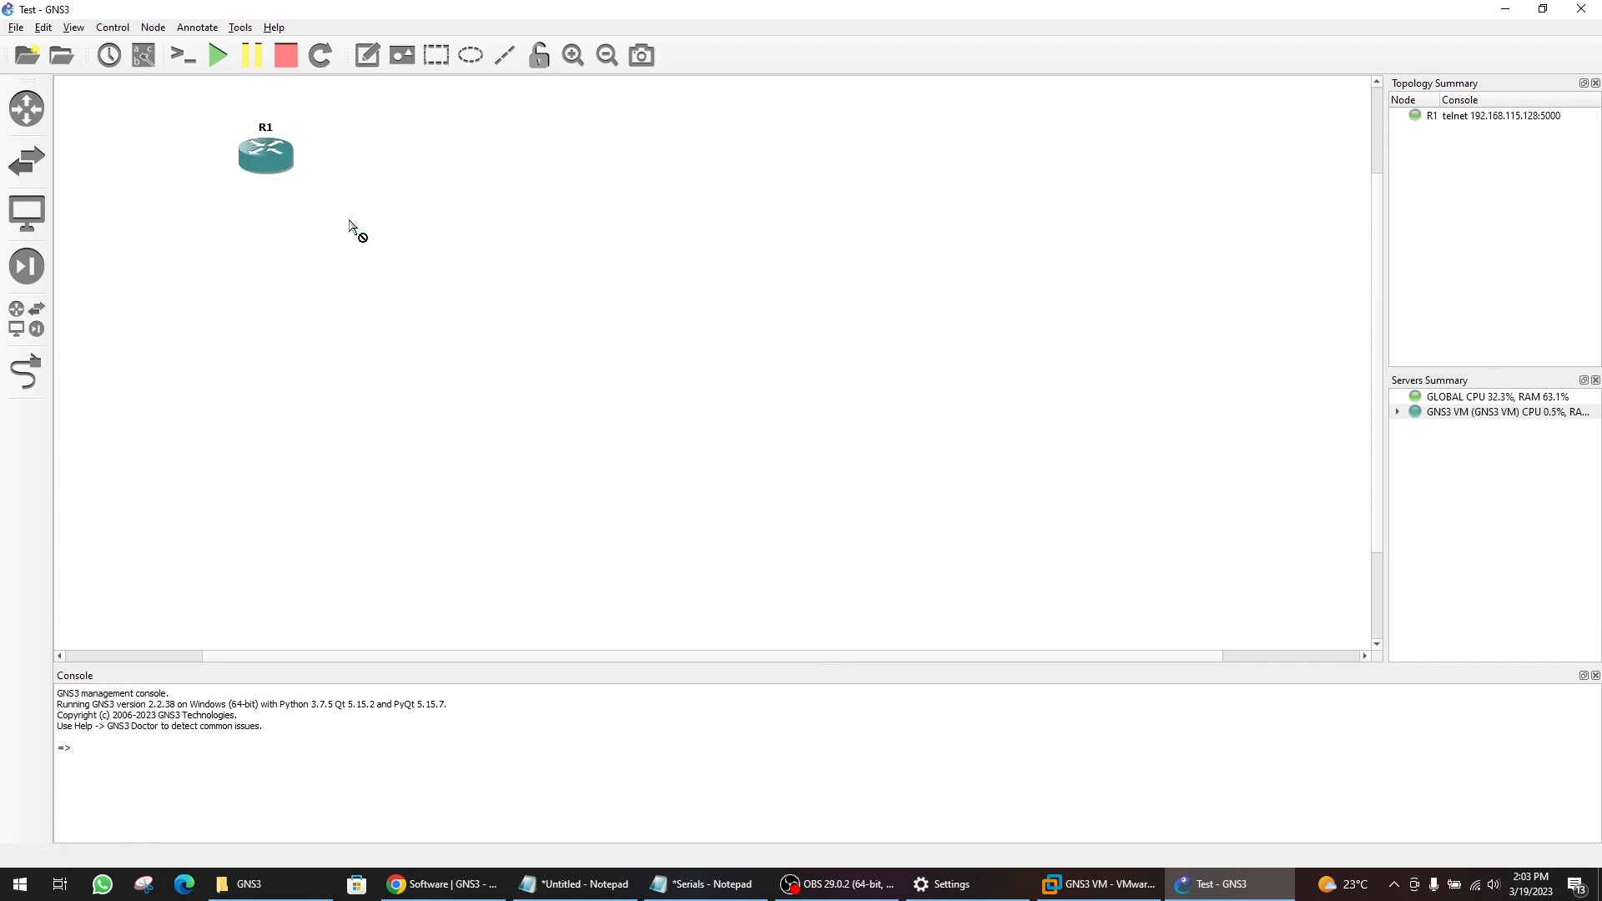
click(1455, 121)
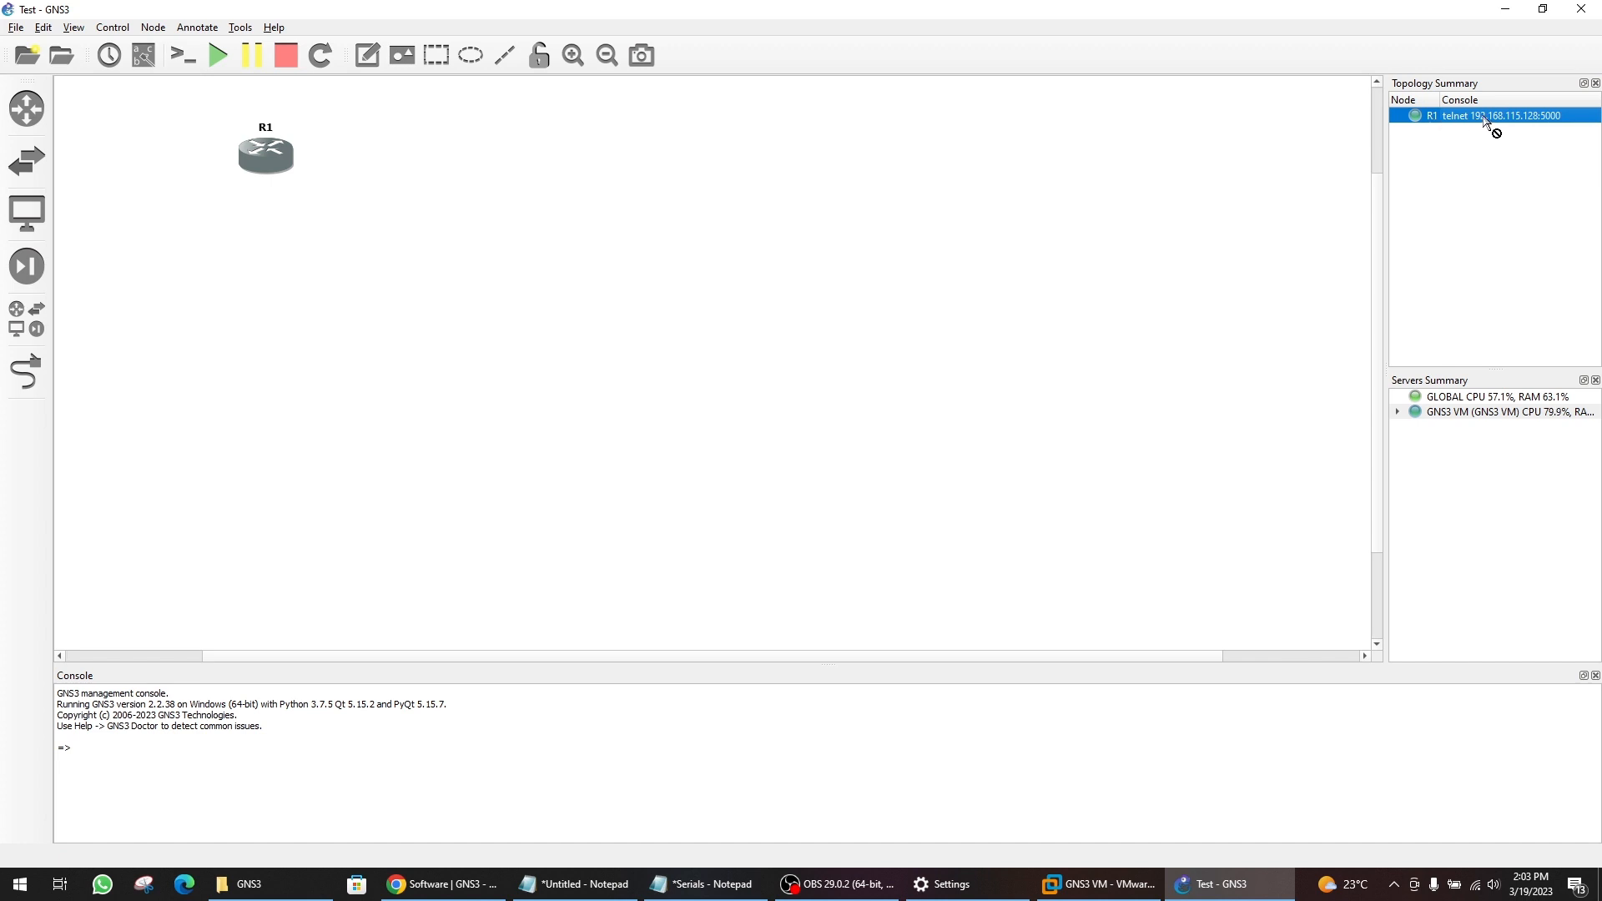
drag(1485, 121, 267, 162)
- Open R1's console, fill in the e-mail address in the Solar-PuTTY prompt and continue to the terminal session
right_click(265, 157)
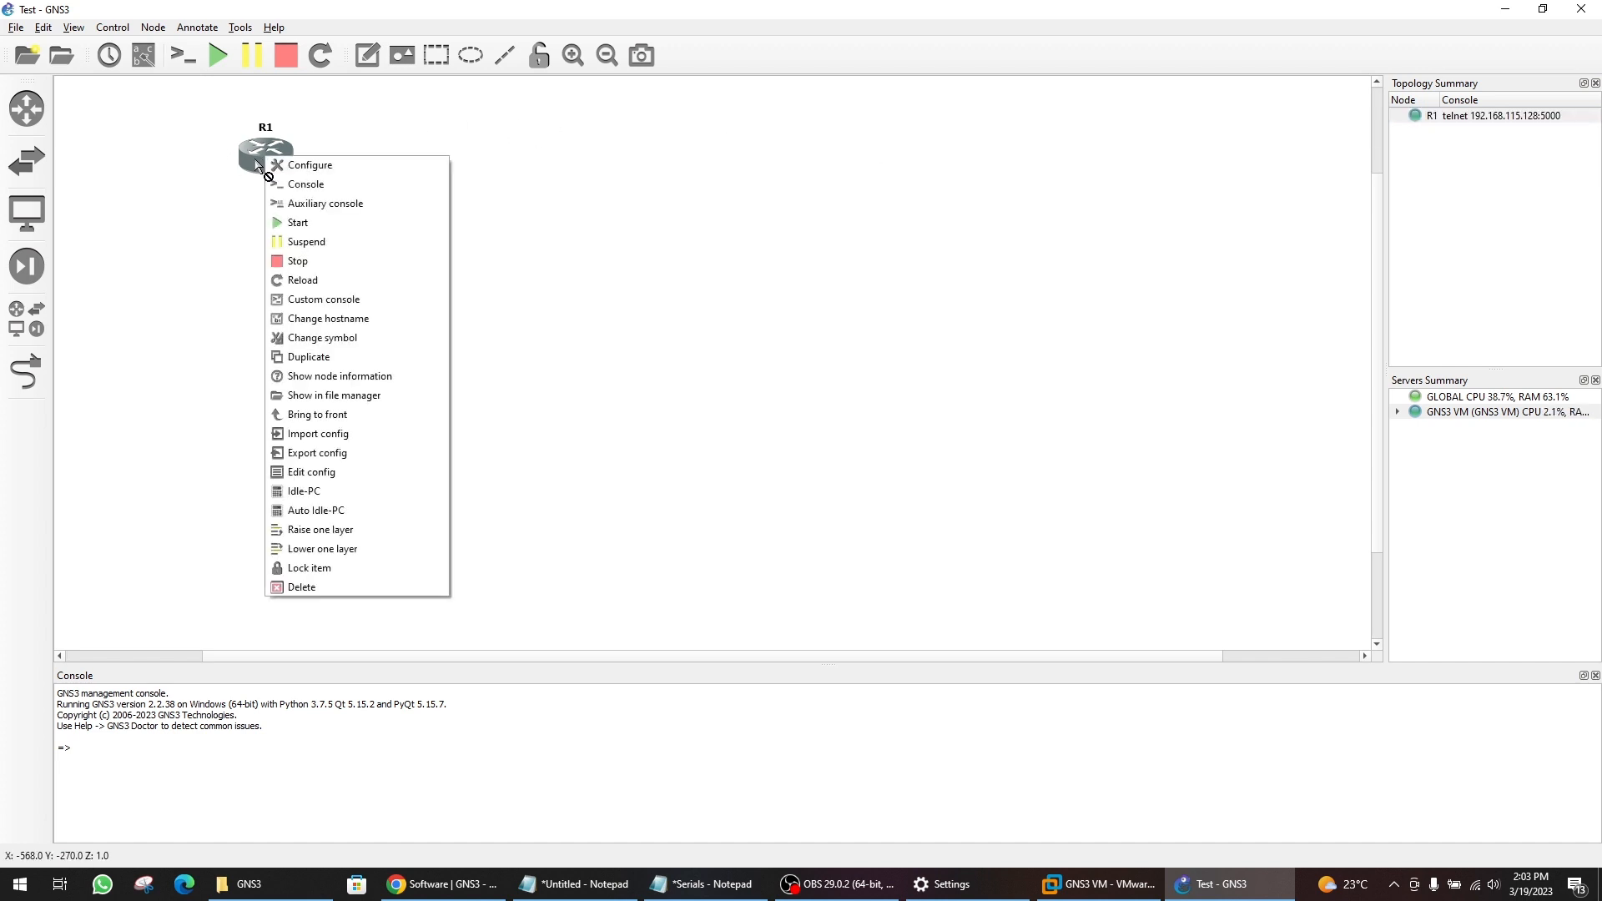
click(332, 187)
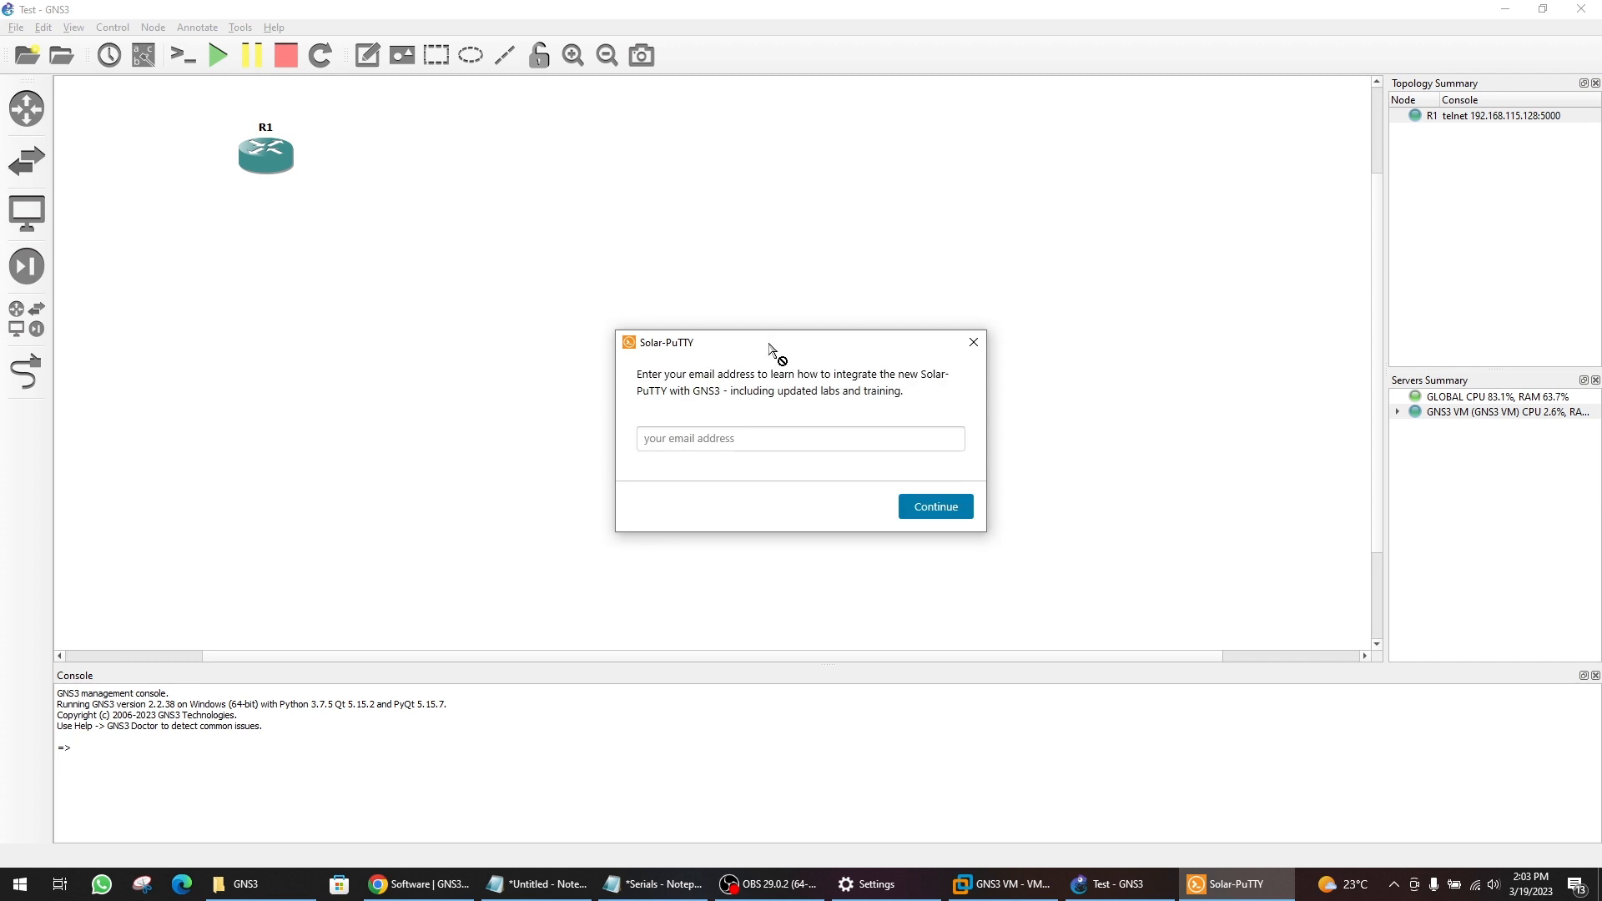
drag(789, 362, 745, 329)
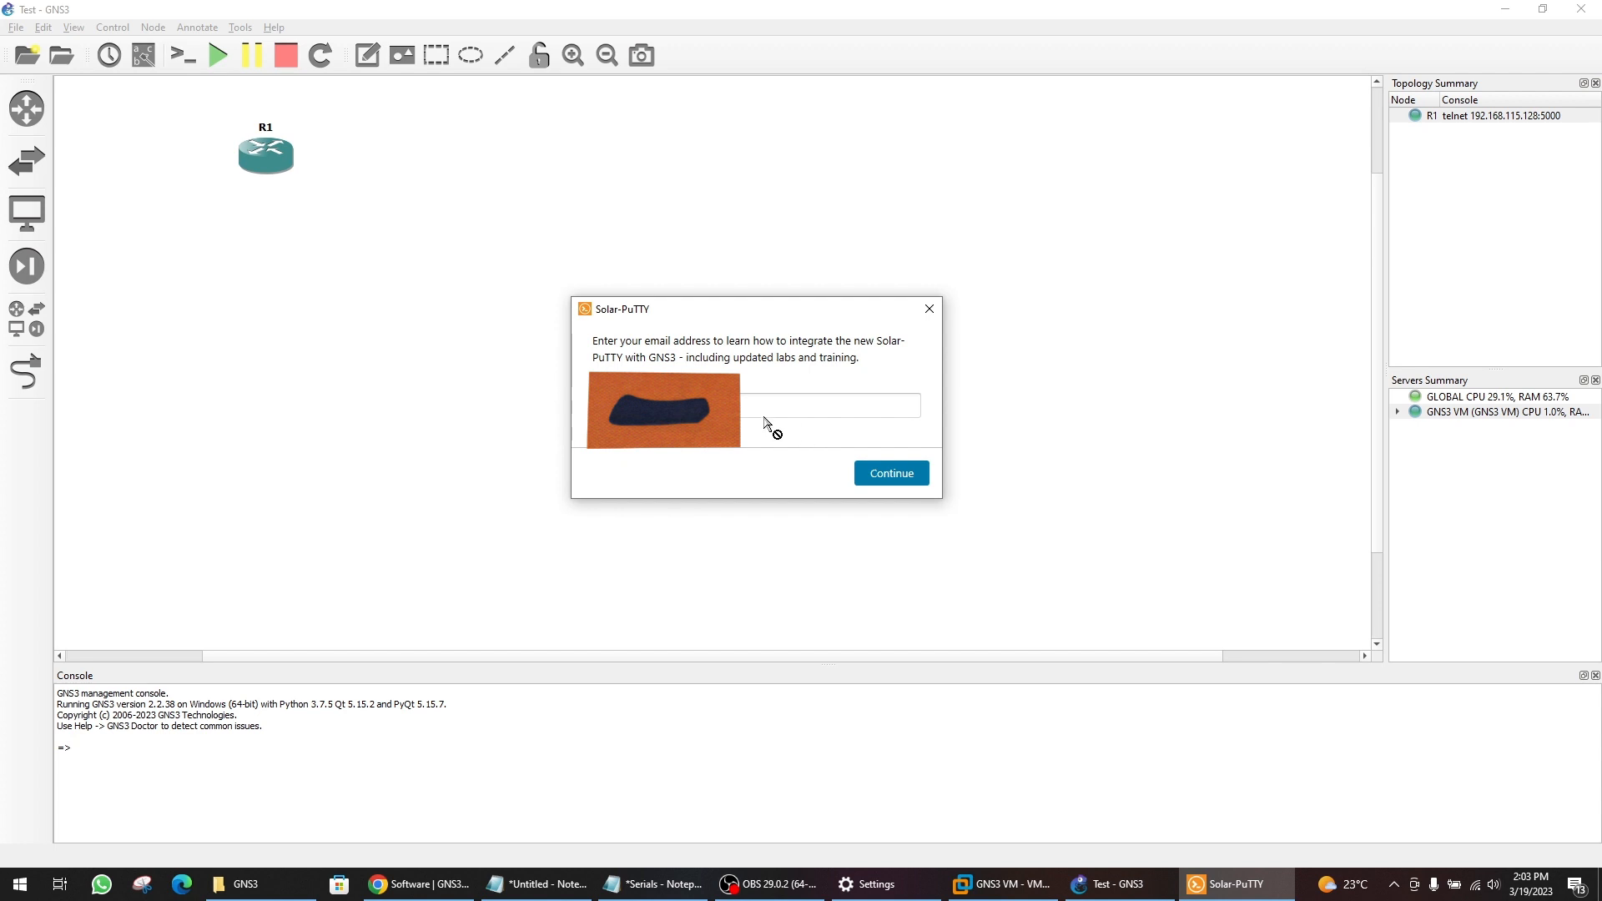
click(887, 481)
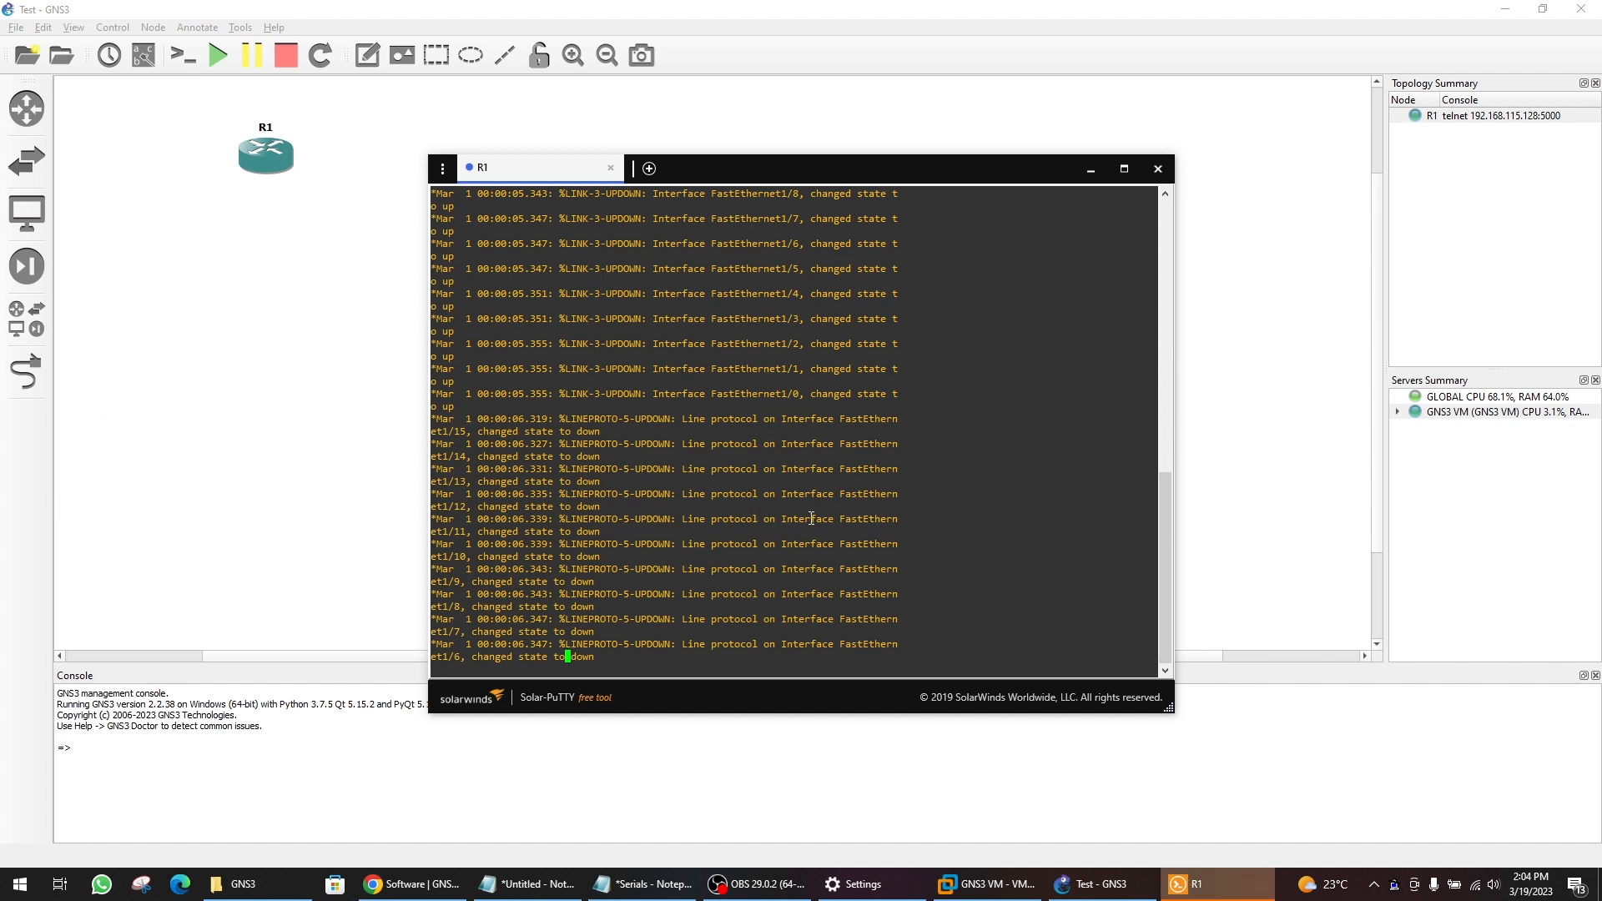
- Bring up the R1 command prompt in the console and run show ver to display the router's software version
key(Return)
key(Return)
key(Return)
key(Return)
key(Return)
key(Return)
key(Return)
key(Return)
key(Return)
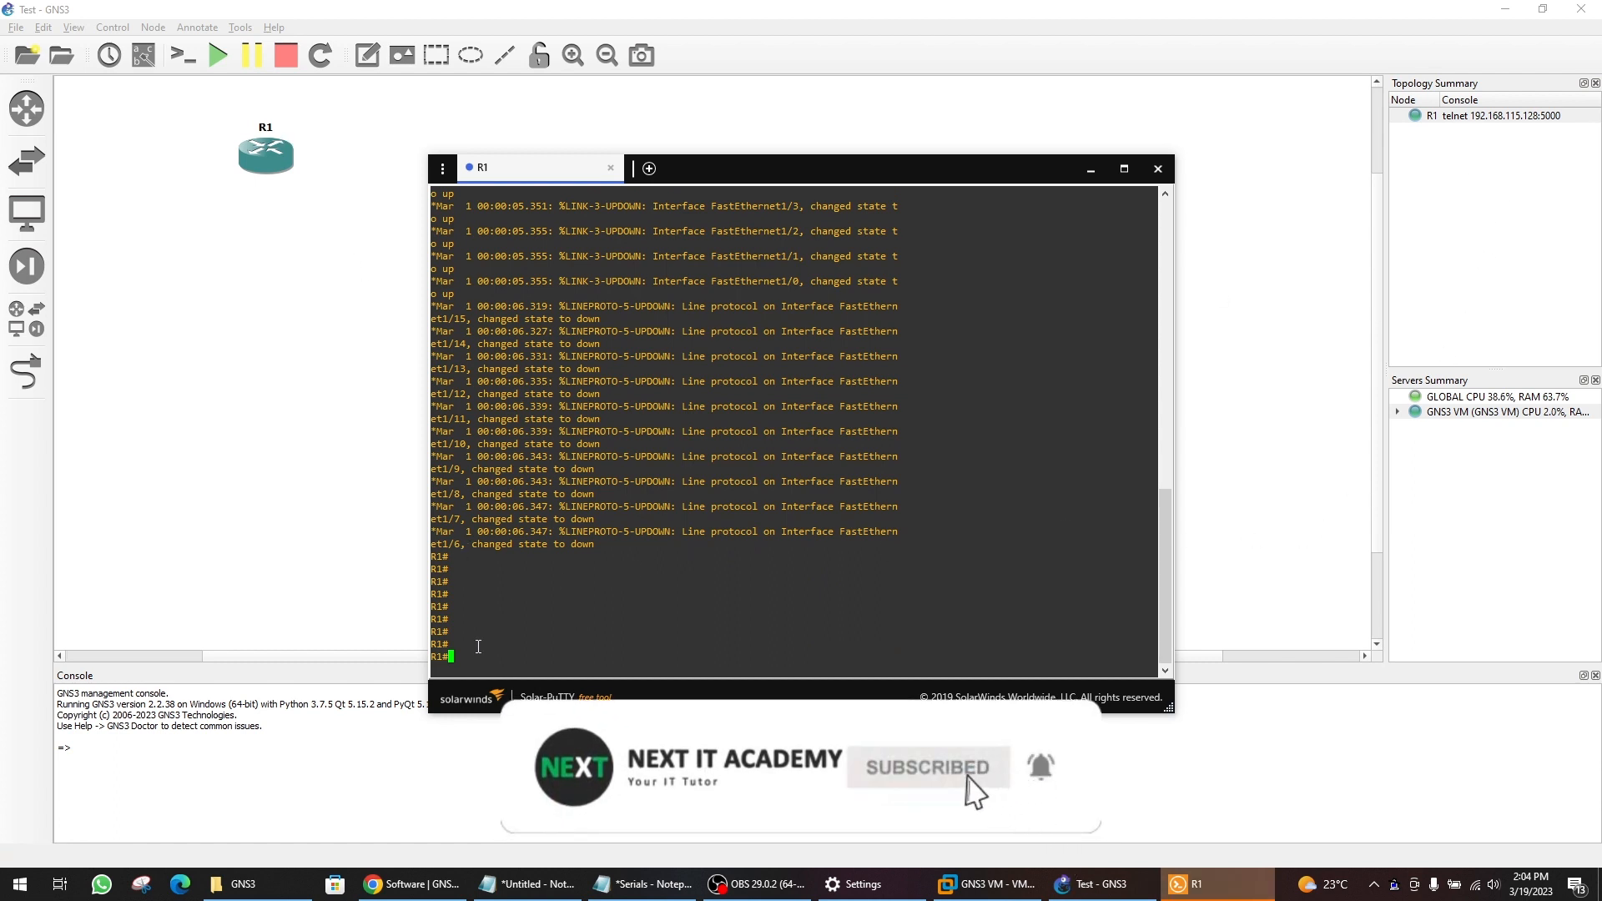
key(Return)
key(Return)
key(Return)
key(Return)
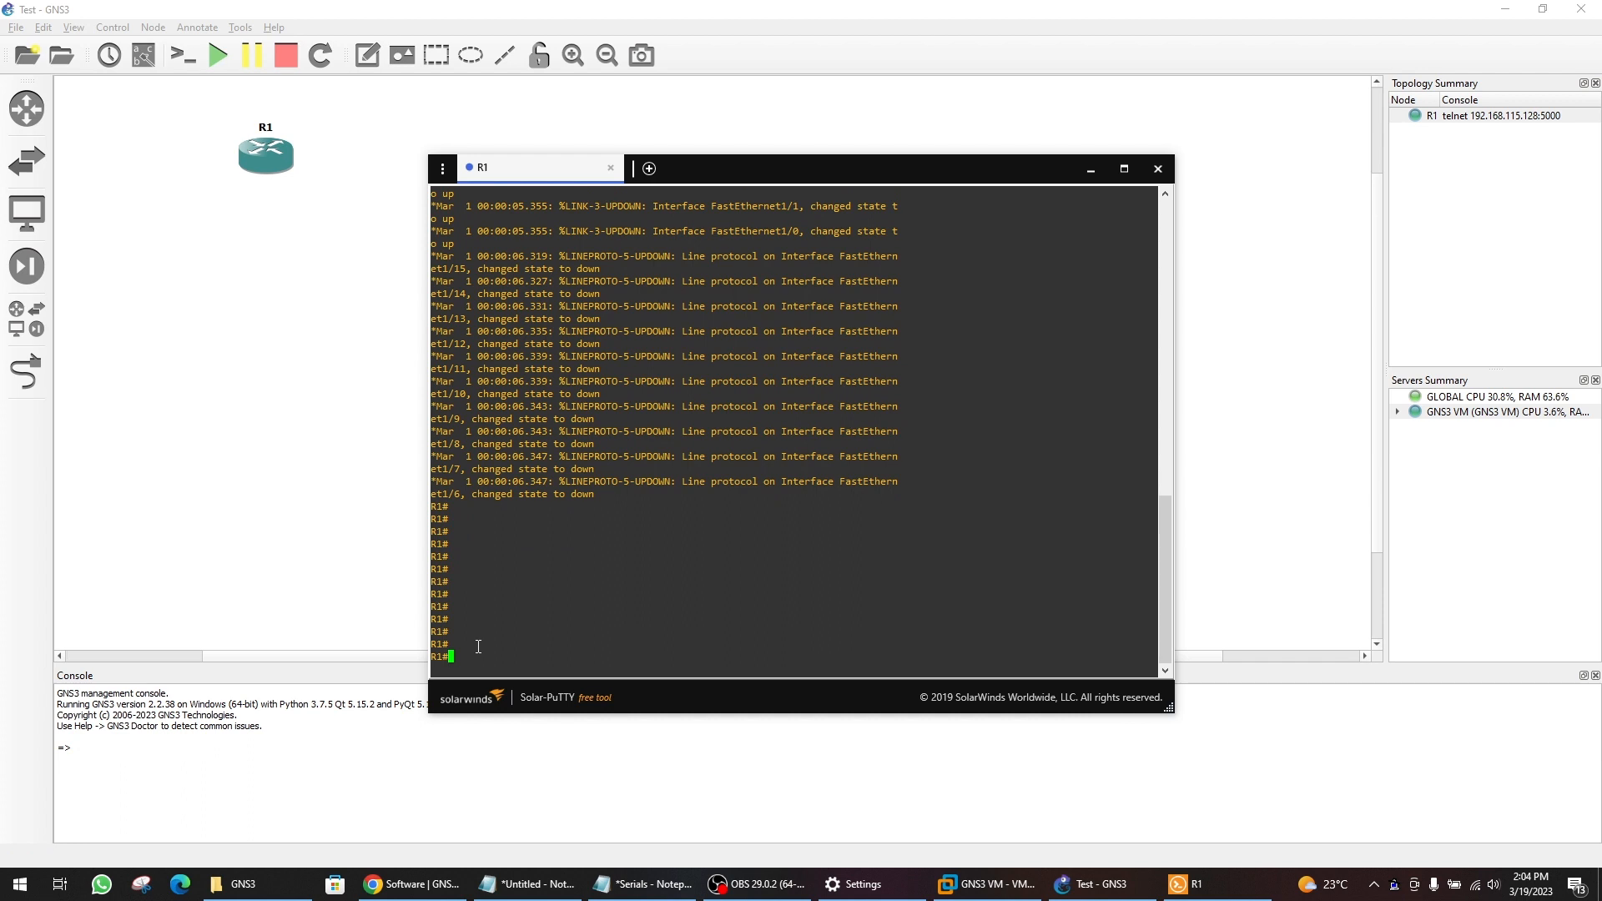
text(show ver)
key(Return)
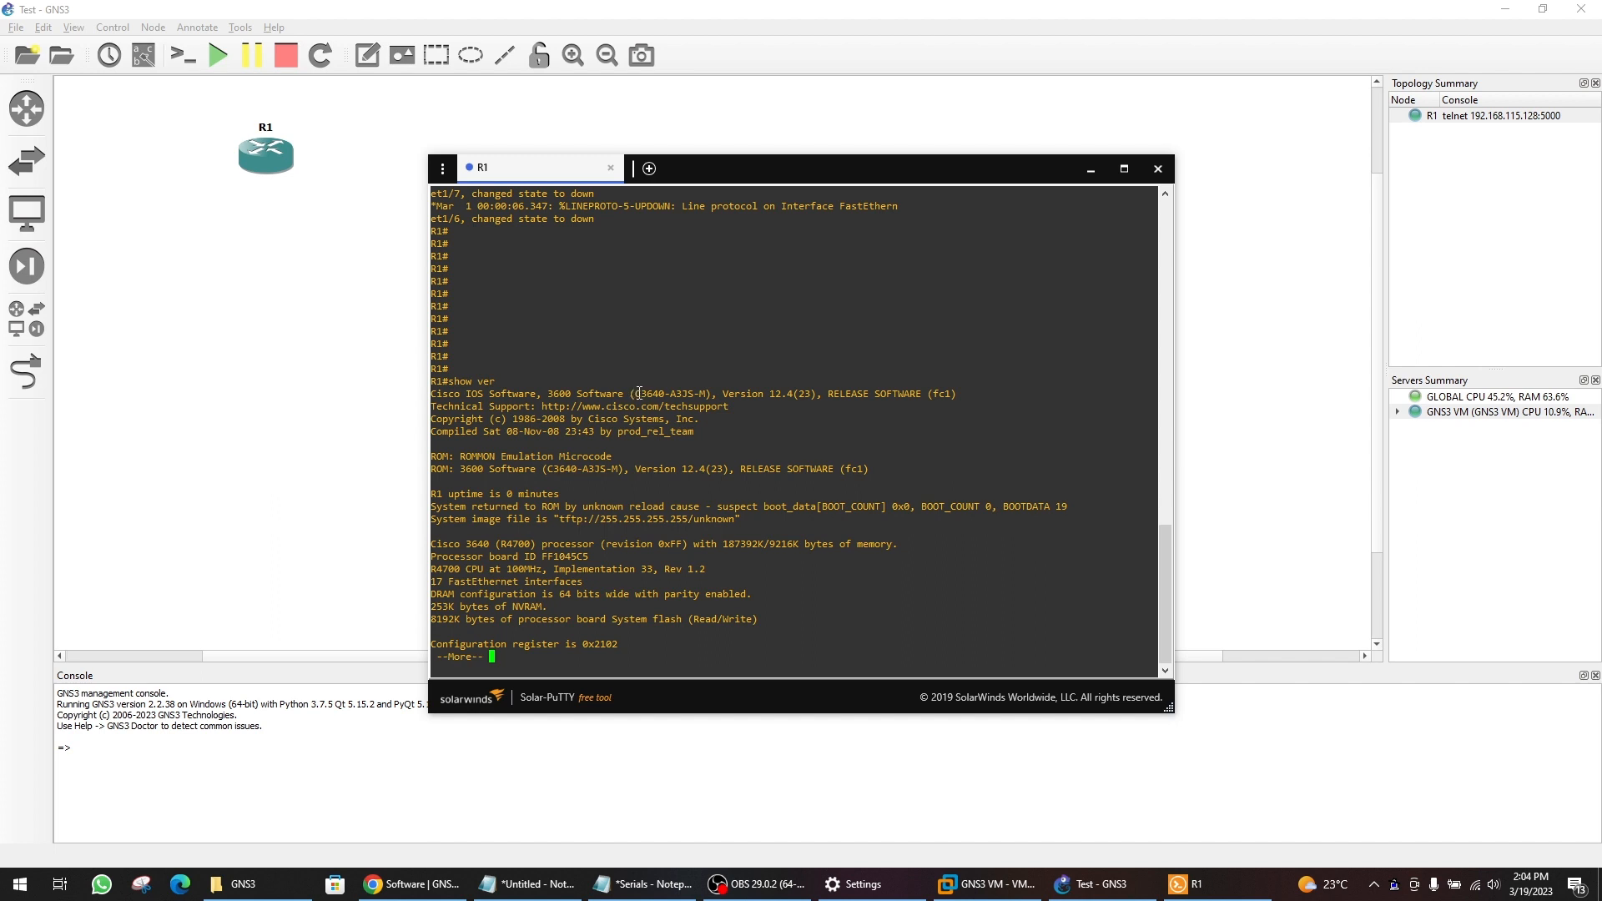
- Compare the image name in the version output with the c3640-a3js-mz.124-23.image file in the Desktop GNS3 folder
drag(664, 393, 636, 392)
click(300, 883)
drag(557, 367, 567, 369)
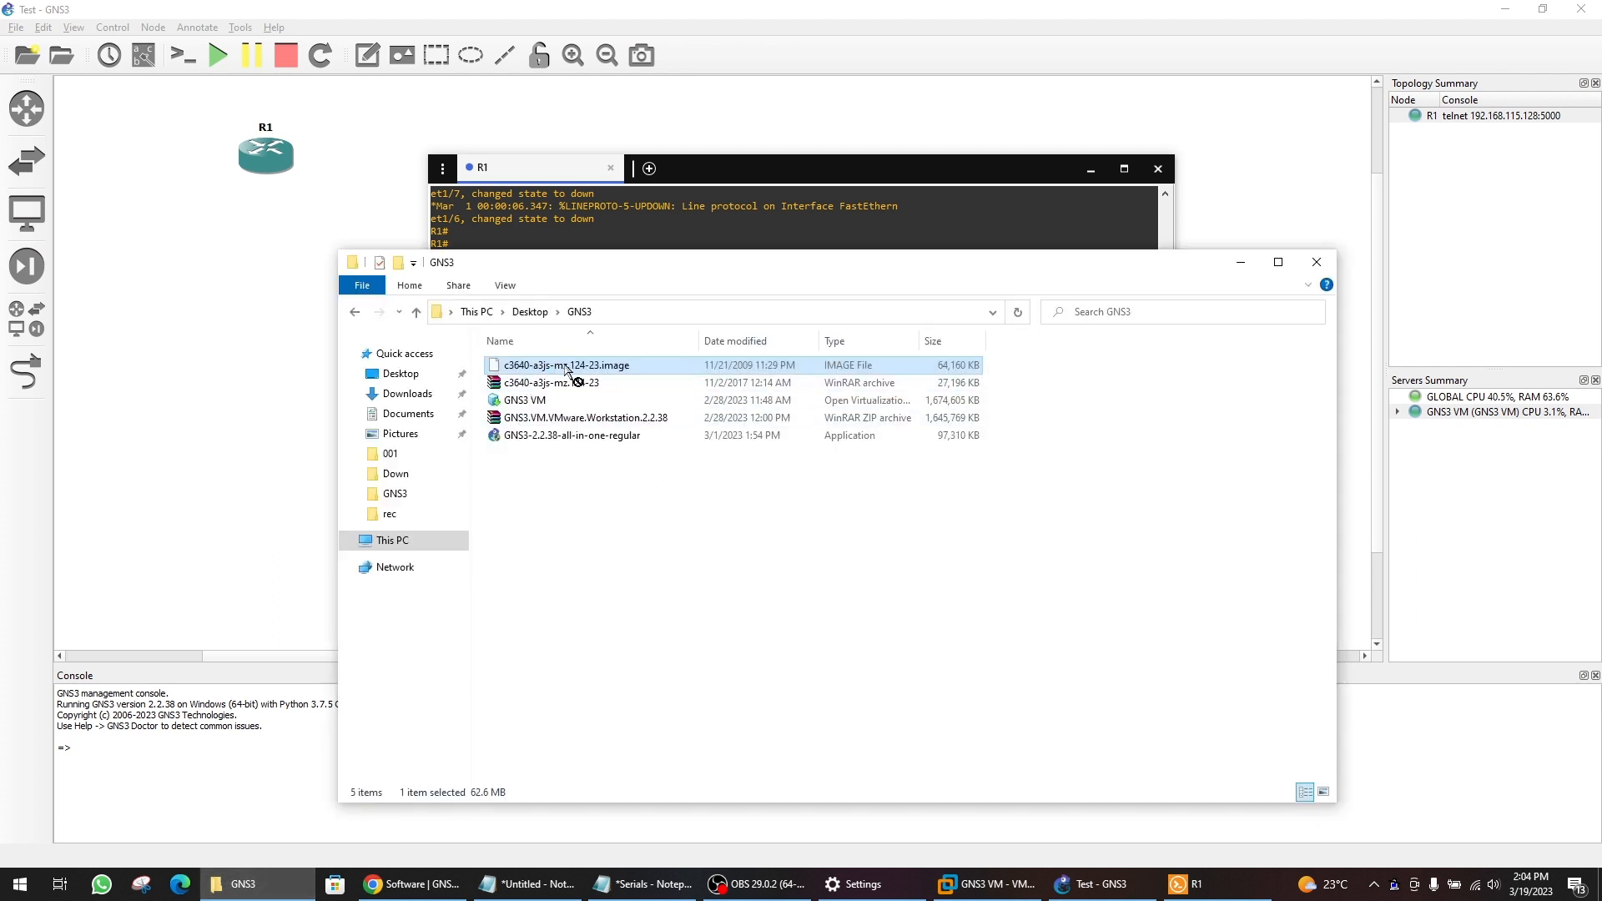
drag(718, 265, 705, 190)
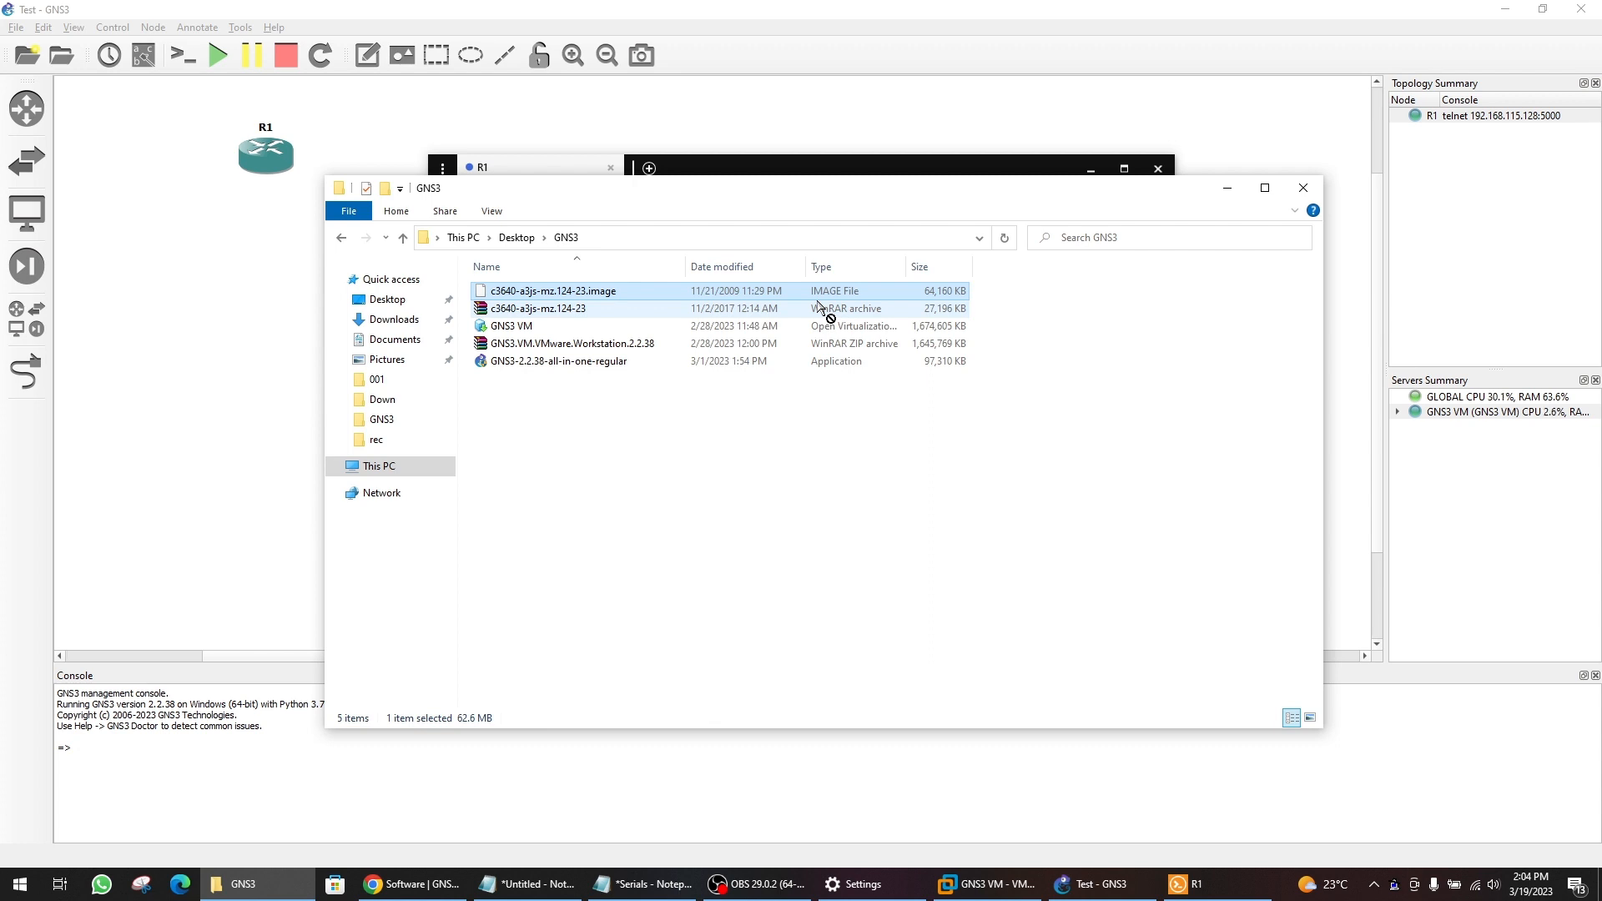
drag(817, 305, 613, 240)
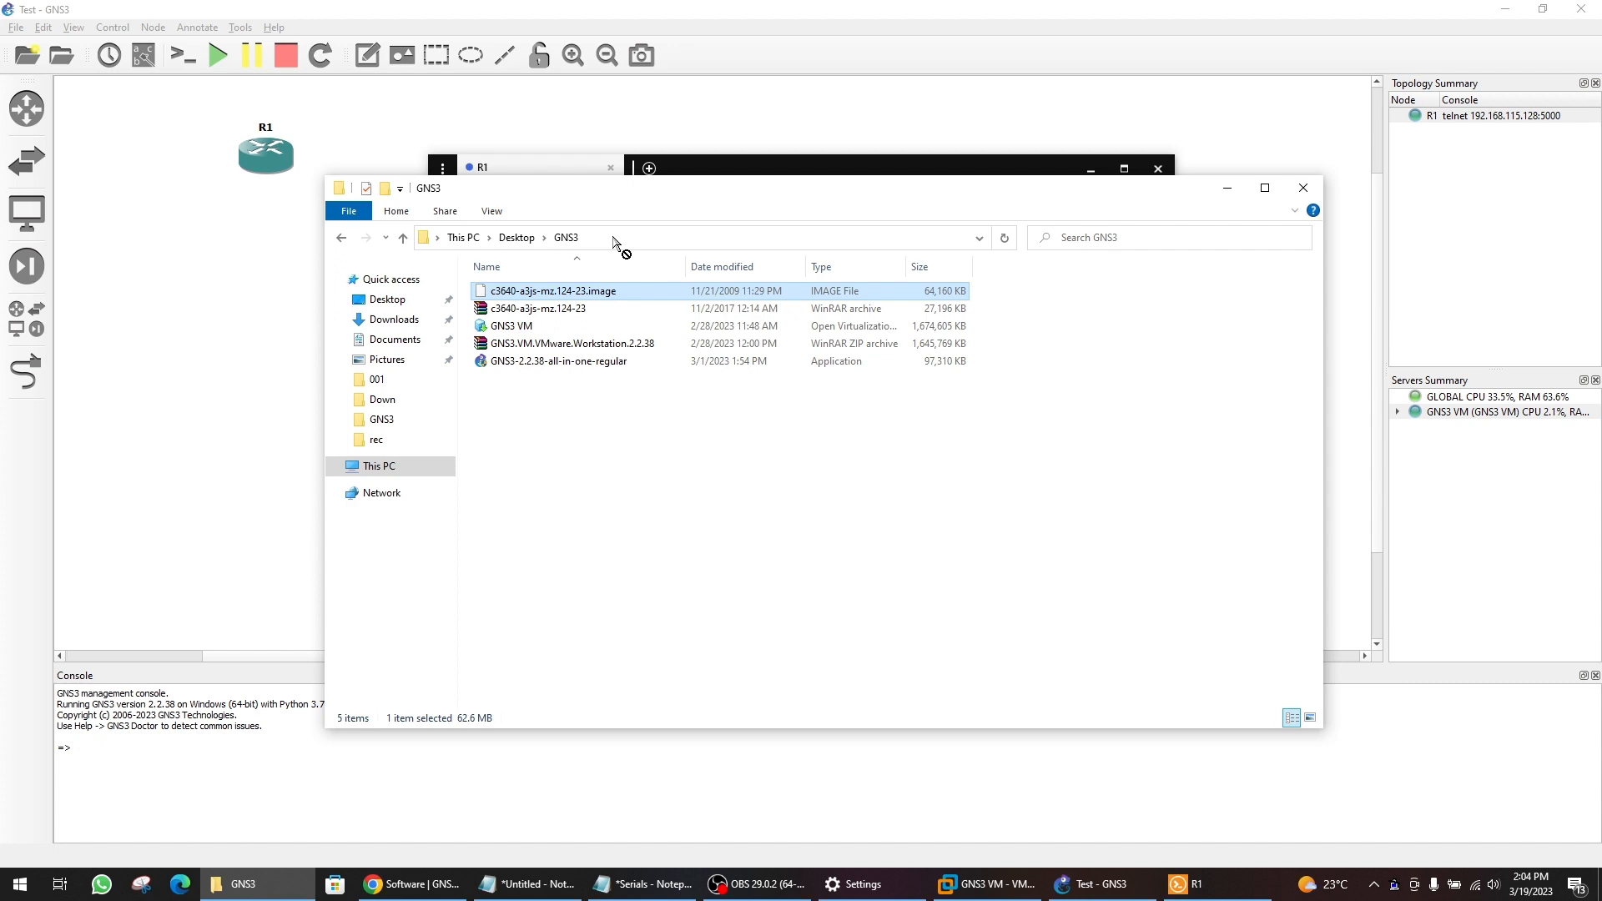
drag(613, 241, 613, 292)
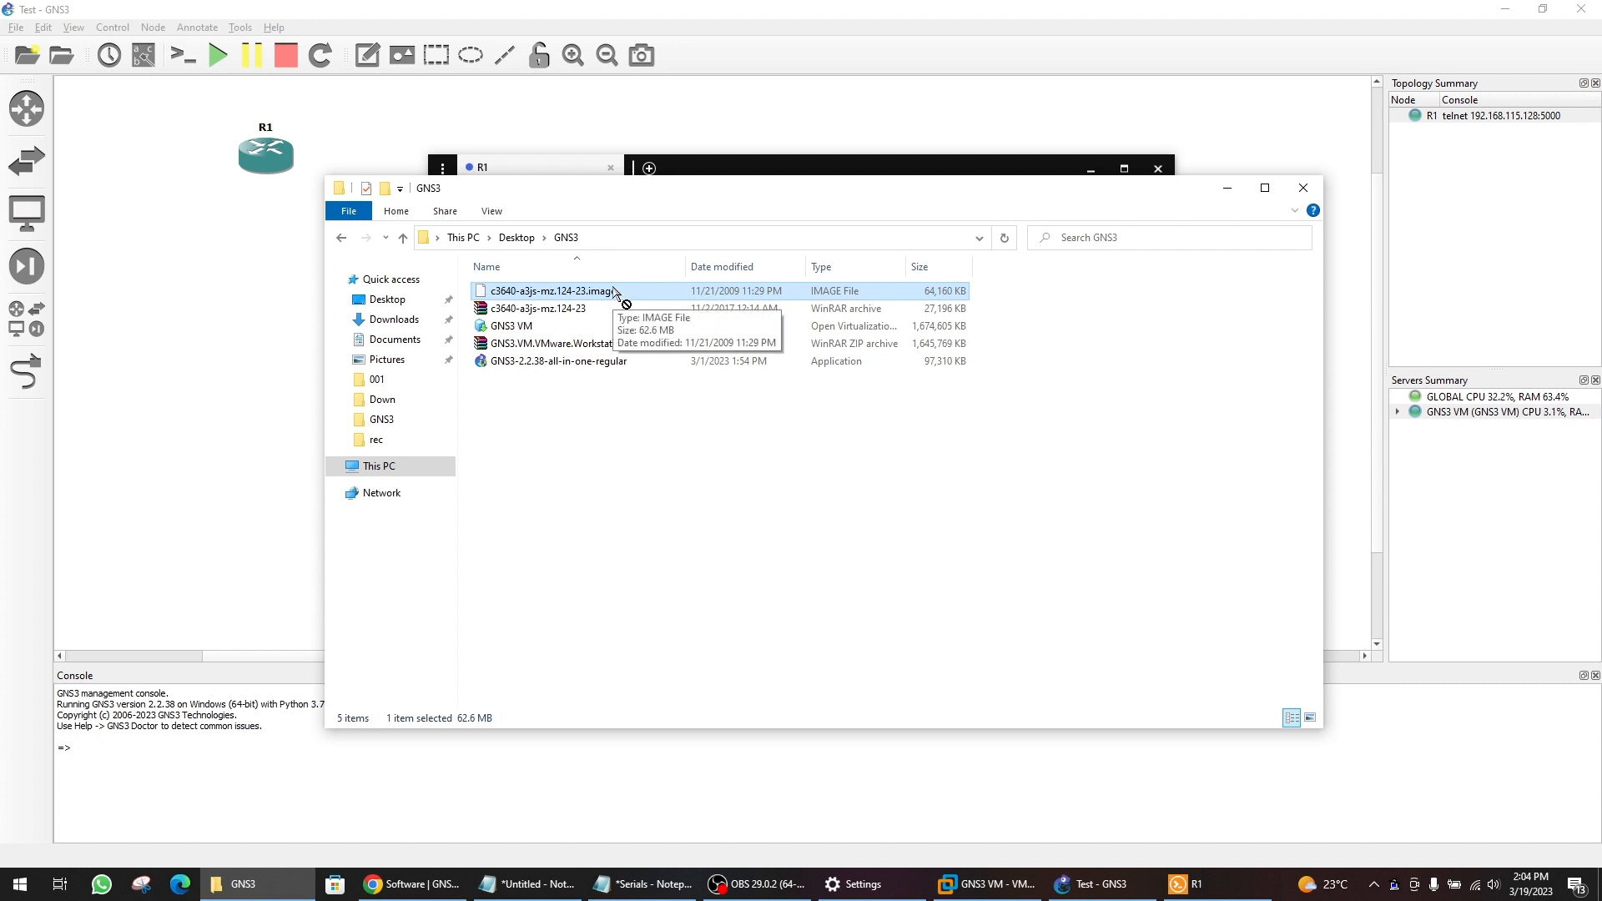